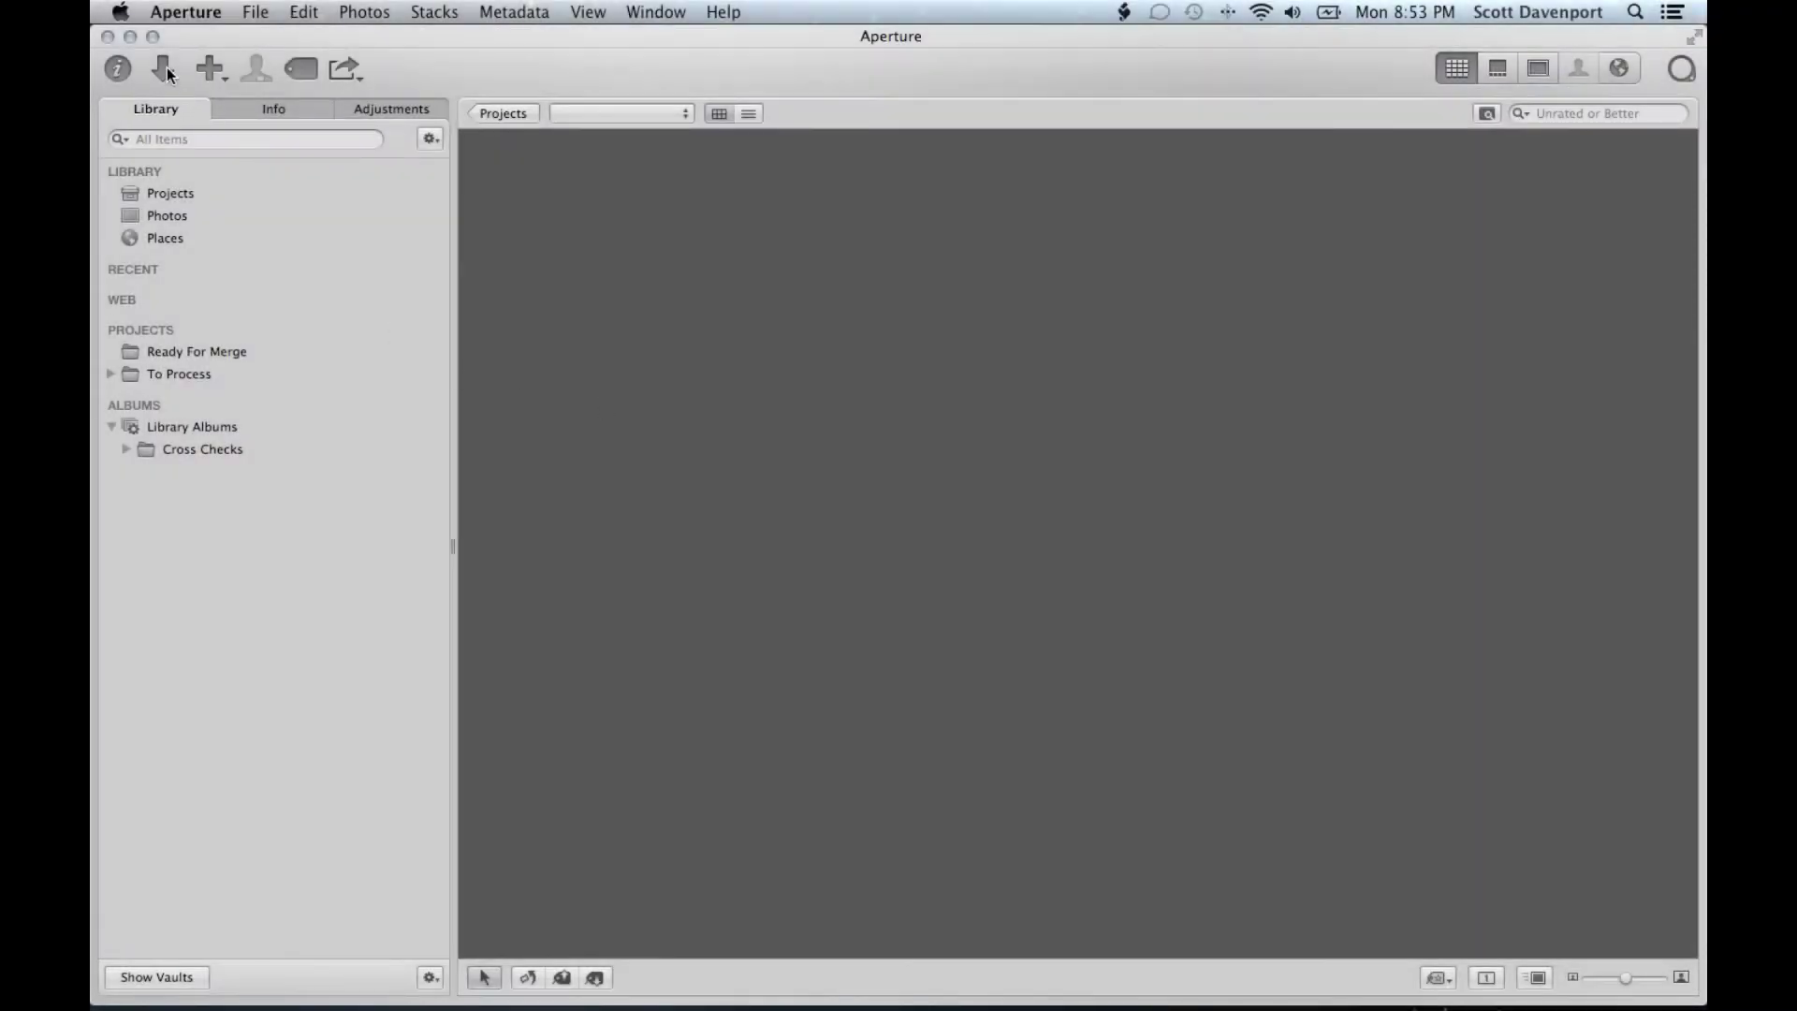
Bring up the import view listing the 144 NEF photos bound for 'Aperture Experiences'
{"action": "left_click", "coordinate": [166, 69]}
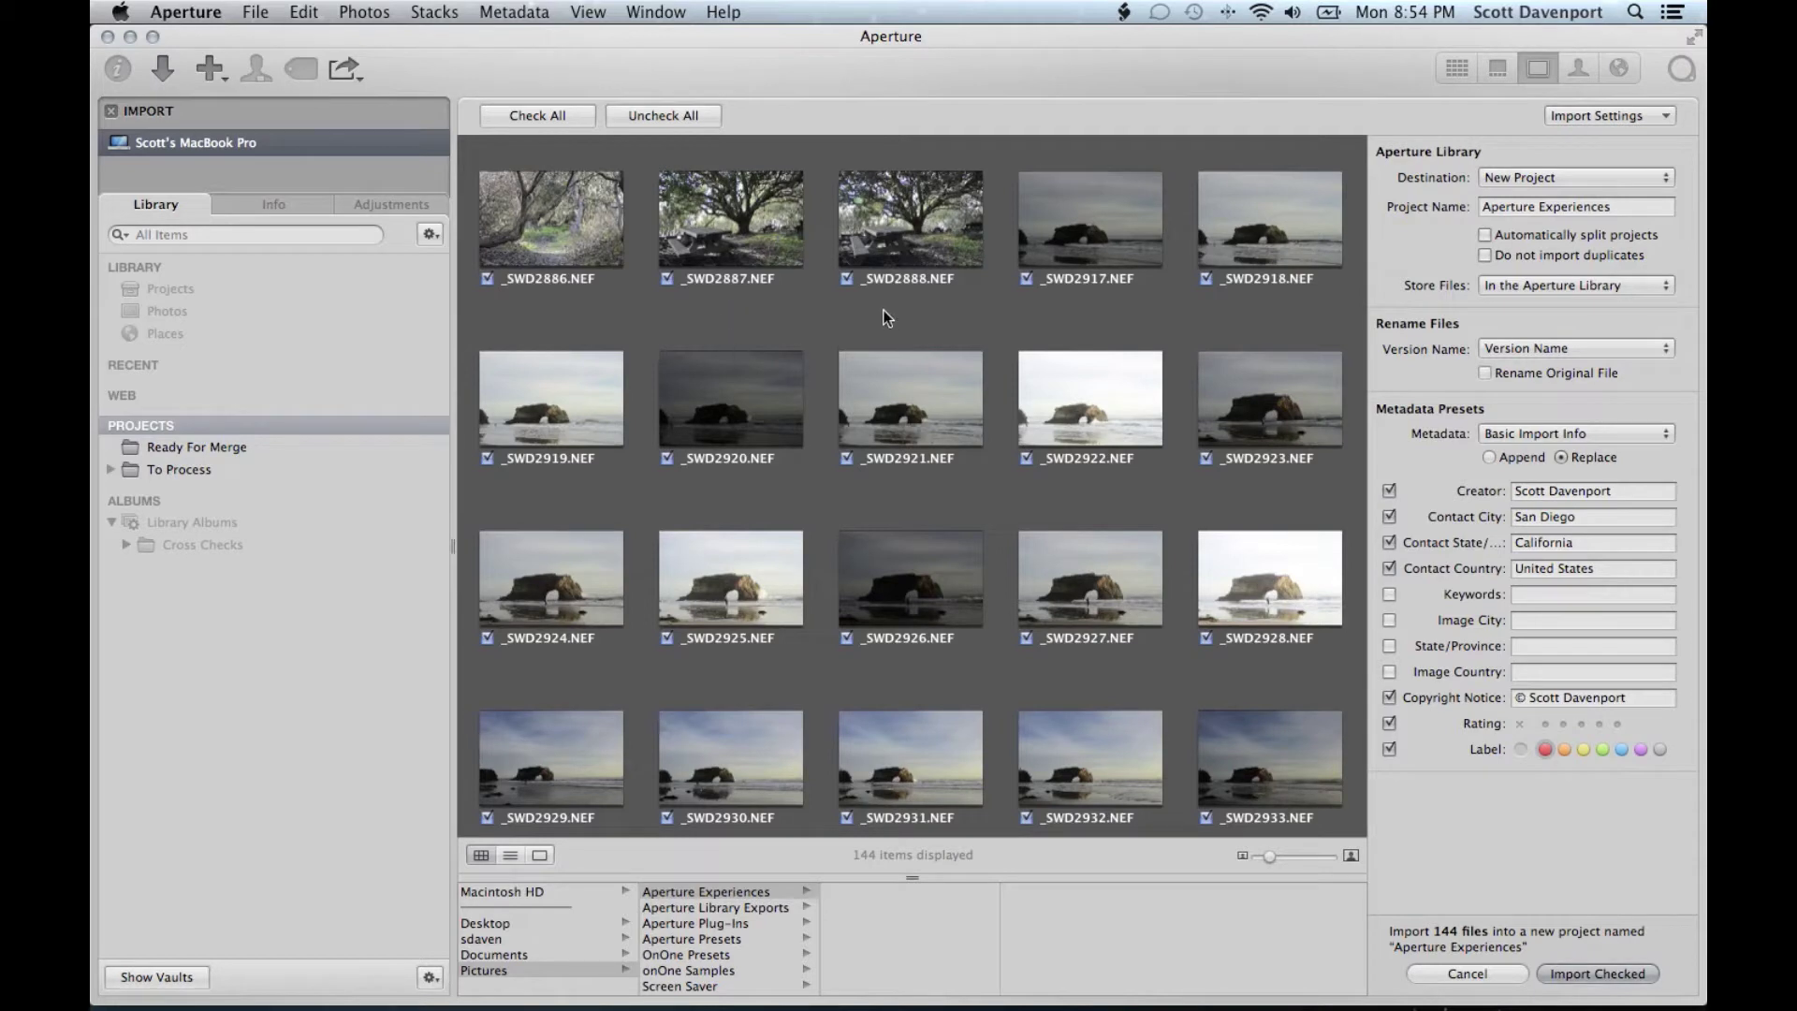
Uncheck all 144 photos in the import list
{"action": "left_click", "coordinate": [689, 116]}
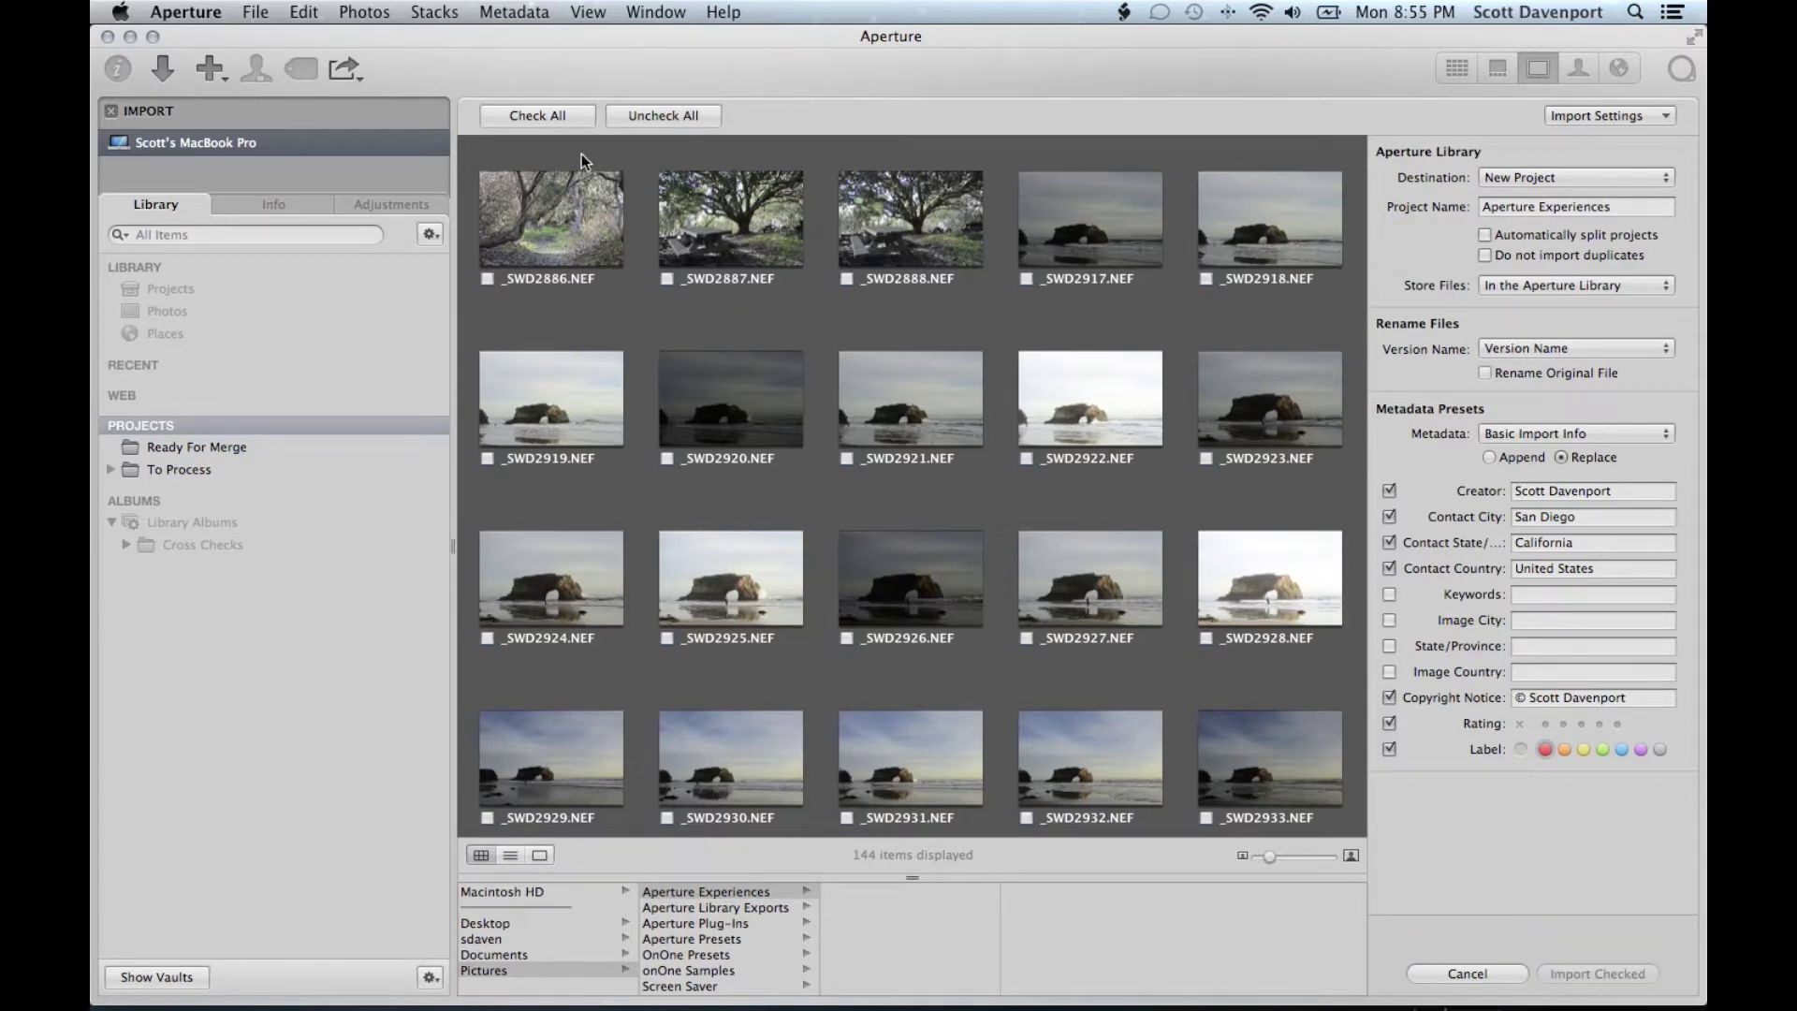
Check the first 15 photos, then mark all 144 photos for import
{"action": "left_click_drag", "start_coordinate": [538, 154], "coordinate": [1293, 610]}
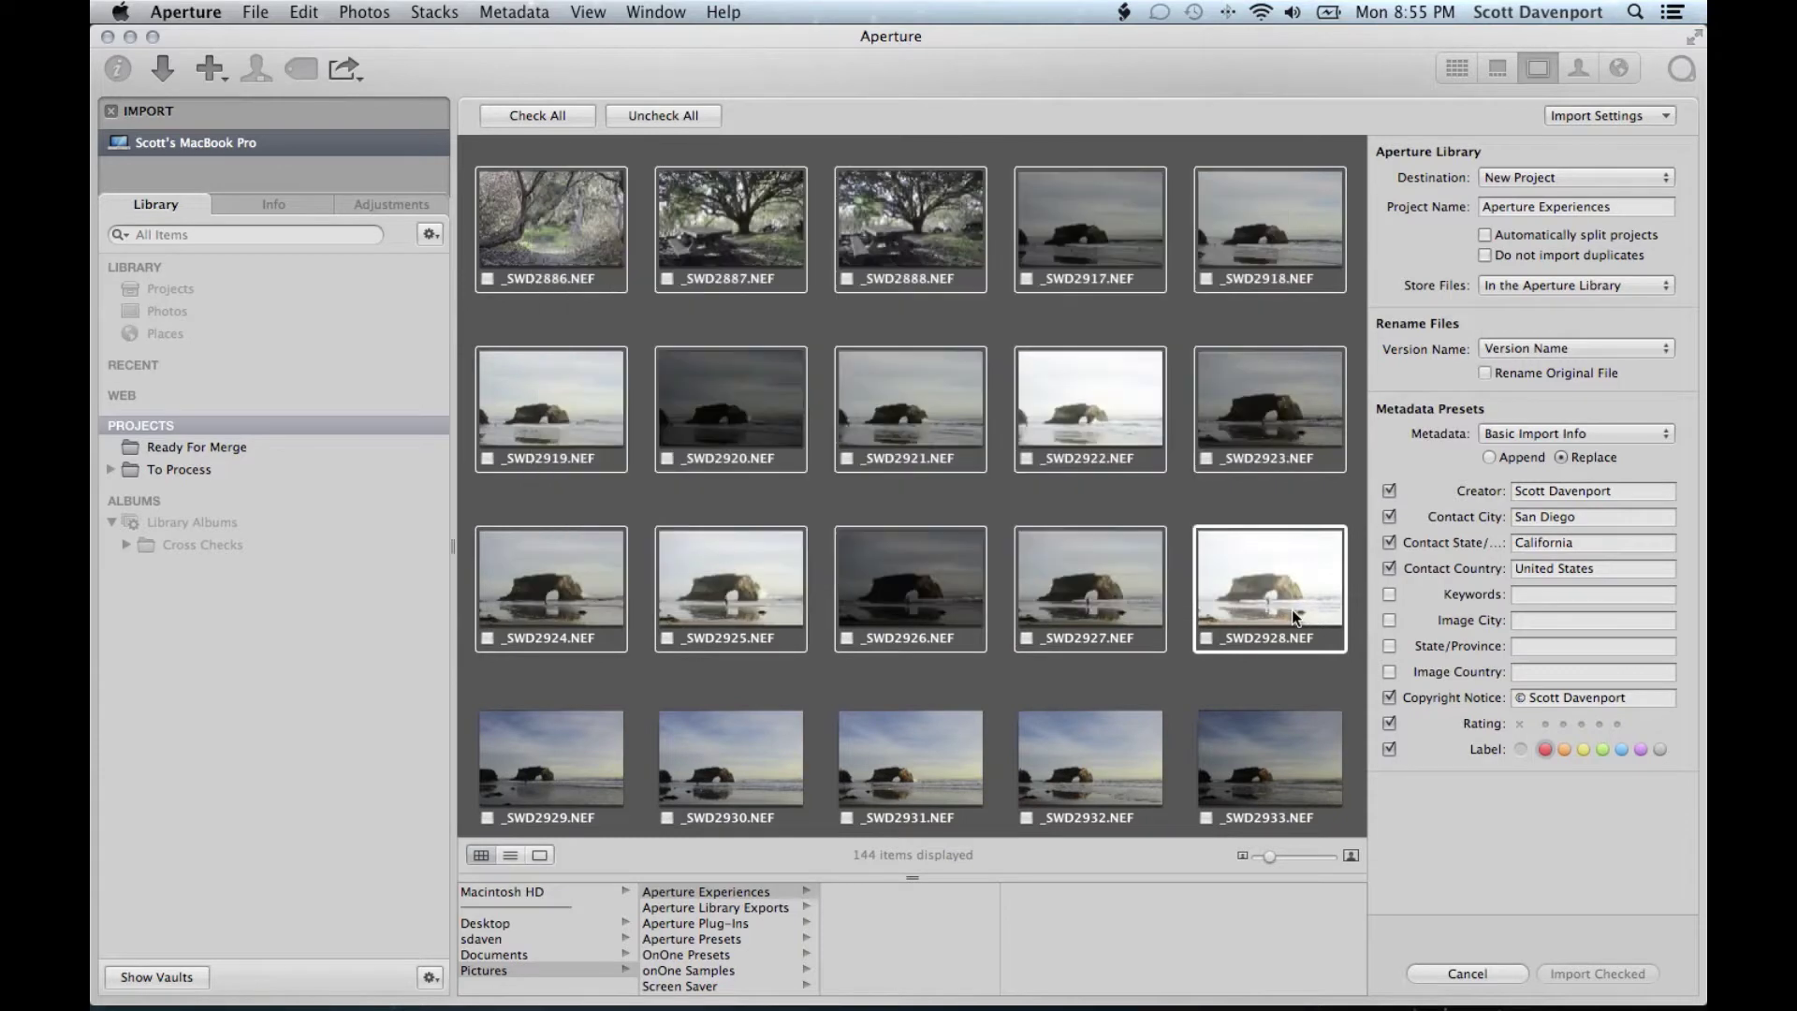
{"action": "left_click", "coordinate": [1209, 459]}
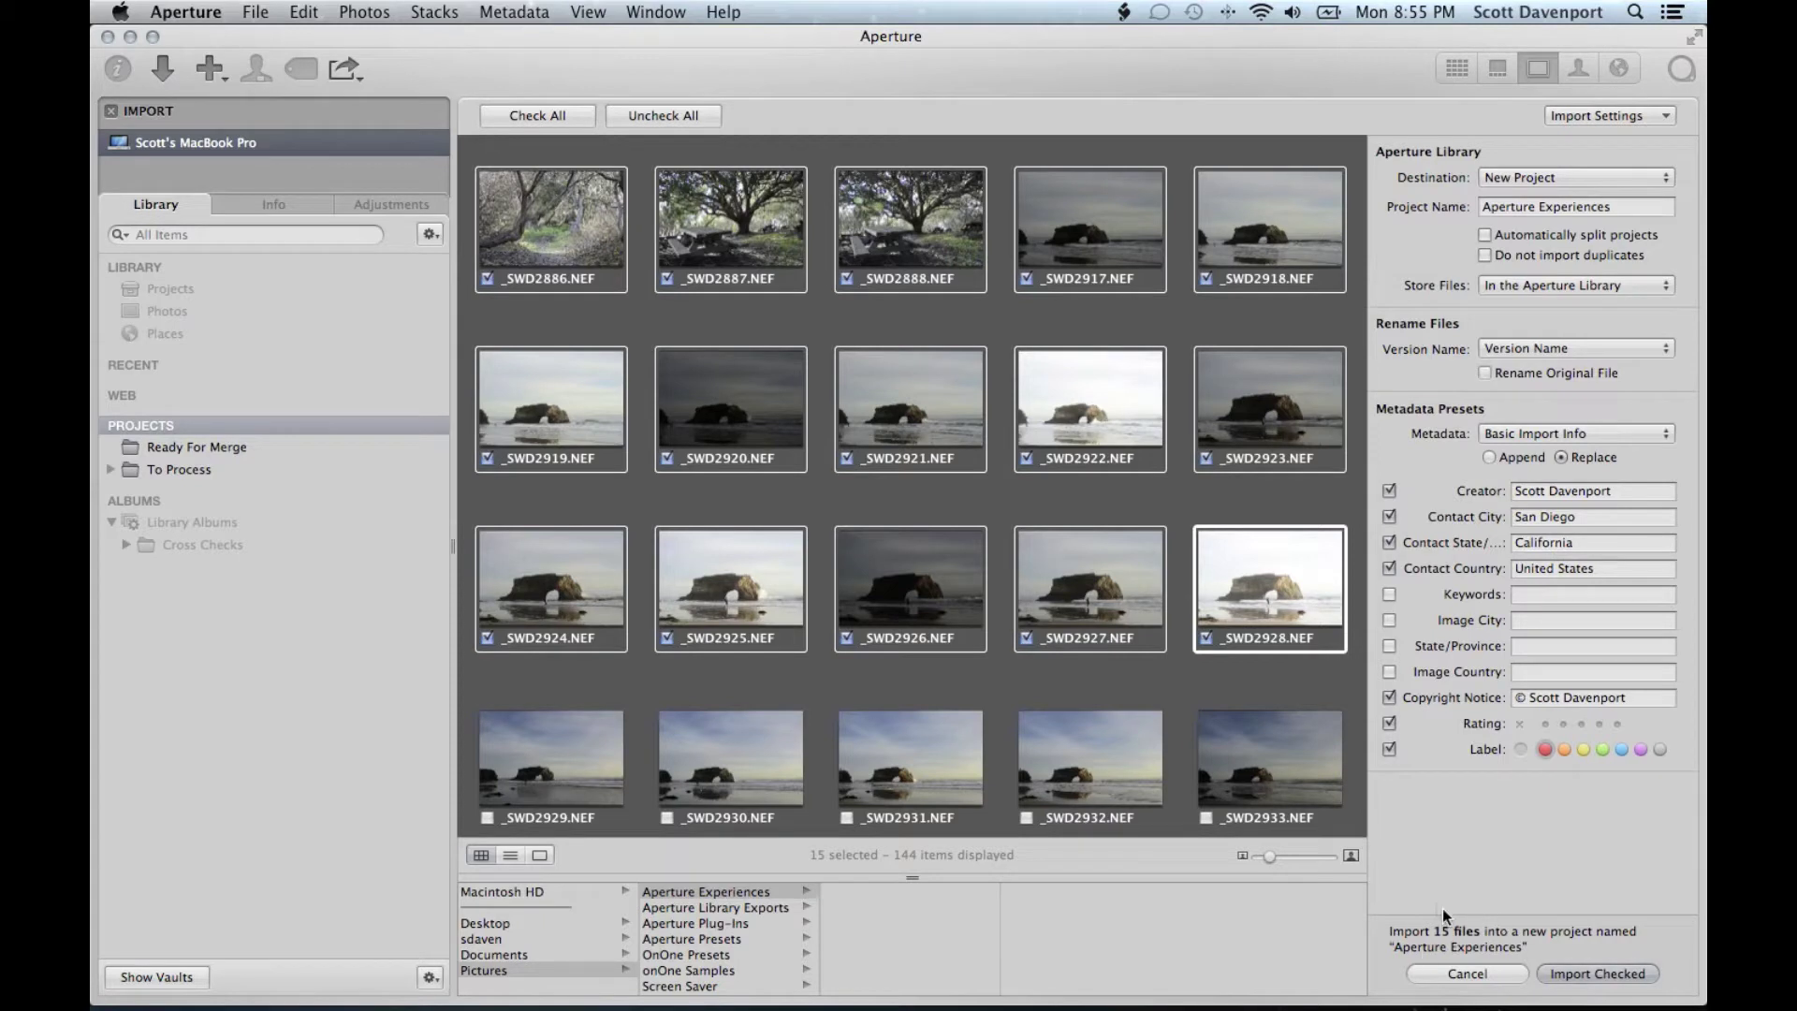
{"action": "left_click", "coordinate": [934, 503]}
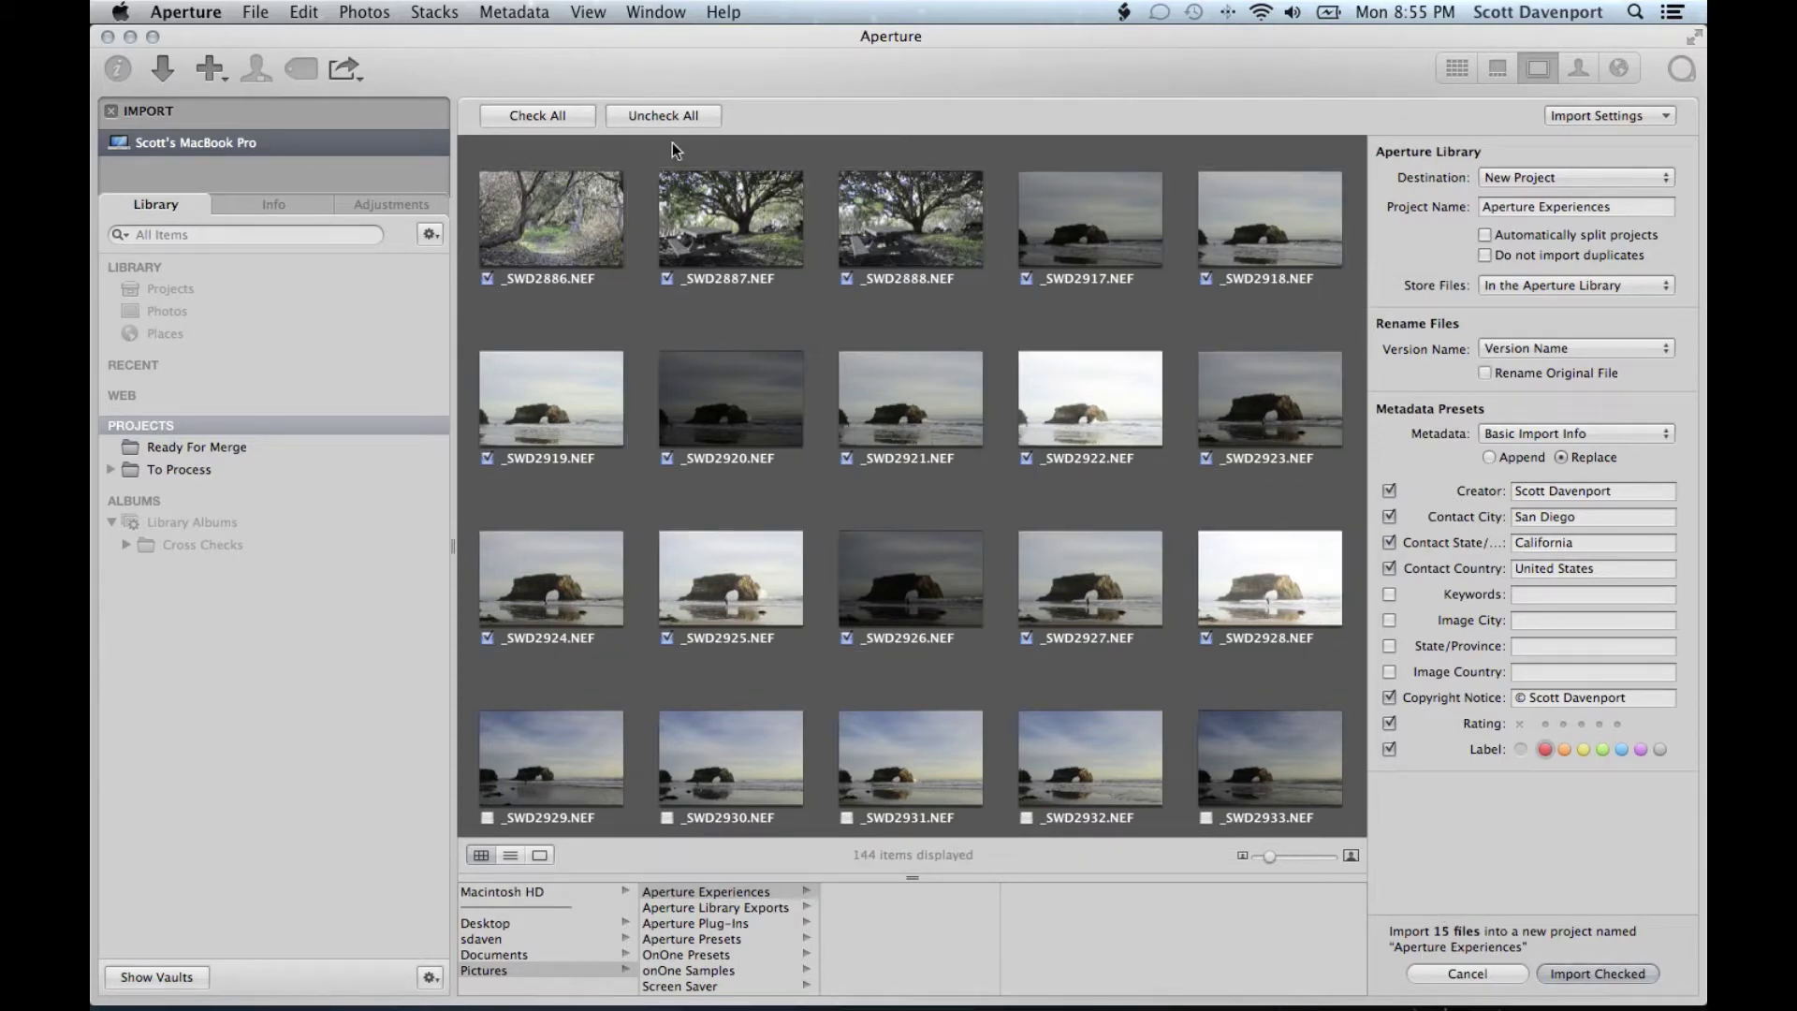
{"action": "left_click", "coordinate": [532, 115]}
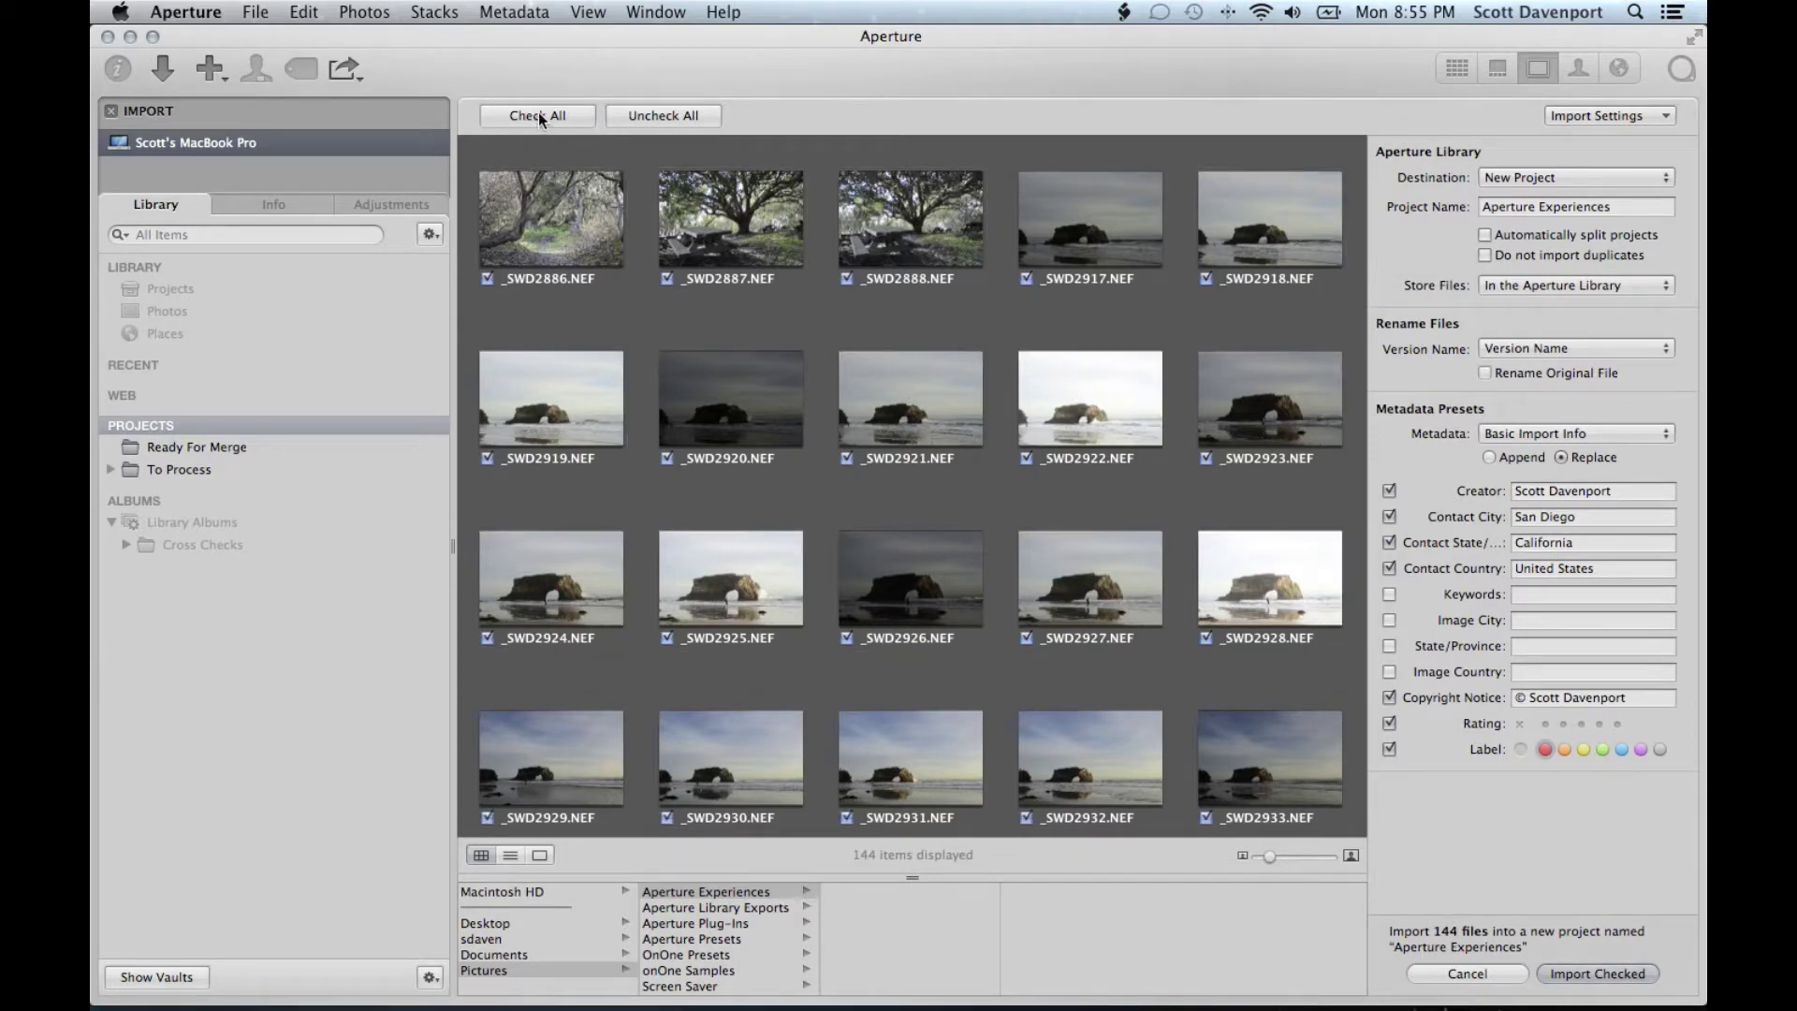
{"action": "scroll", "coordinate": [904, 625], "scroll_direction": "down", "scroll_amount": 1}
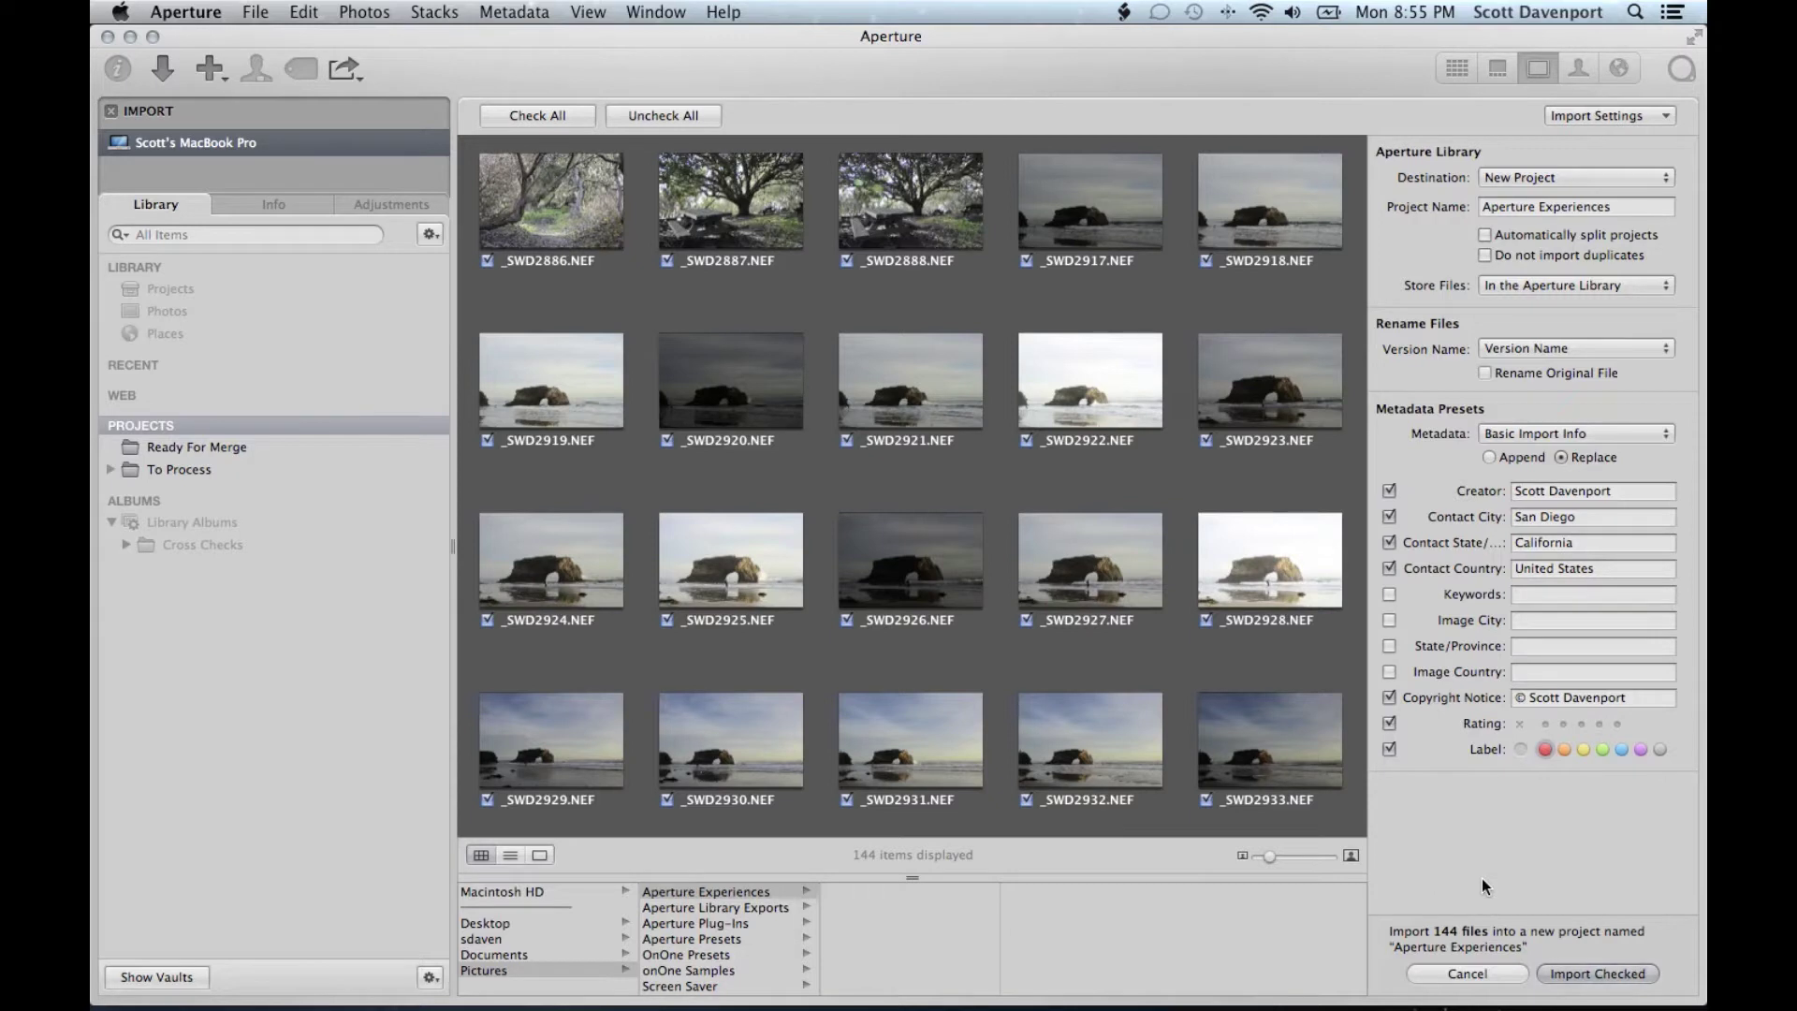
Replace the import project name with 'Santa Cruz 2013'
{"action": "triple_click", "coordinate": [1585, 207]}
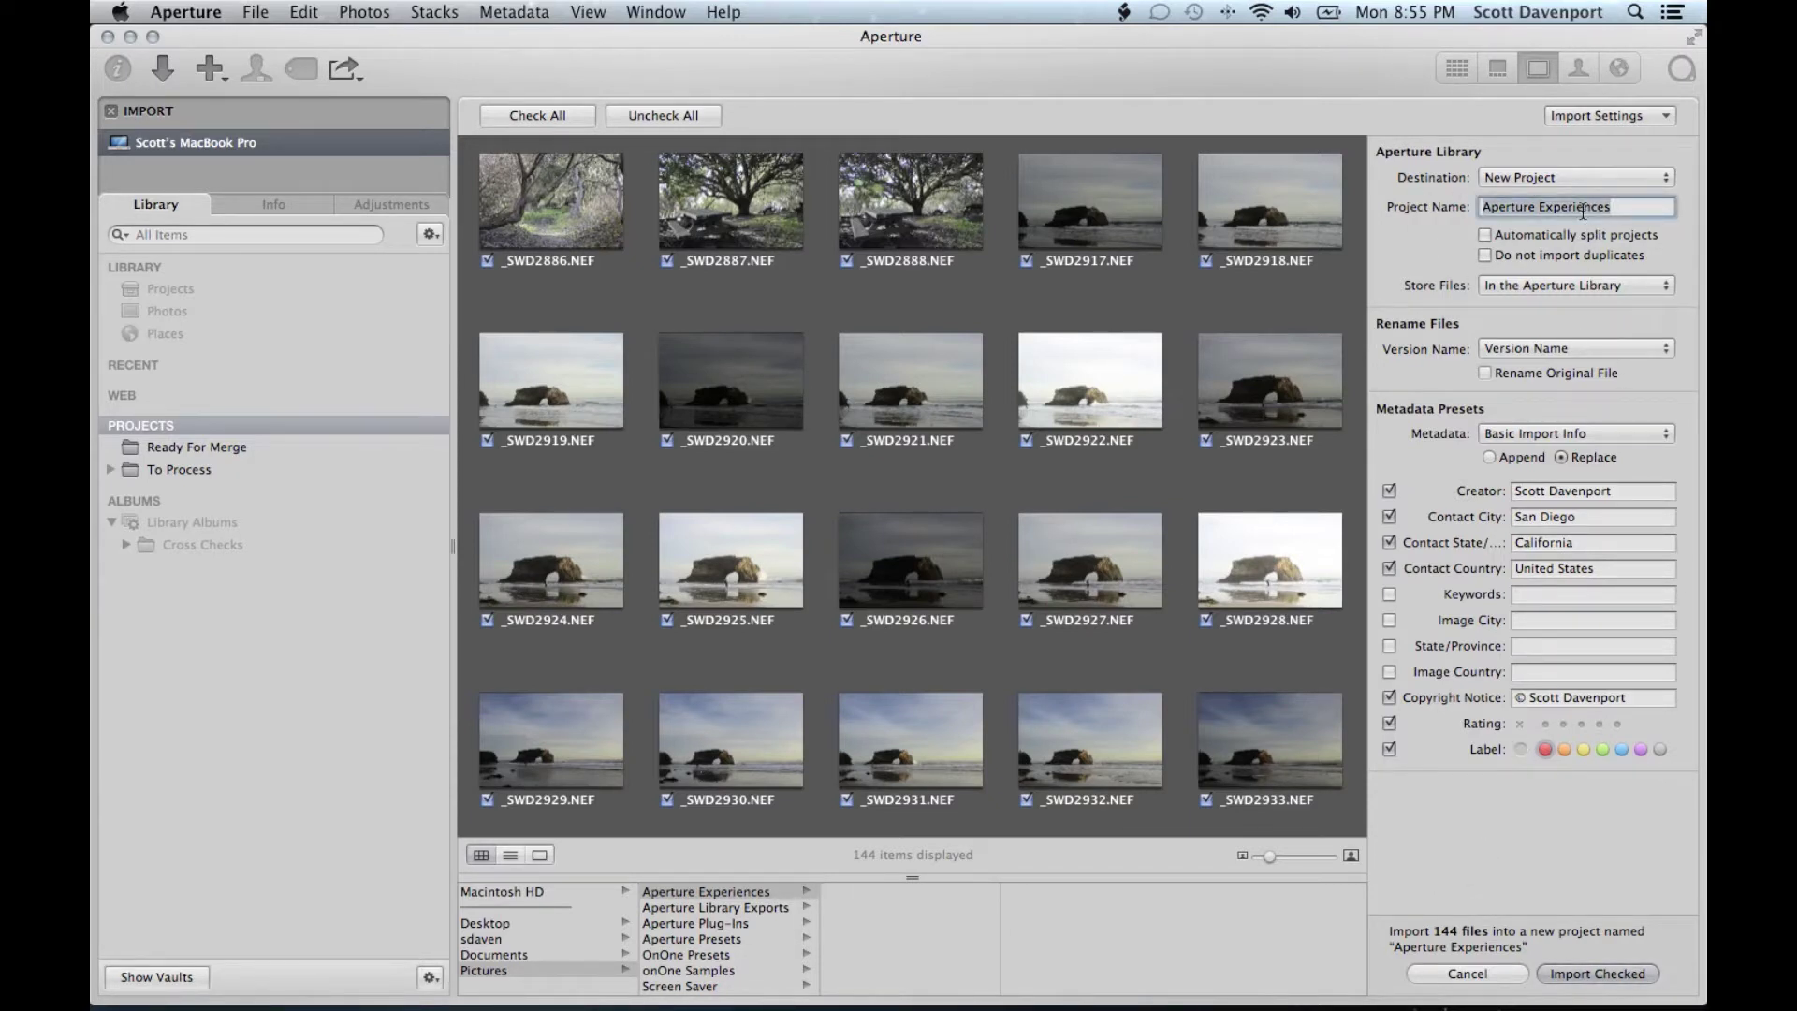
{"action": "type", "text": "Sant"}
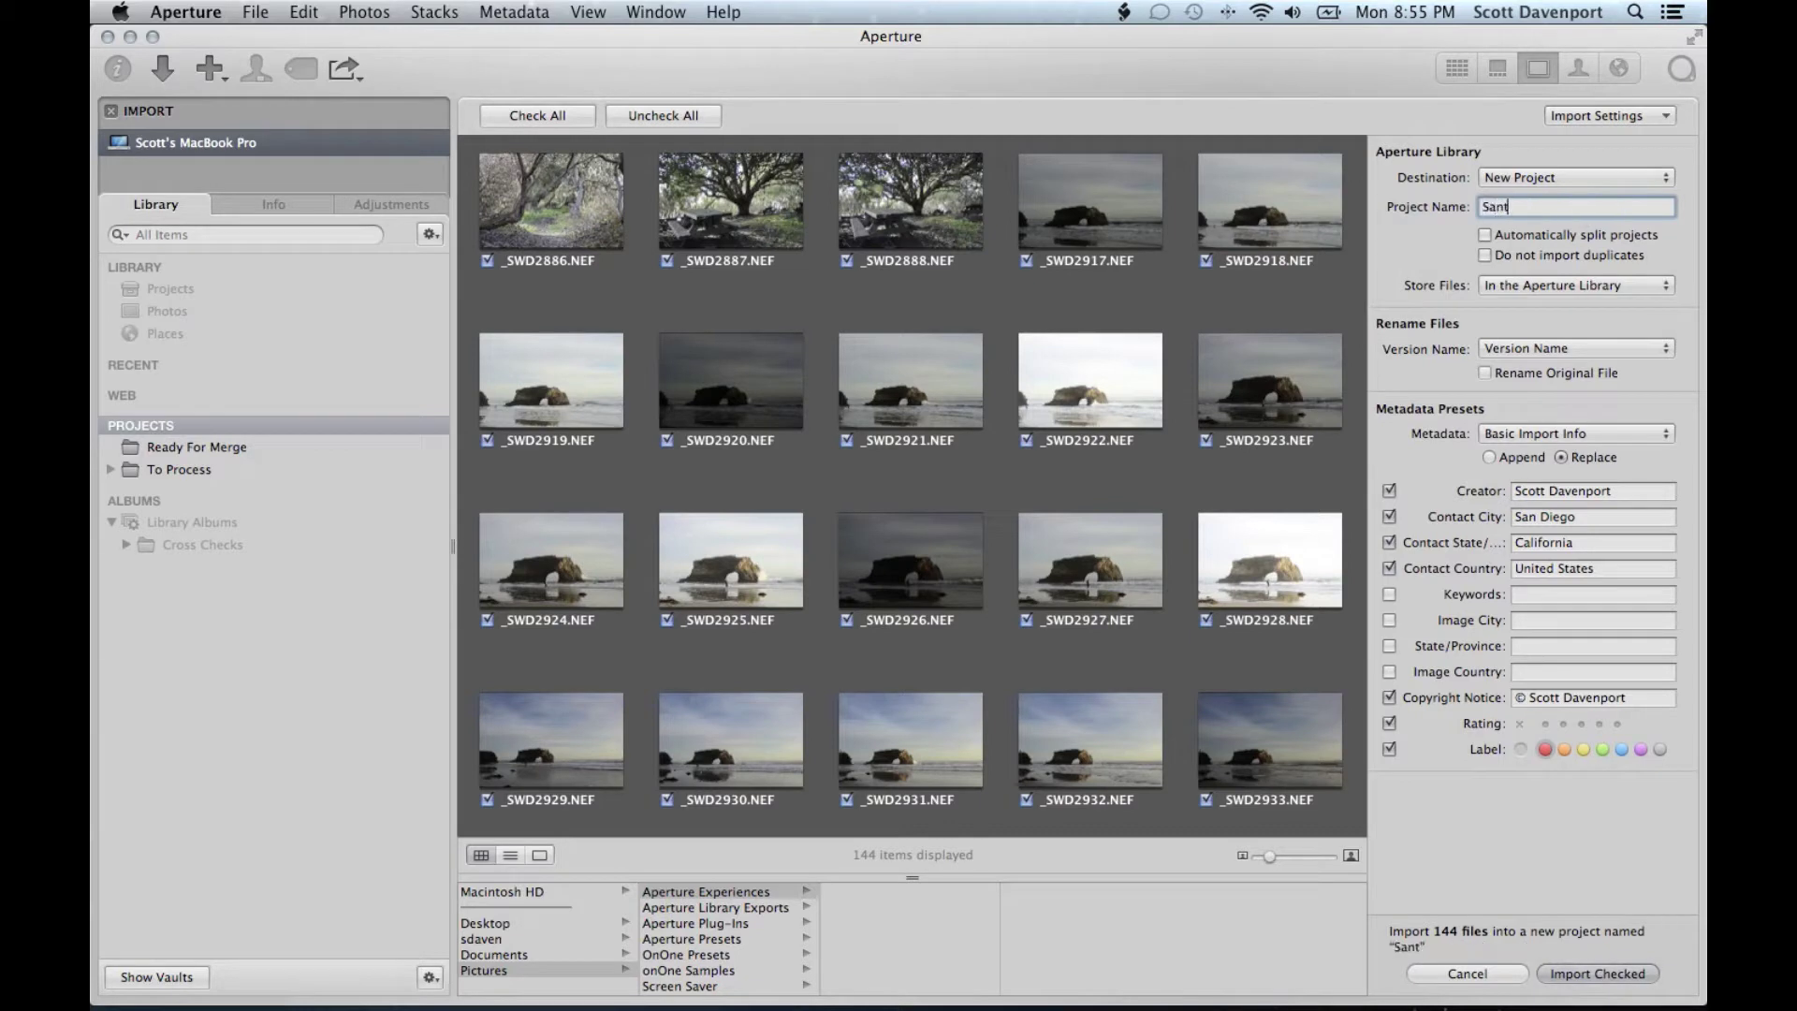
{"action": "type", "text": "a Cruz 2013"}
Set the location to Santa Cruz, California, United States and import the 144 photos
{"action": "left_click", "coordinate": [1542, 620]}
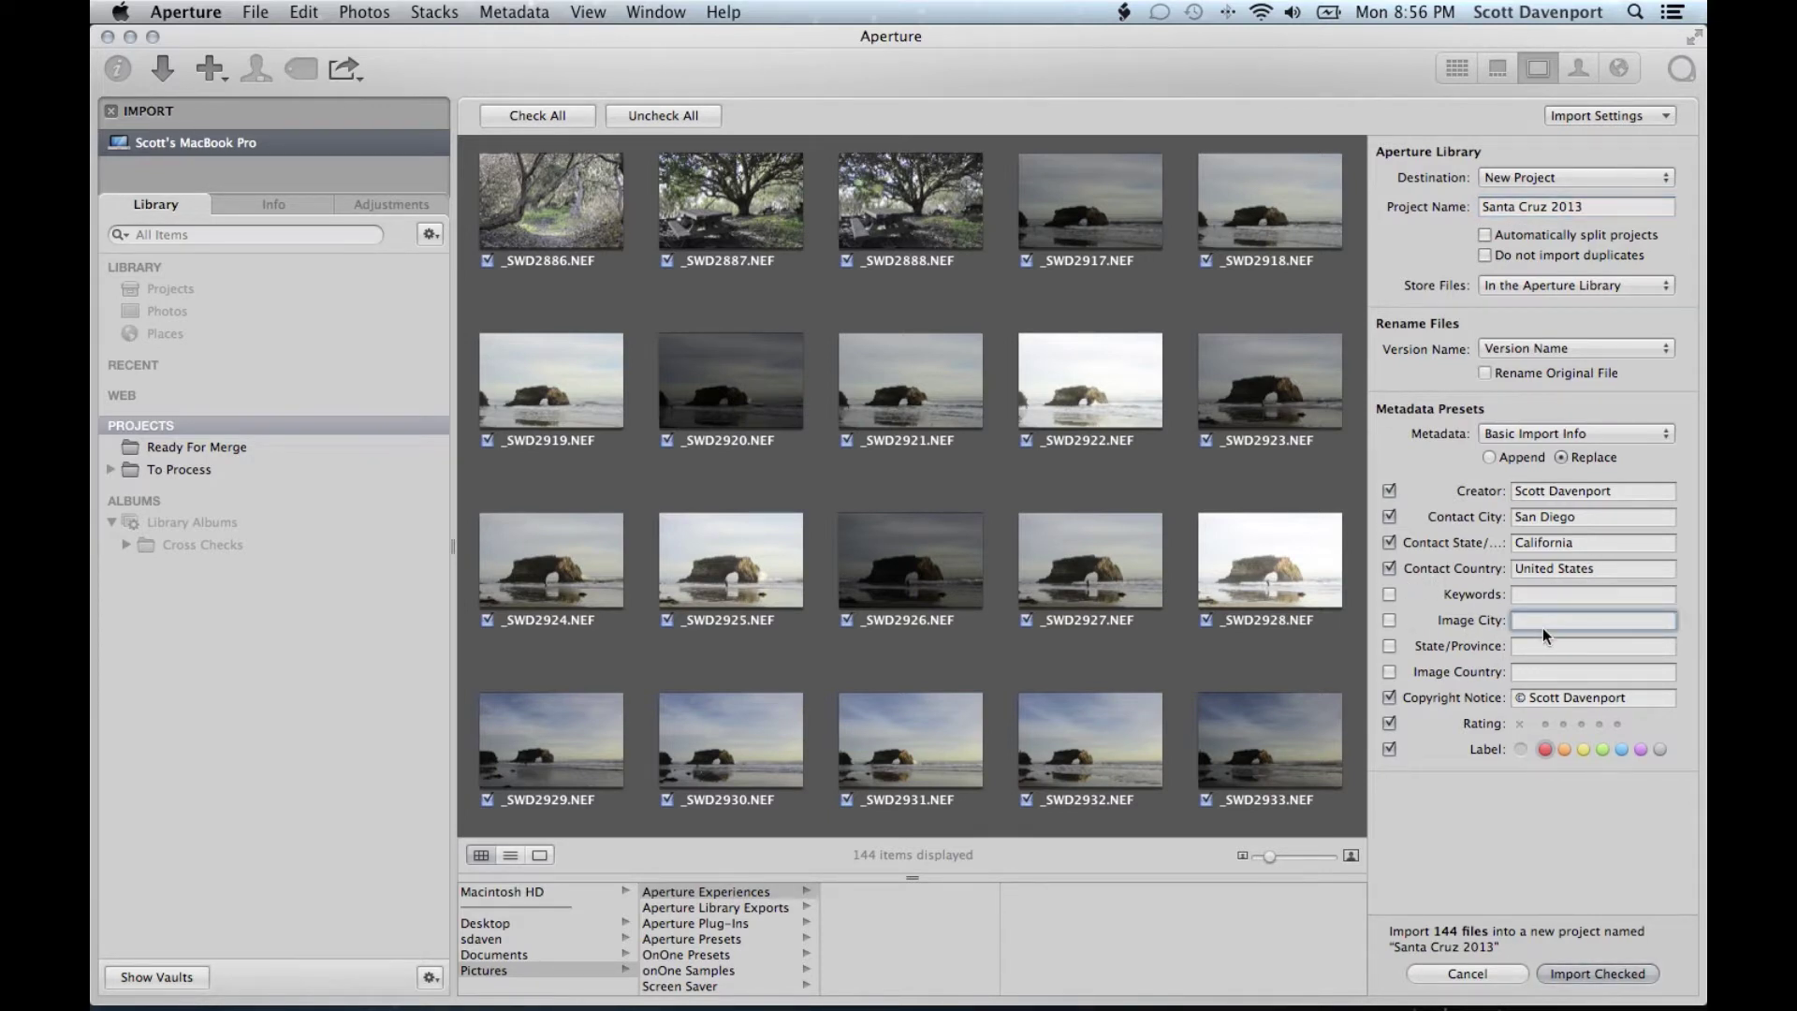
{"action": "type", "text": "Santa Cruz"}
{"action": "key", "text": "Tab"}
{"action": "type", "text": "California"}
{"action": "key", "text": "Tab"}
{"action": "type", "text": "U"}
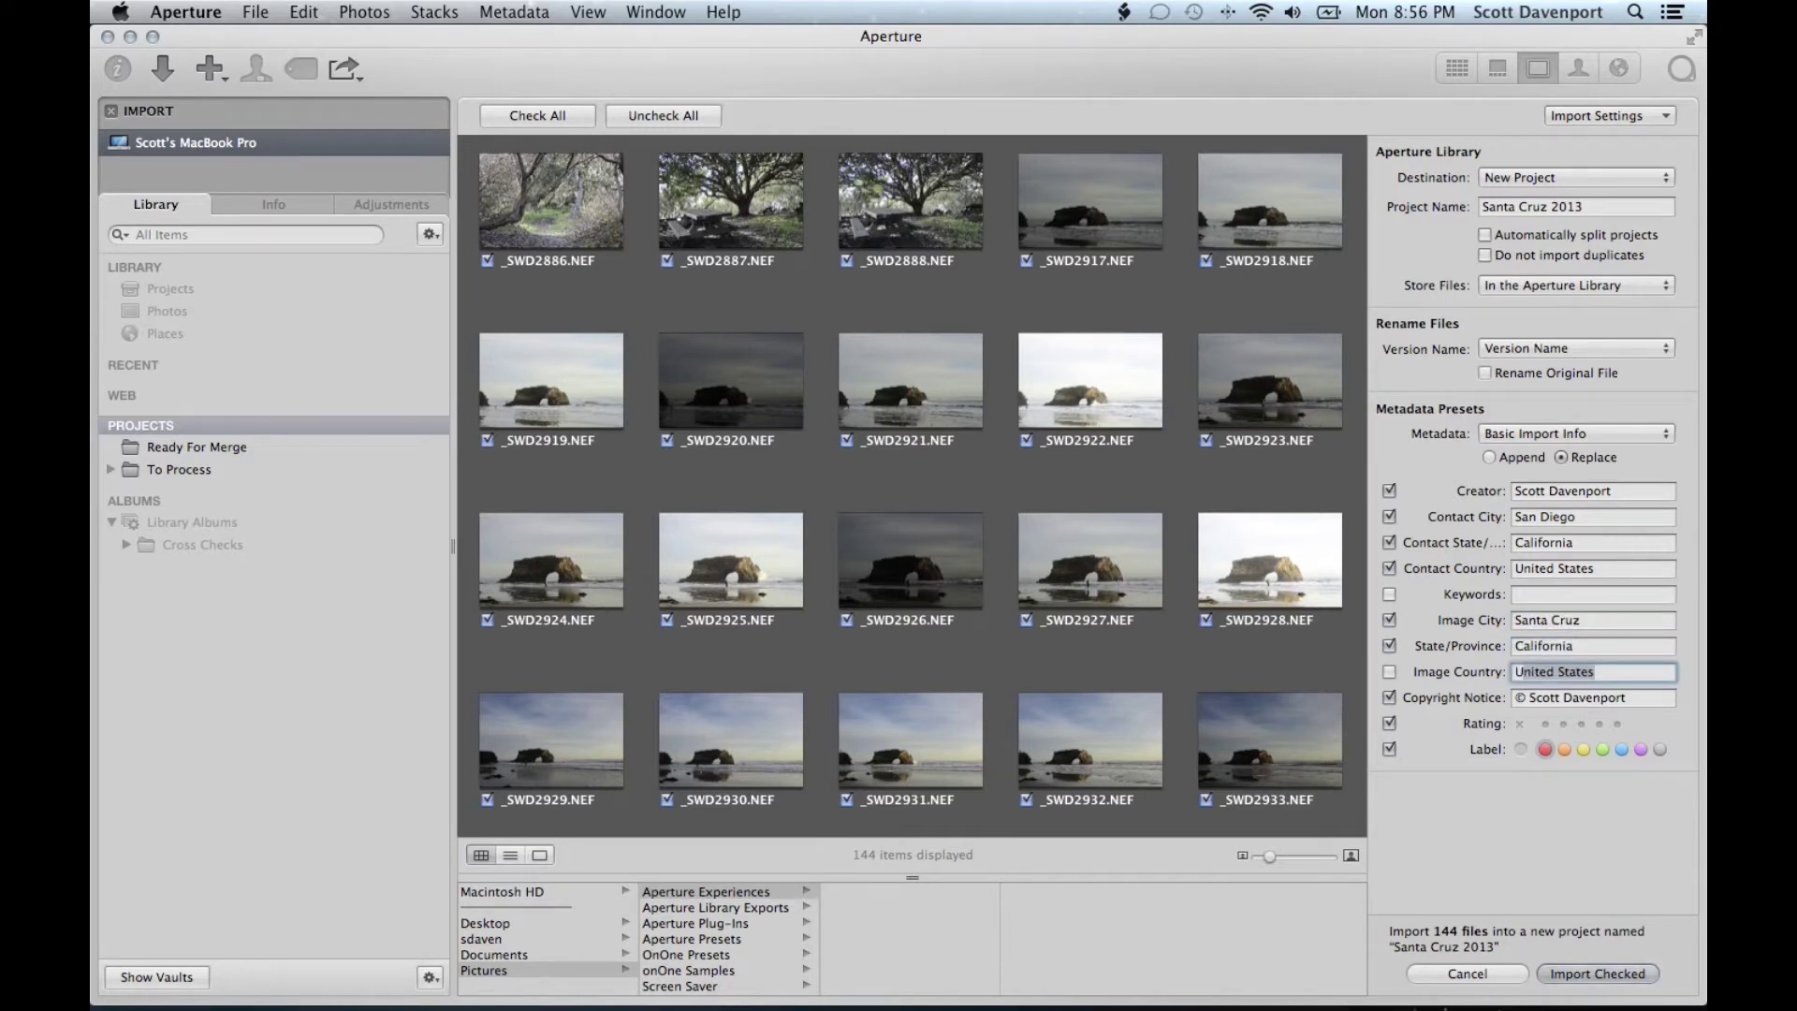
{"action": "type", "text": "n"}
{"action": "key", "text": "Tab"}
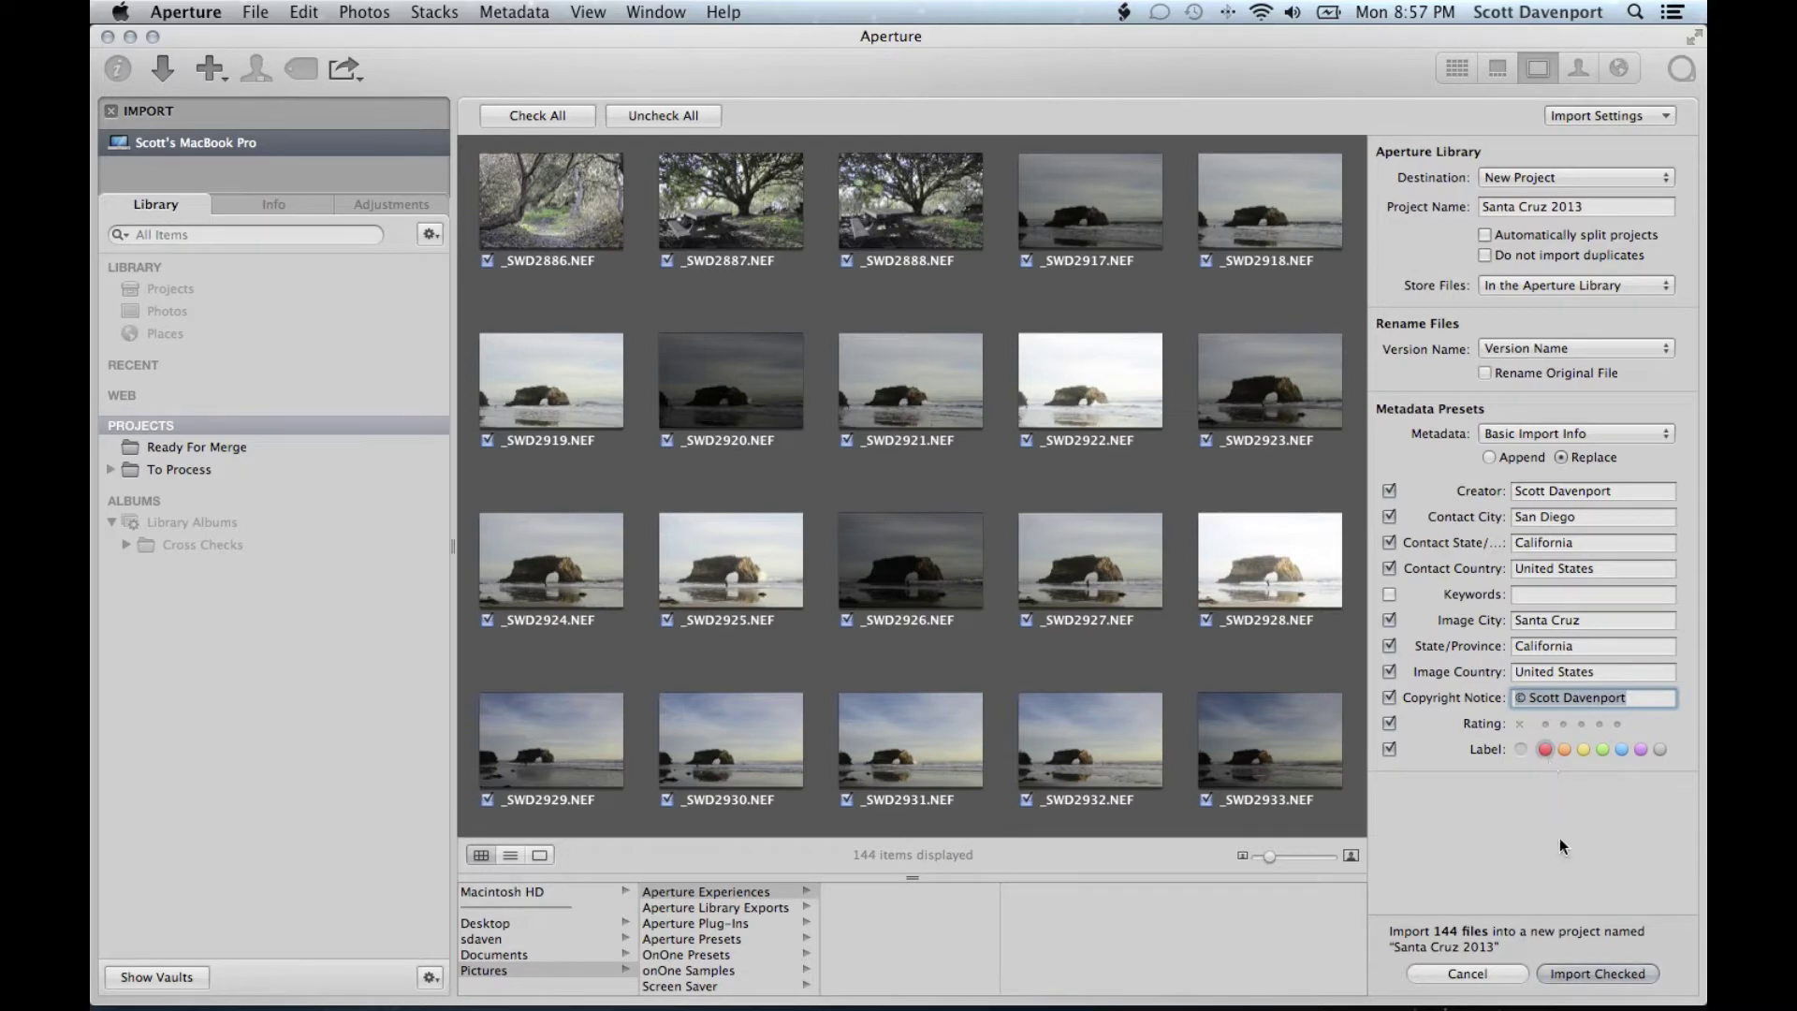
{"action": "left_click", "coordinate": [1582, 972]}
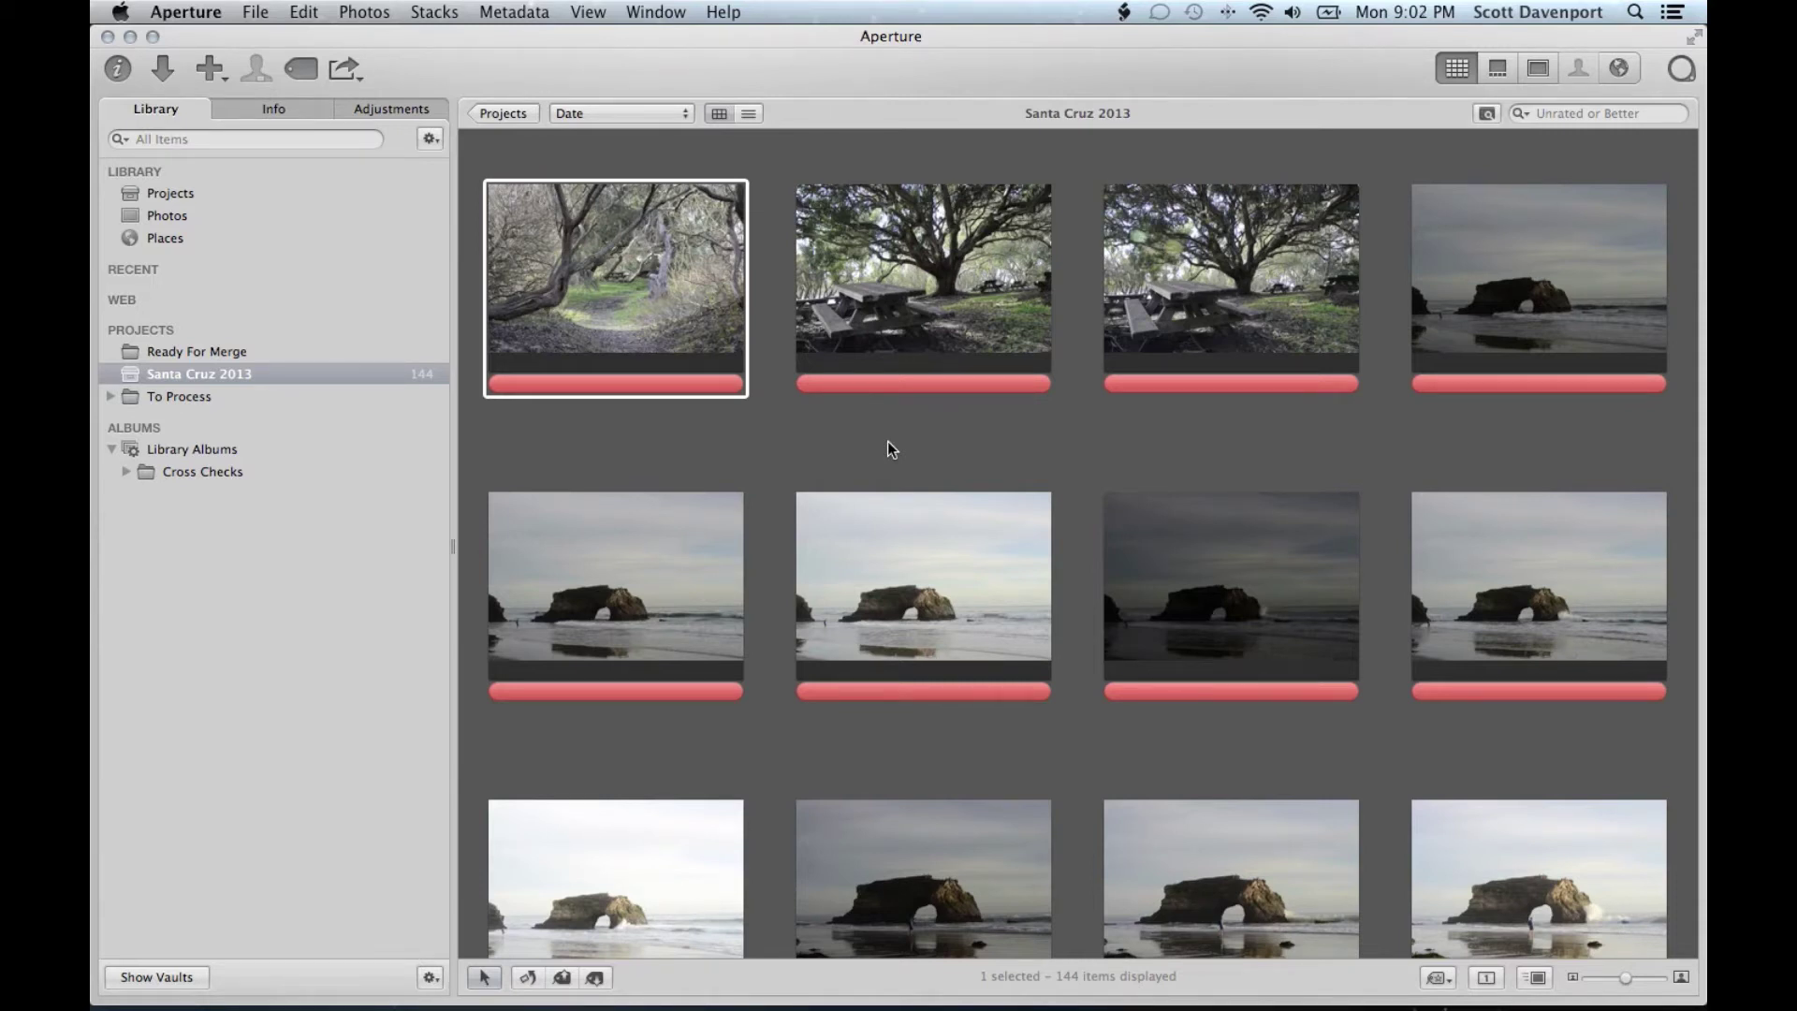
Rate the tree-lined path photo three stars and change its label from red to orange
{"action": "key", "text": "3"}
{"action": "key", "text": "alt+2"}
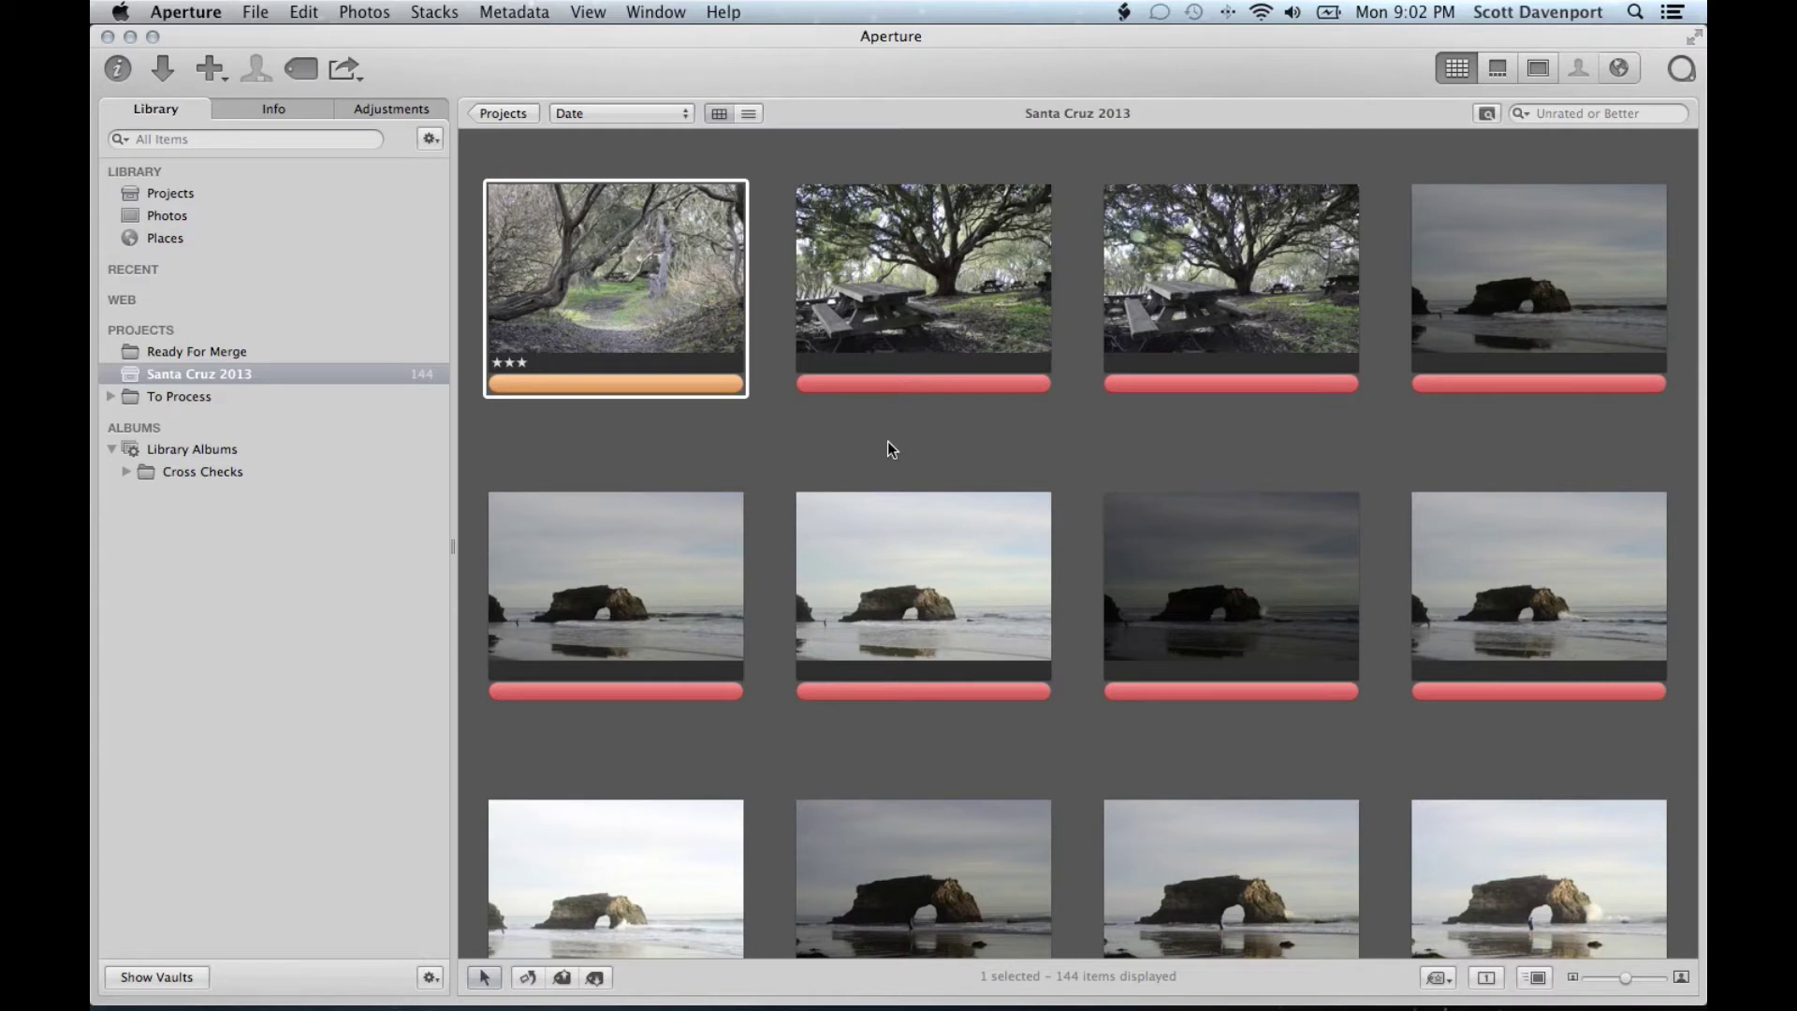
{"action": "left_click", "coordinate": [208, 14]}
{"action": "left_click", "coordinate": [215, 74]}
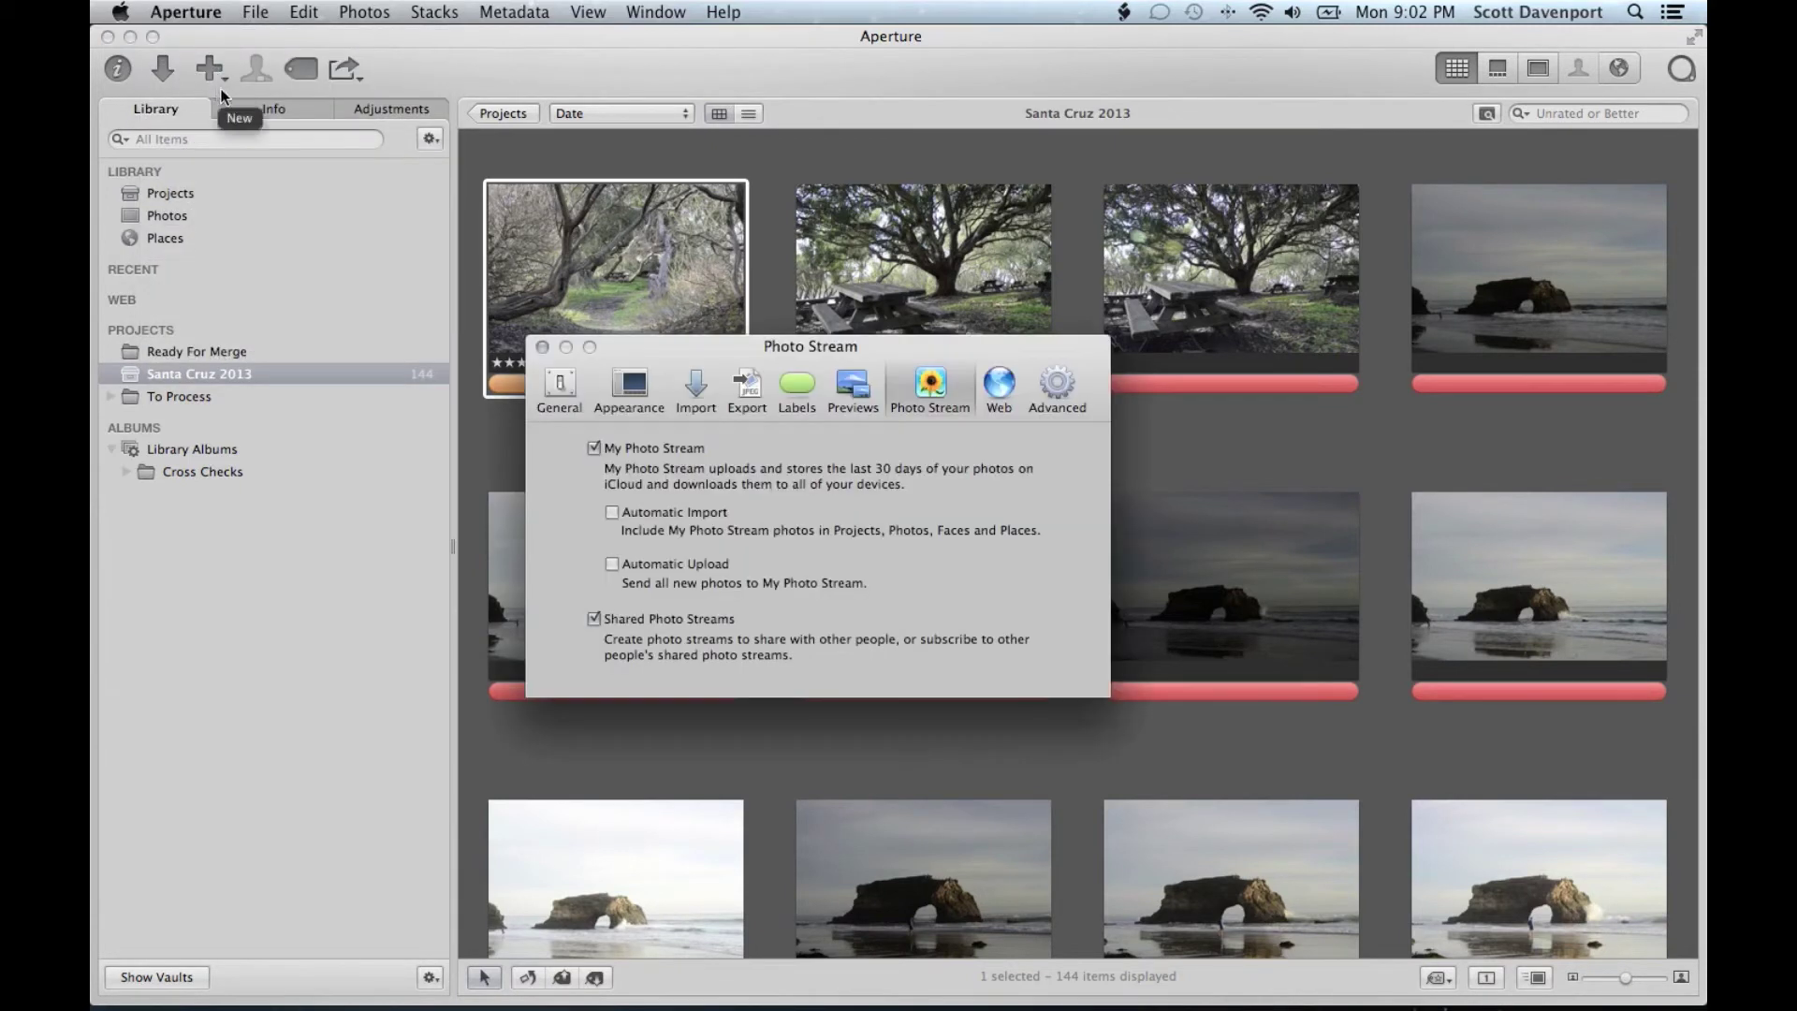
{"action": "left_click", "coordinate": [796, 397]}
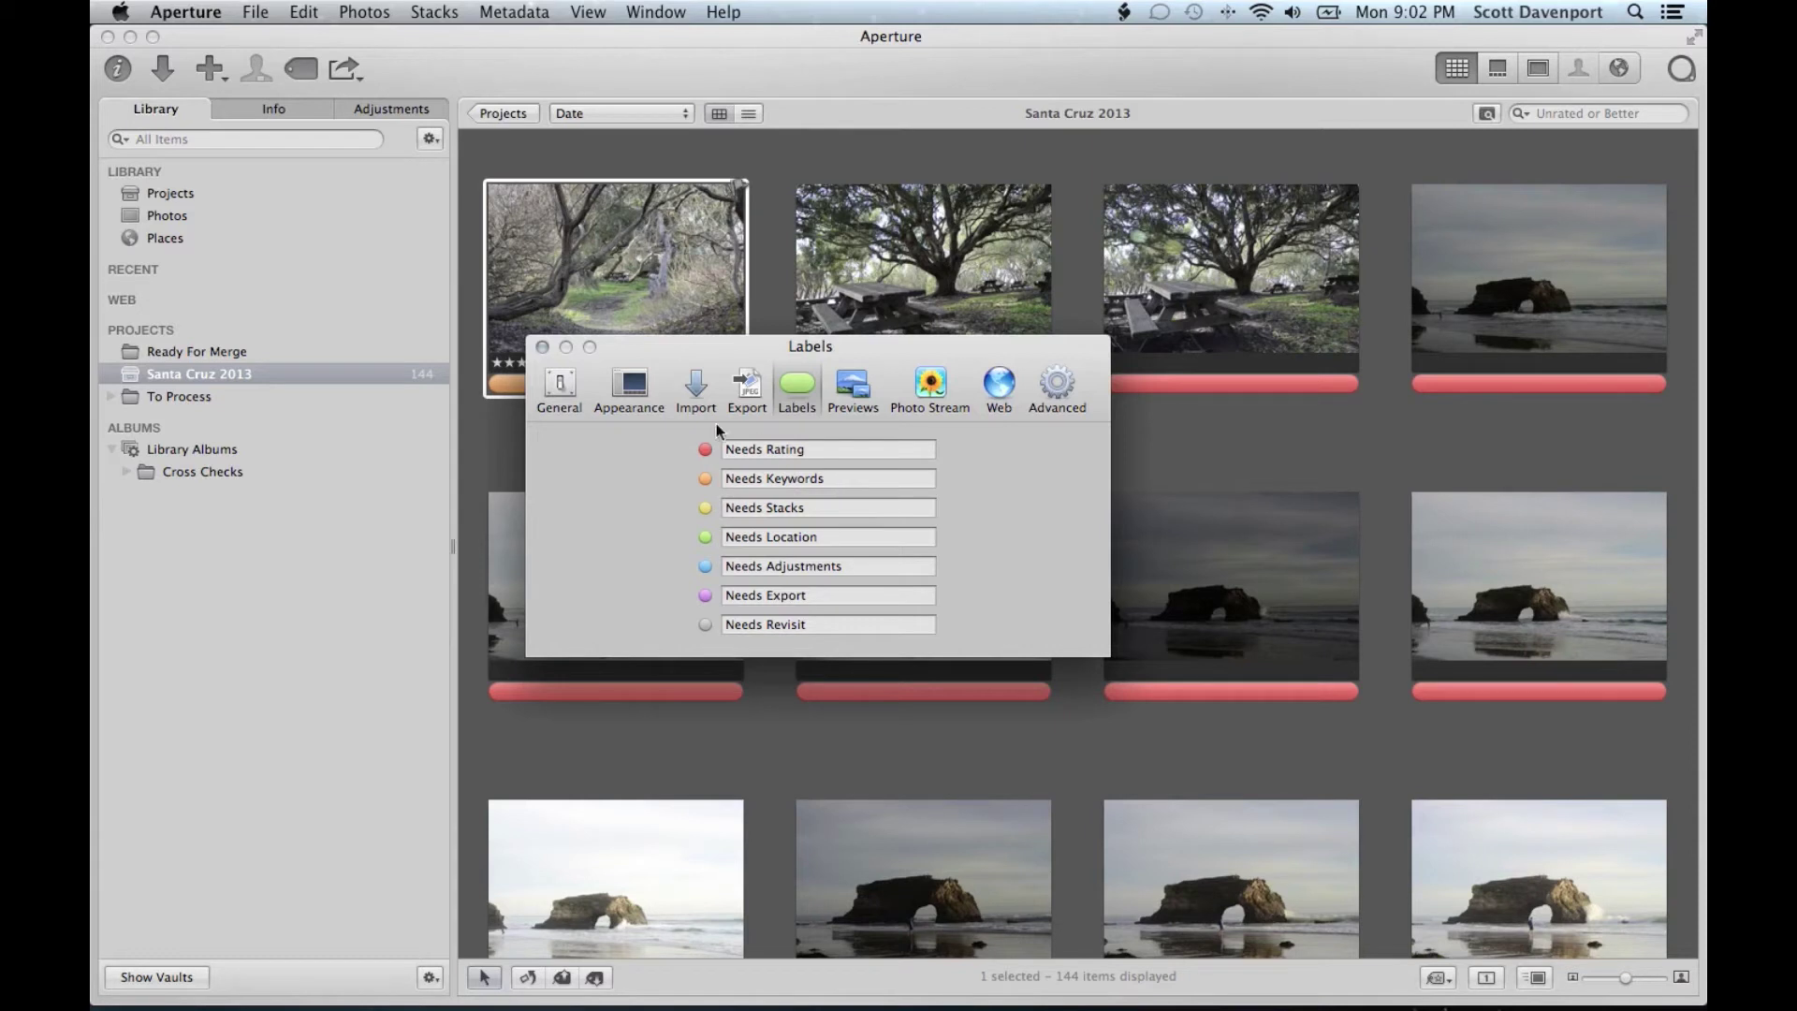
{"action": "left_click", "coordinate": [542, 347]}
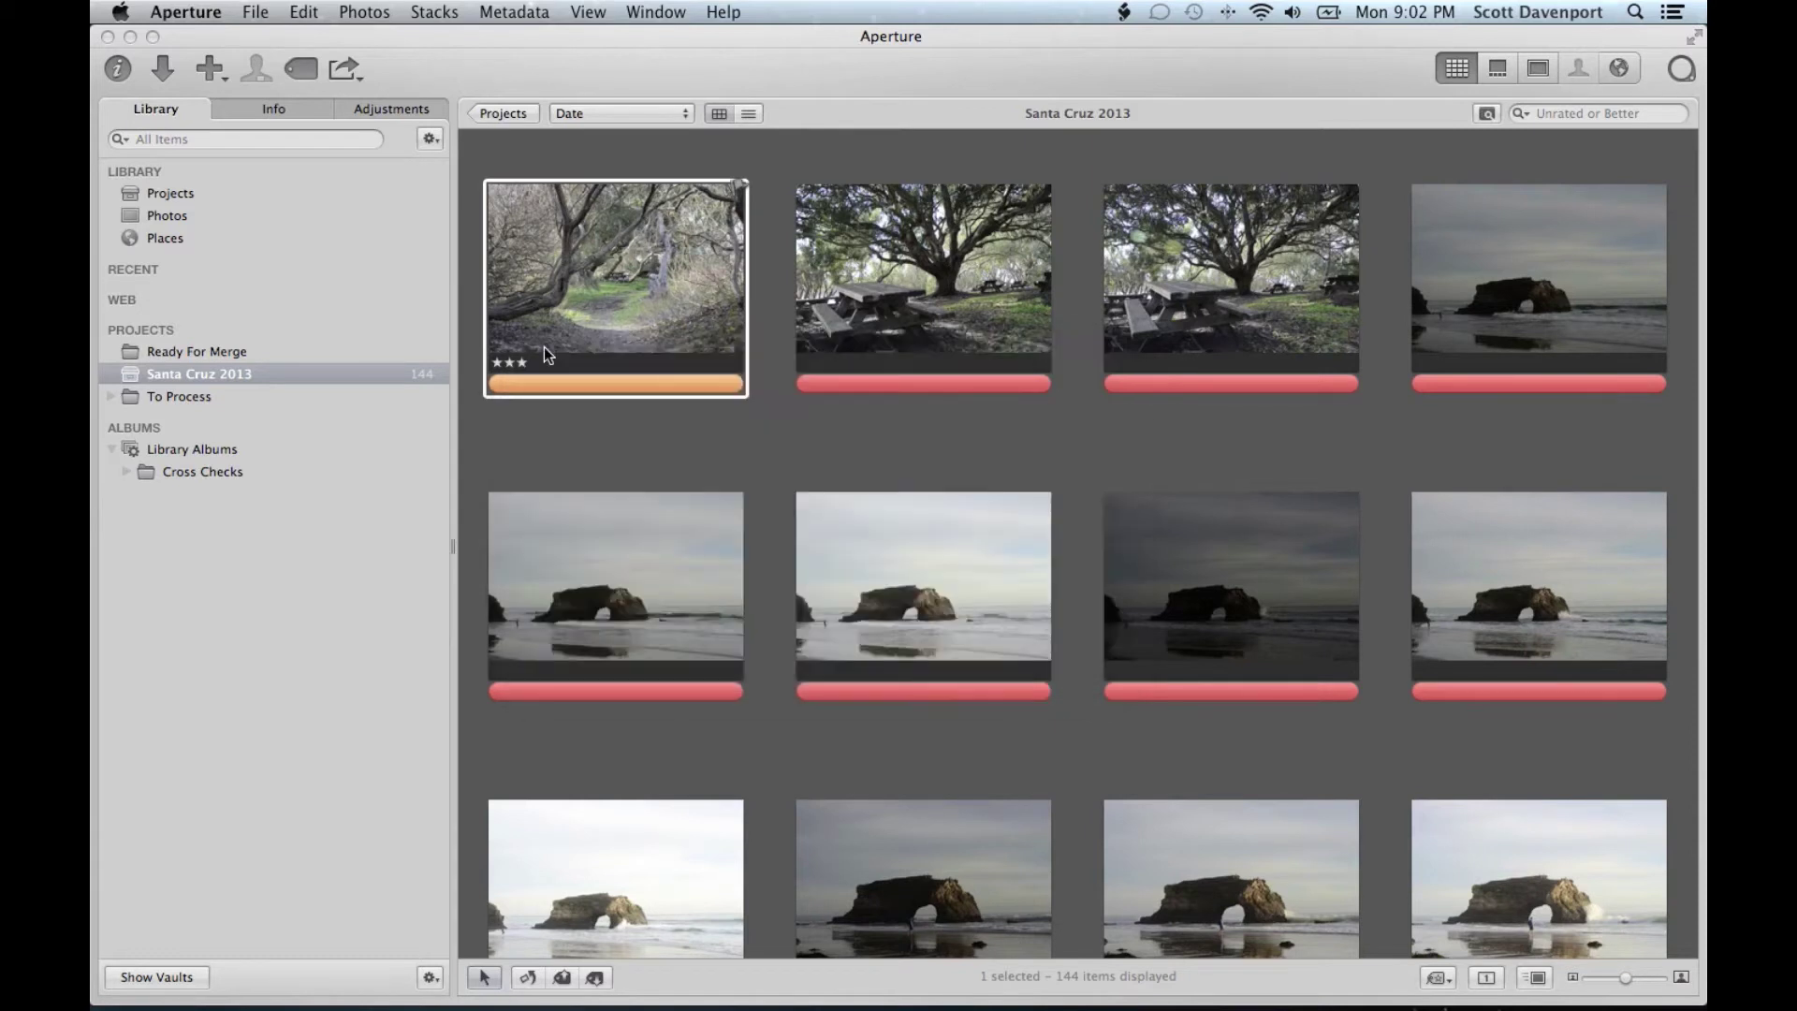
{"action": "left_click", "coordinate": [970, 319]}
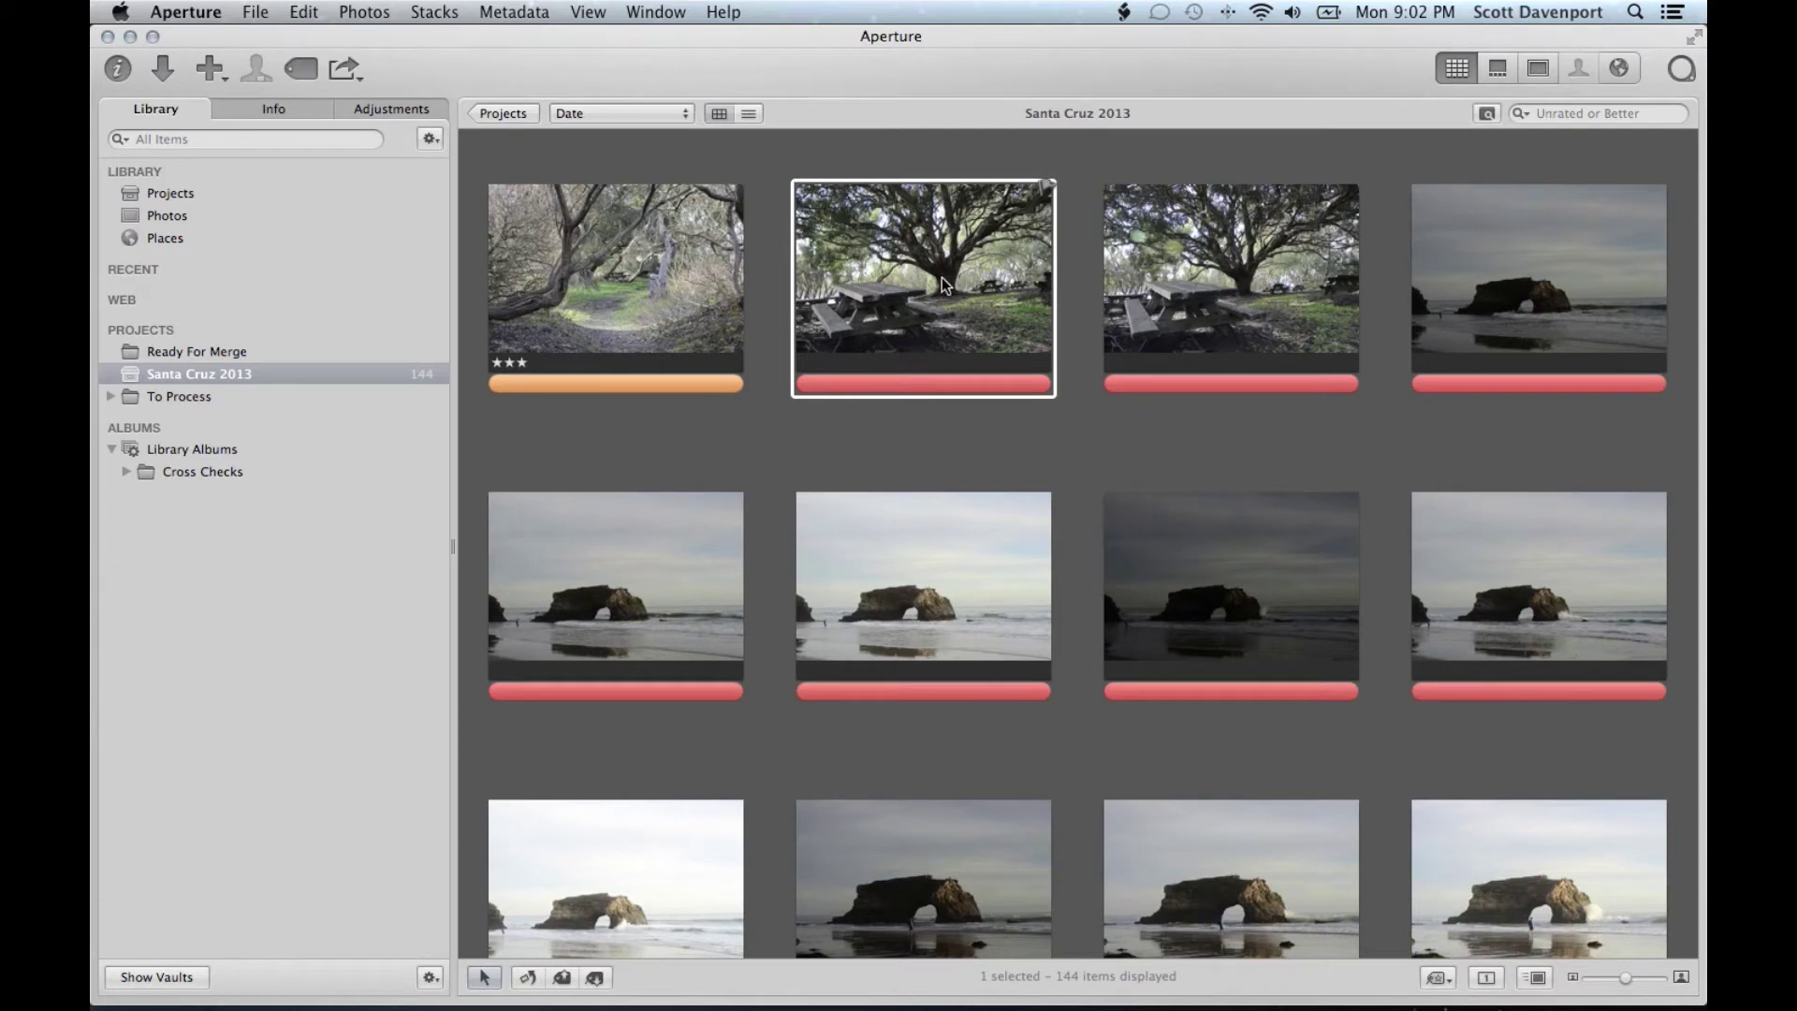
Give the picnic table photo two stars and the third photo three stars, both labeled orange
{"action": "key", "text": "2"}
{"action": "key", "text": "alt+2"}
{"action": "key", "text": "Right"}
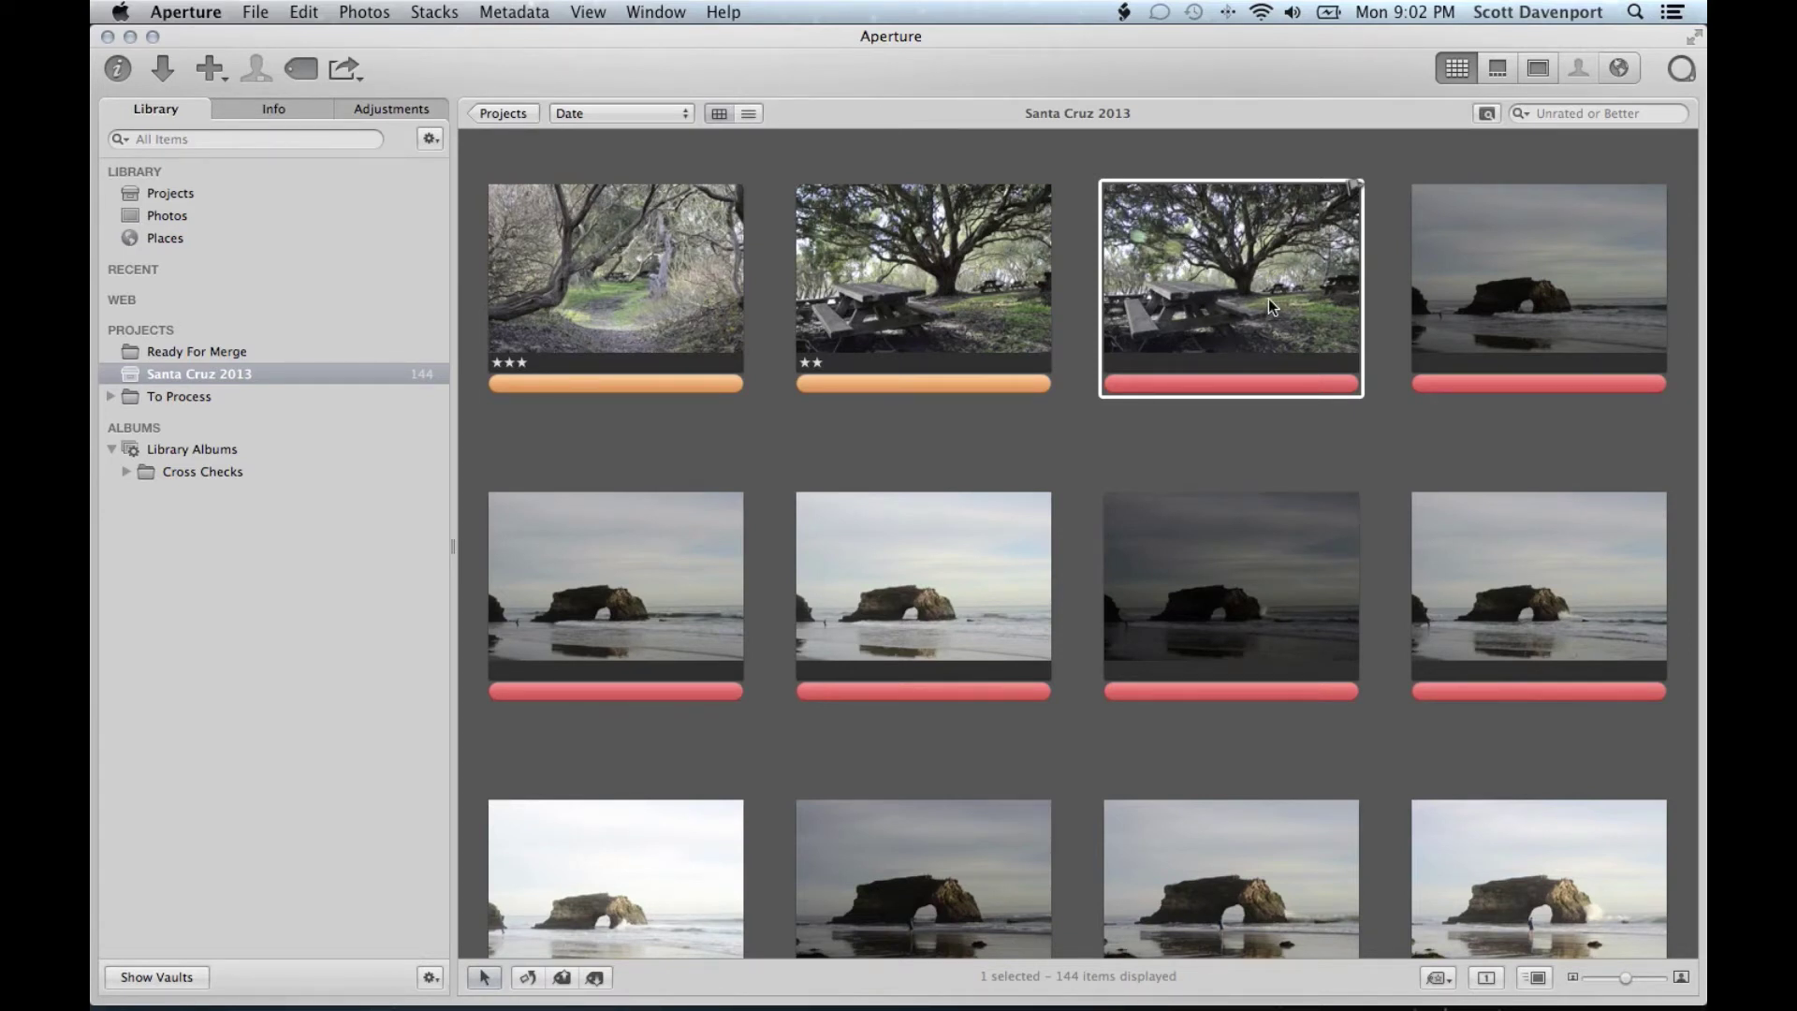
{"action": "key", "text": "3"}
{"action": "key", "text": "alt+2"}
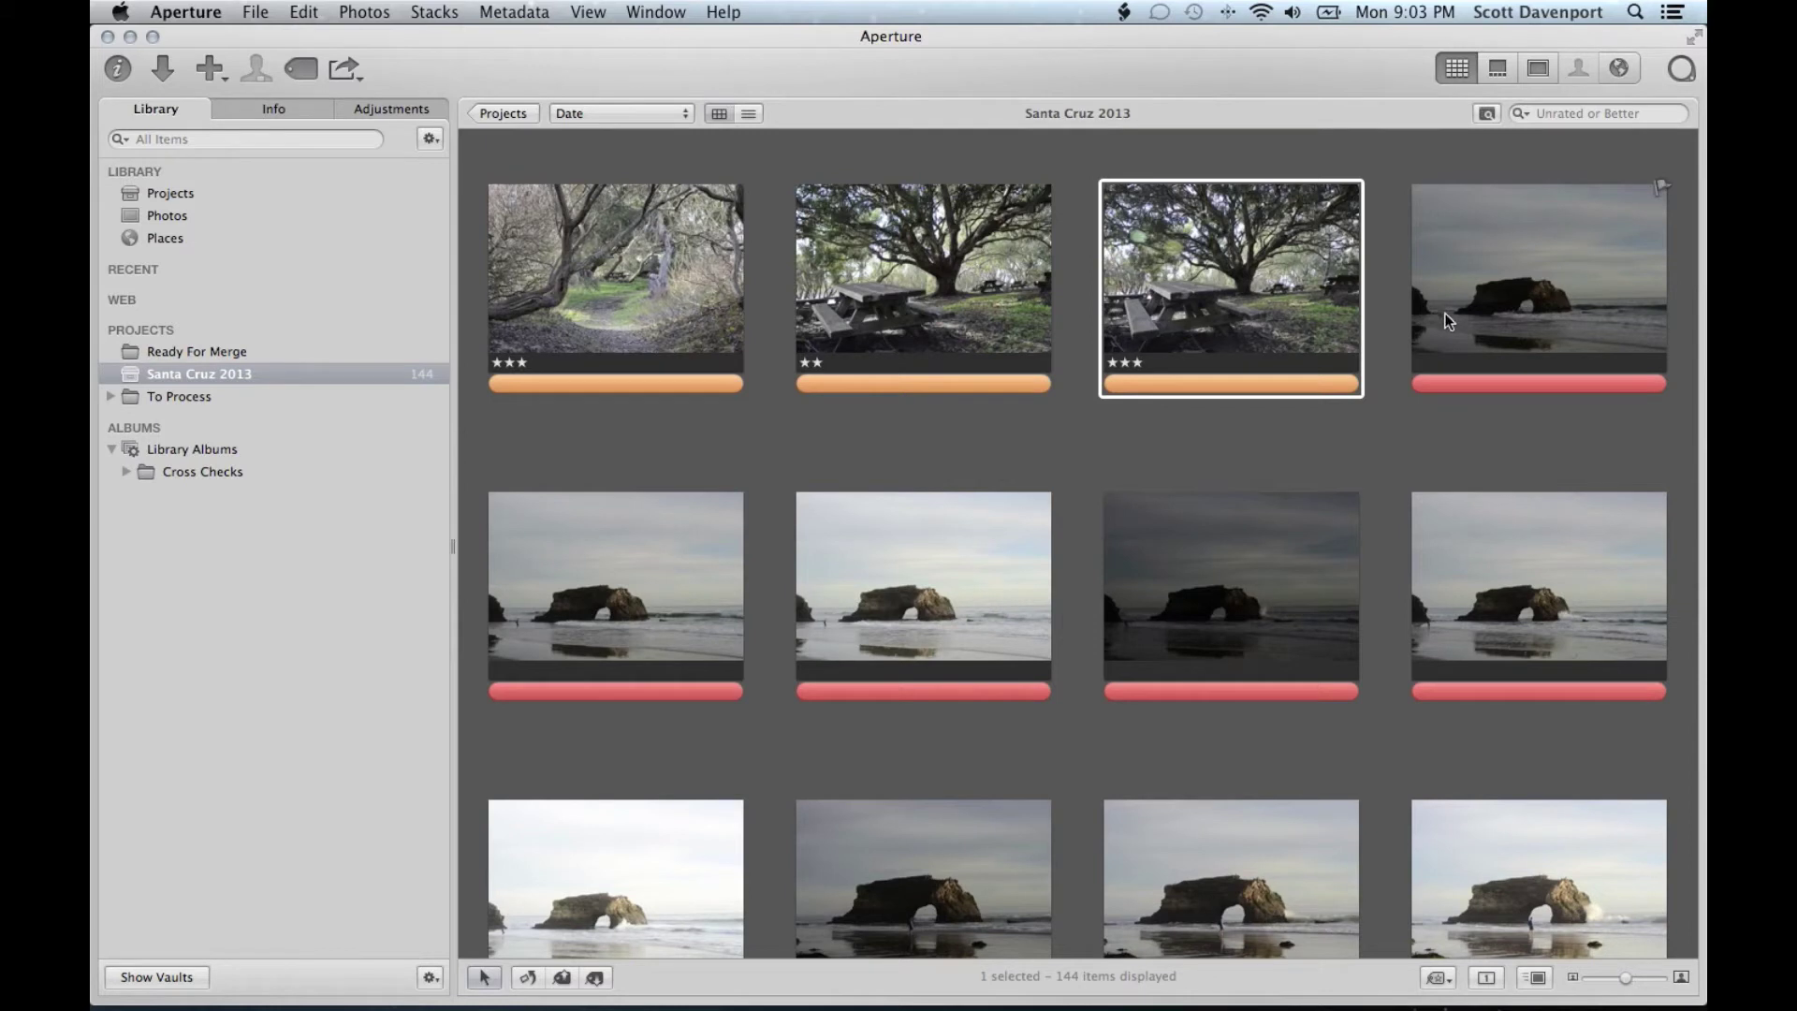
Reject the dark rock arch photo and the batch of six arch shots
{"action": "left_click", "coordinate": [1526, 319]}
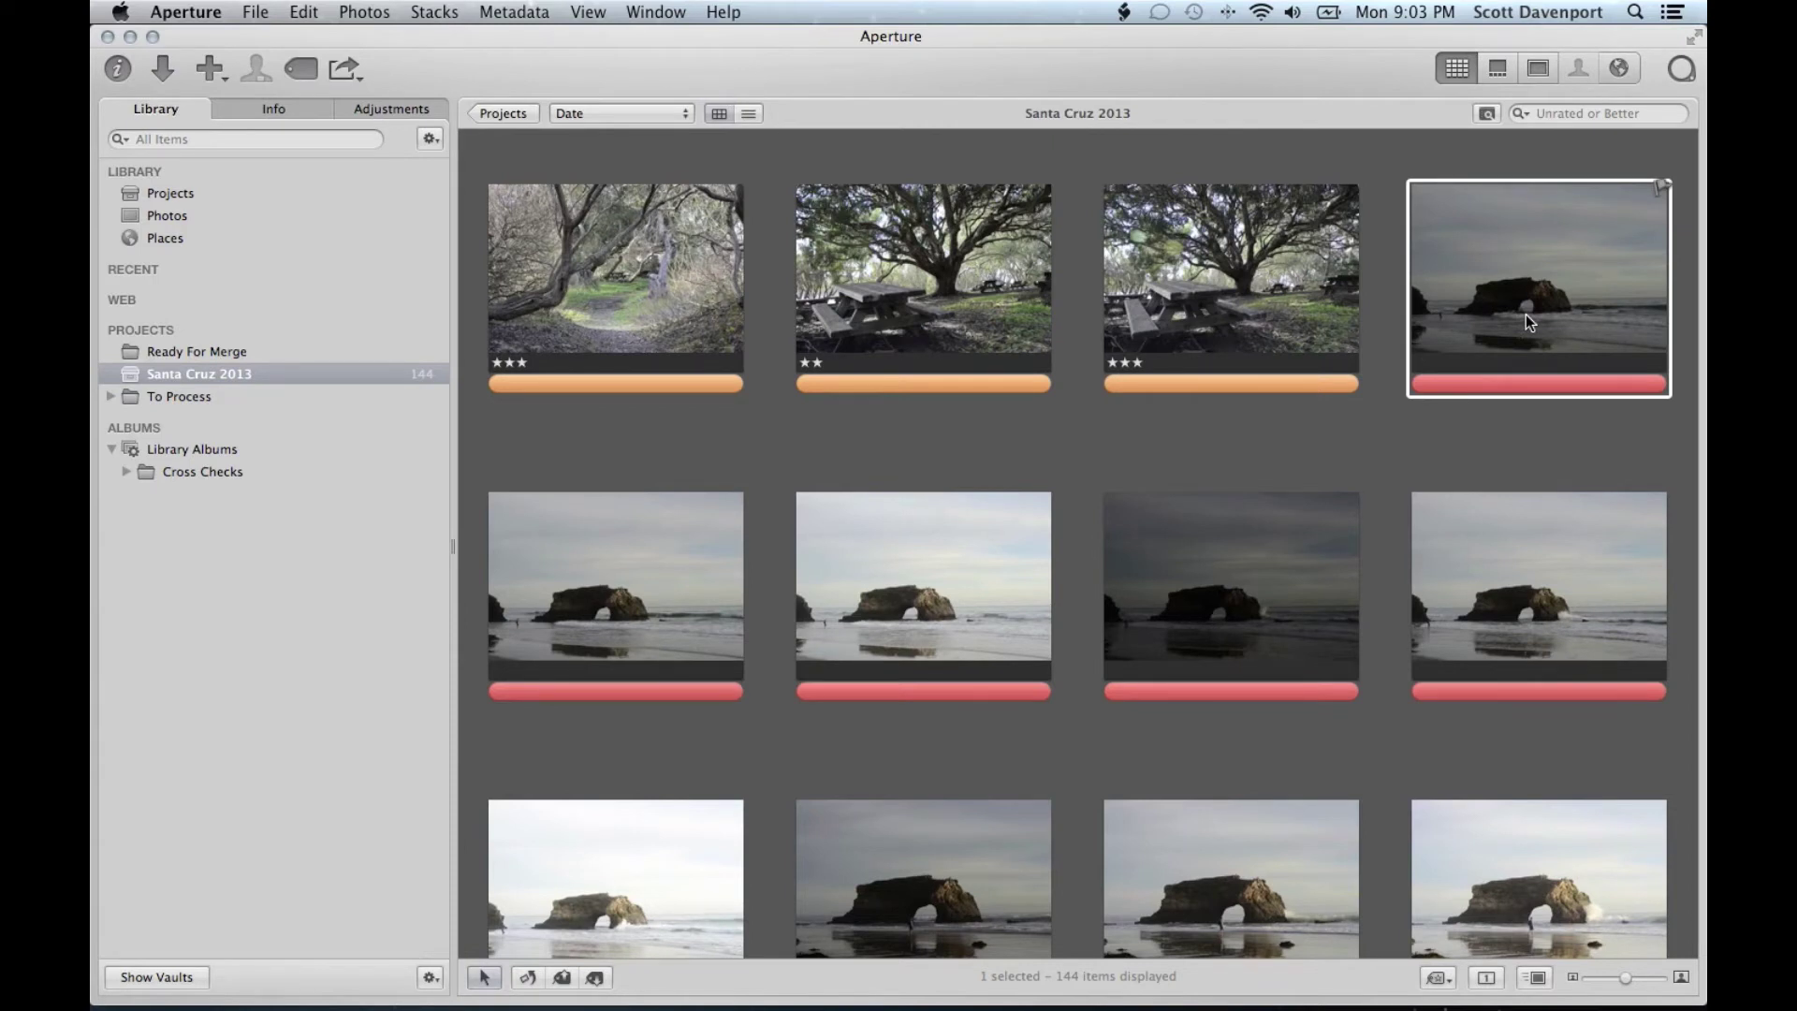
{"action": "key", "text": "9"}
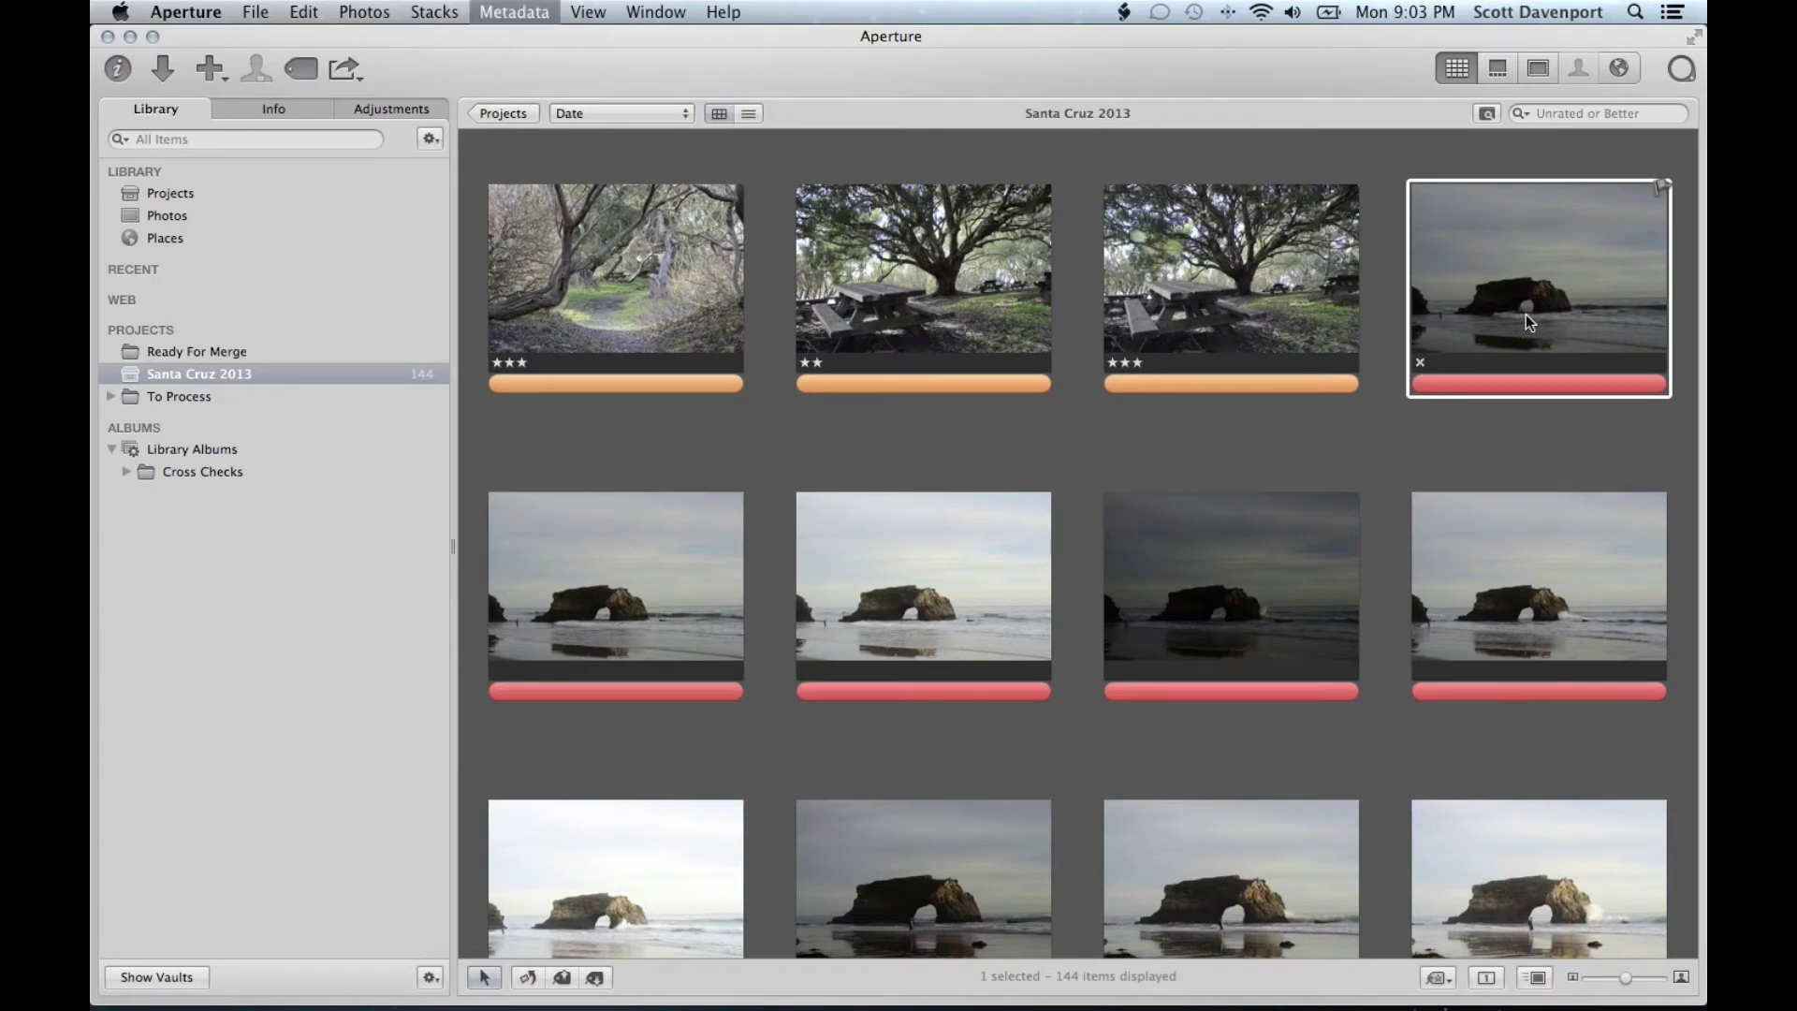
{"action": "key", "text": "9"}
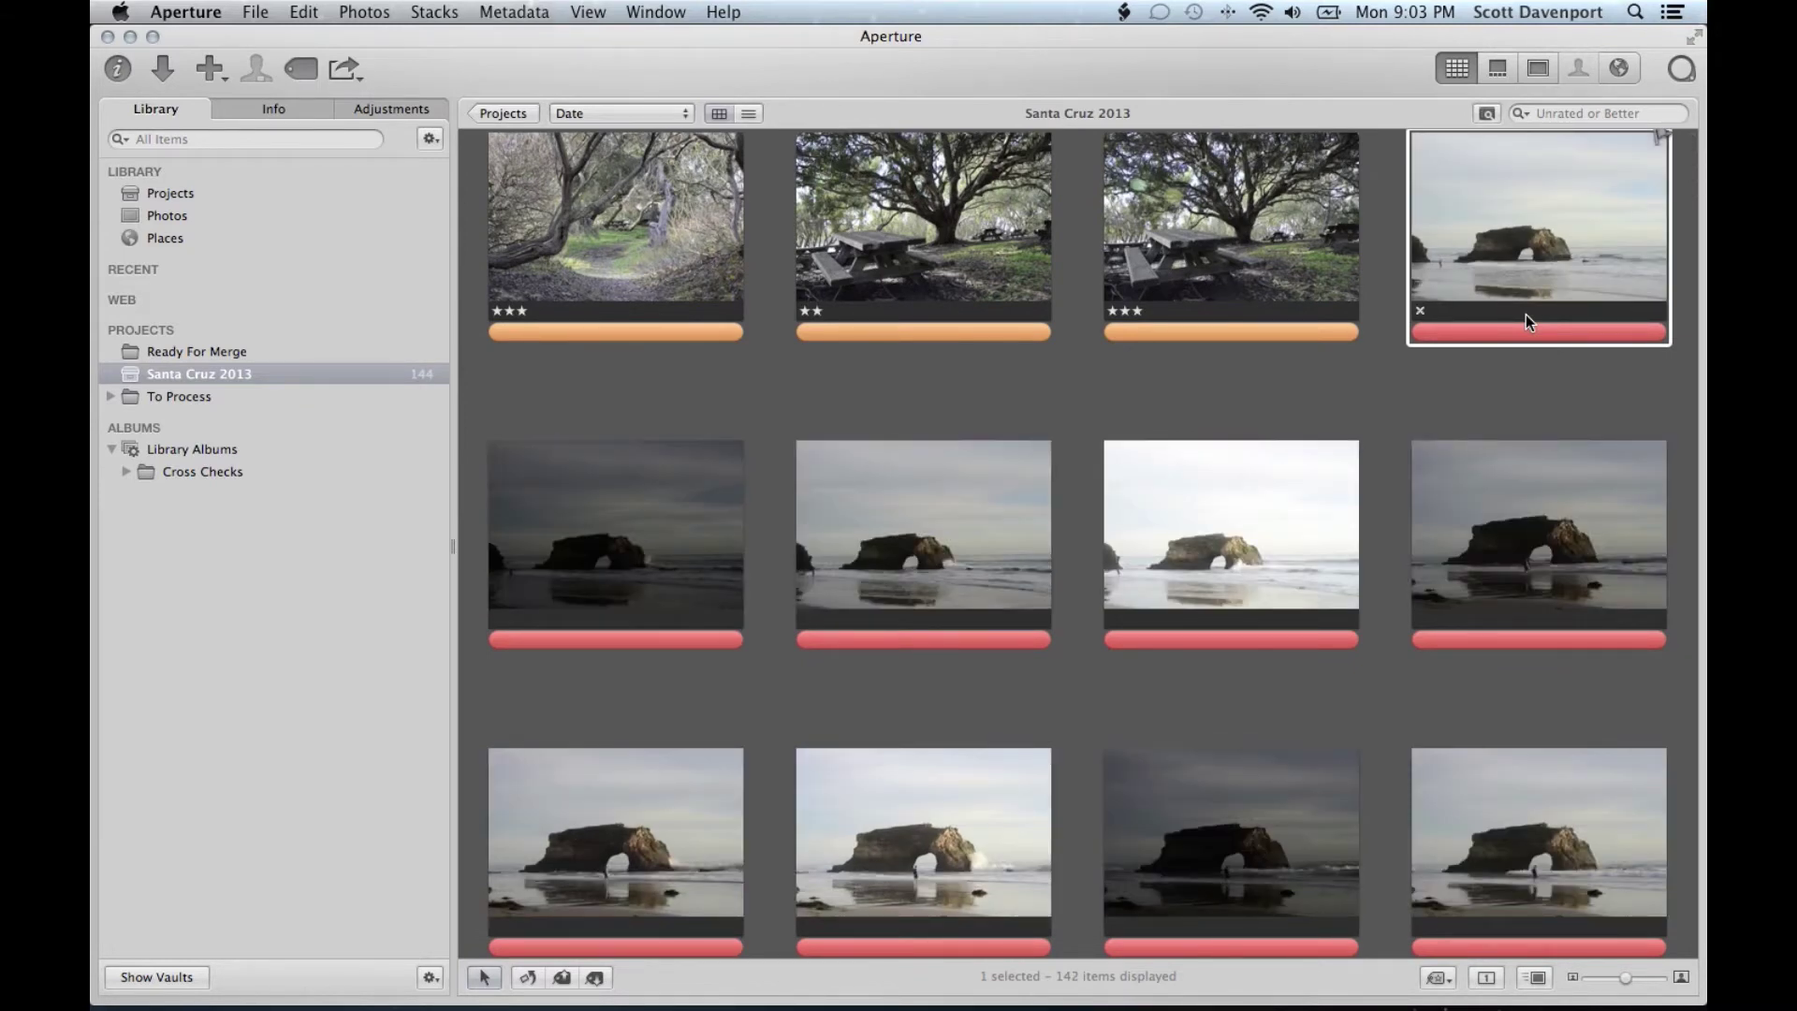
{"action": "key", "text": "9"}
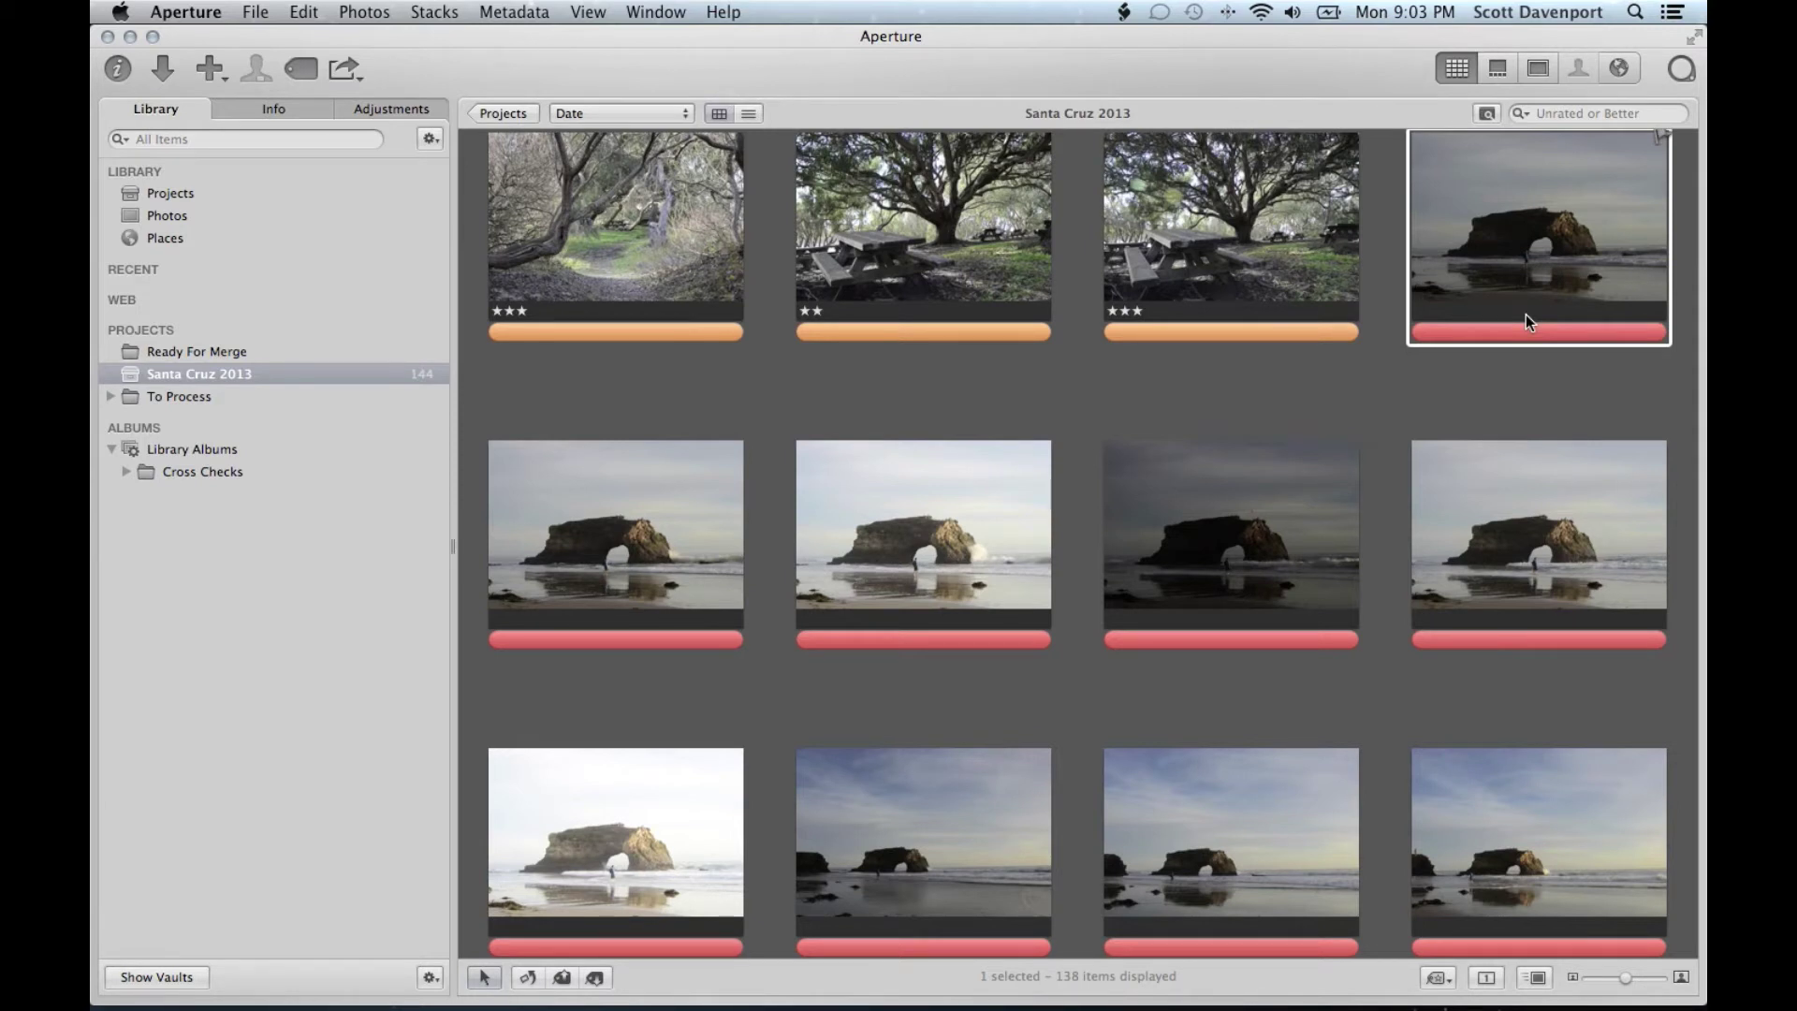
{"action": "key", "text": "shift+Right"}
{"action": "key", "text": "shift+Right"}
{"action": "key", "text": "shift+Right"}
{"action": "key", "text": "shift+Right"}
{"action": "key", "text": "shift+Right"}
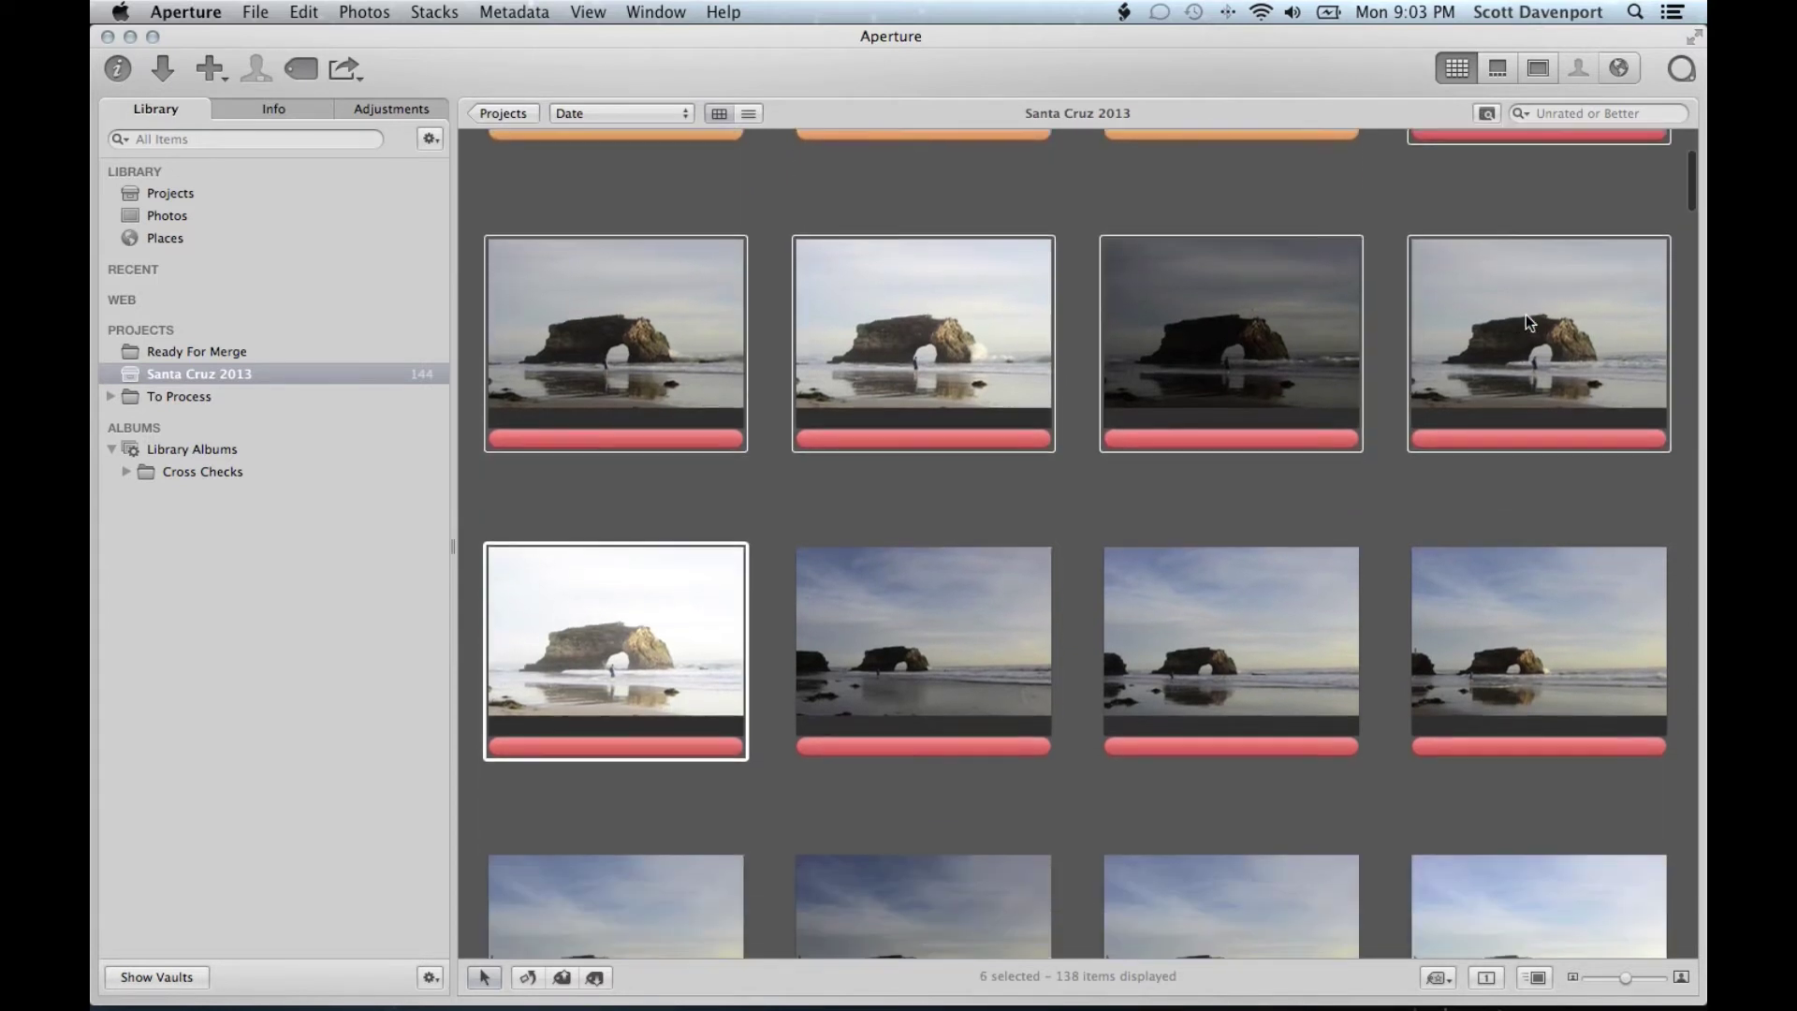
{"action": "scroll", "coordinate": [1526, 313], "scroll_direction": "down", "scroll_amount": 2}
{"action": "key", "text": "9"}
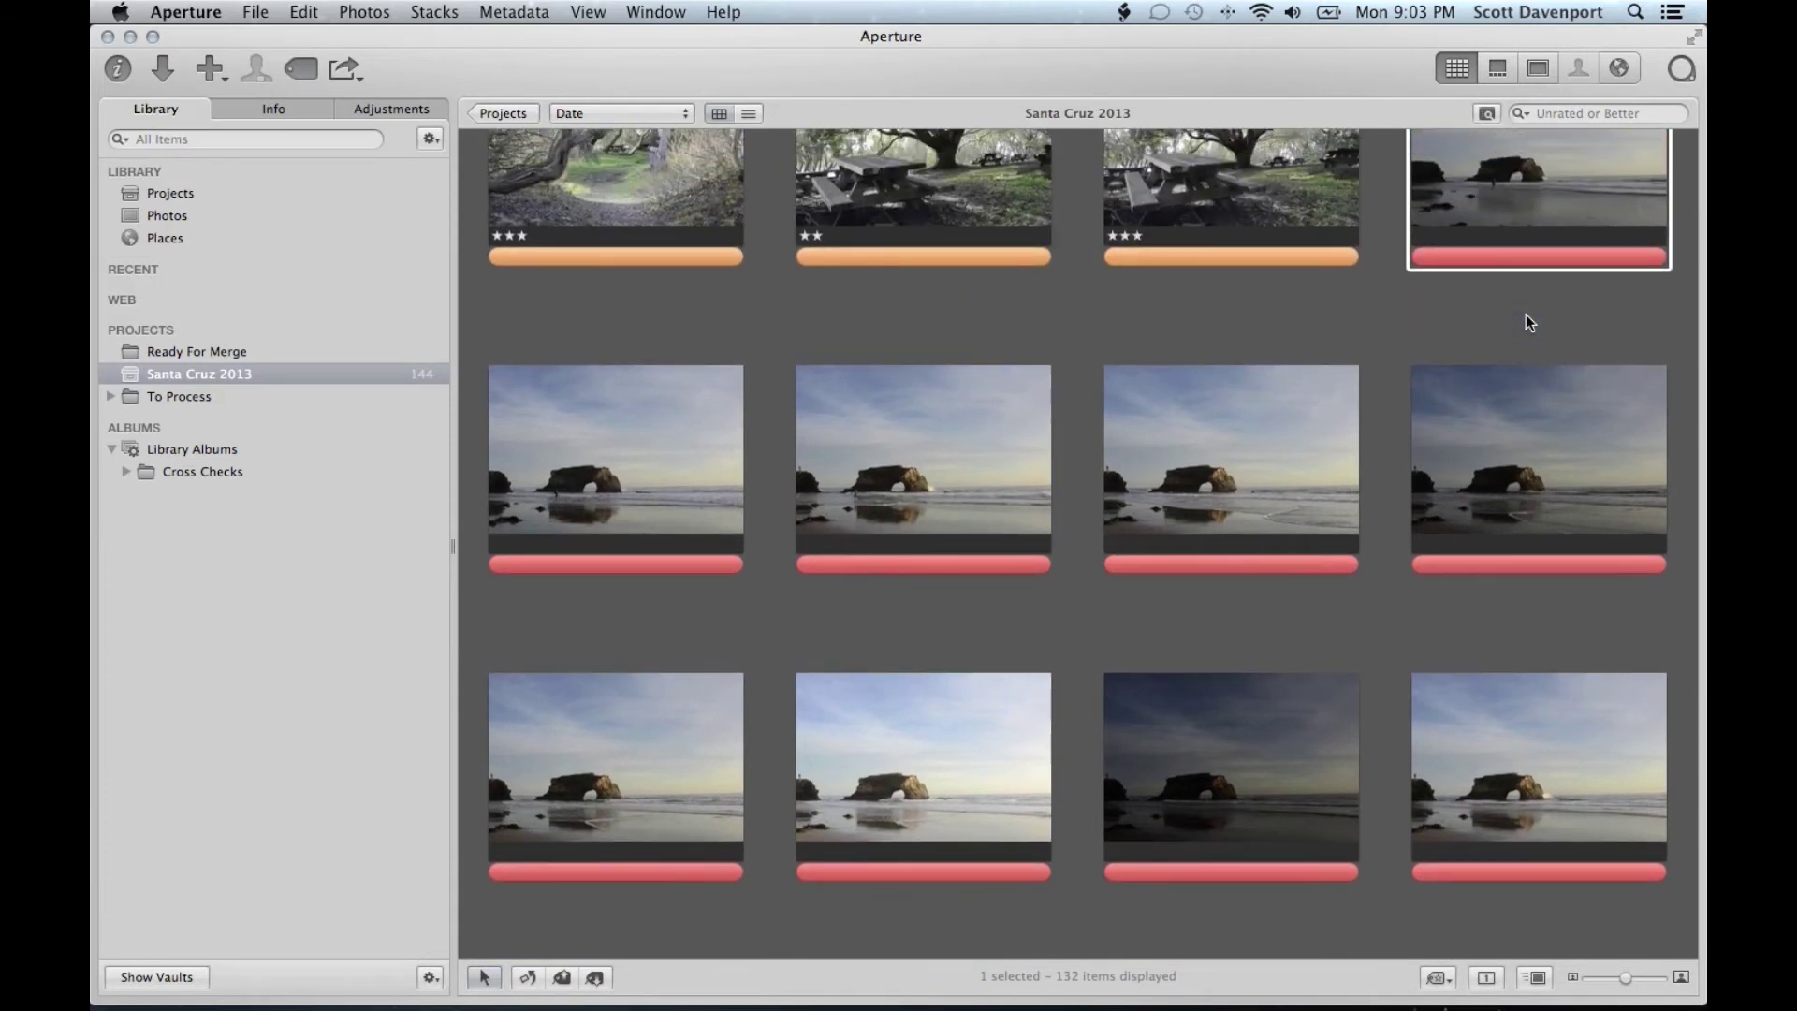
Reject the seven selected second-row beach photos
{"action": "key", "text": "shift+Right"}
{"action": "key", "text": "shift+Right"}
{"action": "key", "text": "shift+Right"}
{"action": "key", "text": "shift+Right"}
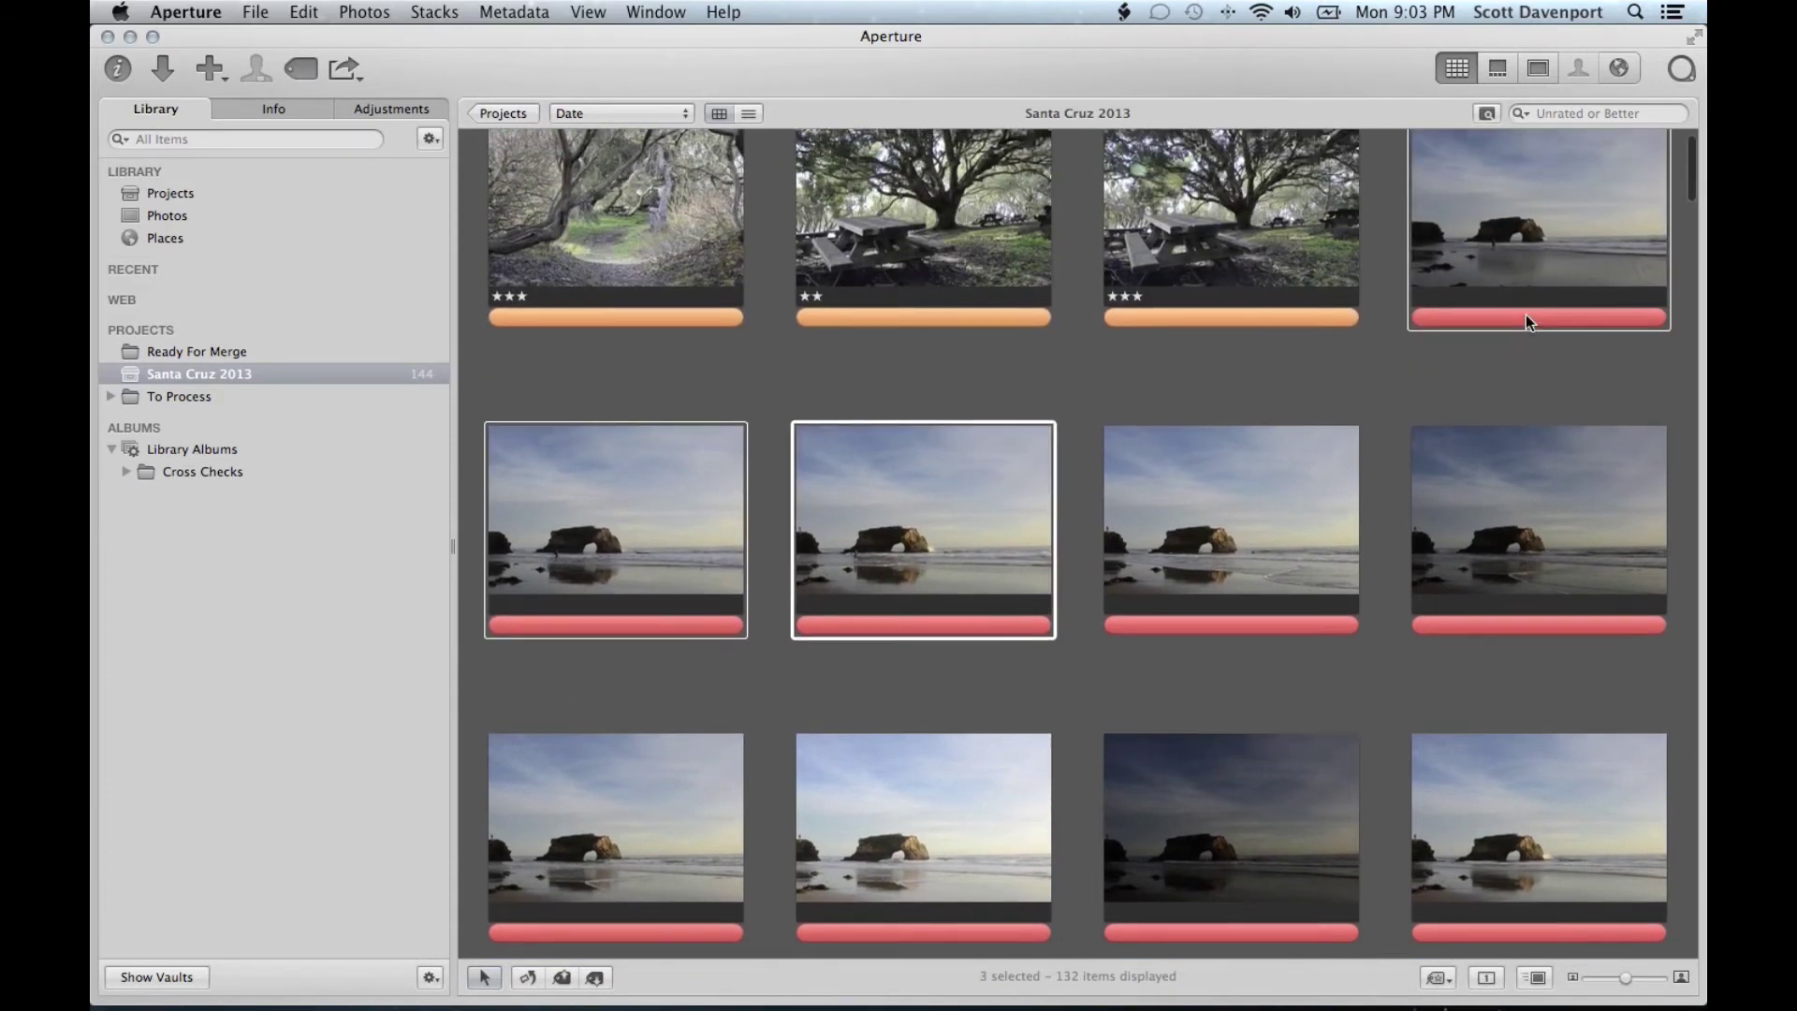
{"action": "key", "text": "shift+Right"}
{"action": "key", "text": "shift+Right"}
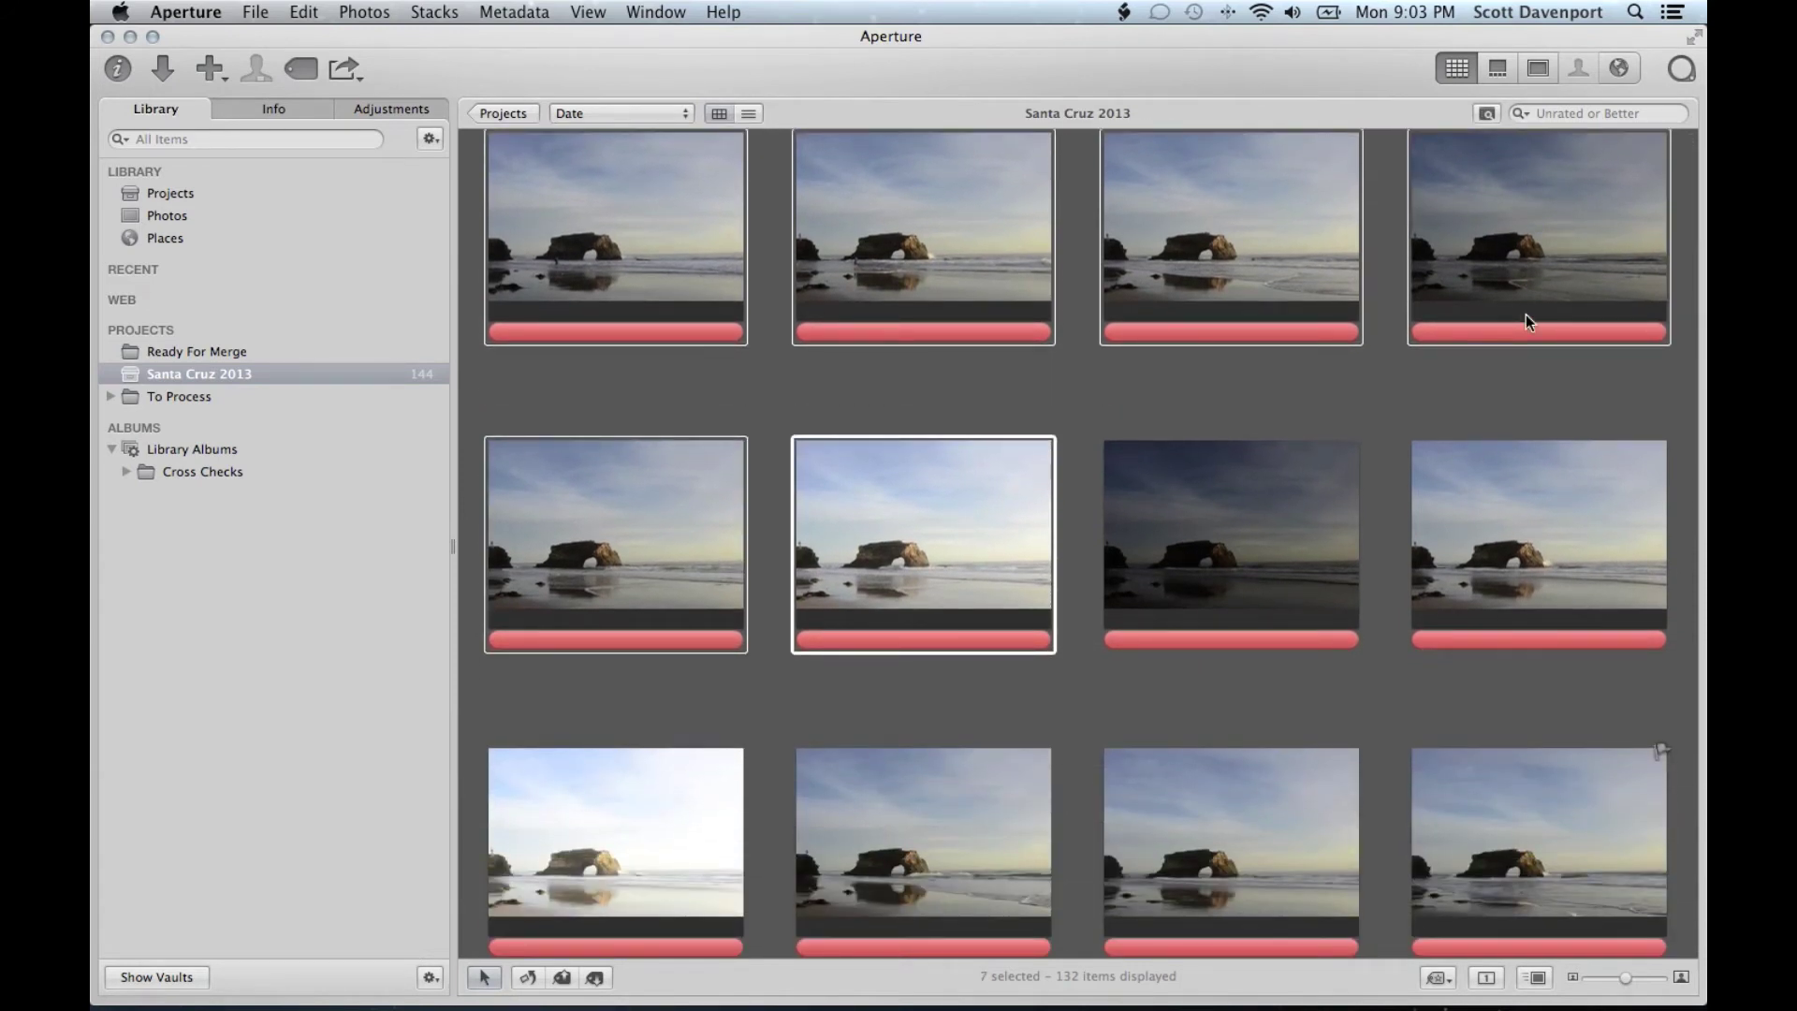
{"action": "key", "text": "9"}
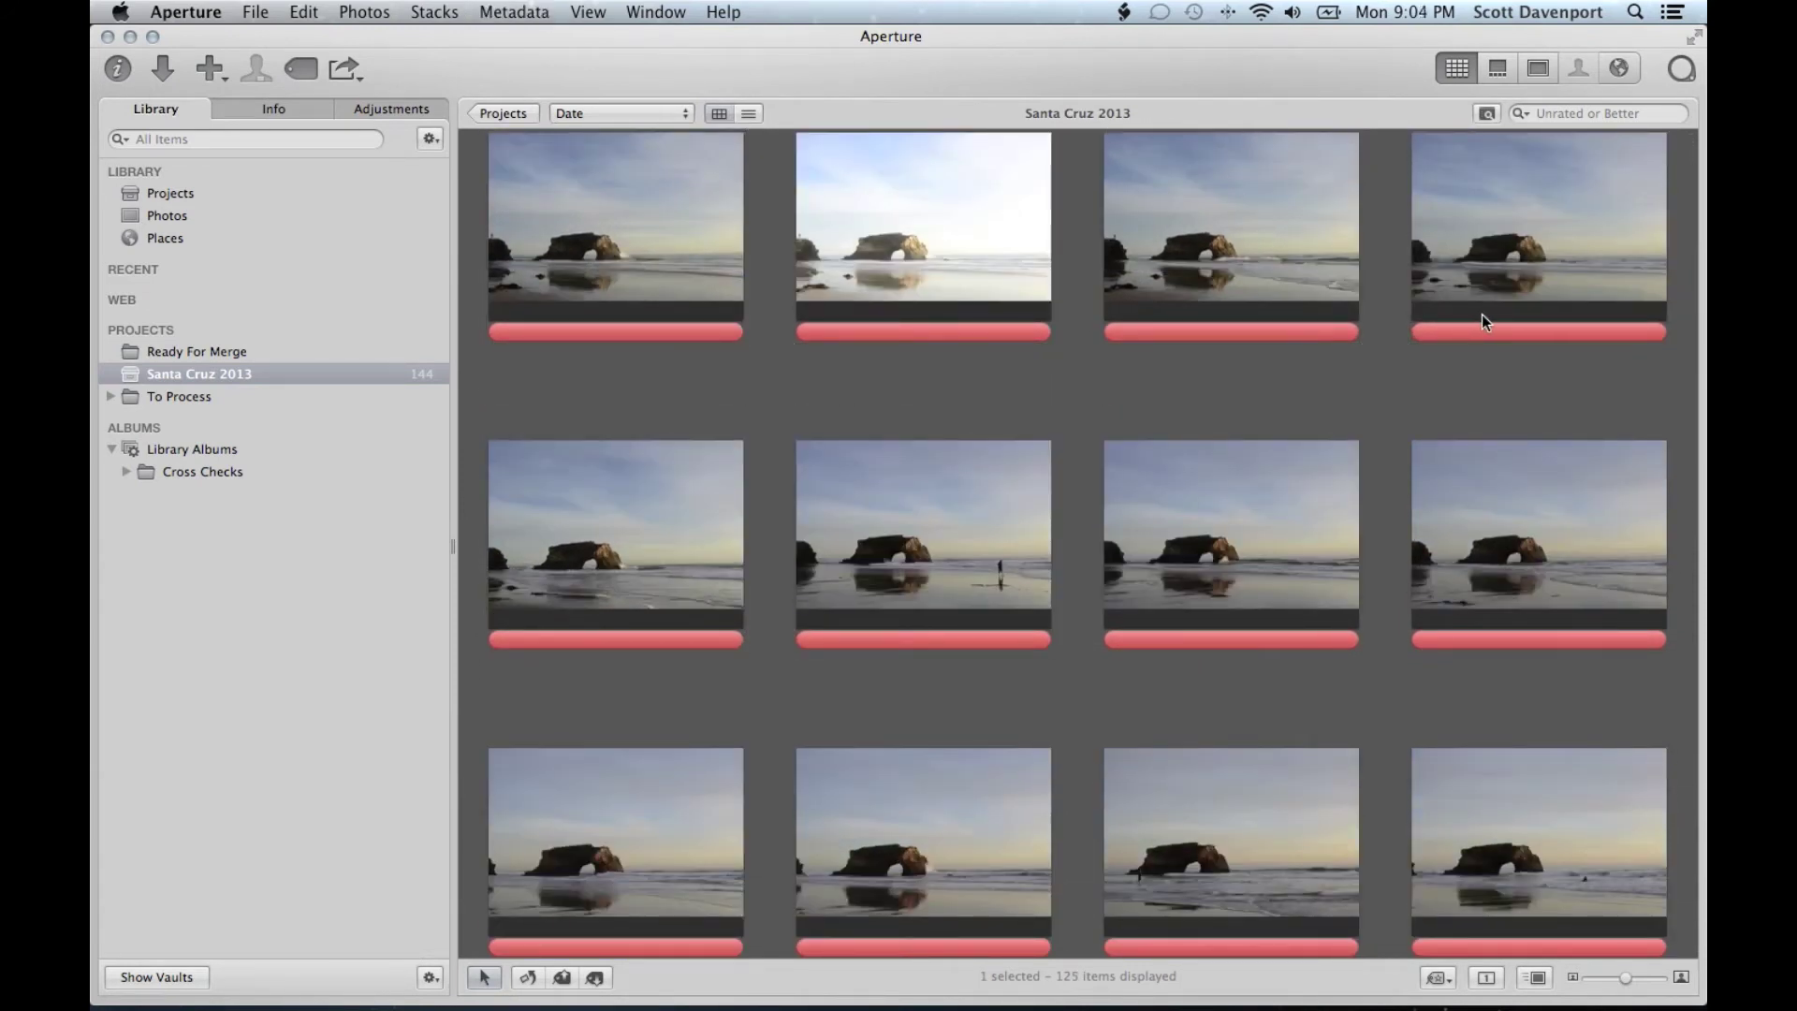
{"action": "scroll", "coordinate": [1232, 268], "scroll_direction": "up", "scroll_amount": 4}
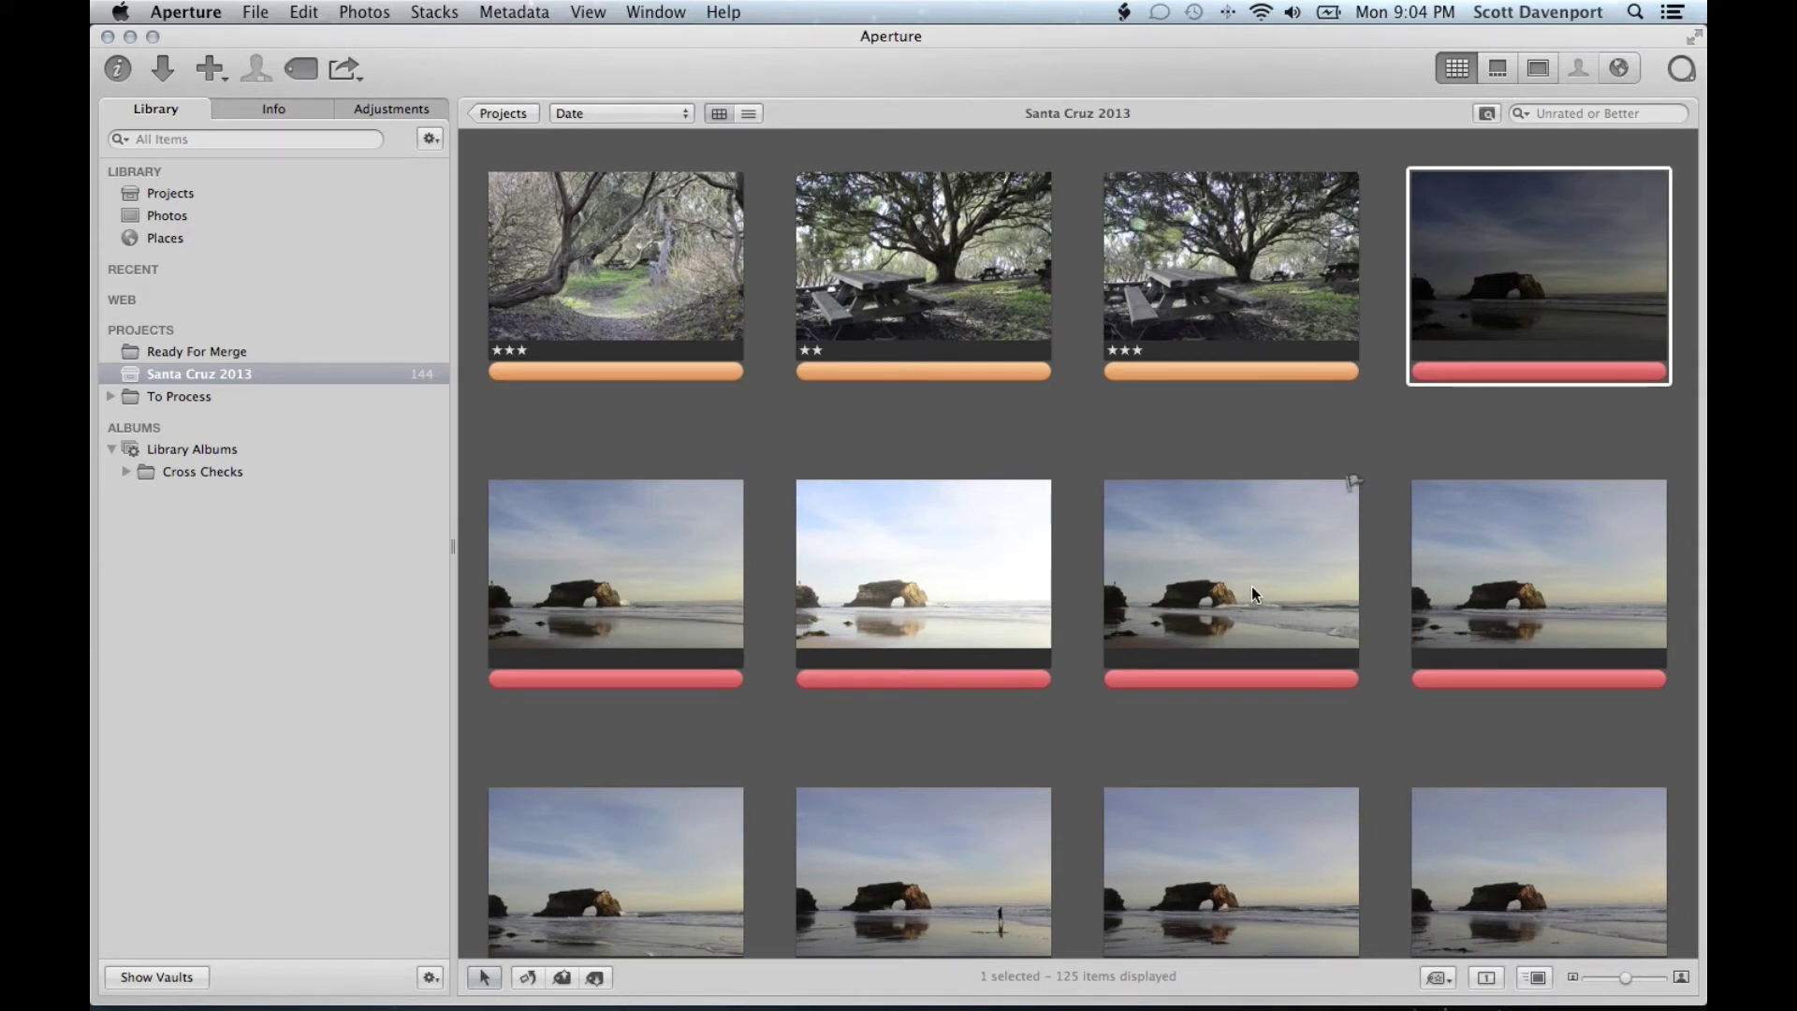
Show the Info pane and give three beach shots three stars with orange labels
{"action": "left_click", "coordinate": [277, 109]}
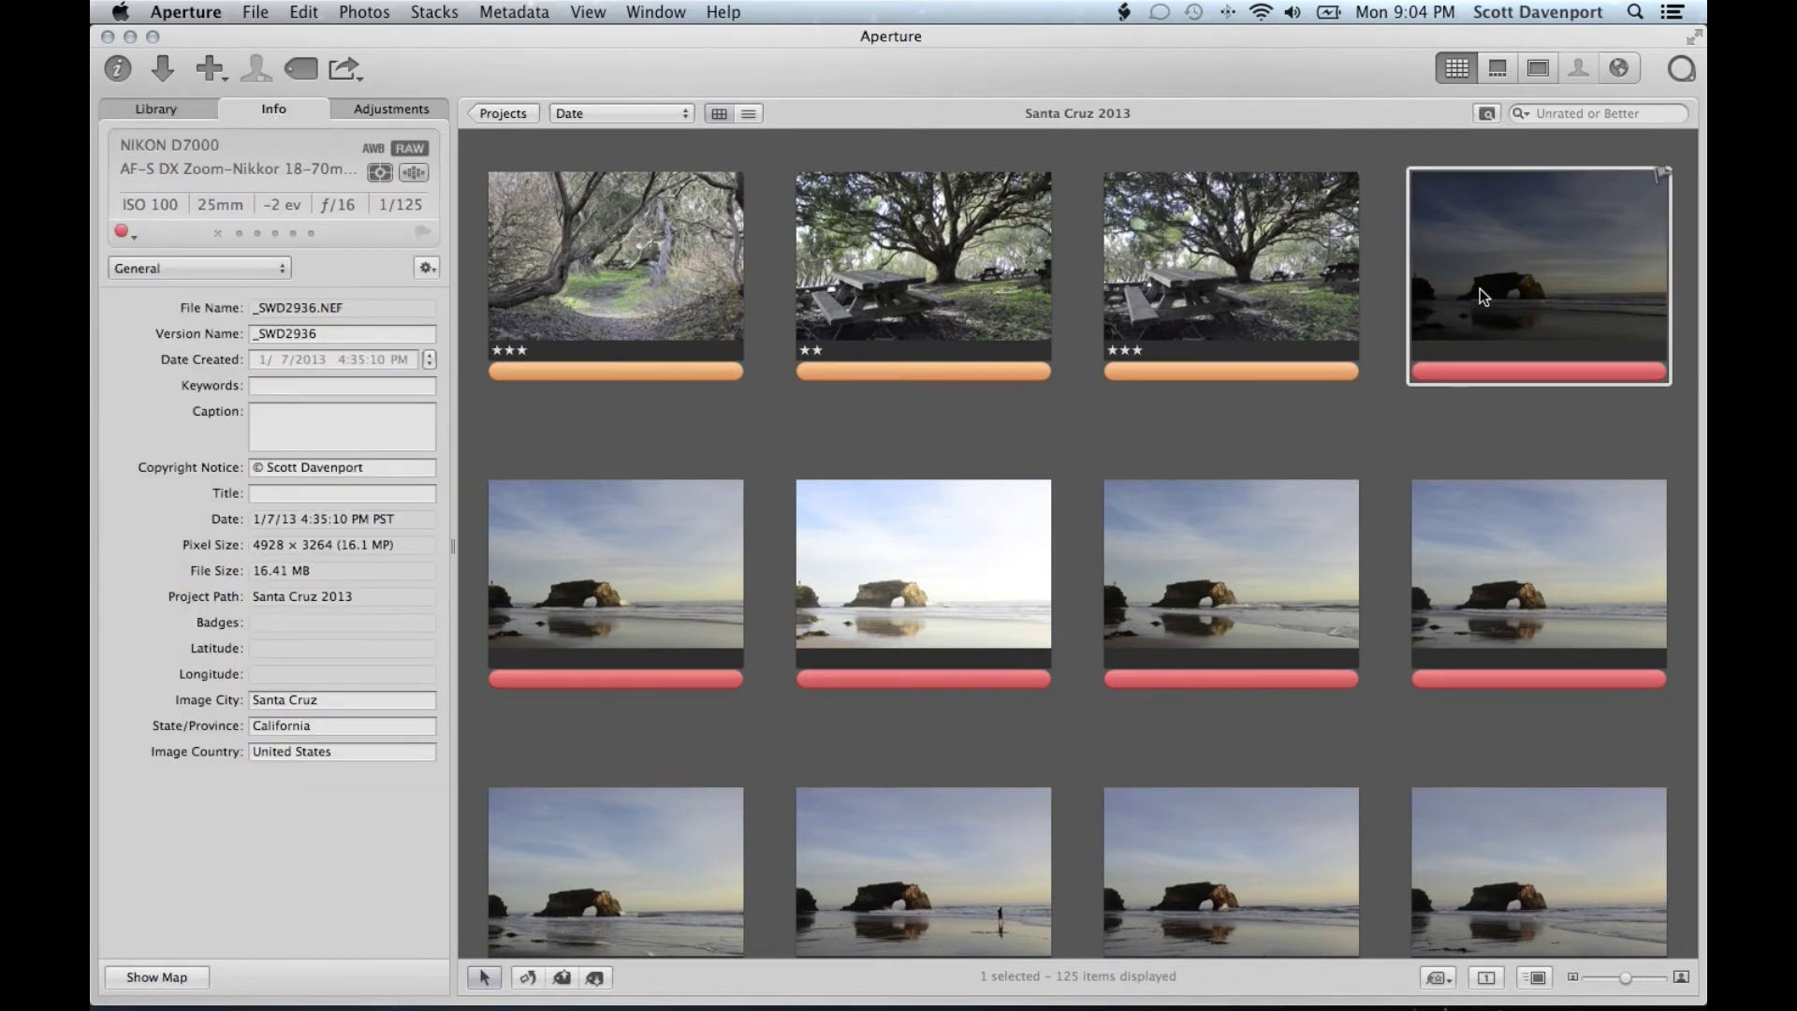
{"action": "key", "text": "shift+Right"}
{"action": "key", "text": "shift+Right"}
{"action": "key", "text": "shift+Right"}
{"action": "key", "text": "shift+Right"}
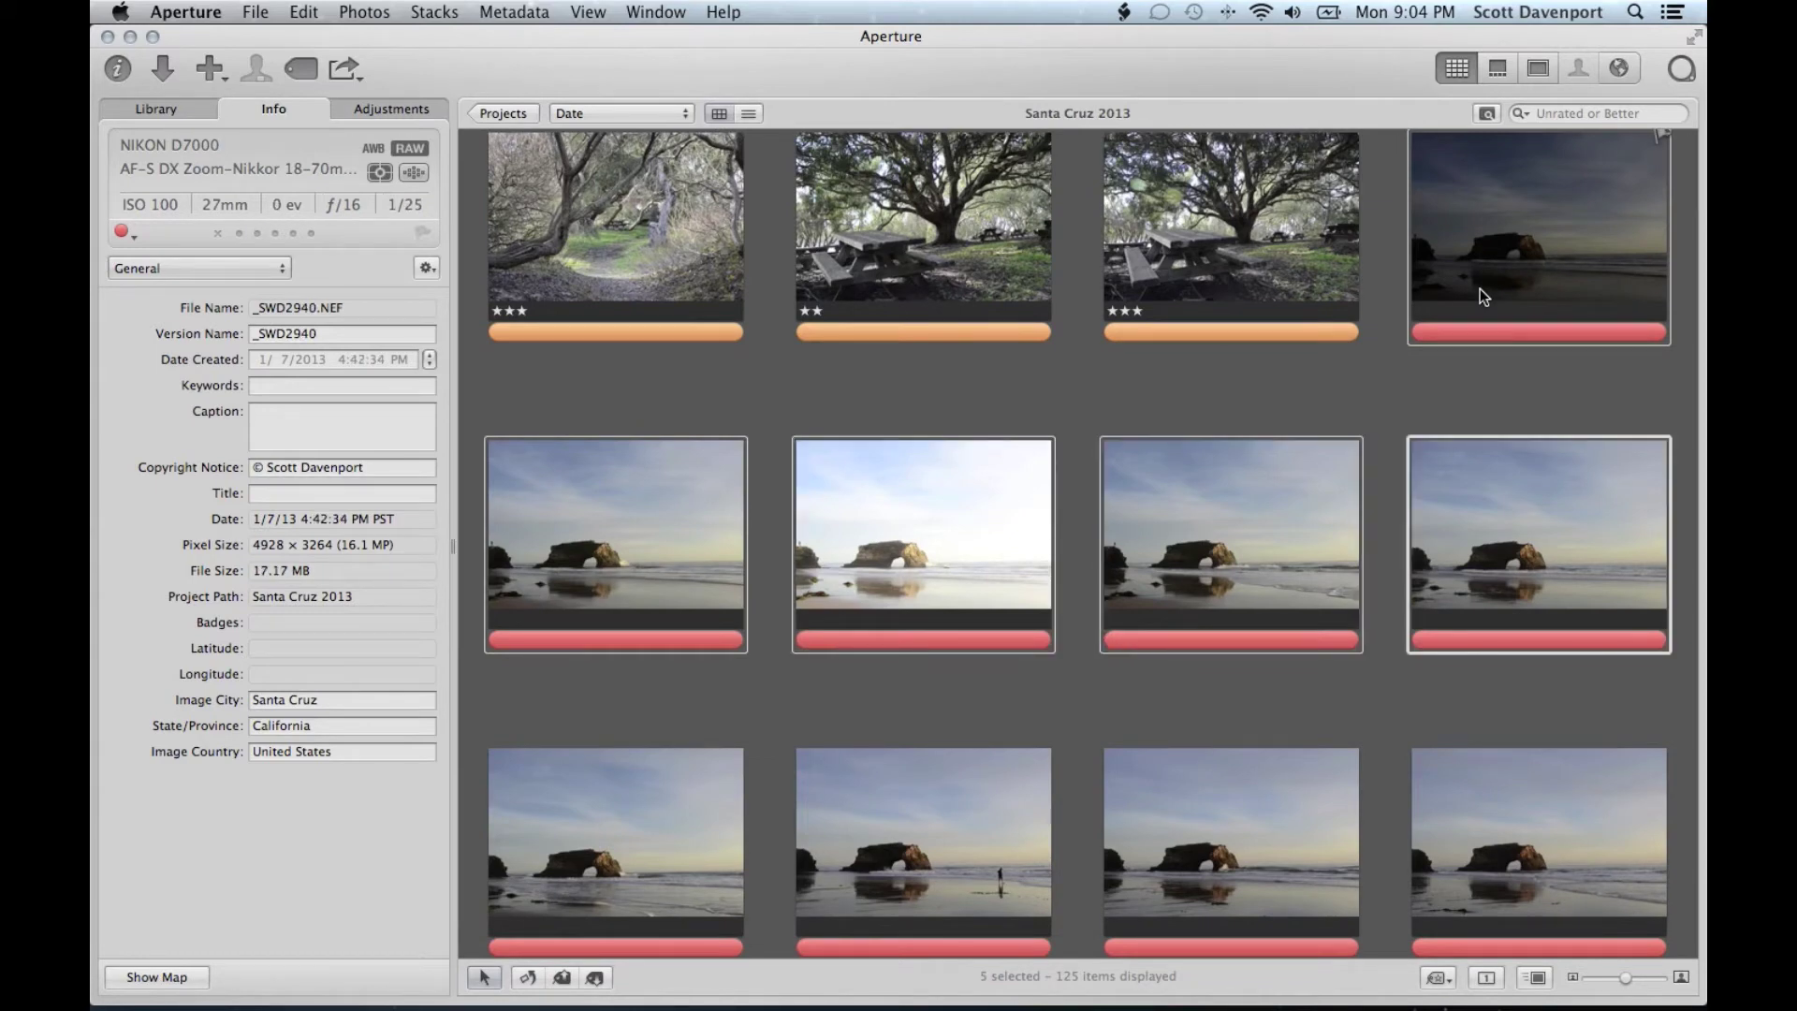
{"action": "key", "text": "shift+Right"}
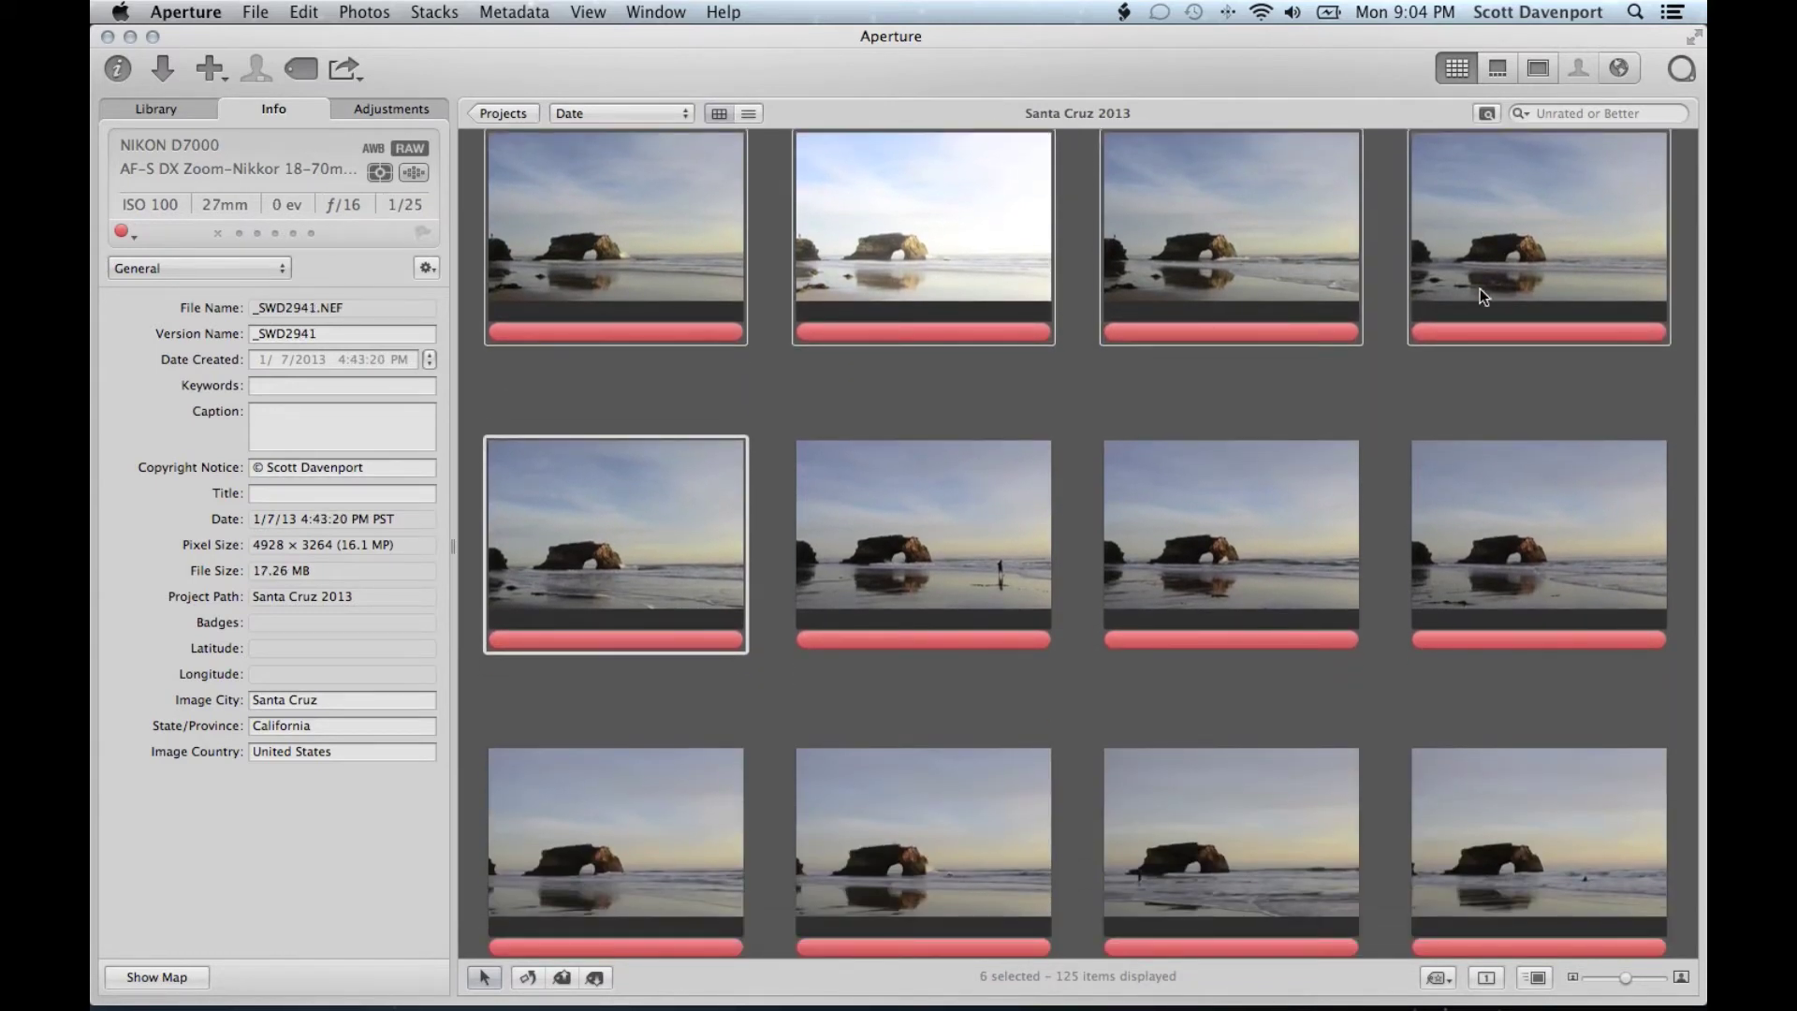
{"action": "key", "text": "shift+Up"}
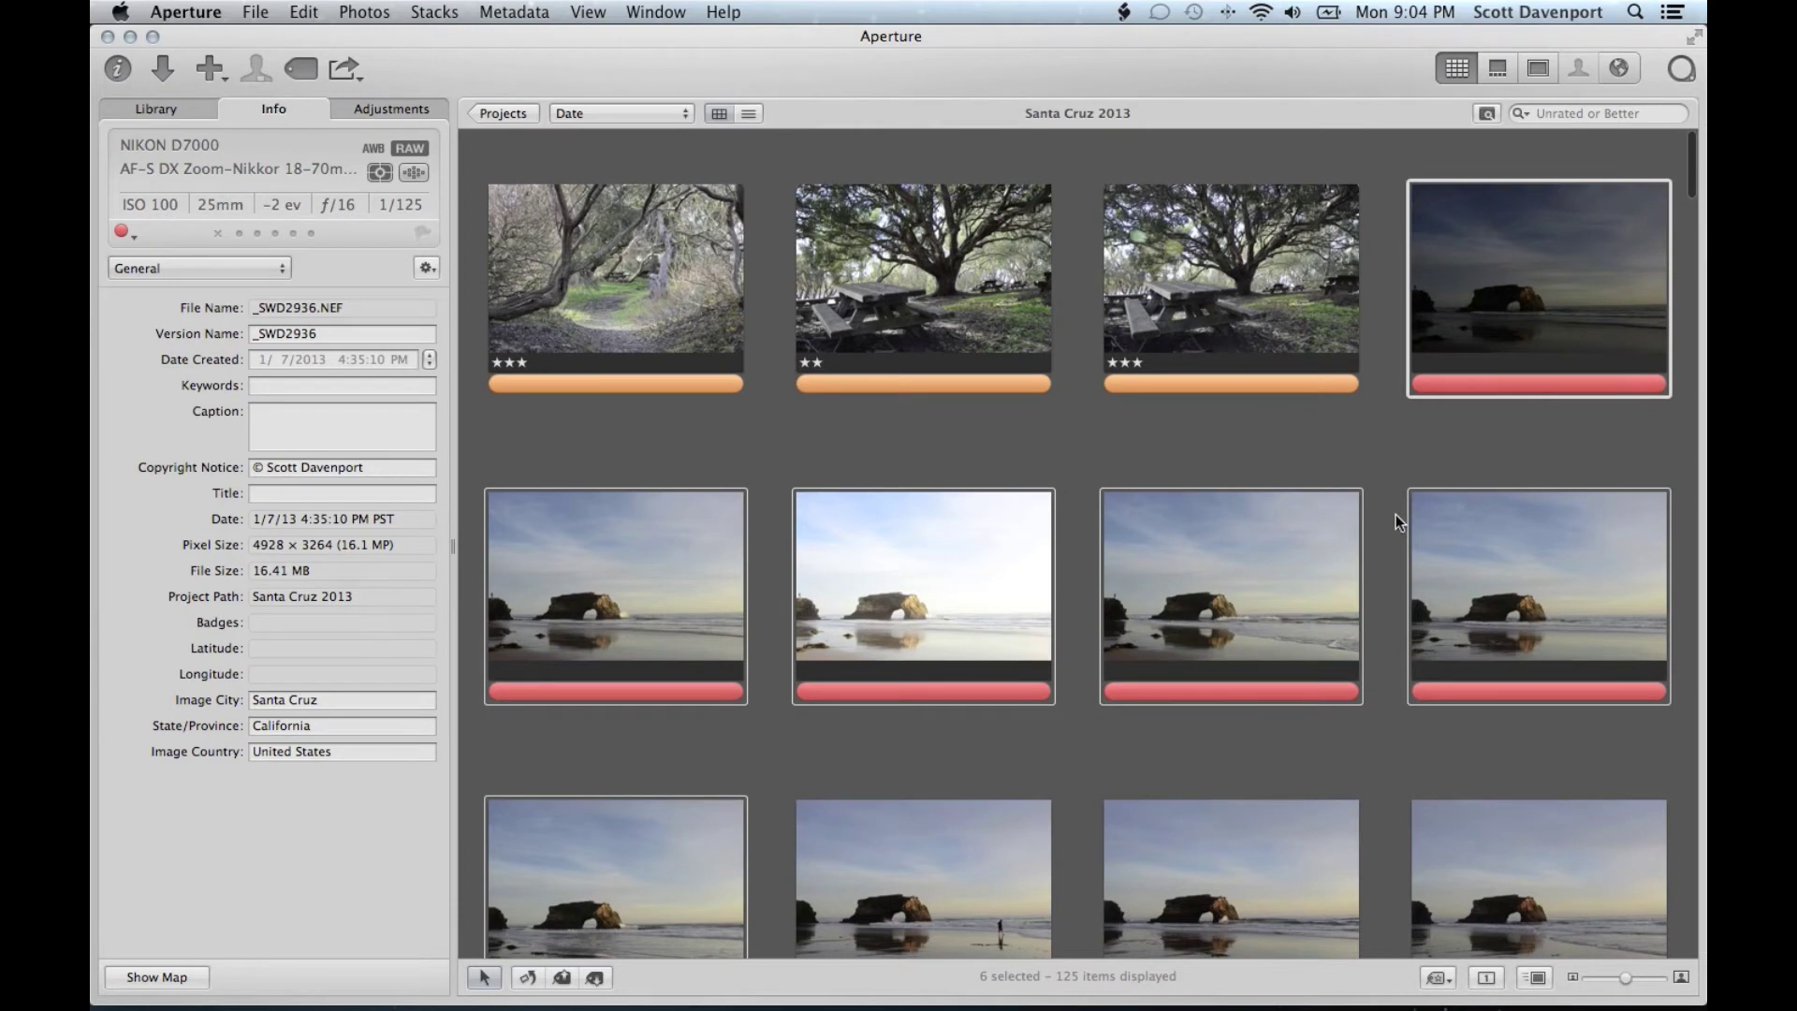
{"action": "left_click", "coordinate": [1493, 325]}
{"action": "key", "text": "shift+Right"}
{"action": "key", "text": "shift+Right"}
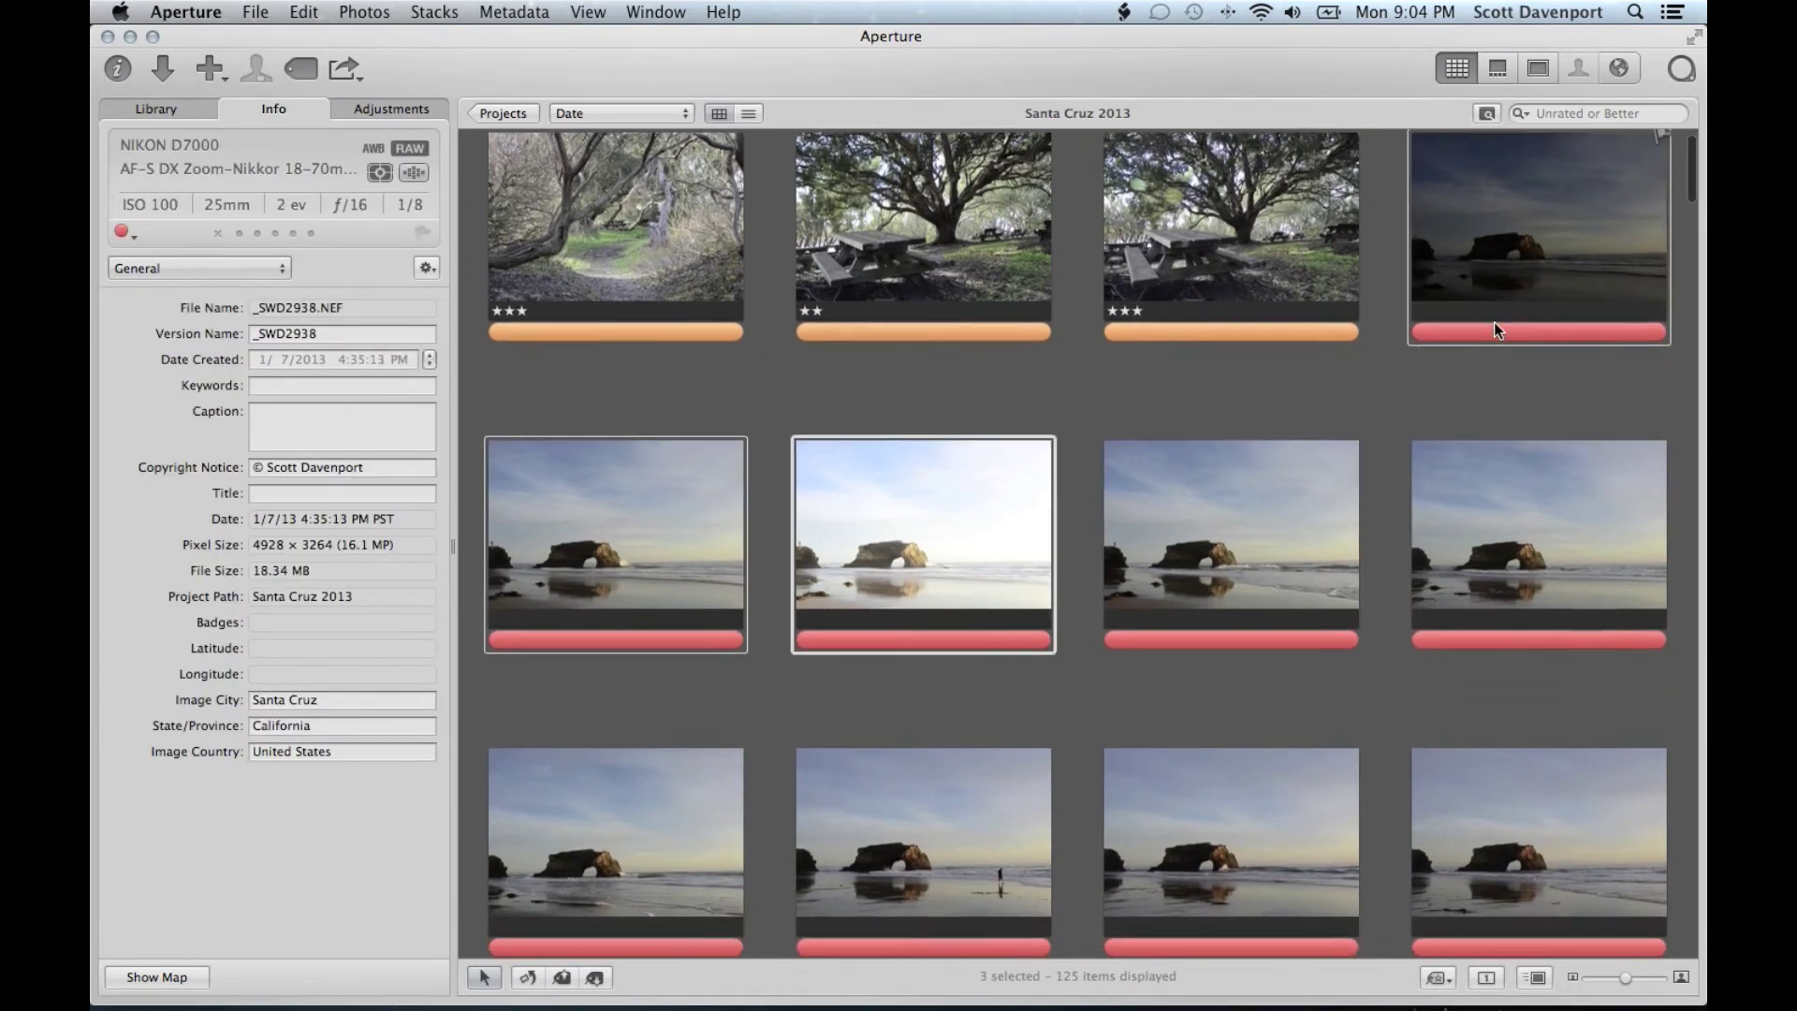
{"action": "key", "text": "3"}
{"action": "key", "text": "alt+2"}
Compare neighbouring beach shots and reject the weaker ones
{"action": "key", "text": "Right"}
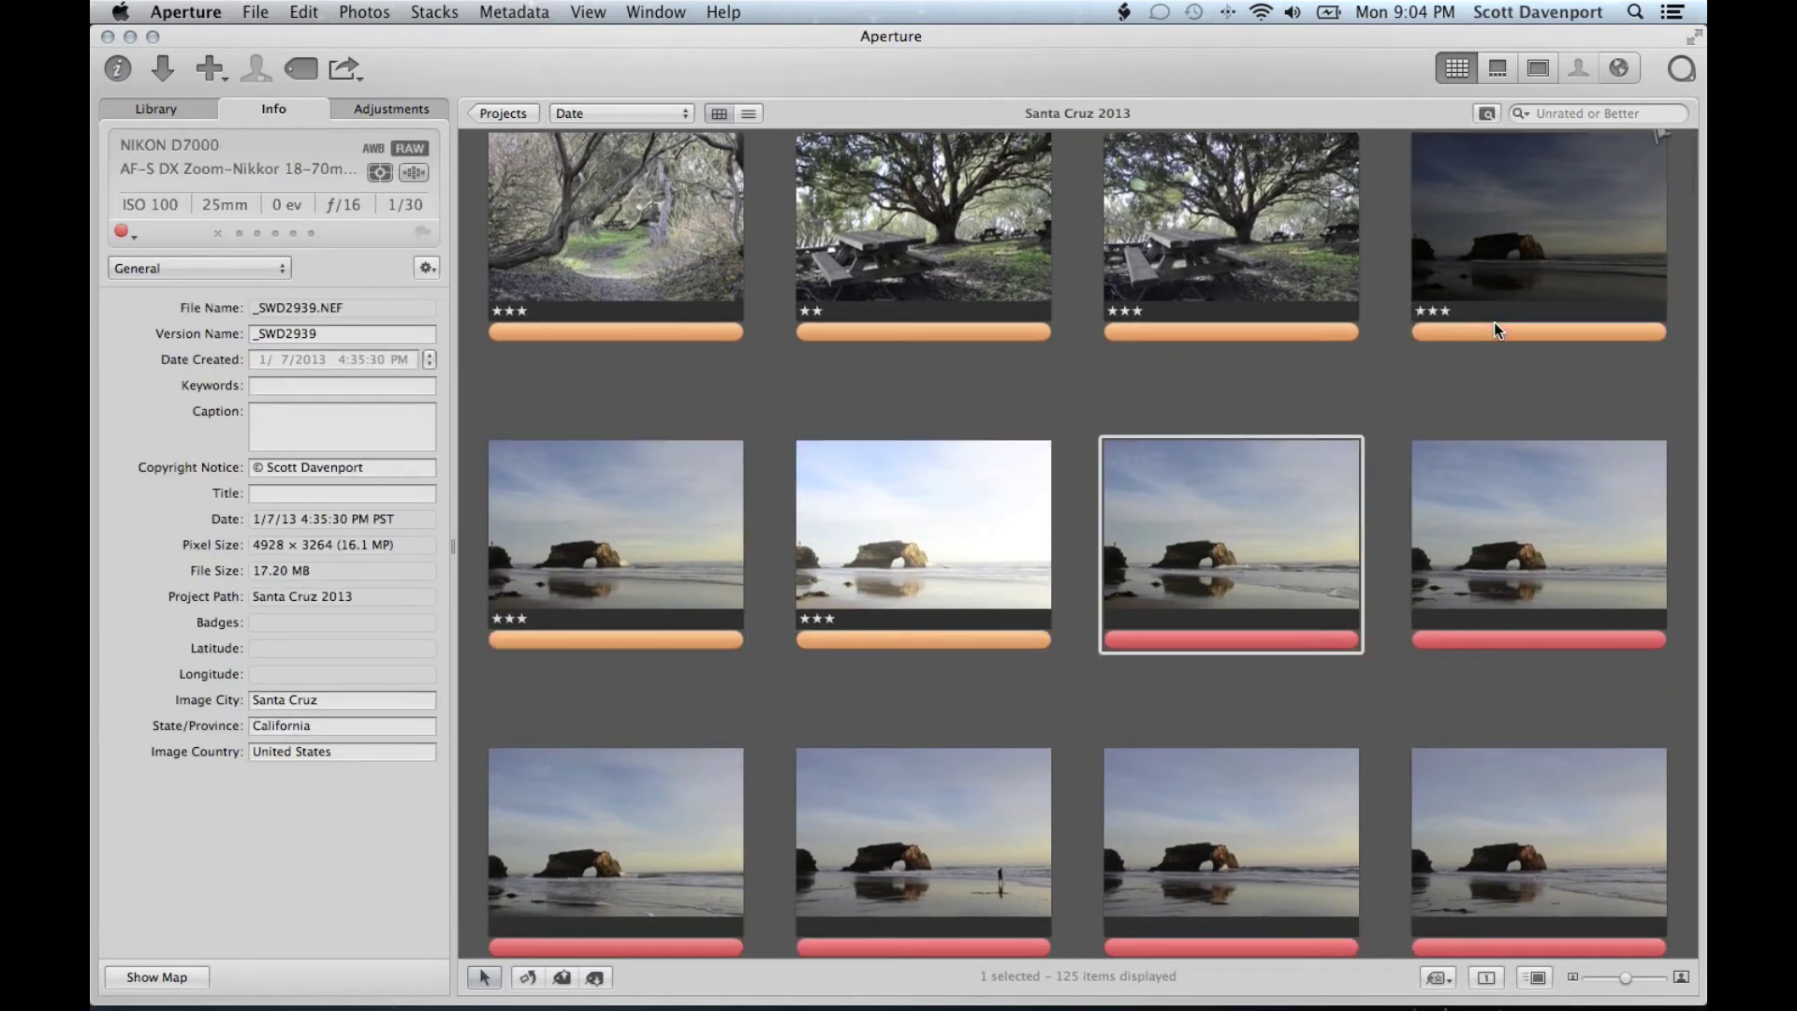
{"action": "key", "text": "Right"}
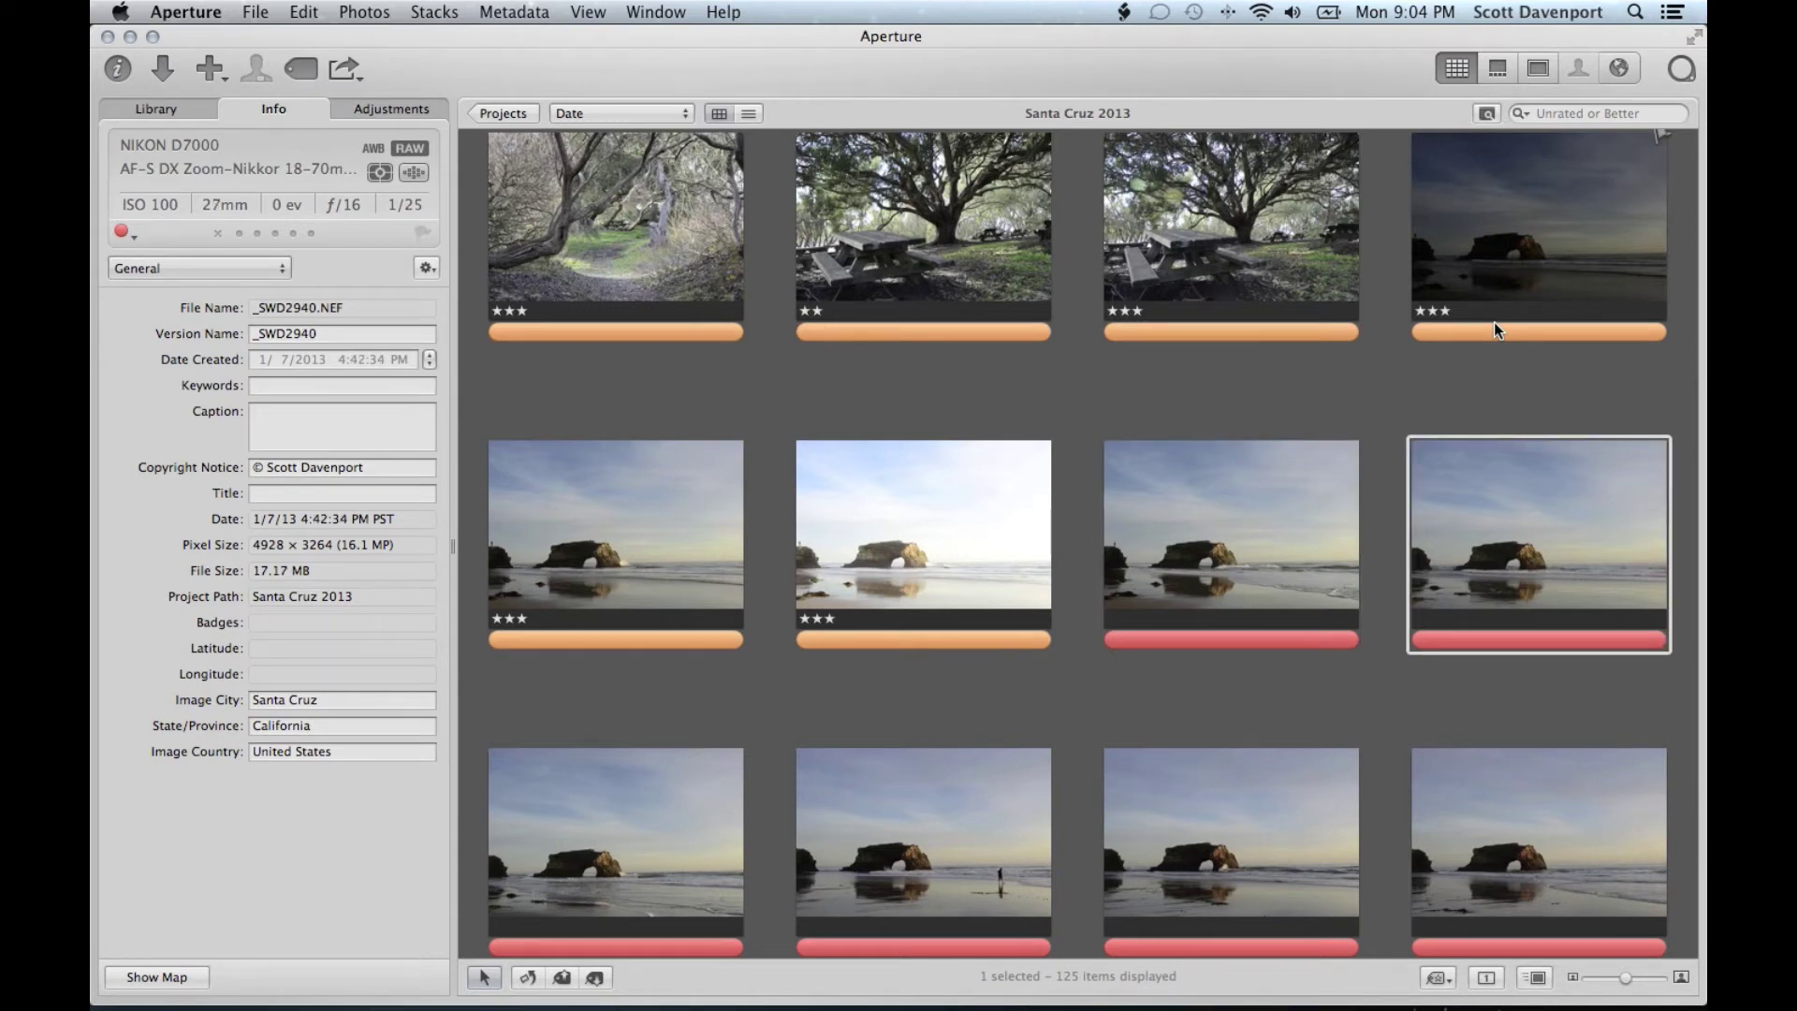
{"action": "key", "text": "Left"}
{"action": "key", "text": "Right"}
{"action": "key", "text": "Left"}
{"action": "key", "text": "Right"}
{"action": "key", "text": "Left"}
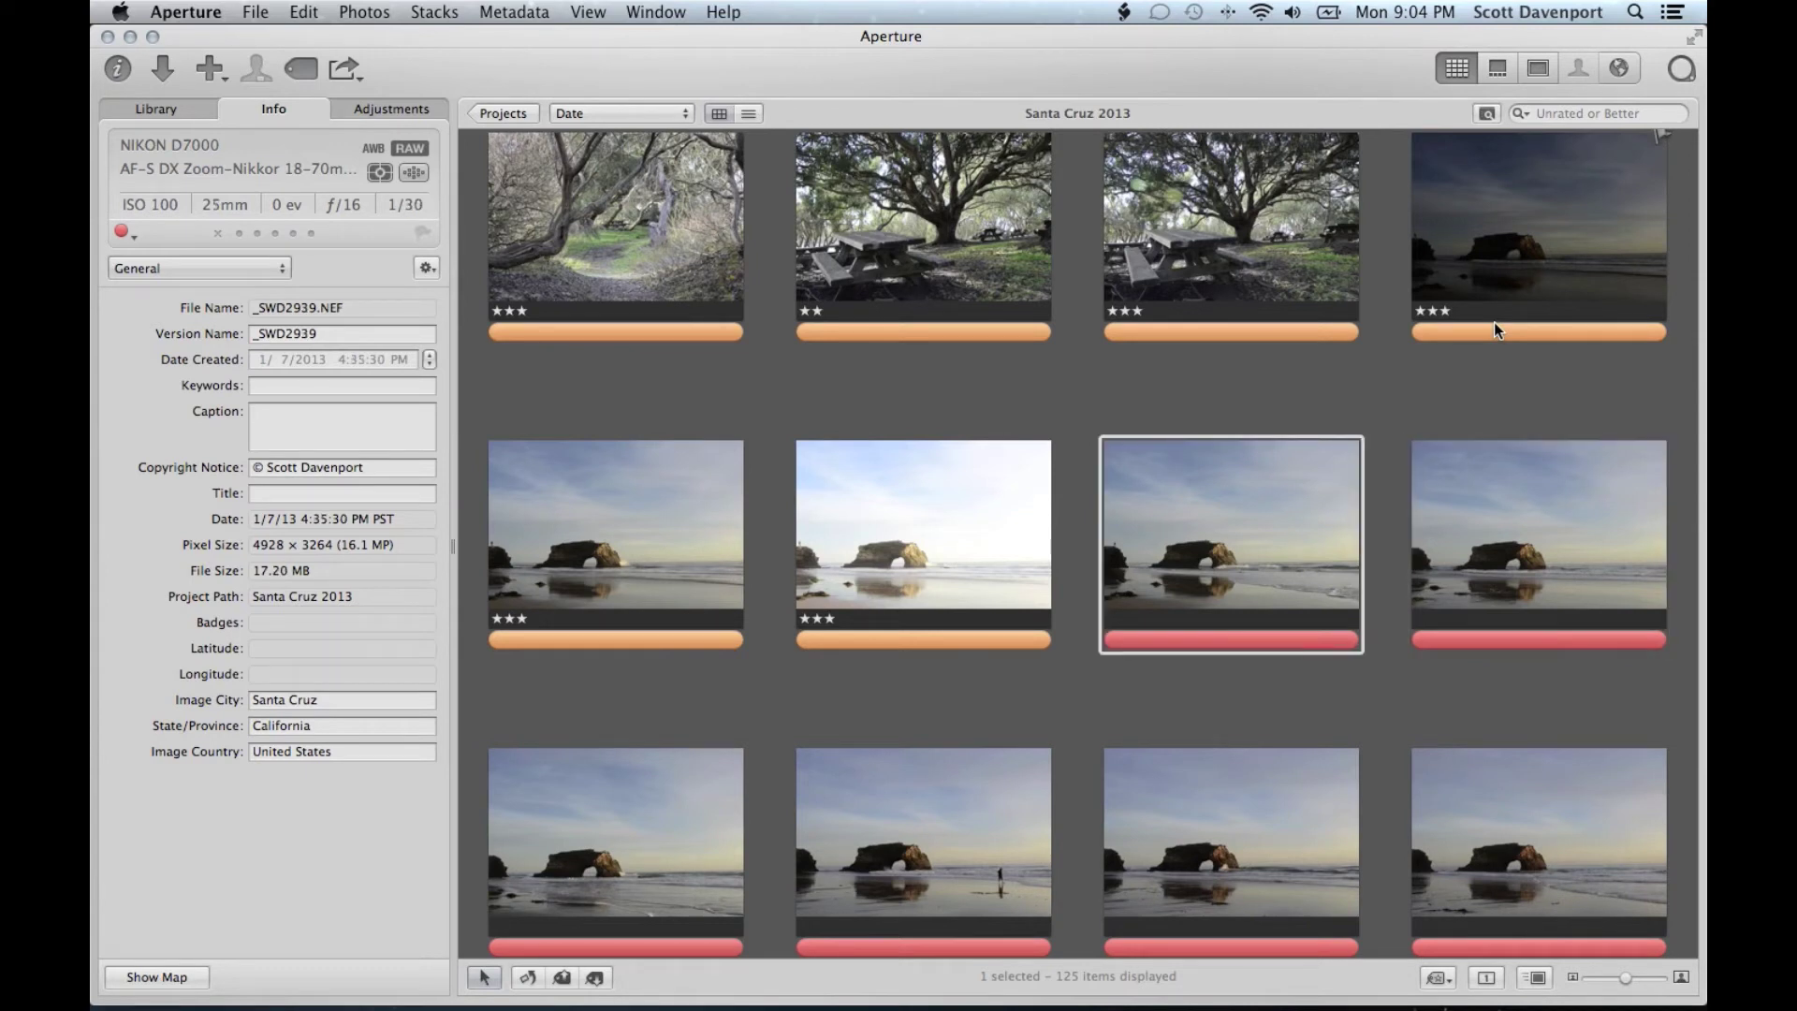
{"action": "key", "text": "9"}
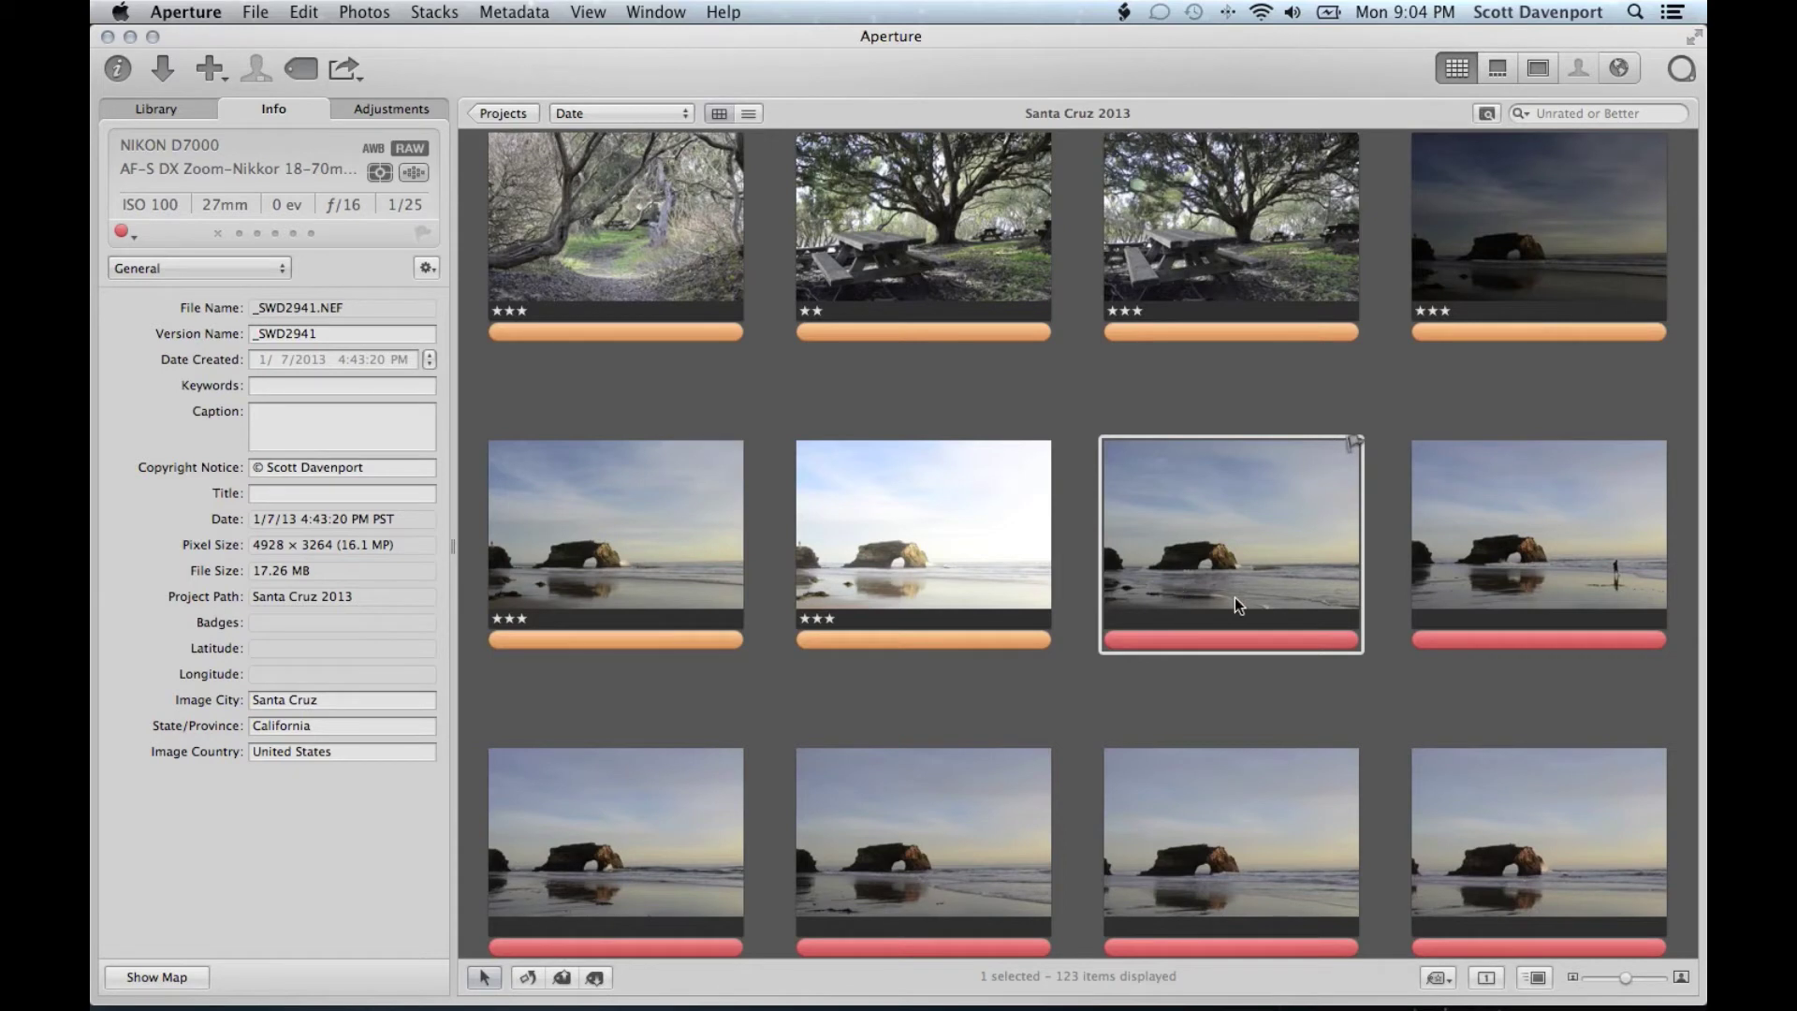
{"action": "key", "text": "9"}
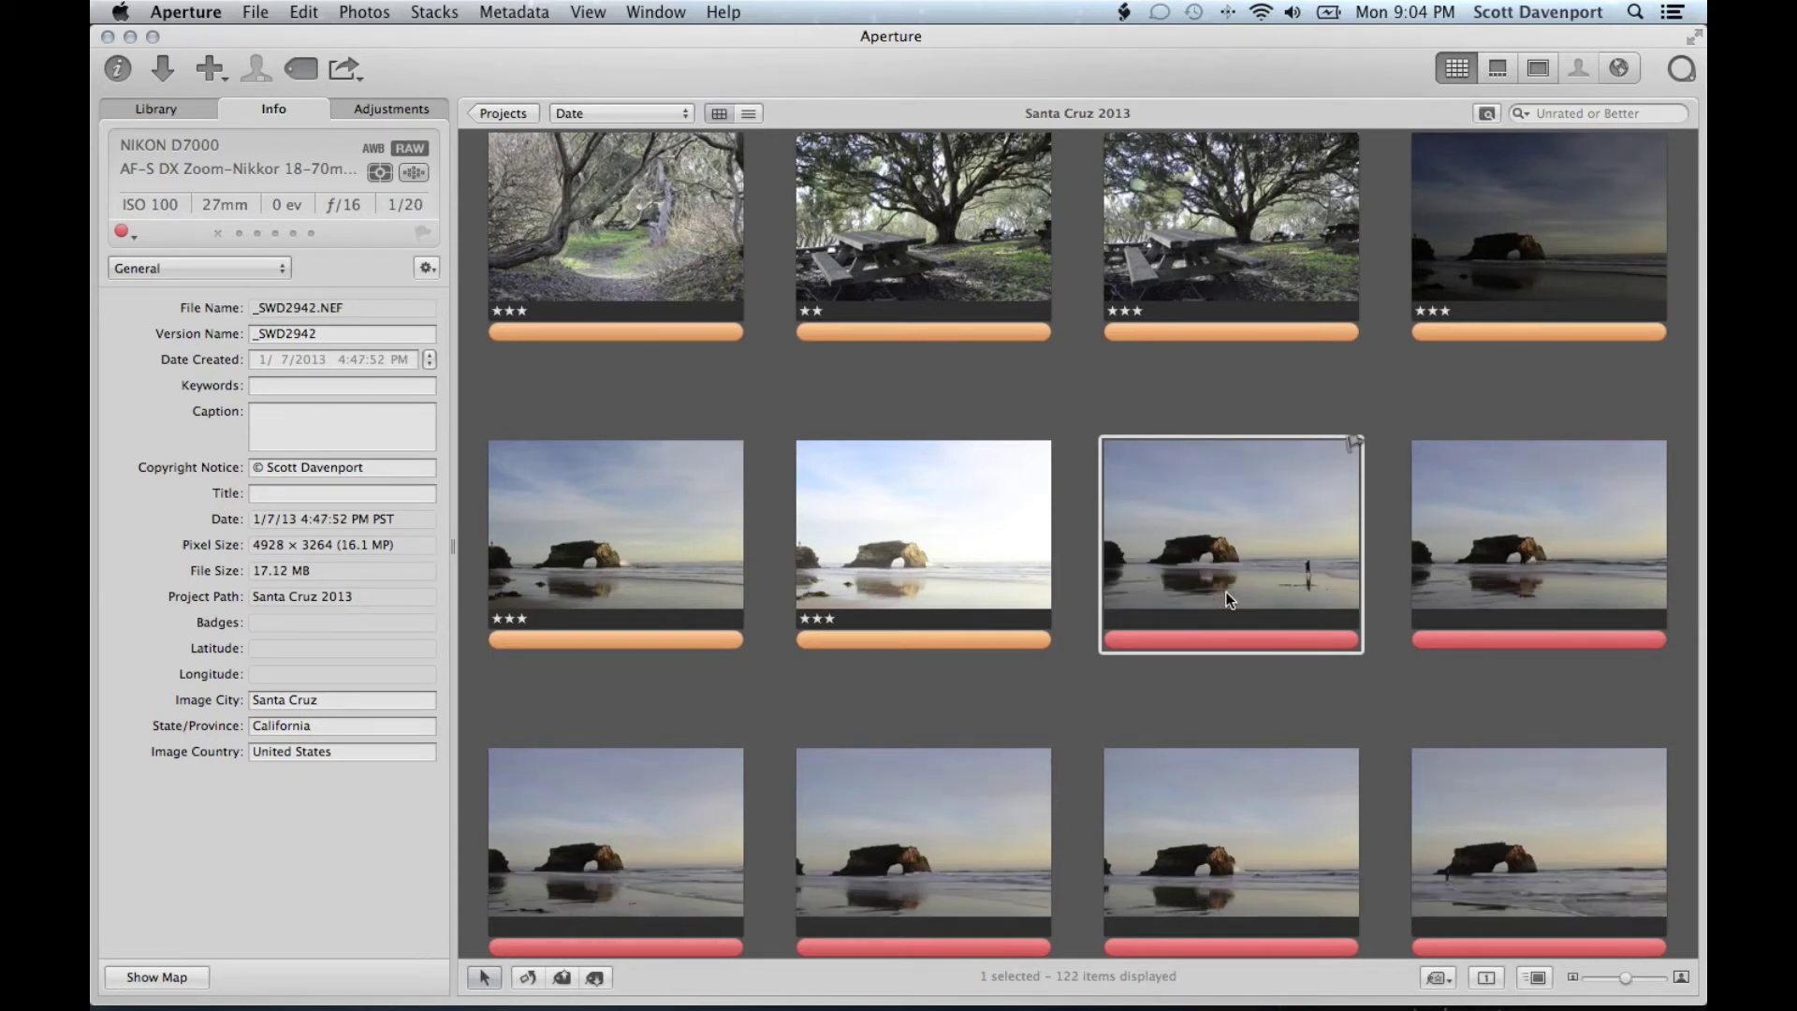
{"action": "key", "text": "9"}
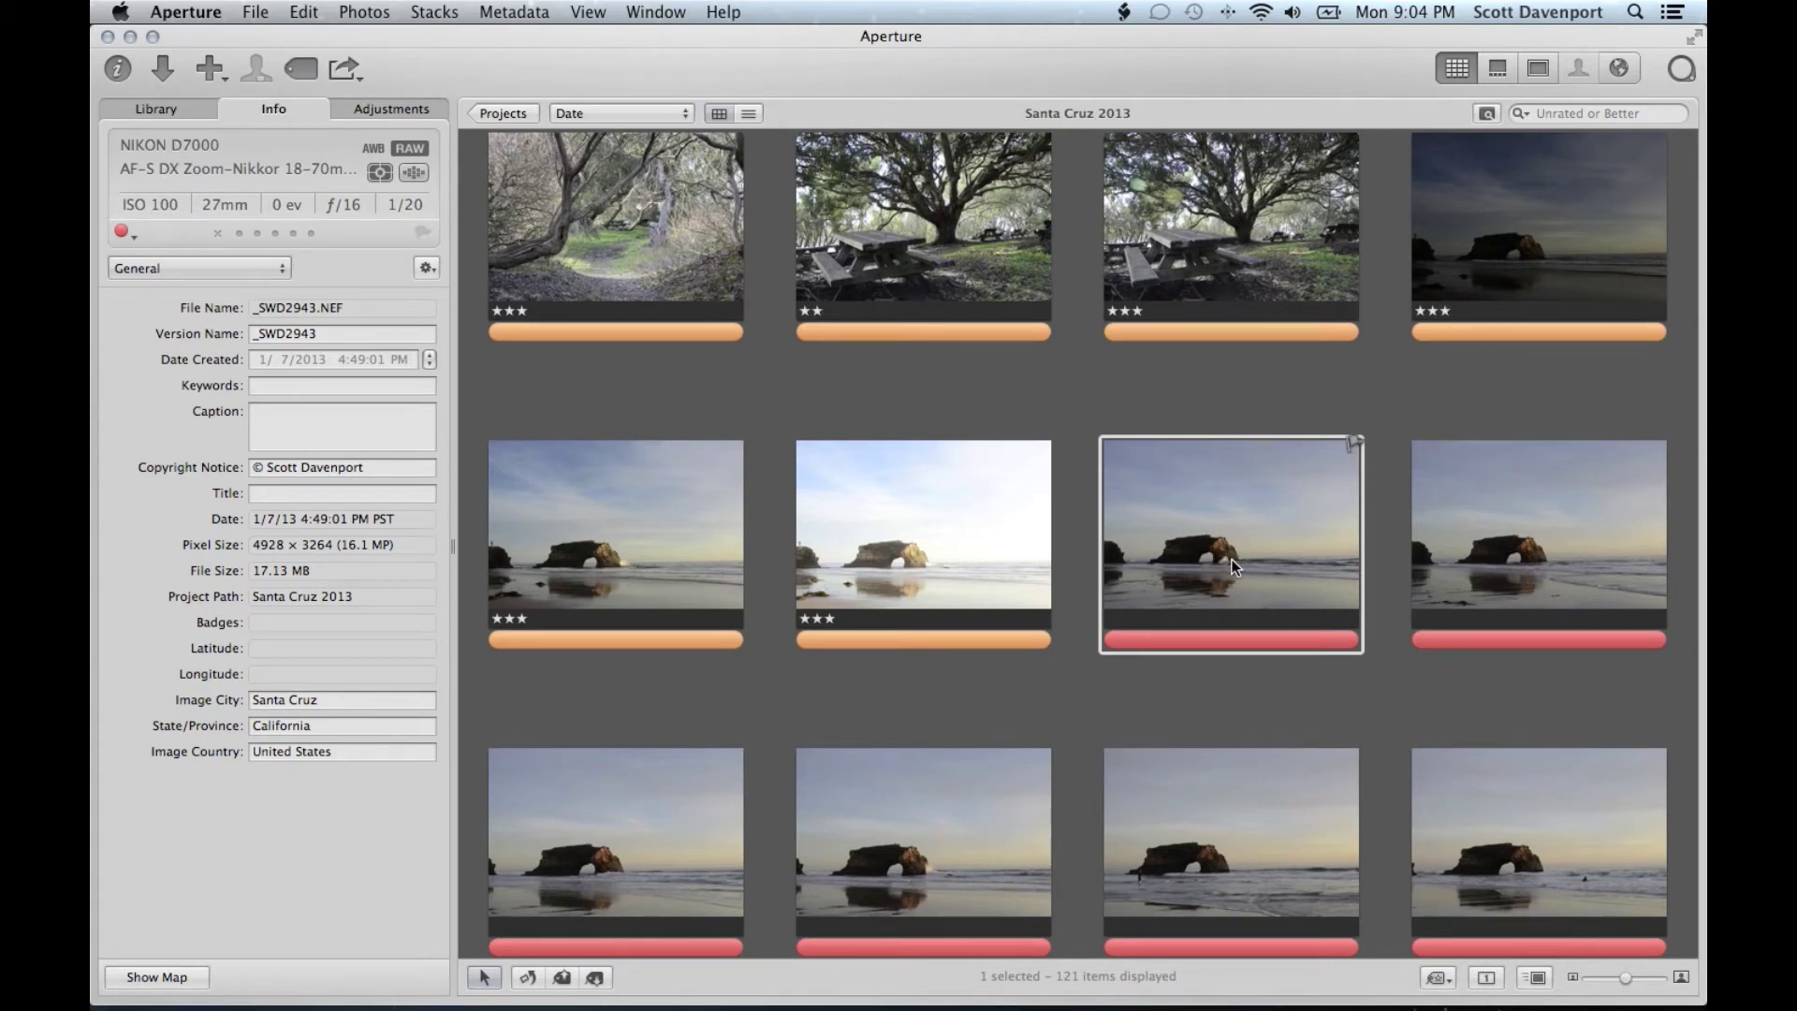
Give the next beach photo two stars and an orange label
{"action": "key", "text": "2"}
{"action": "key", "text": "alt+2"}
{"action": "key", "text": "Right"}
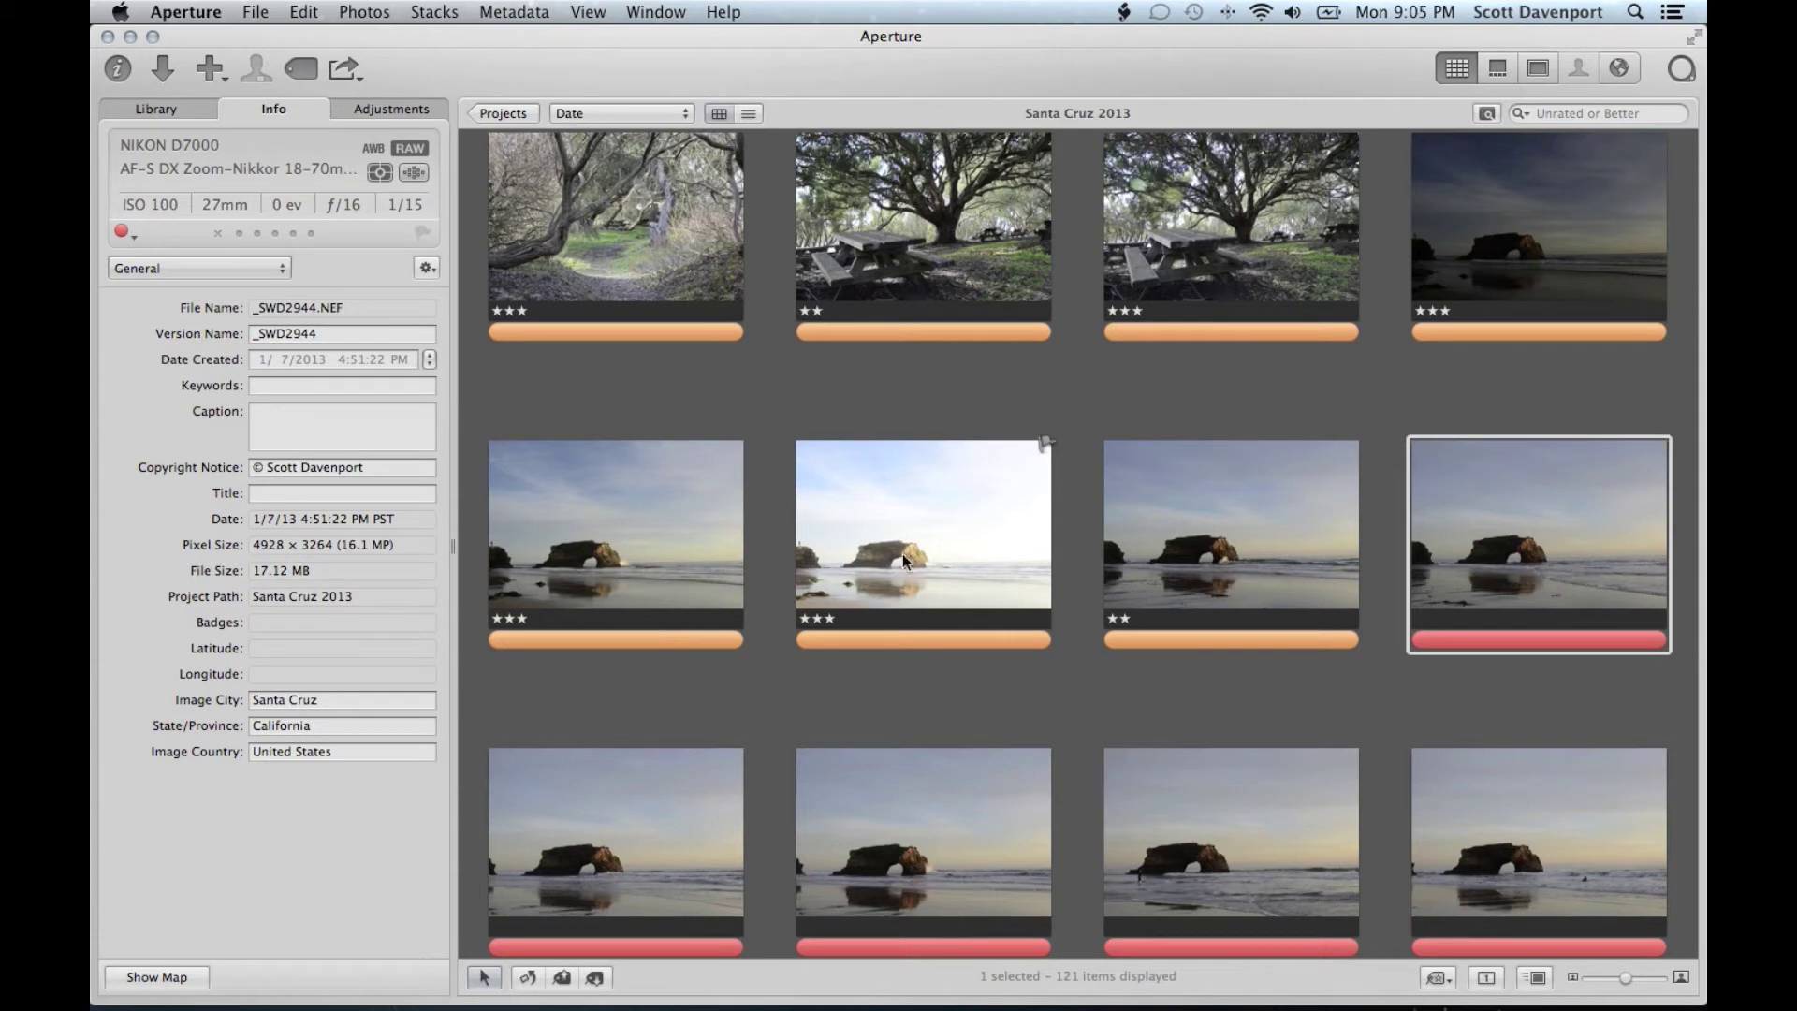
Give the next beach shot three stars and an orange label
{"action": "key", "text": "3"}
{"action": "key", "text": "alt+2"}
{"action": "key", "text": "Right"}
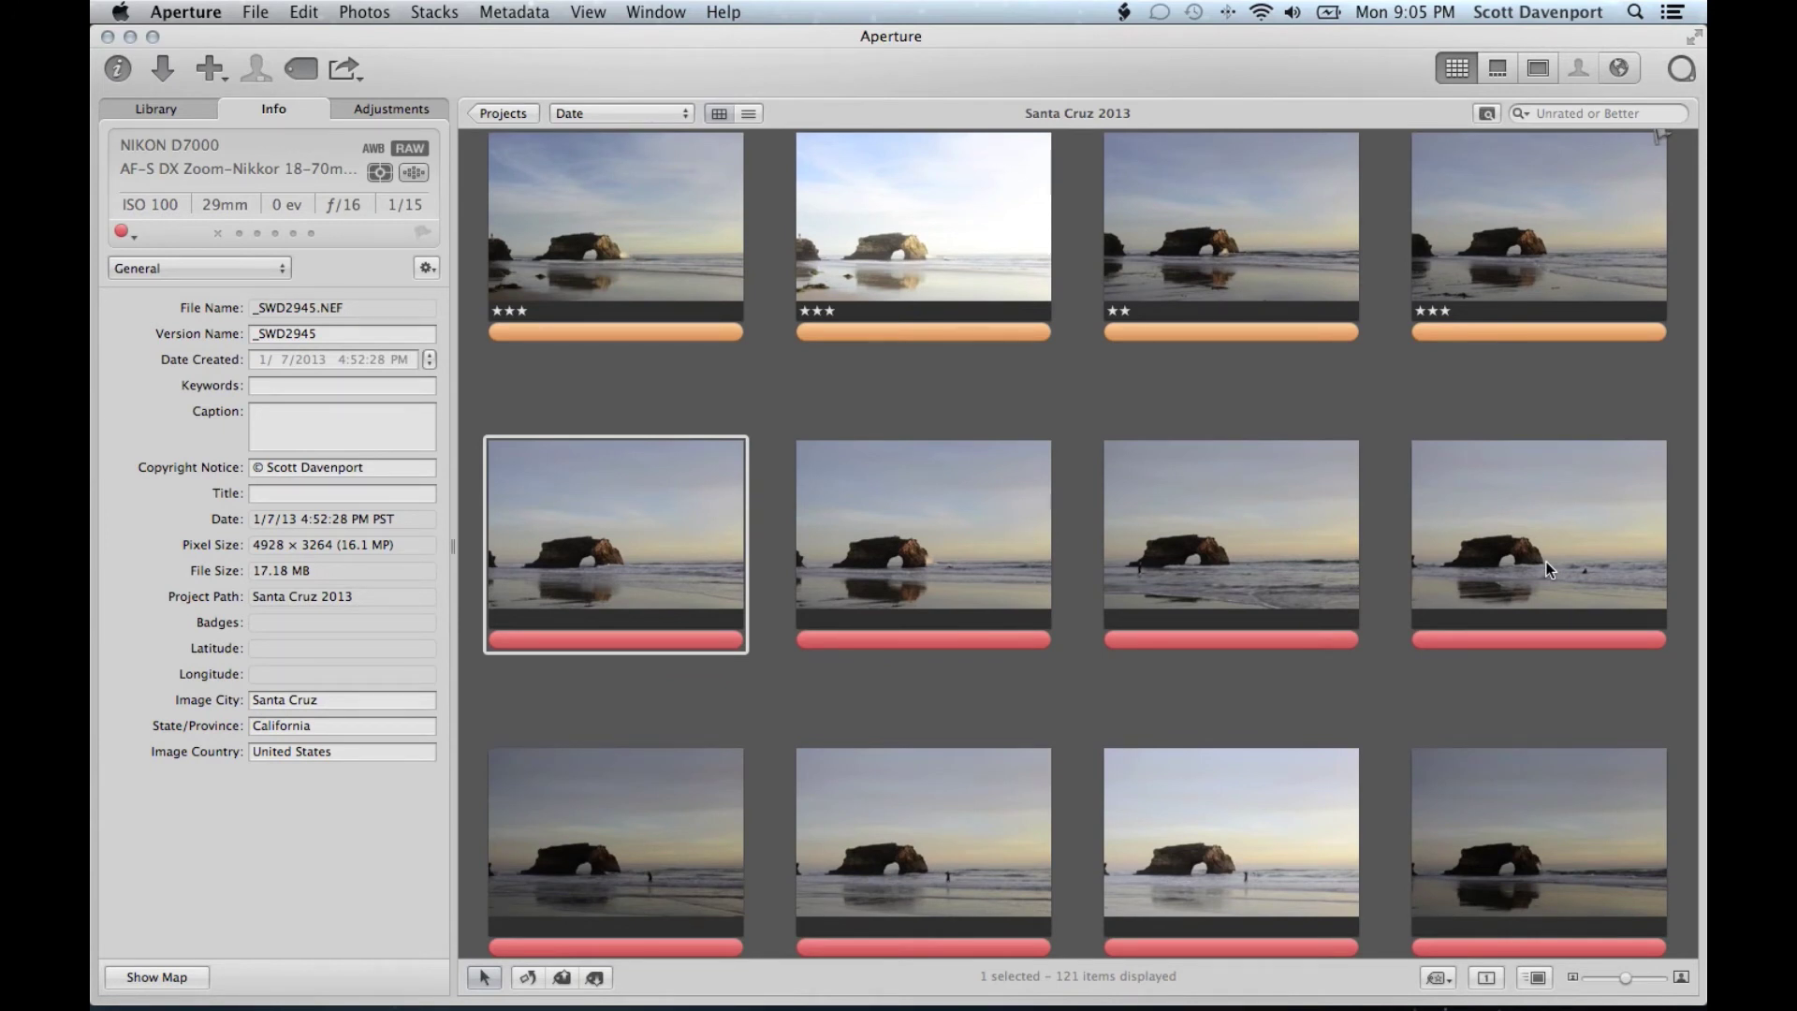
Reject the seven selected middle-row photos
{"action": "key", "text": "shift+Right"}
{"action": "key", "text": "shift+Right"}
{"action": "key", "text": "shift+Right"}
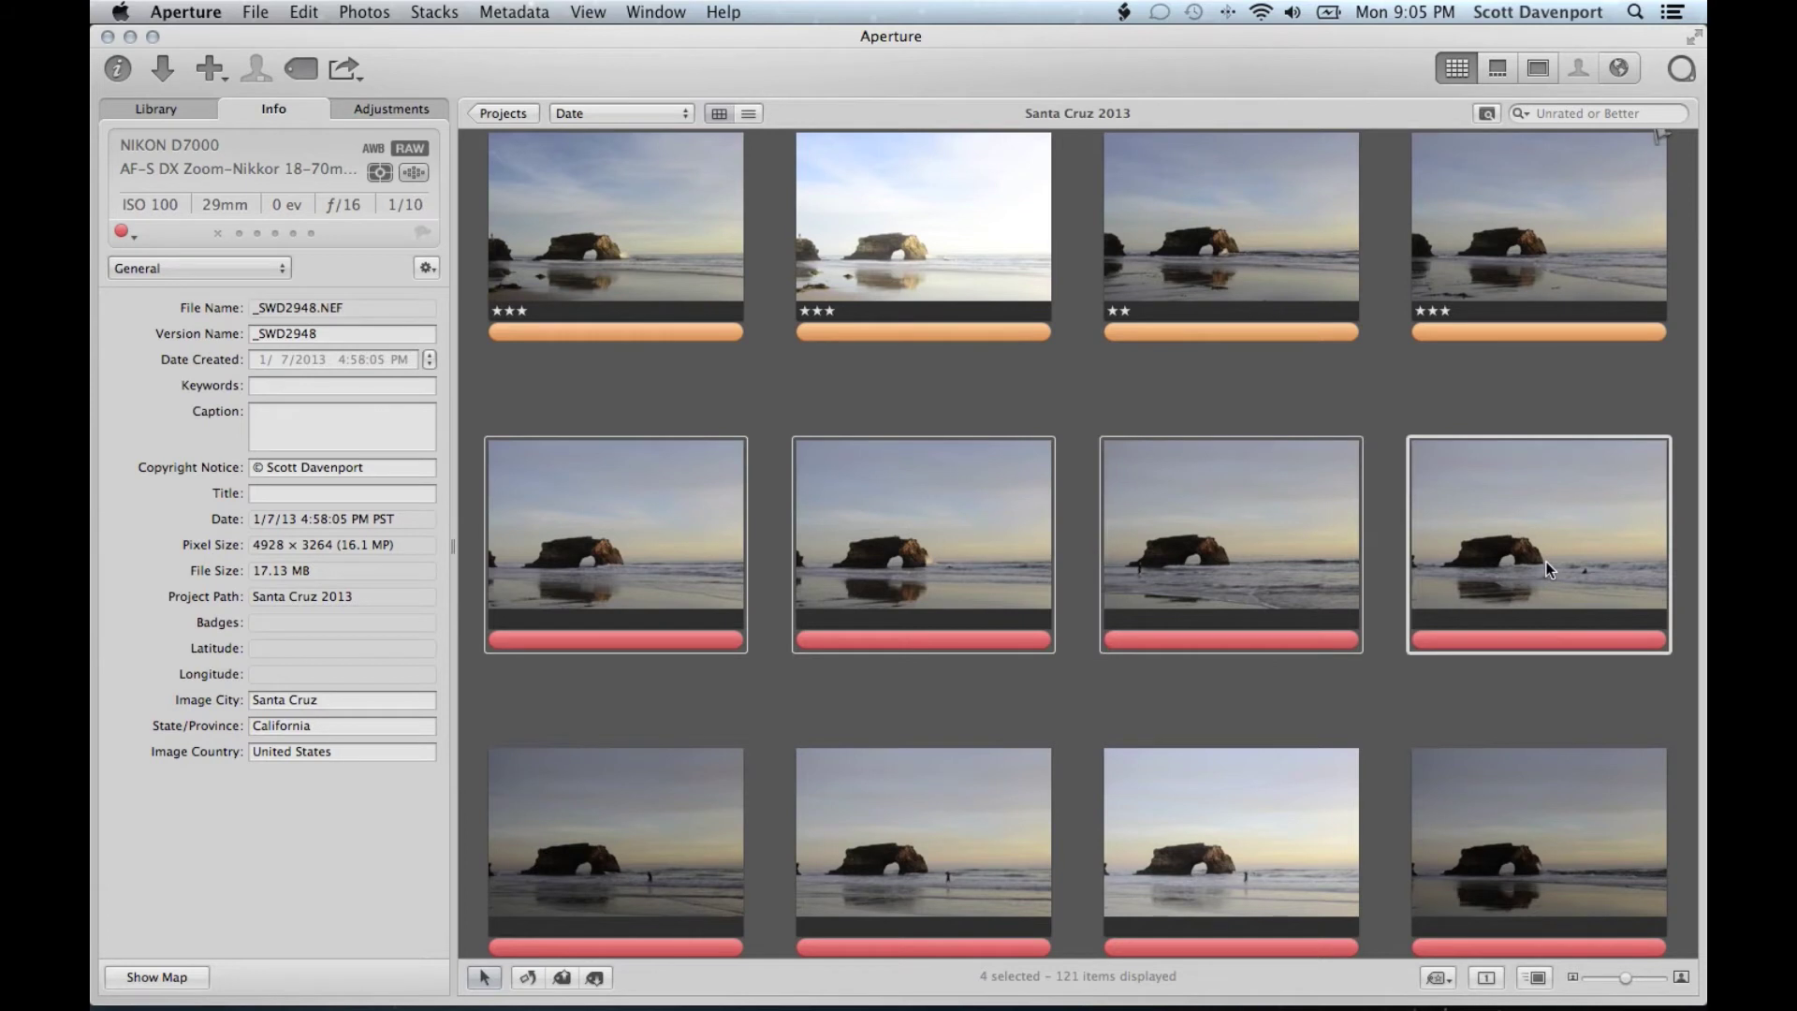
{"action": "key", "text": "shift+Right"}
{"action": "key", "text": "shift+Right"}
{"action": "key", "text": "shift+Right"}
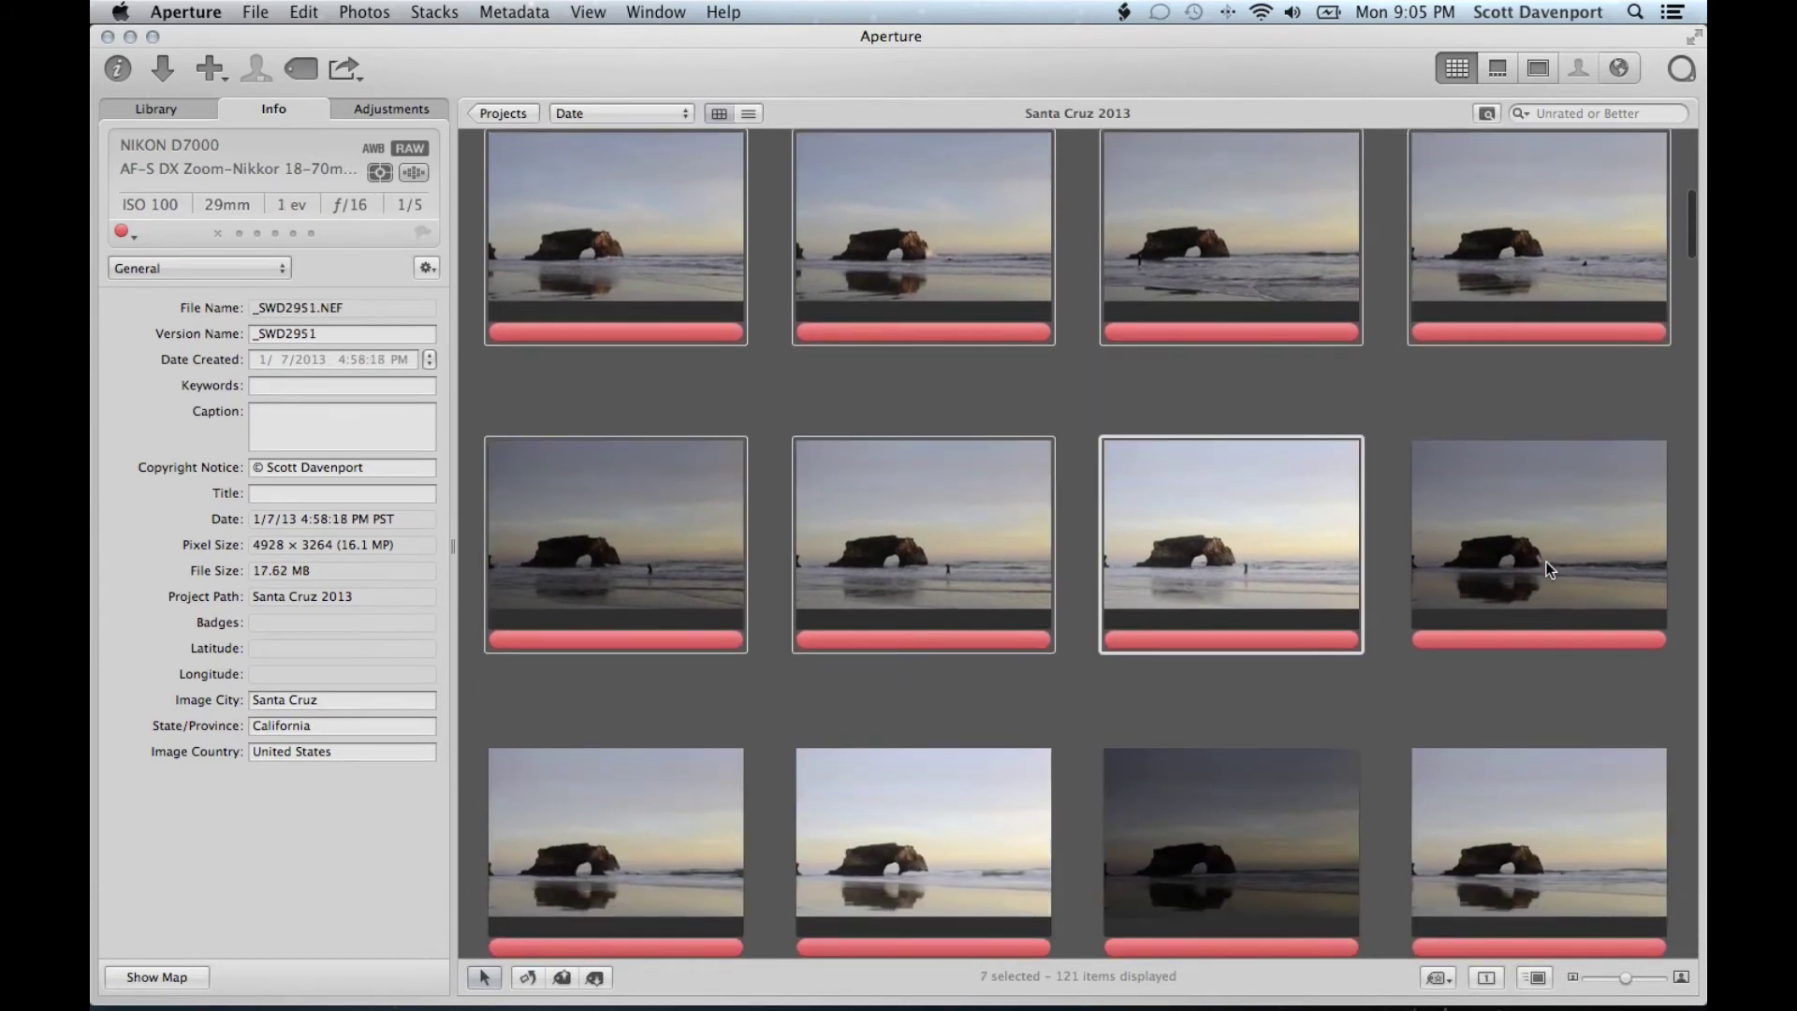
{"action": "key", "text": "9"}
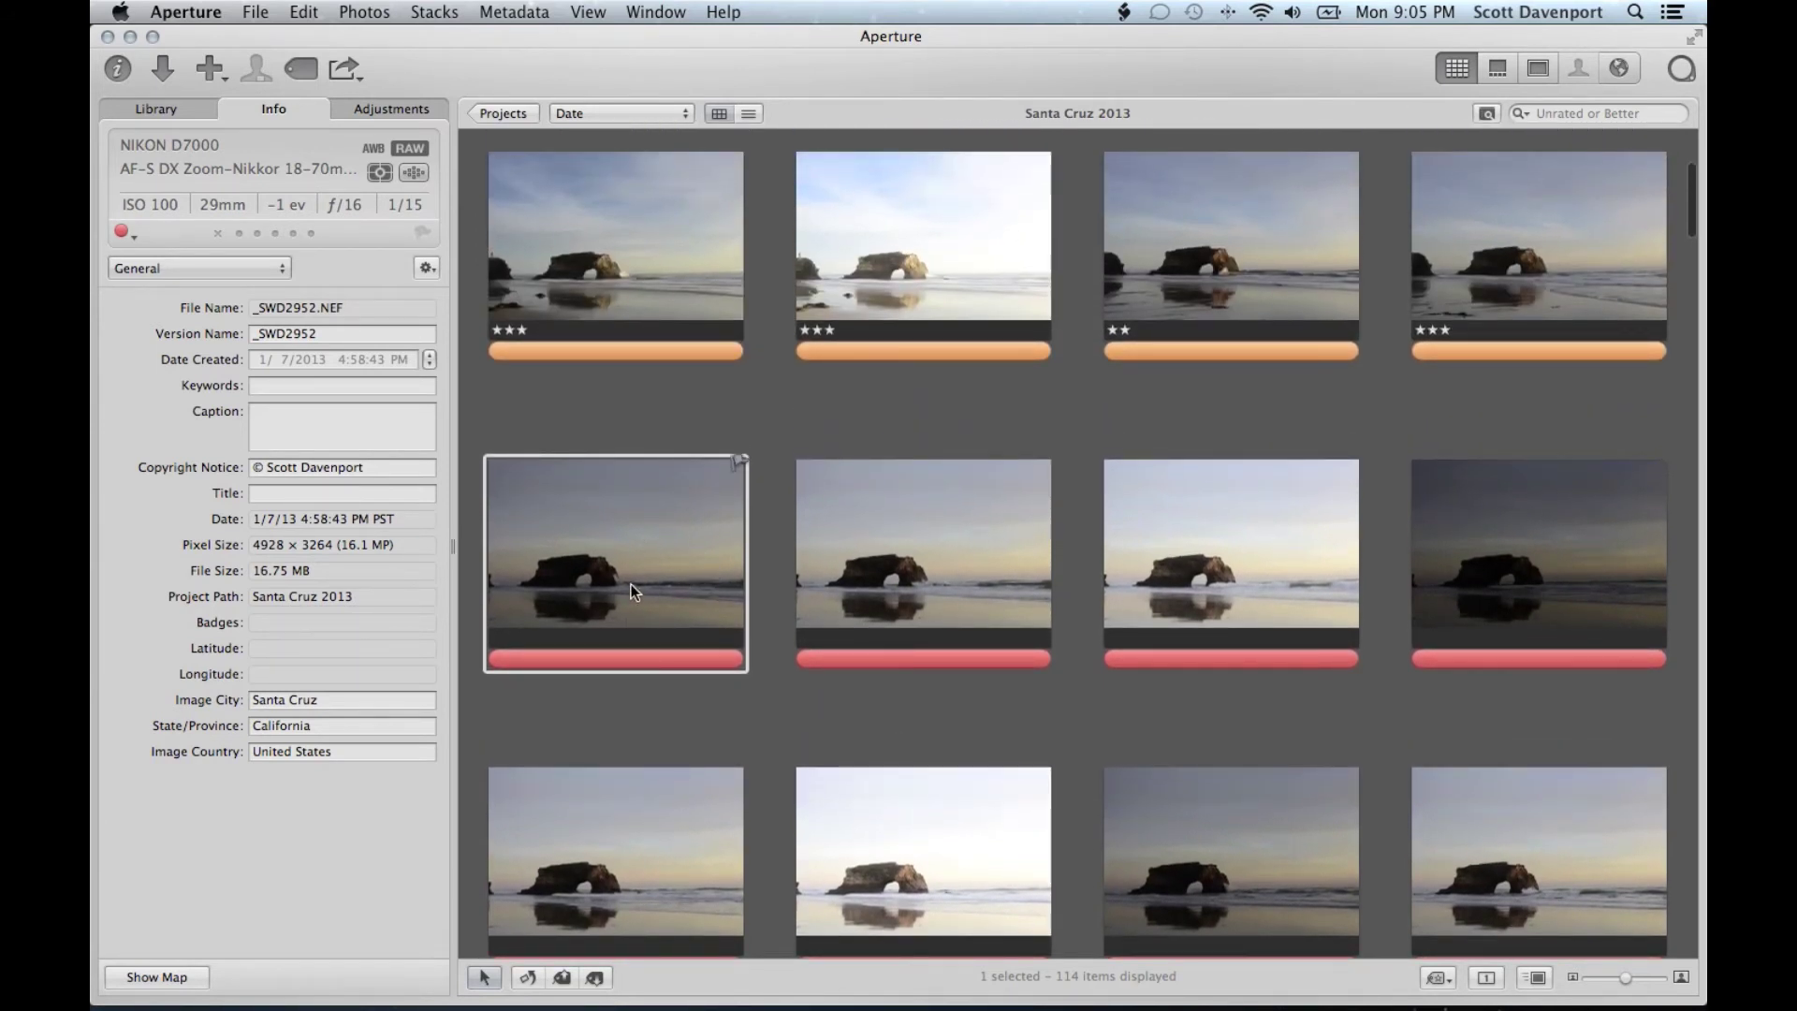
Give the six selected sunset shots three stars and orange labels
{"action": "left_click", "coordinate": [912, 567], "text": "super"}
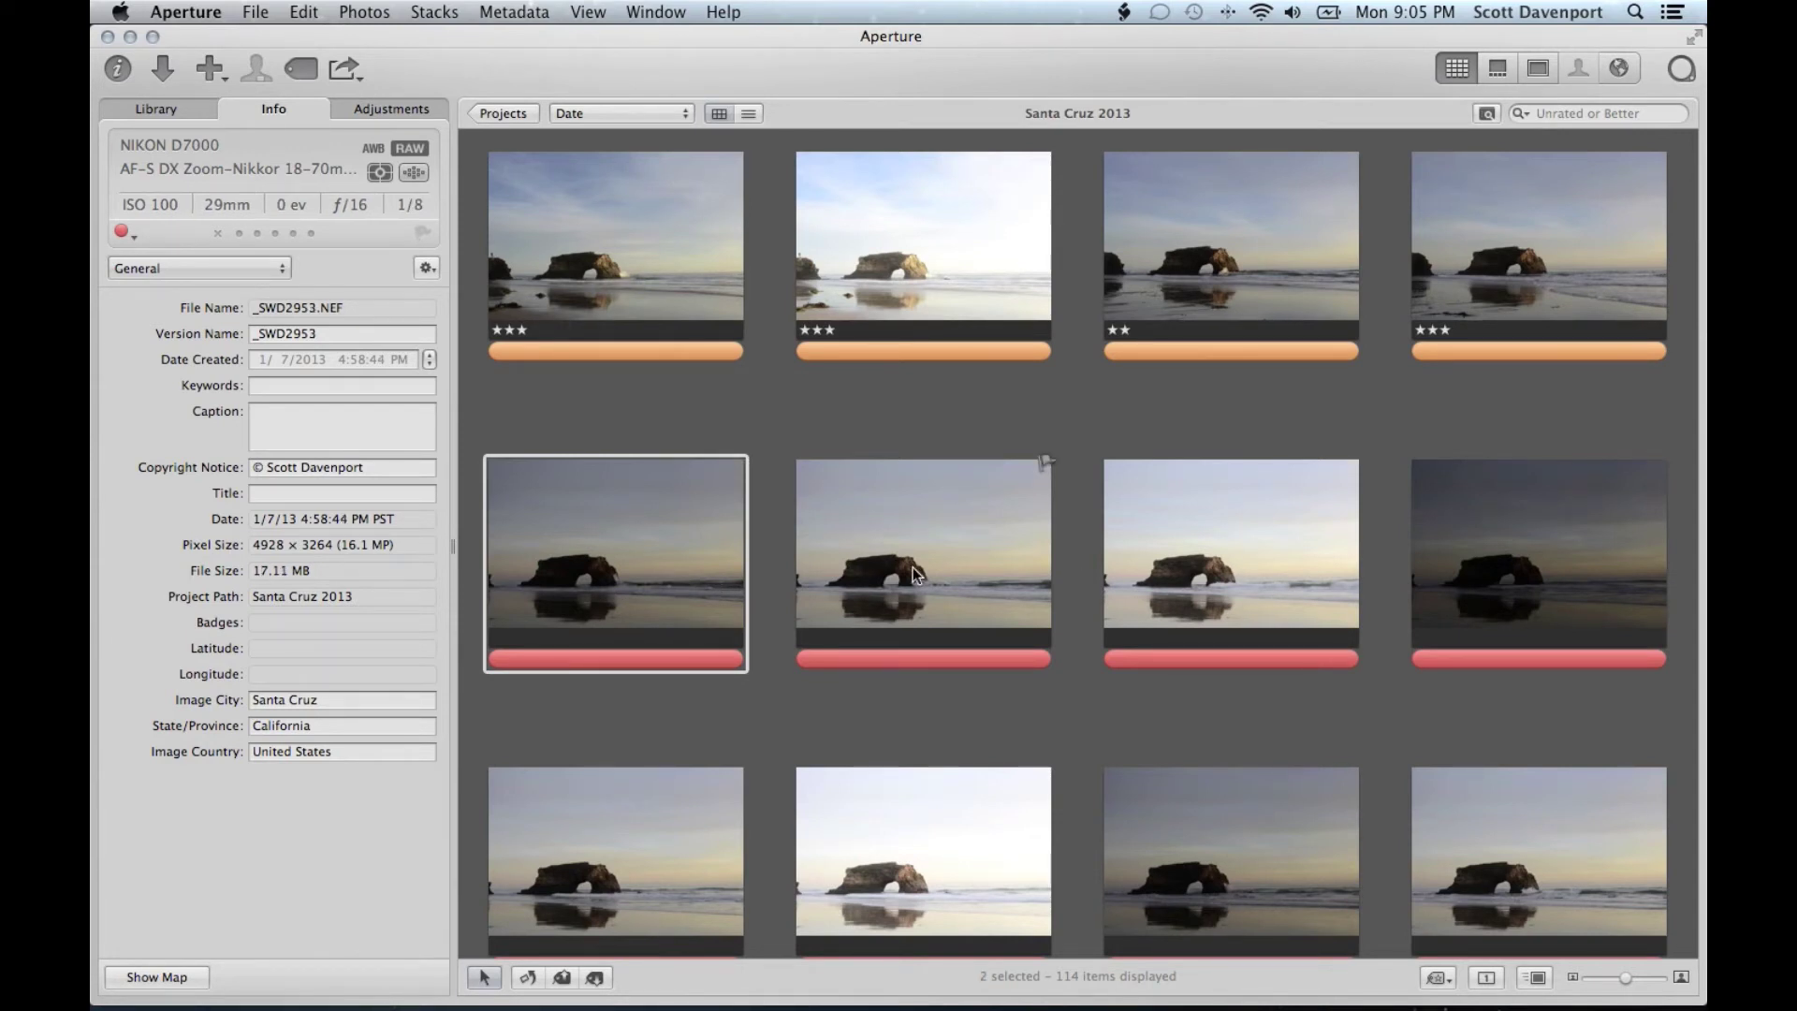
{"action": "key", "text": "shift+Right"}
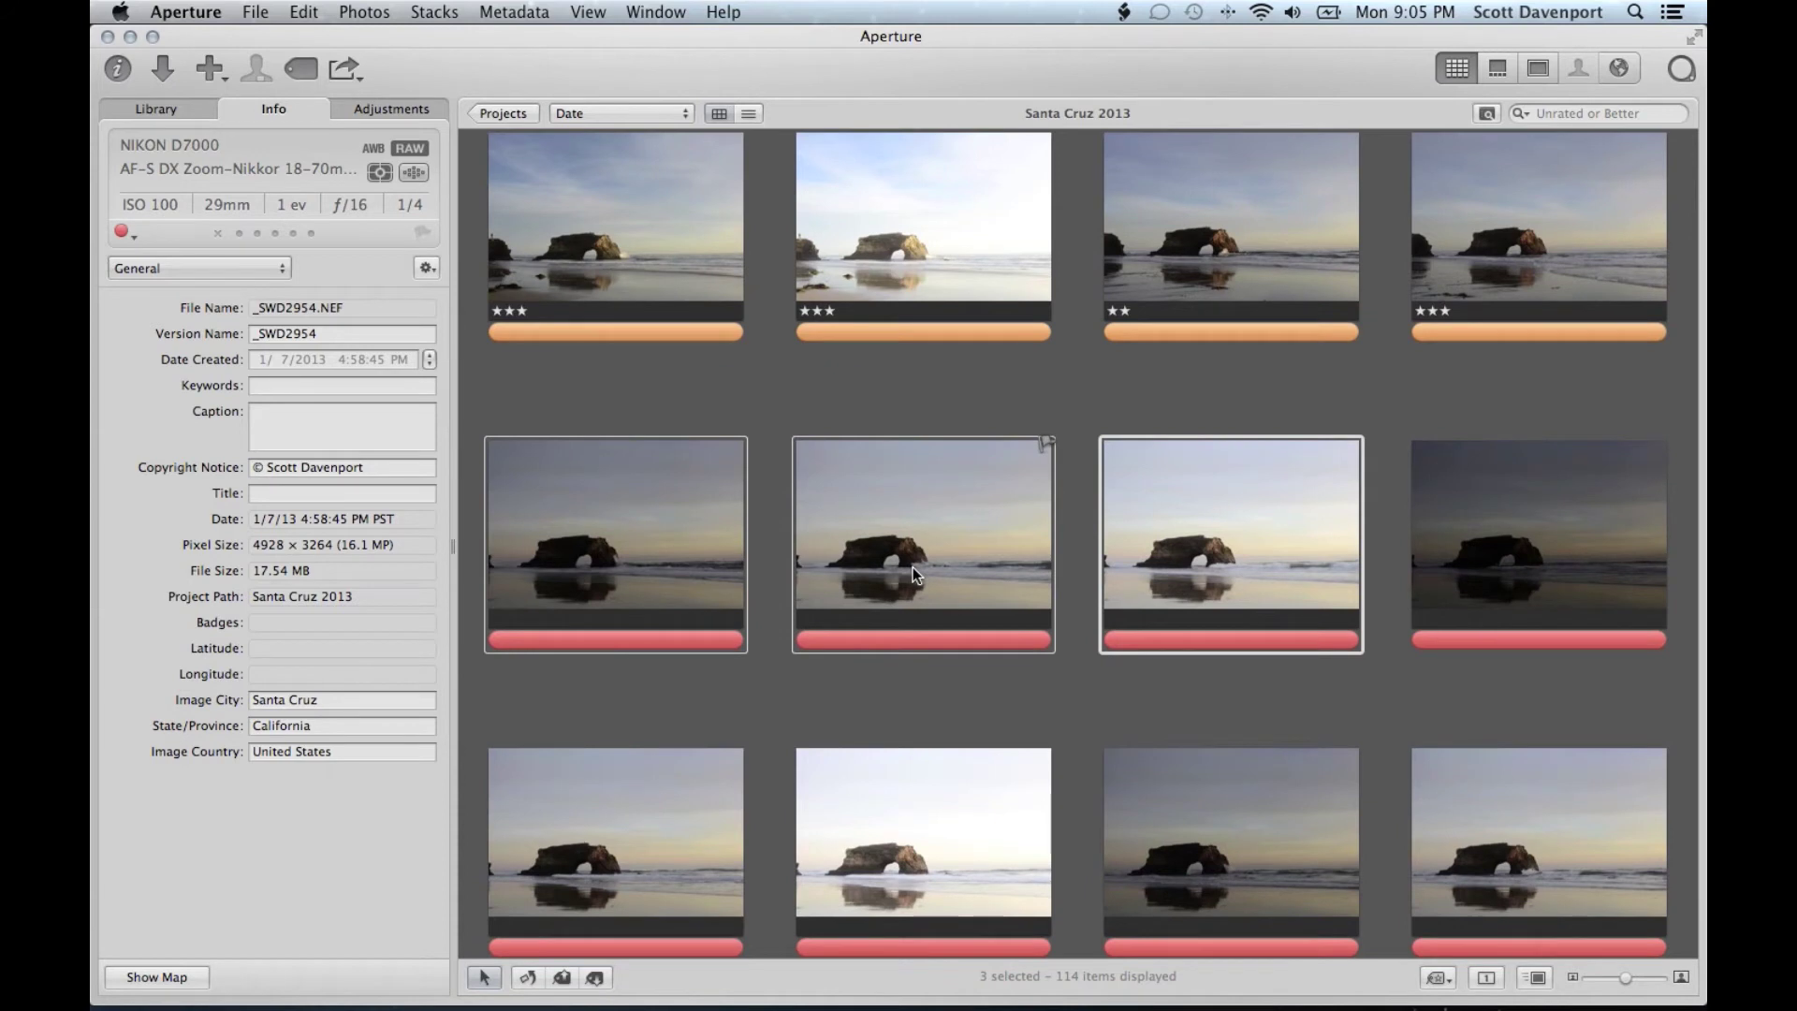
{"action": "key", "text": "shift+Right"}
{"action": "key", "text": "shift+Right"}
{"action": "key", "text": "shift+Right"}
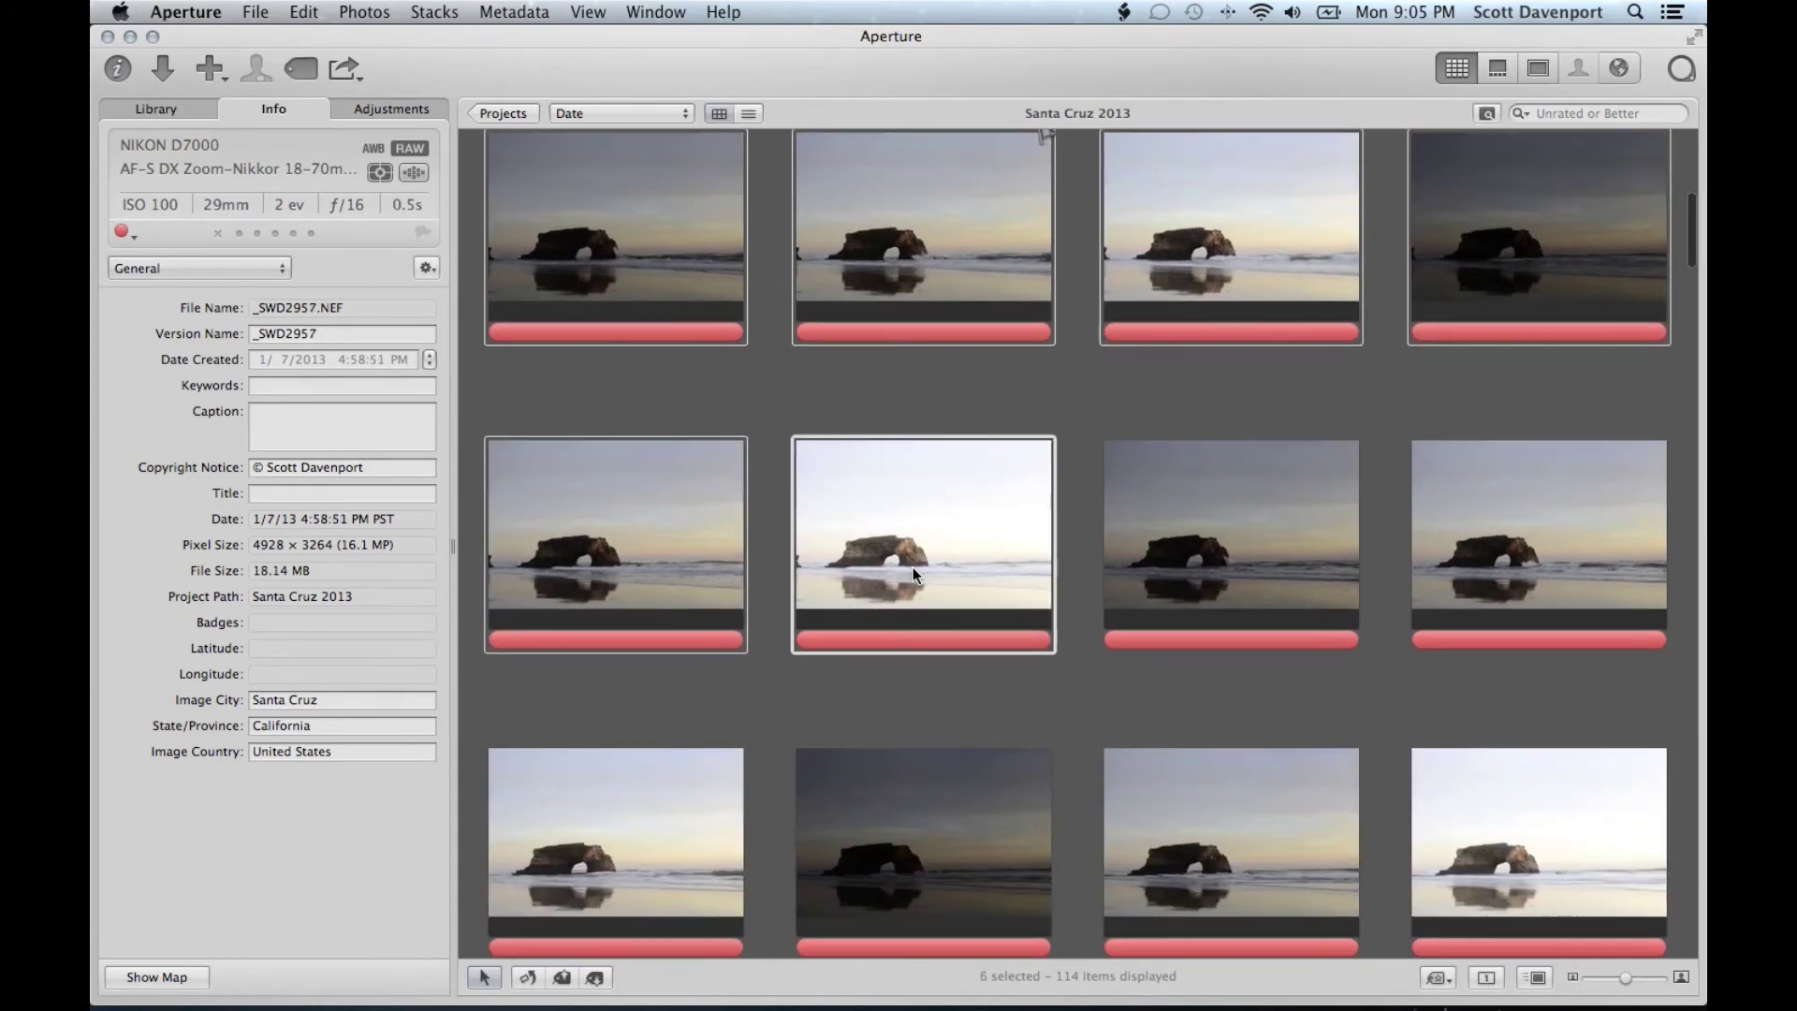
{"action": "key", "text": "3"}
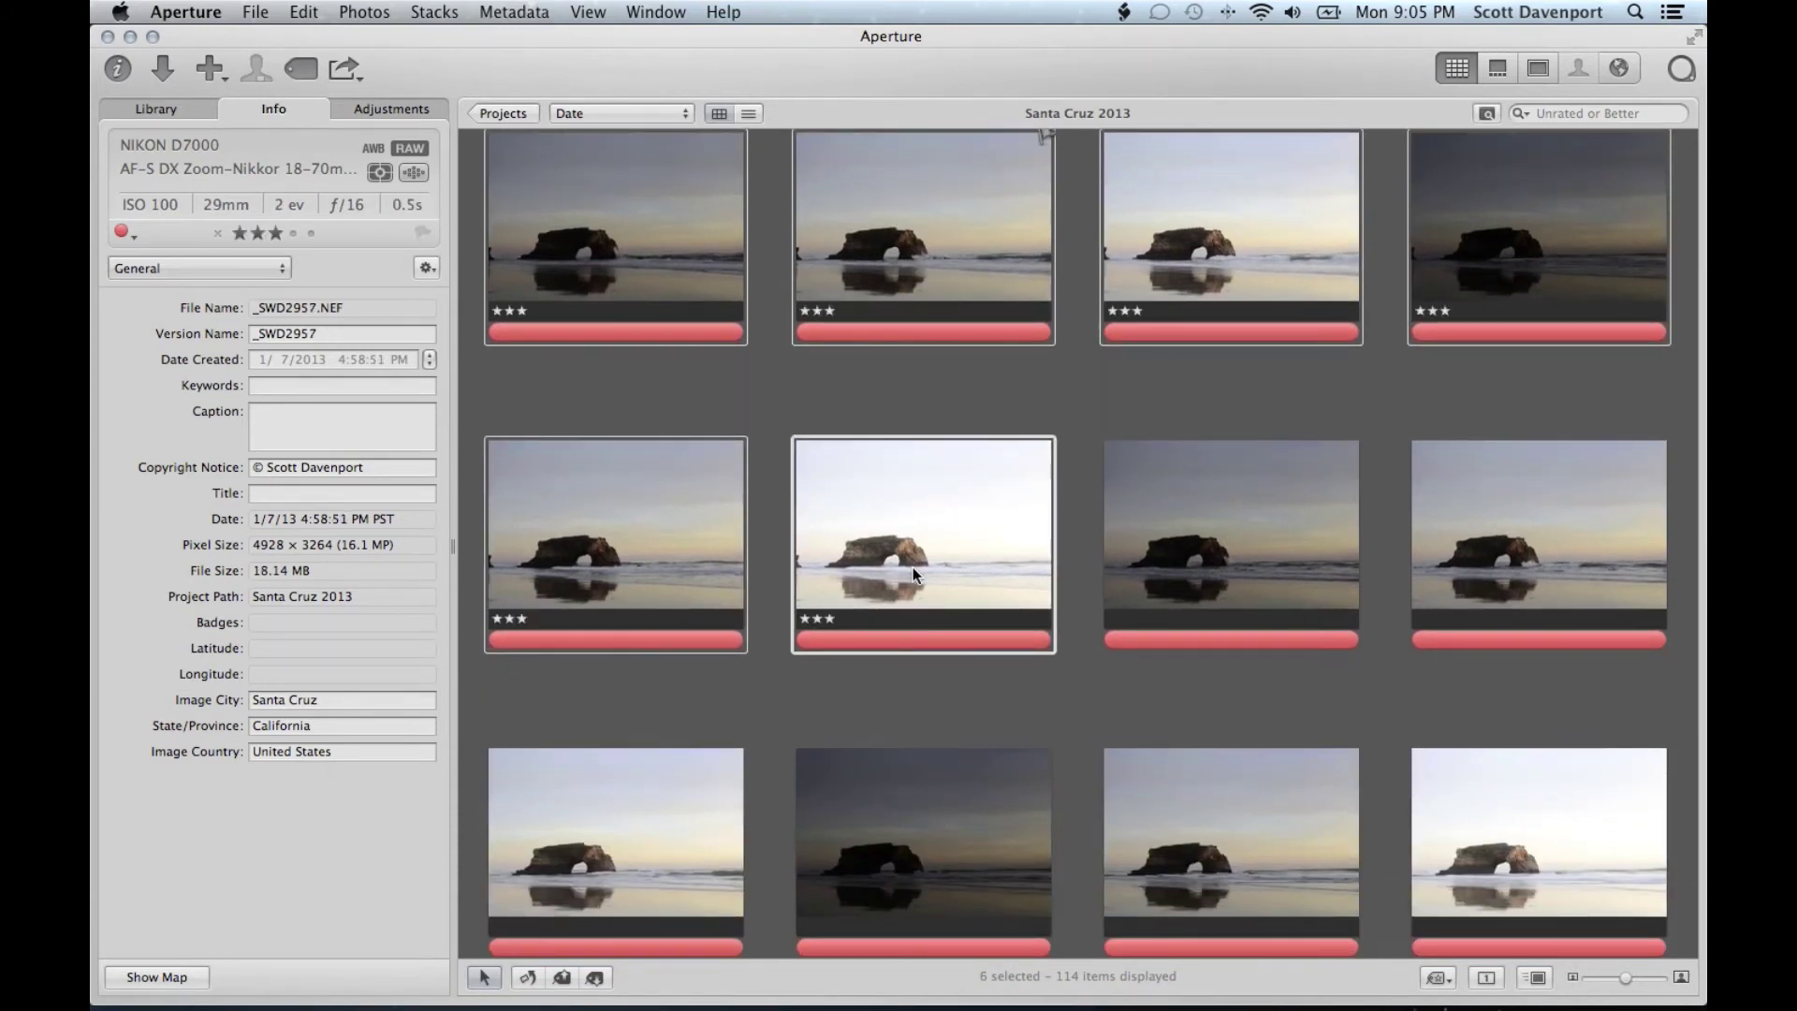
{"action": "key", "text": "alt+2"}
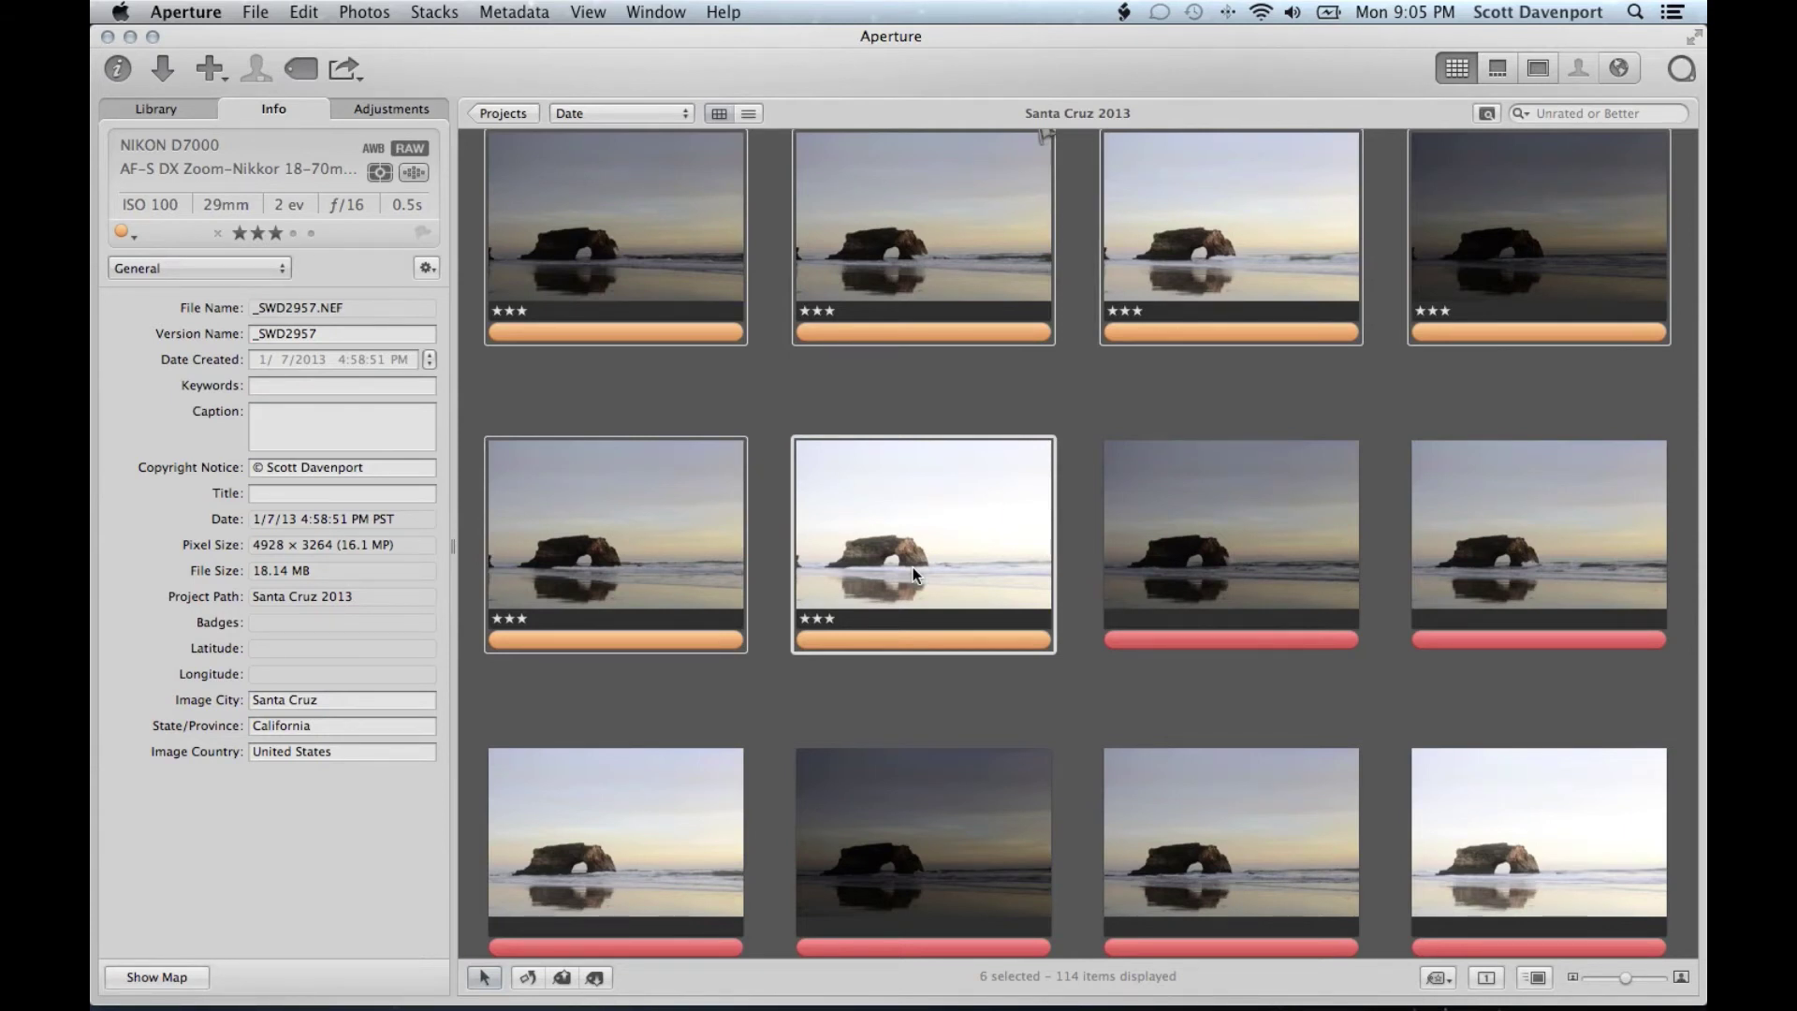
Stack the six sunset shots with Cmd+K and collapse the stack to one thumbnail
{"action": "key", "text": "super+k"}
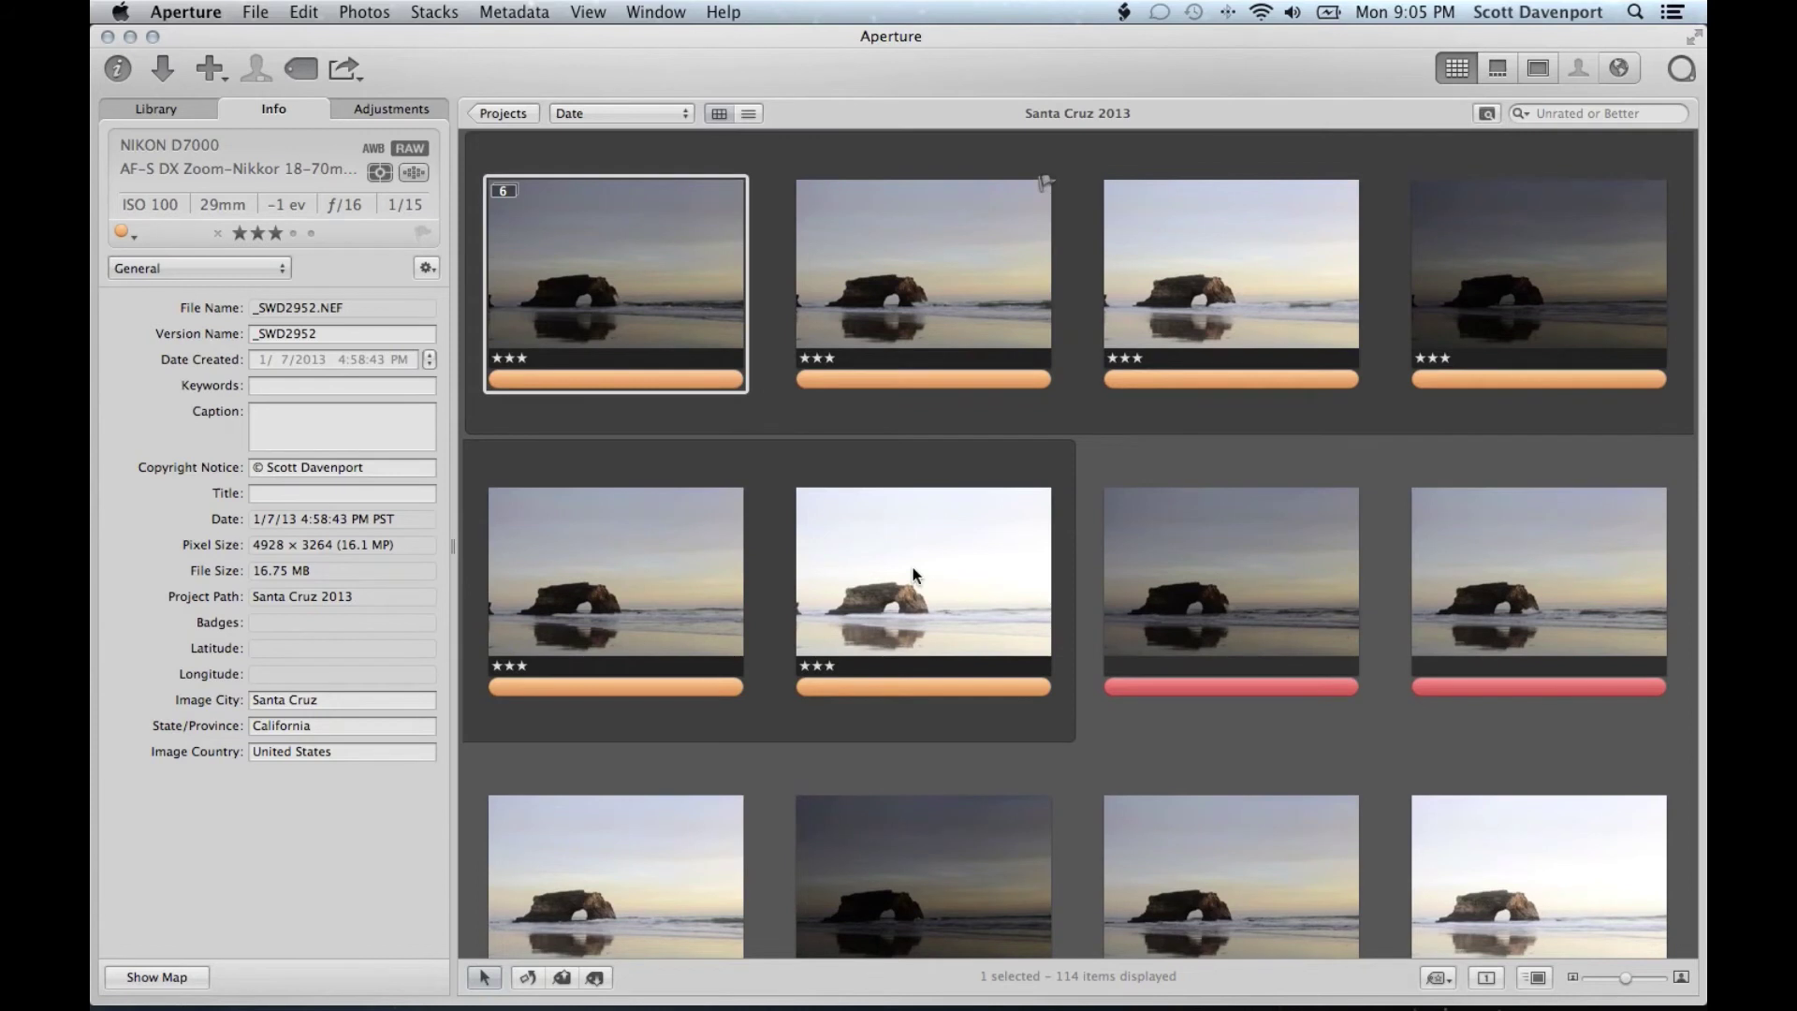
{"action": "key", "text": "shift+k"}
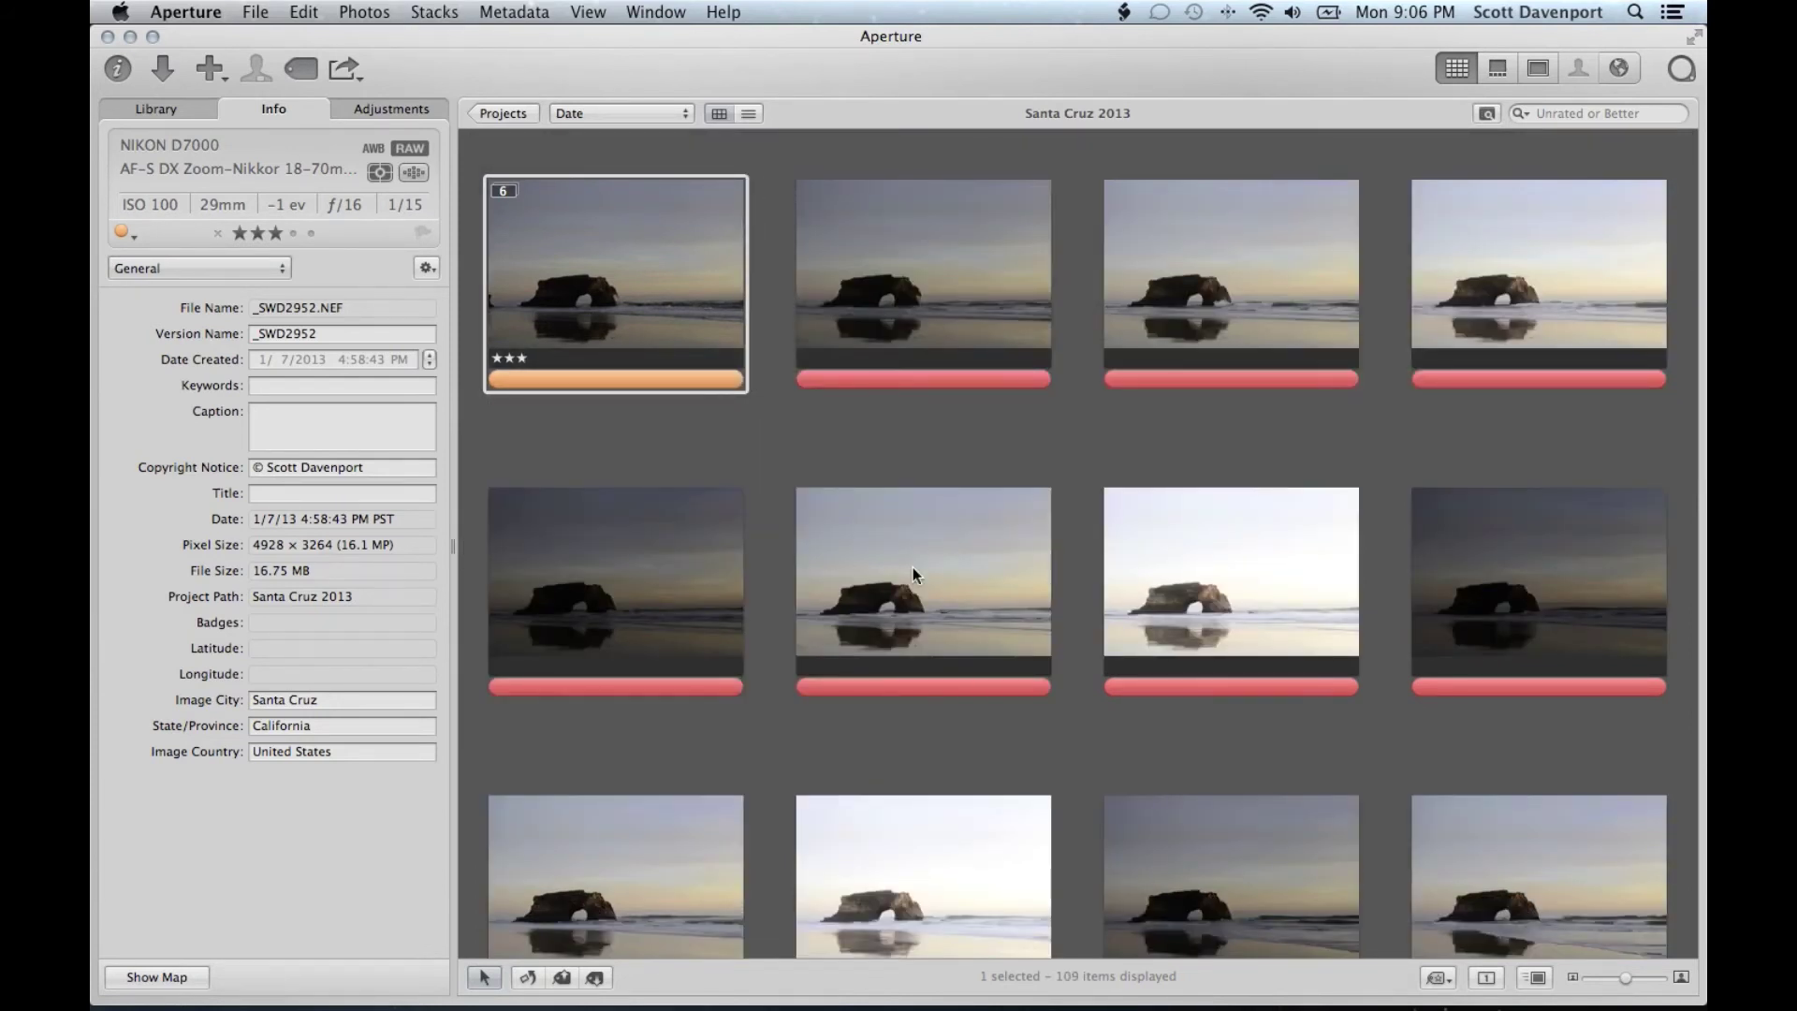
Give the six photos ending at _SWD2963 three stars, stack them, and label them orange
{"action": "key", "text": "Right"}
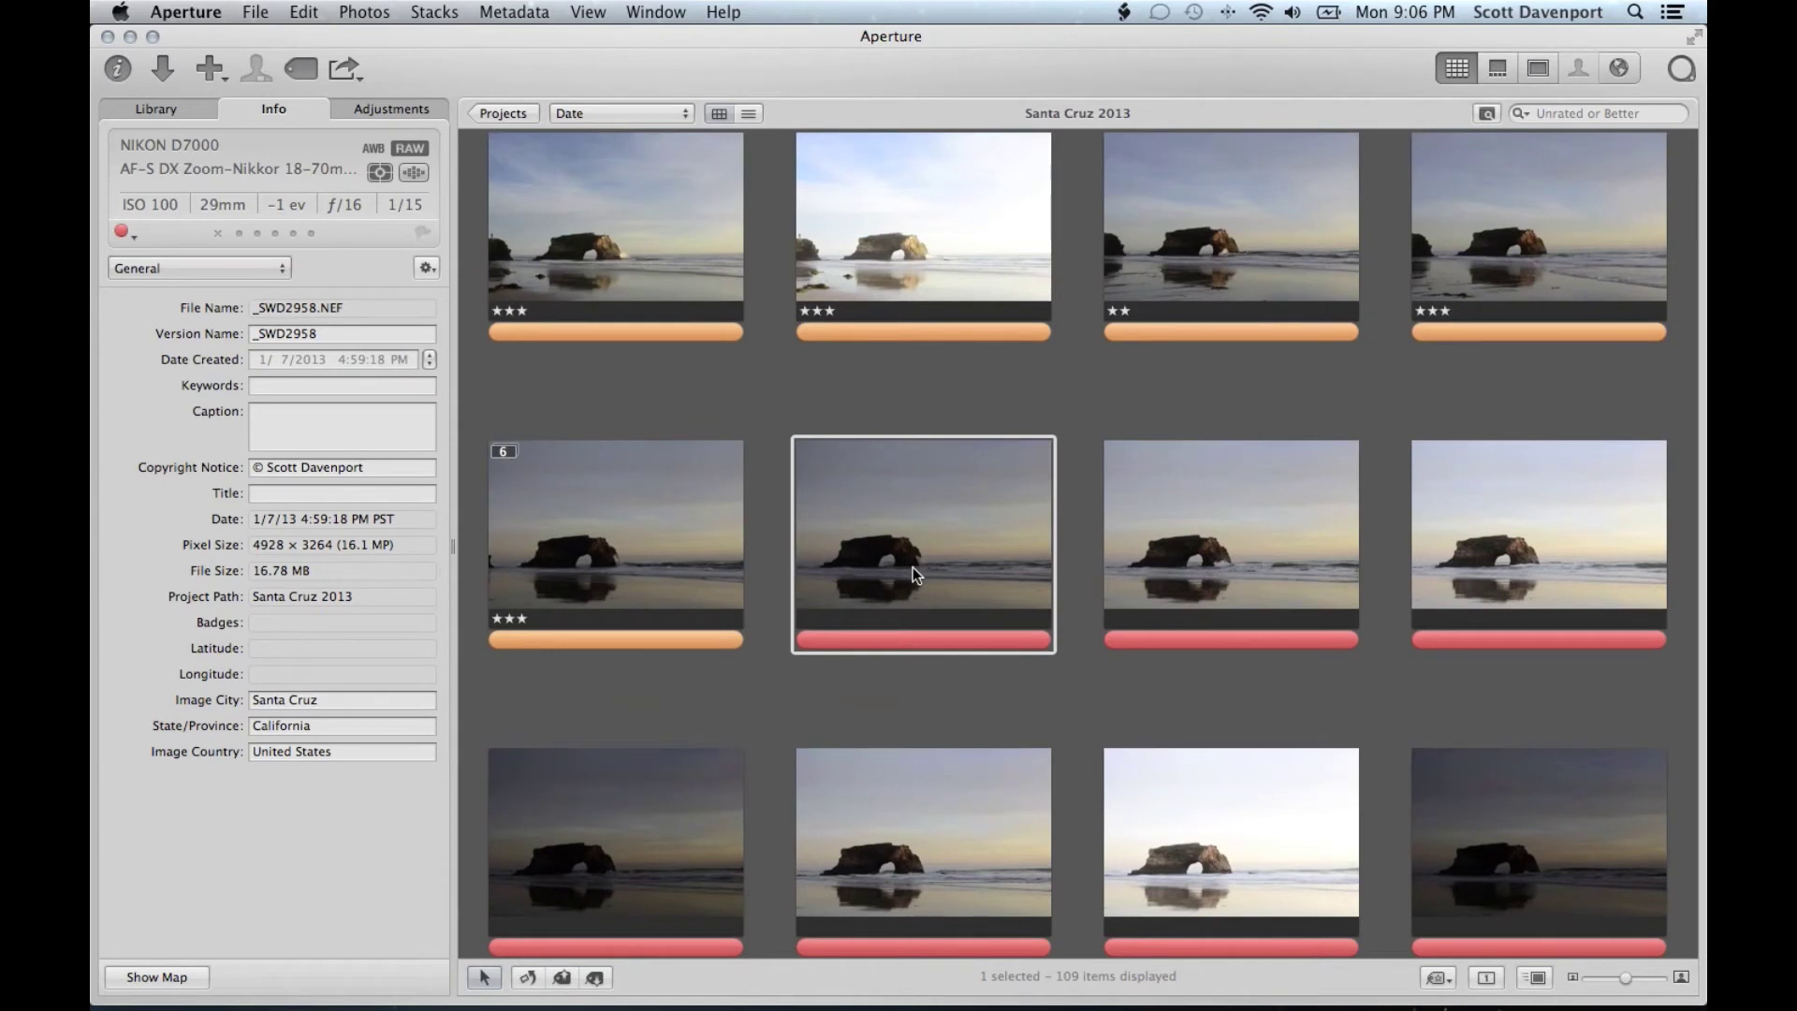
{"action": "key", "text": "Right"}
{"action": "key", "text": "Right"}
{"action": "key", "text": "Right"}
{"action": "key", "text": "Right"}
{"action": "key", "text": "Right"}
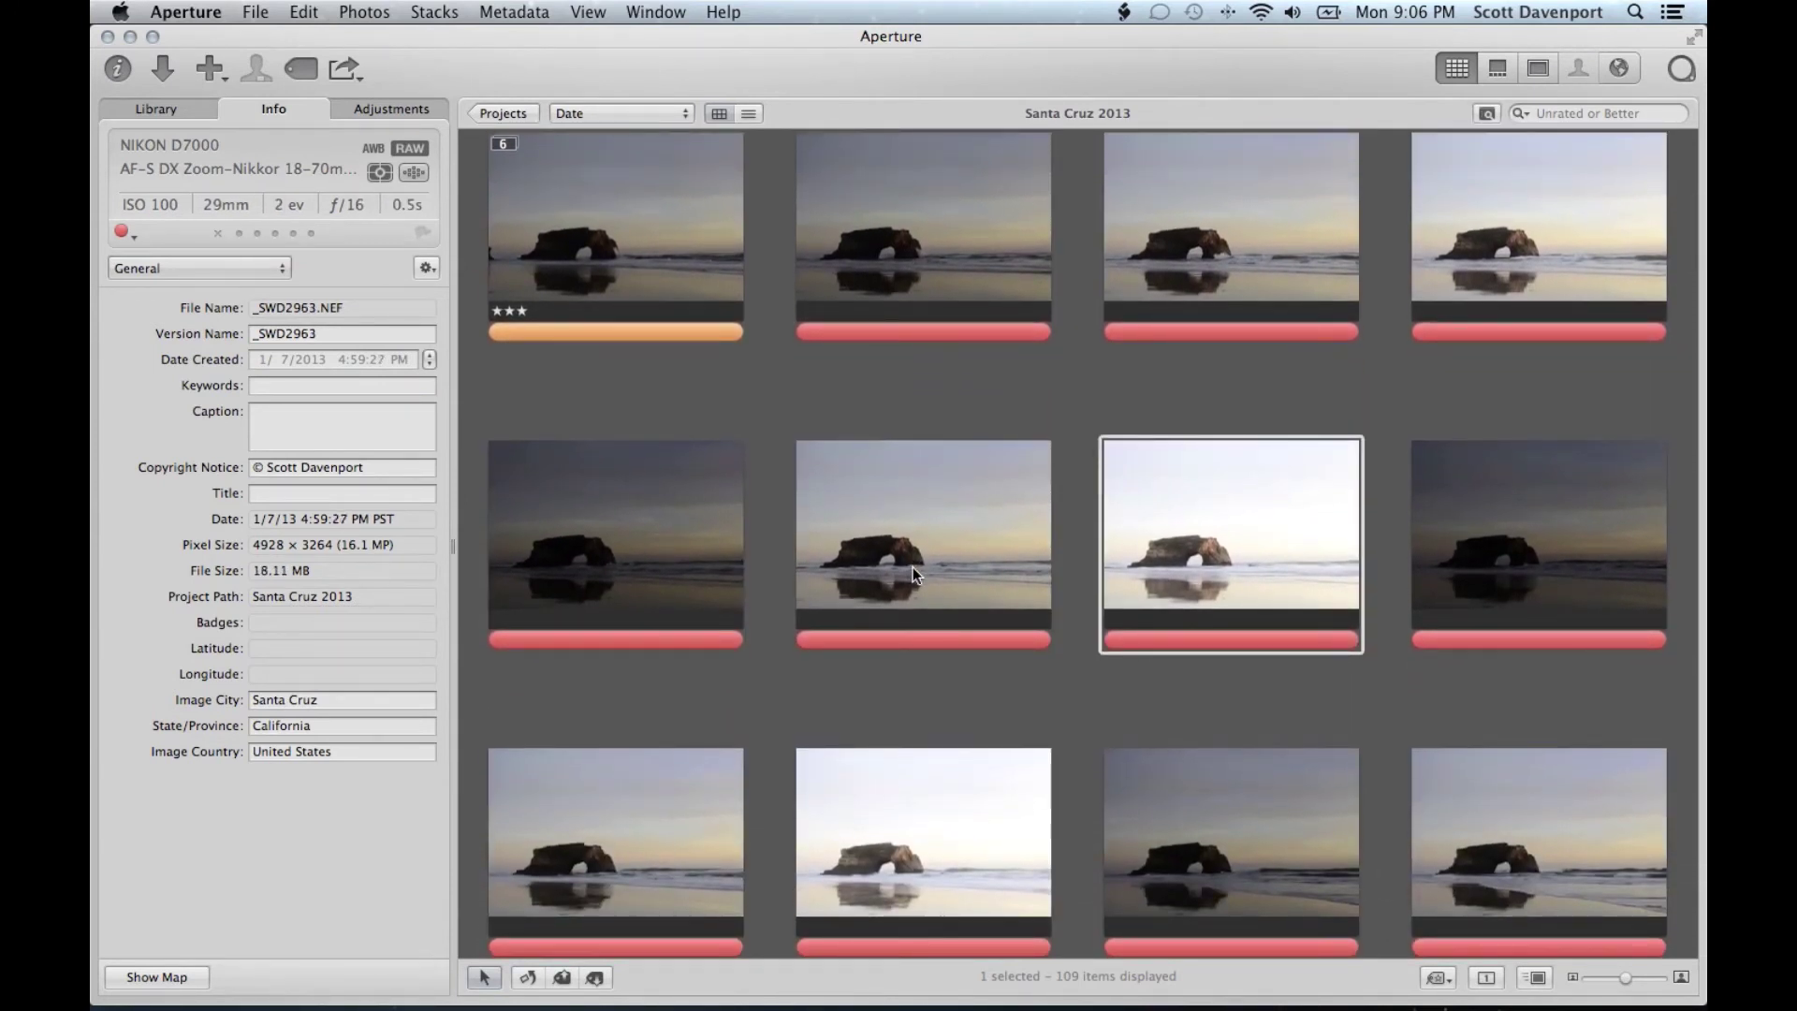
{"action": "key", "text": "shift+Left"}
{"action": "key", "text": "shift+Left"}
{"action": "key", "text": "shift+Left"}
{"action": "key", "text": "shift+Left"}
{"action": "key", "text": "shift+Left"}
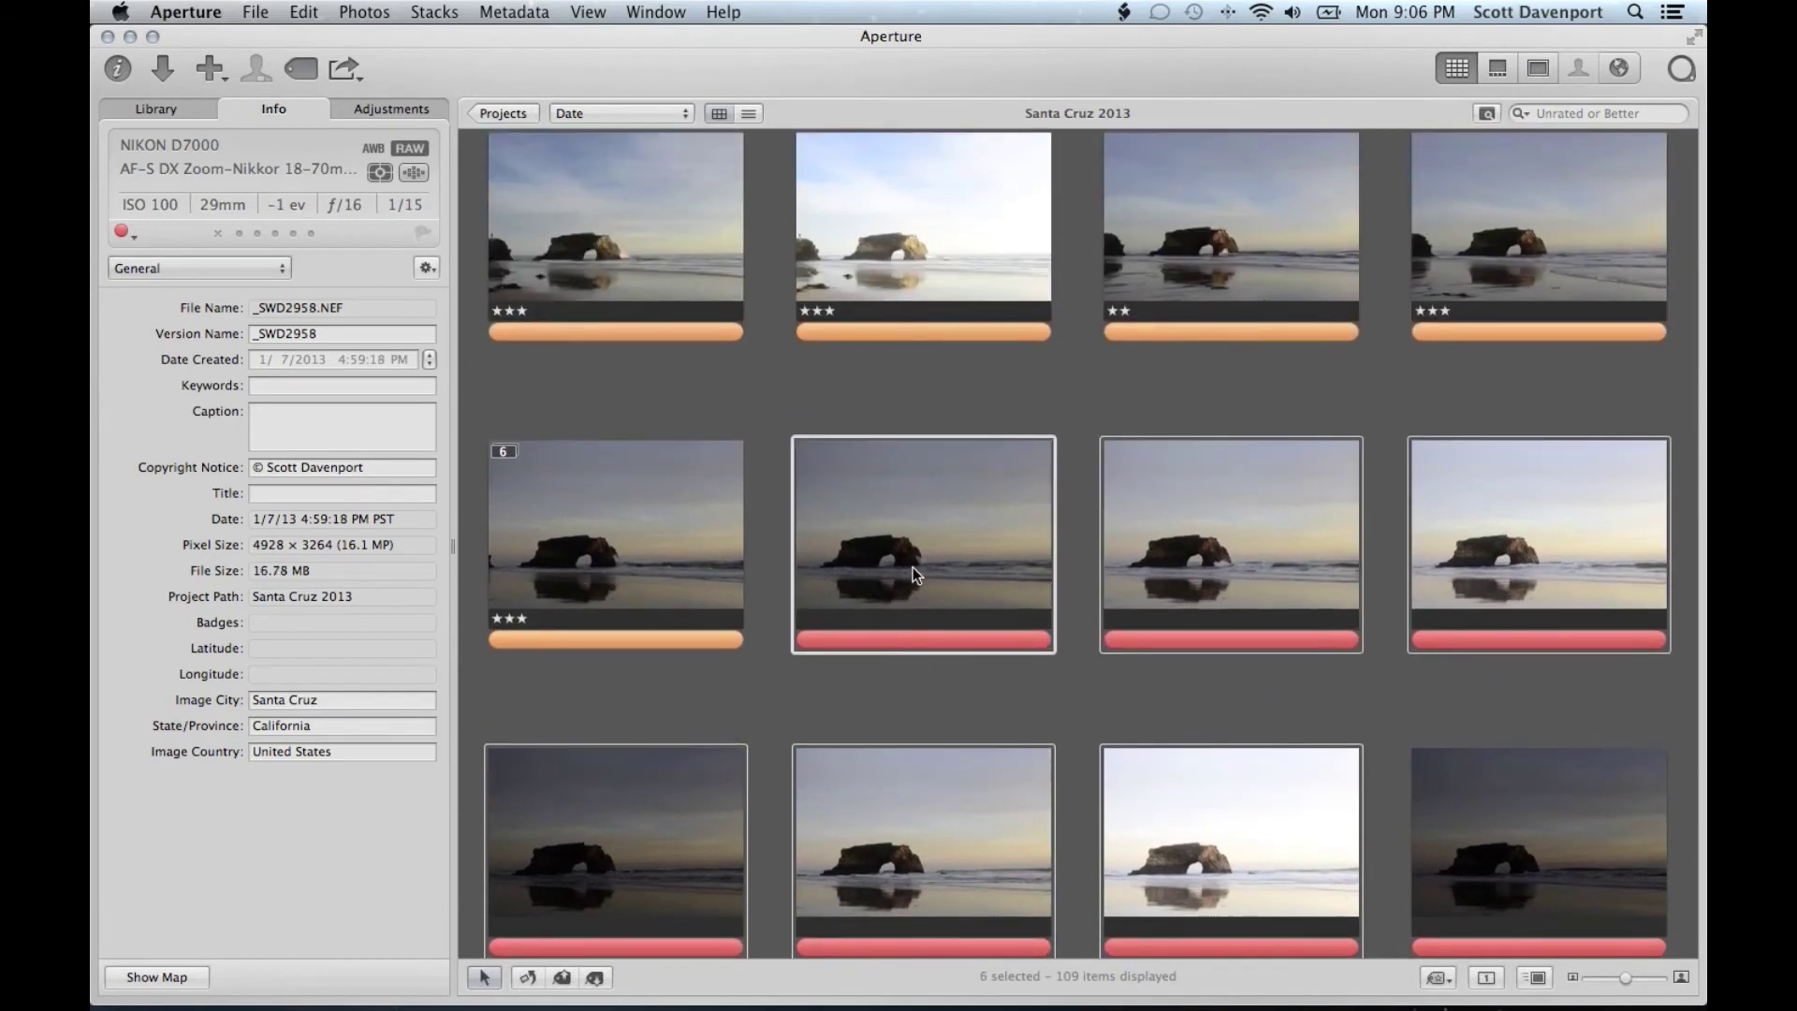
{"action": "key", "text": "3"}
{"action": "key", "text": "super+k"}
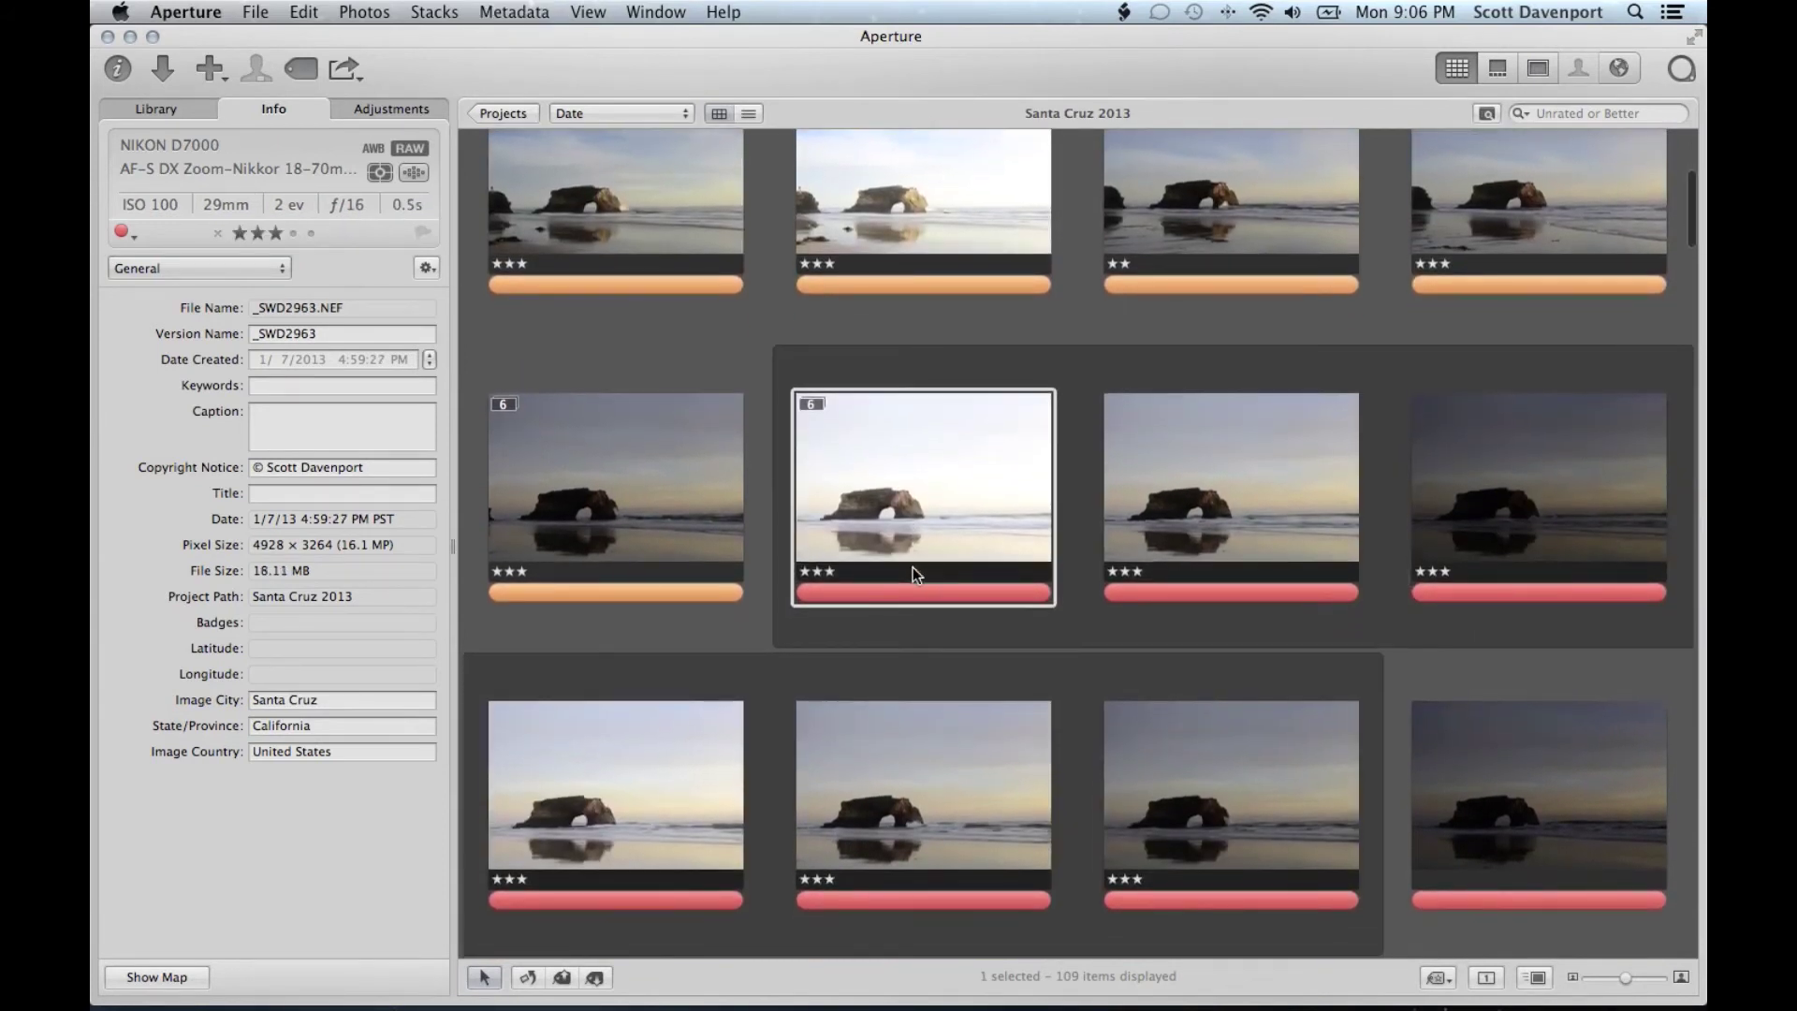
{"action": "key", "text": "alt+2"}
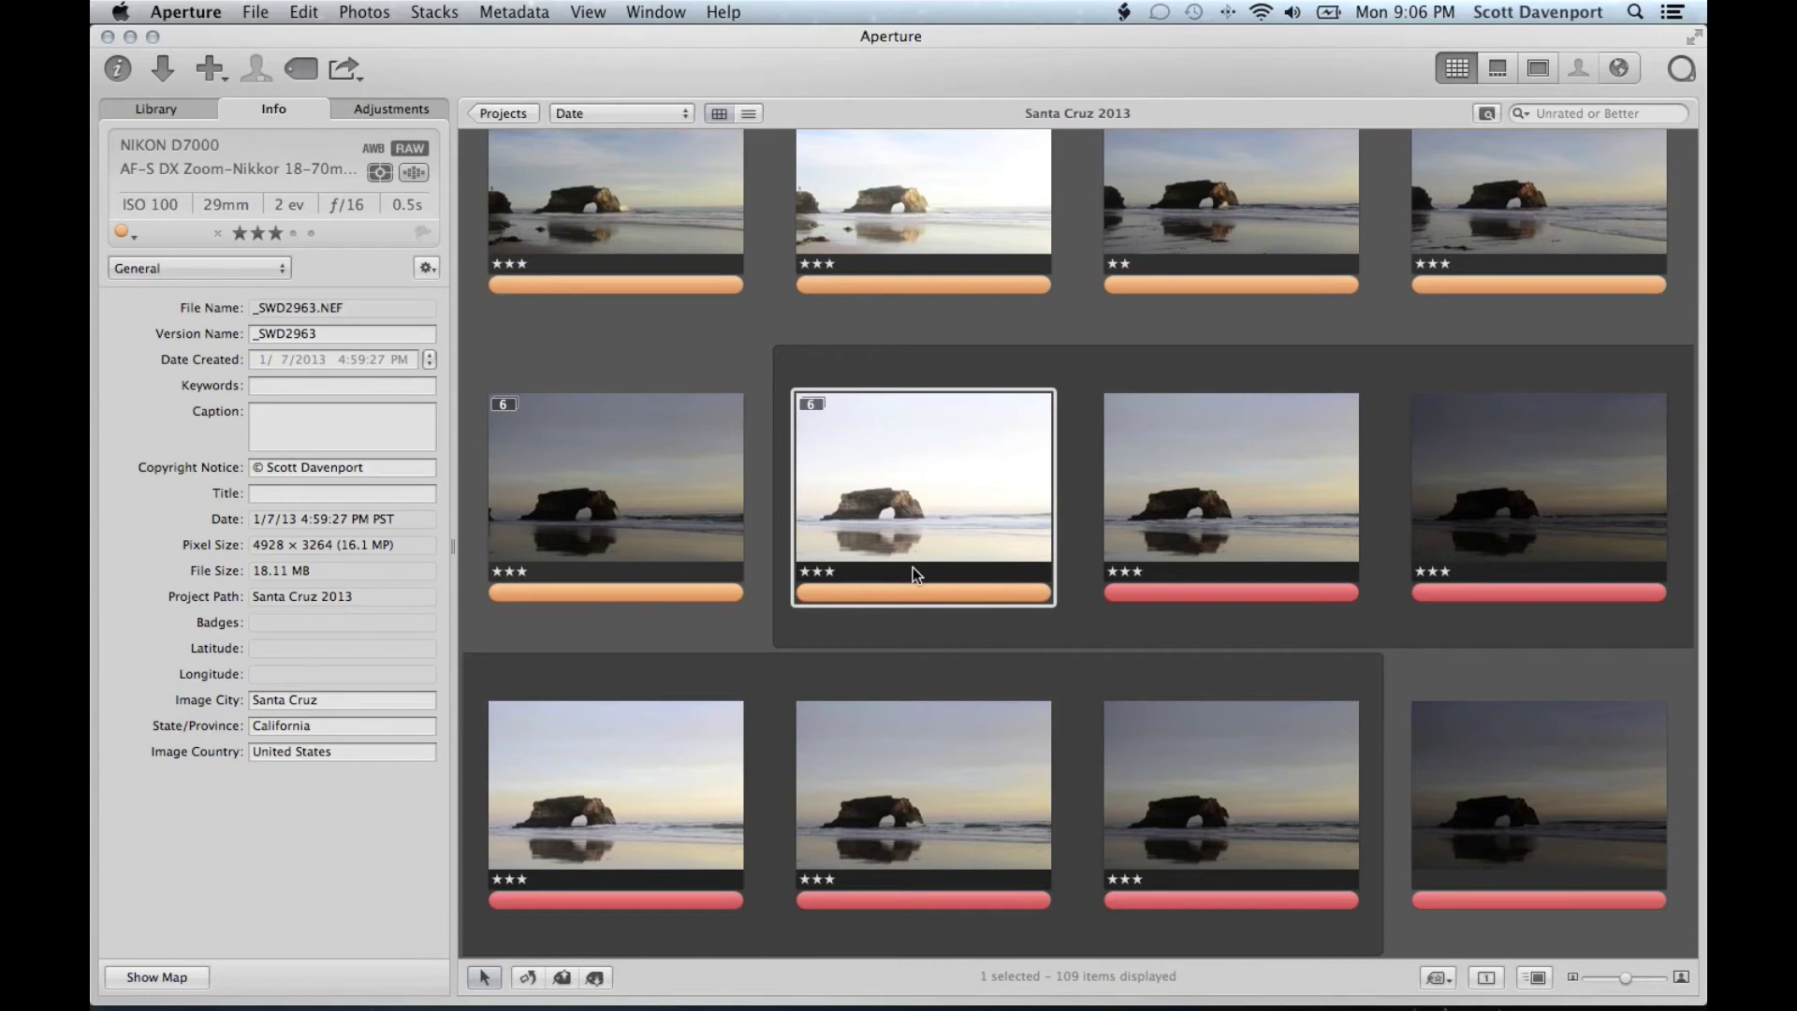
{"action": "key", "text": "shift+Right"}
{"action": "key", "text": "shift+Right"}
{"action": "key", "text": "shift+Right"}
{"action": "key", "text": "shift+Right"}
{"action": "key", "text": "shift+Right"}
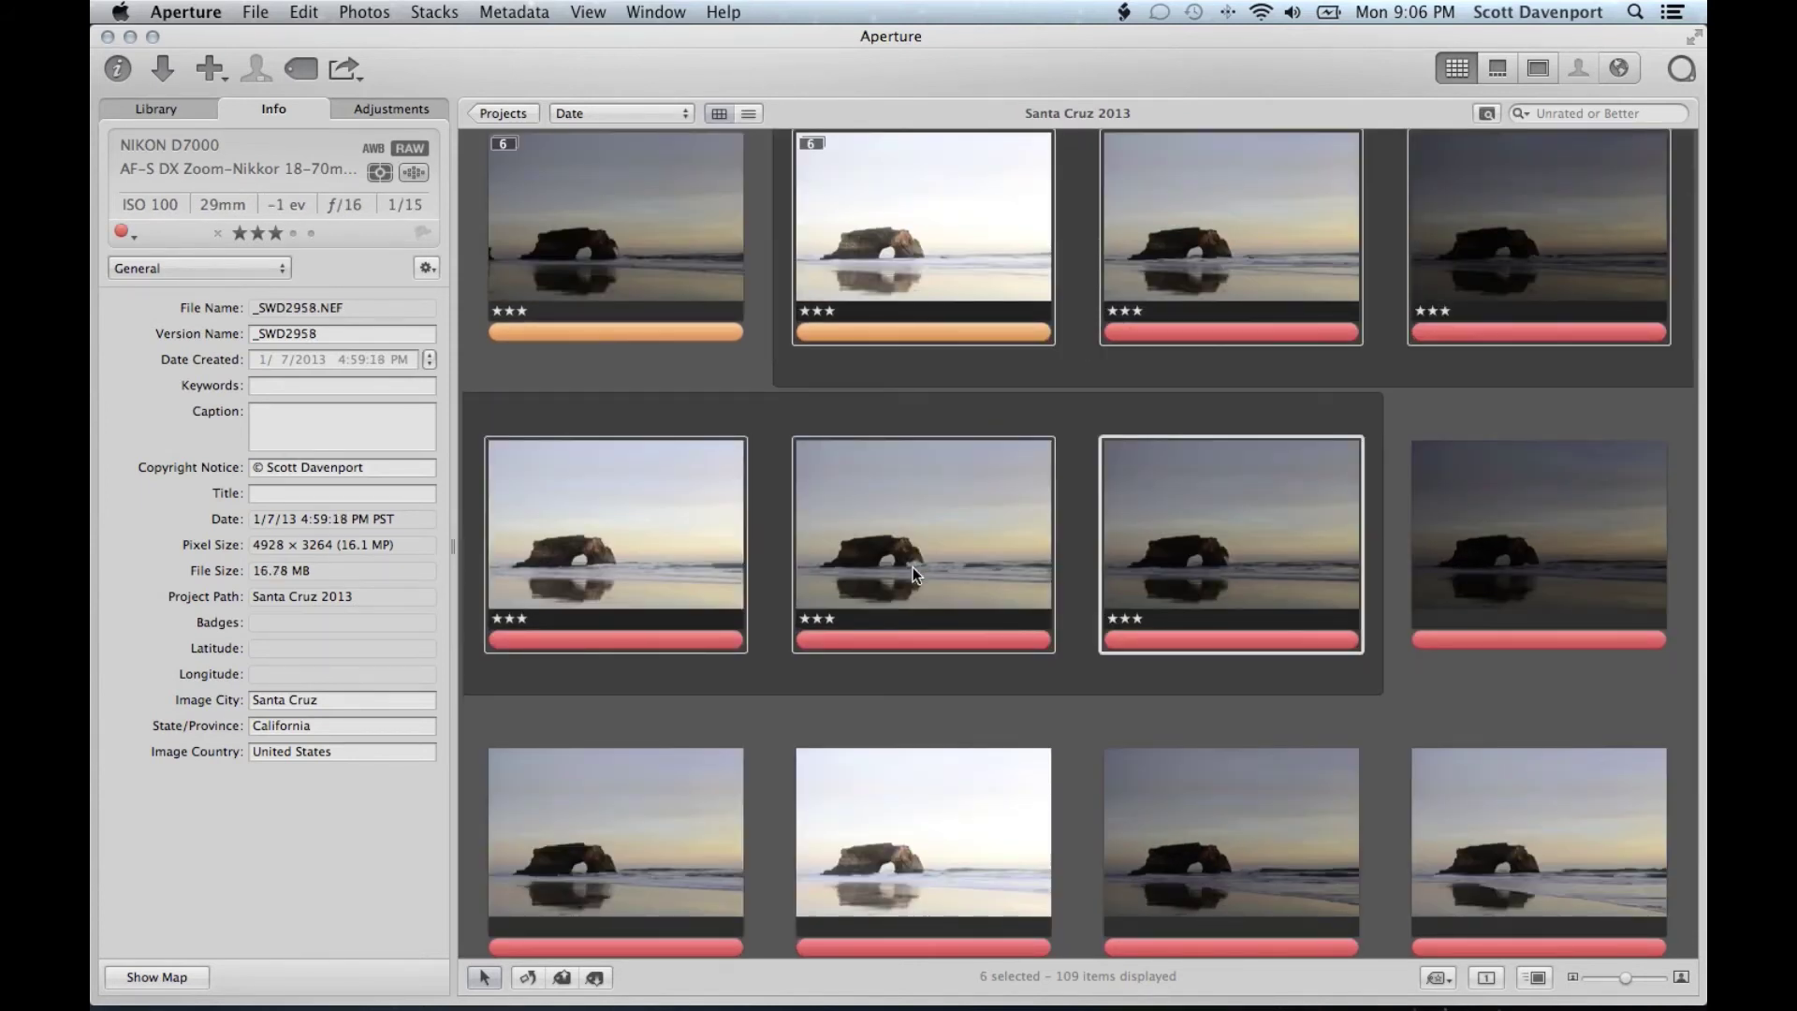
{"action": "key", "text": "alt+2"}
Reject the next six photos, _SWD2964 through _SWD2969
{"action": "key", "text": "Right"}
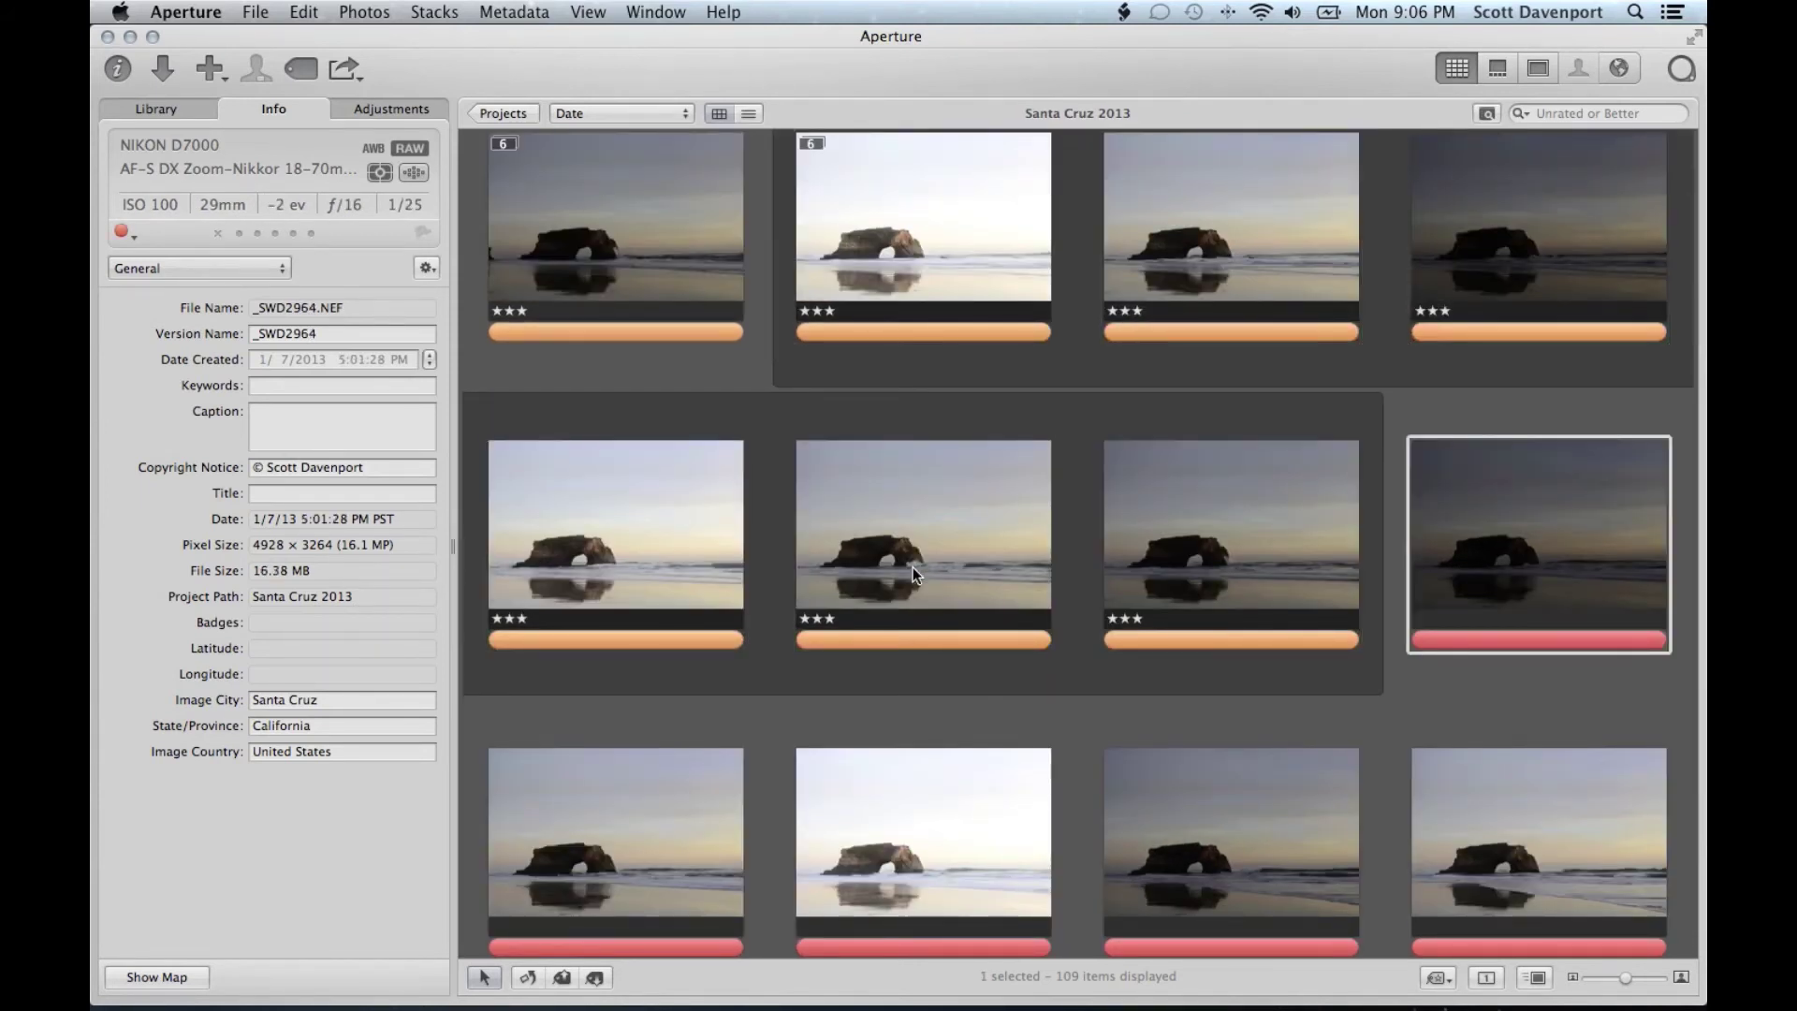
{"action": "key", "text": "Right"}
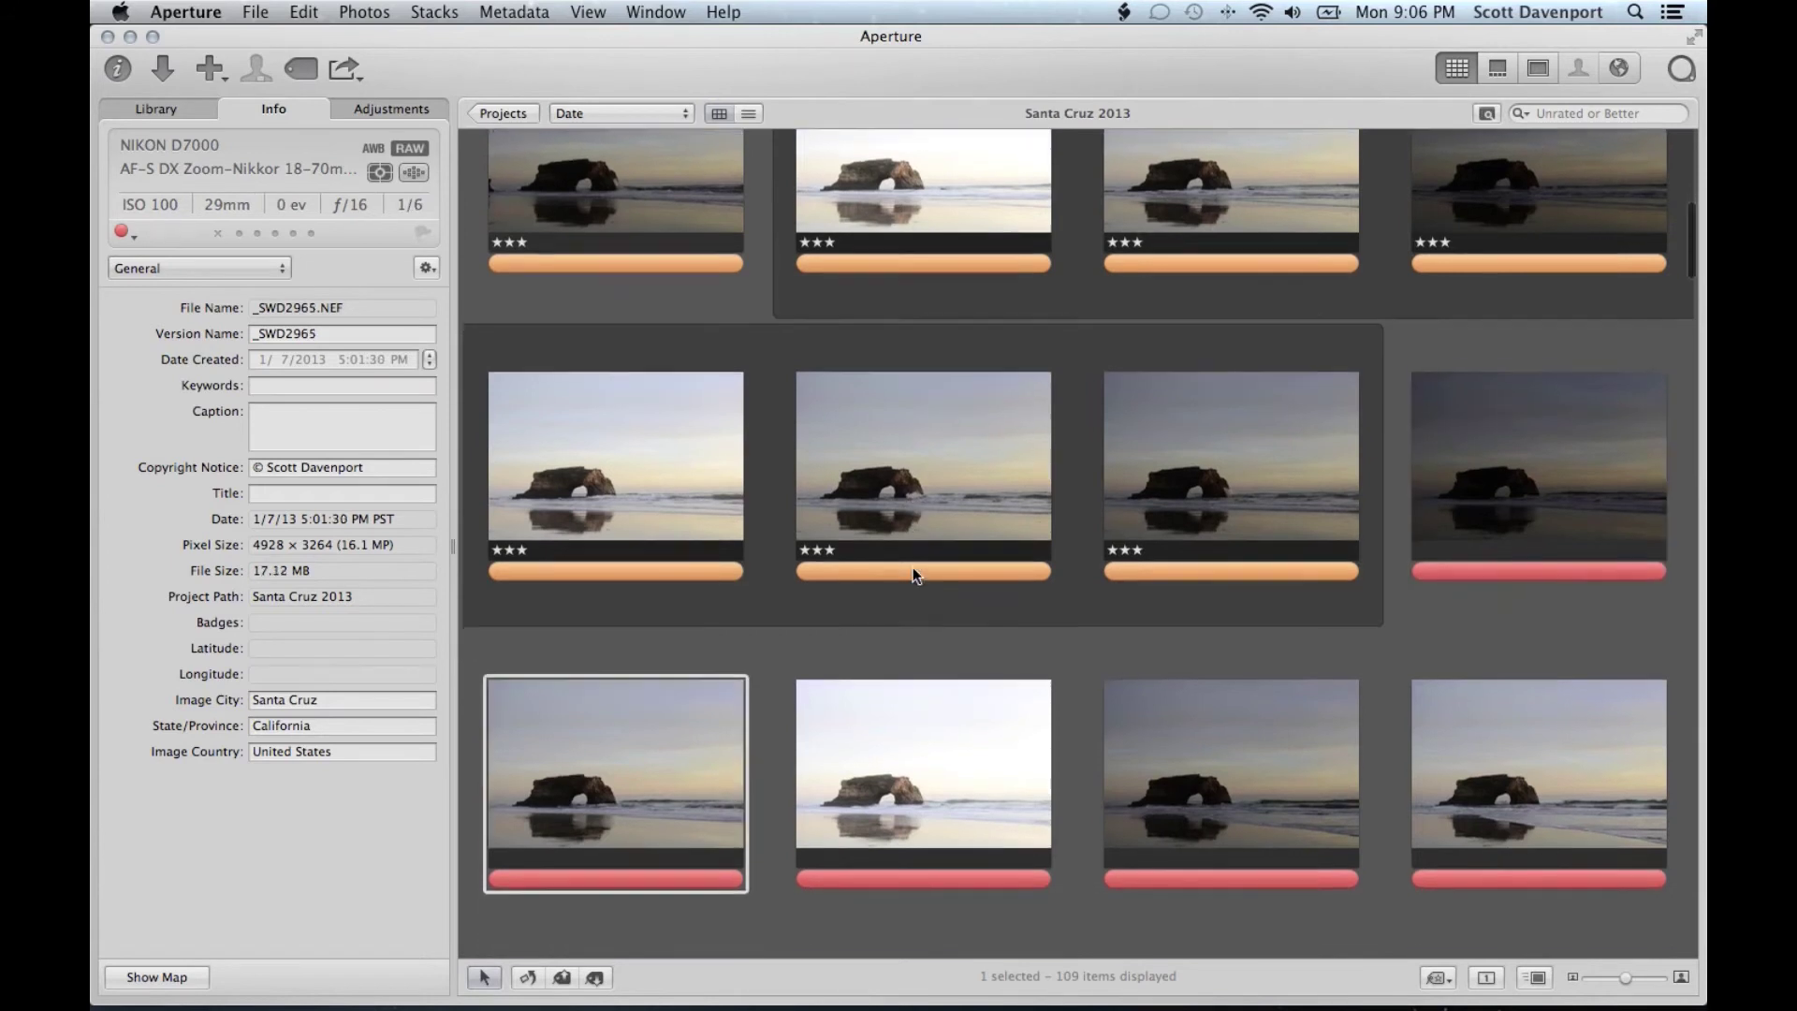
{"action": "key", "text": "Left"}
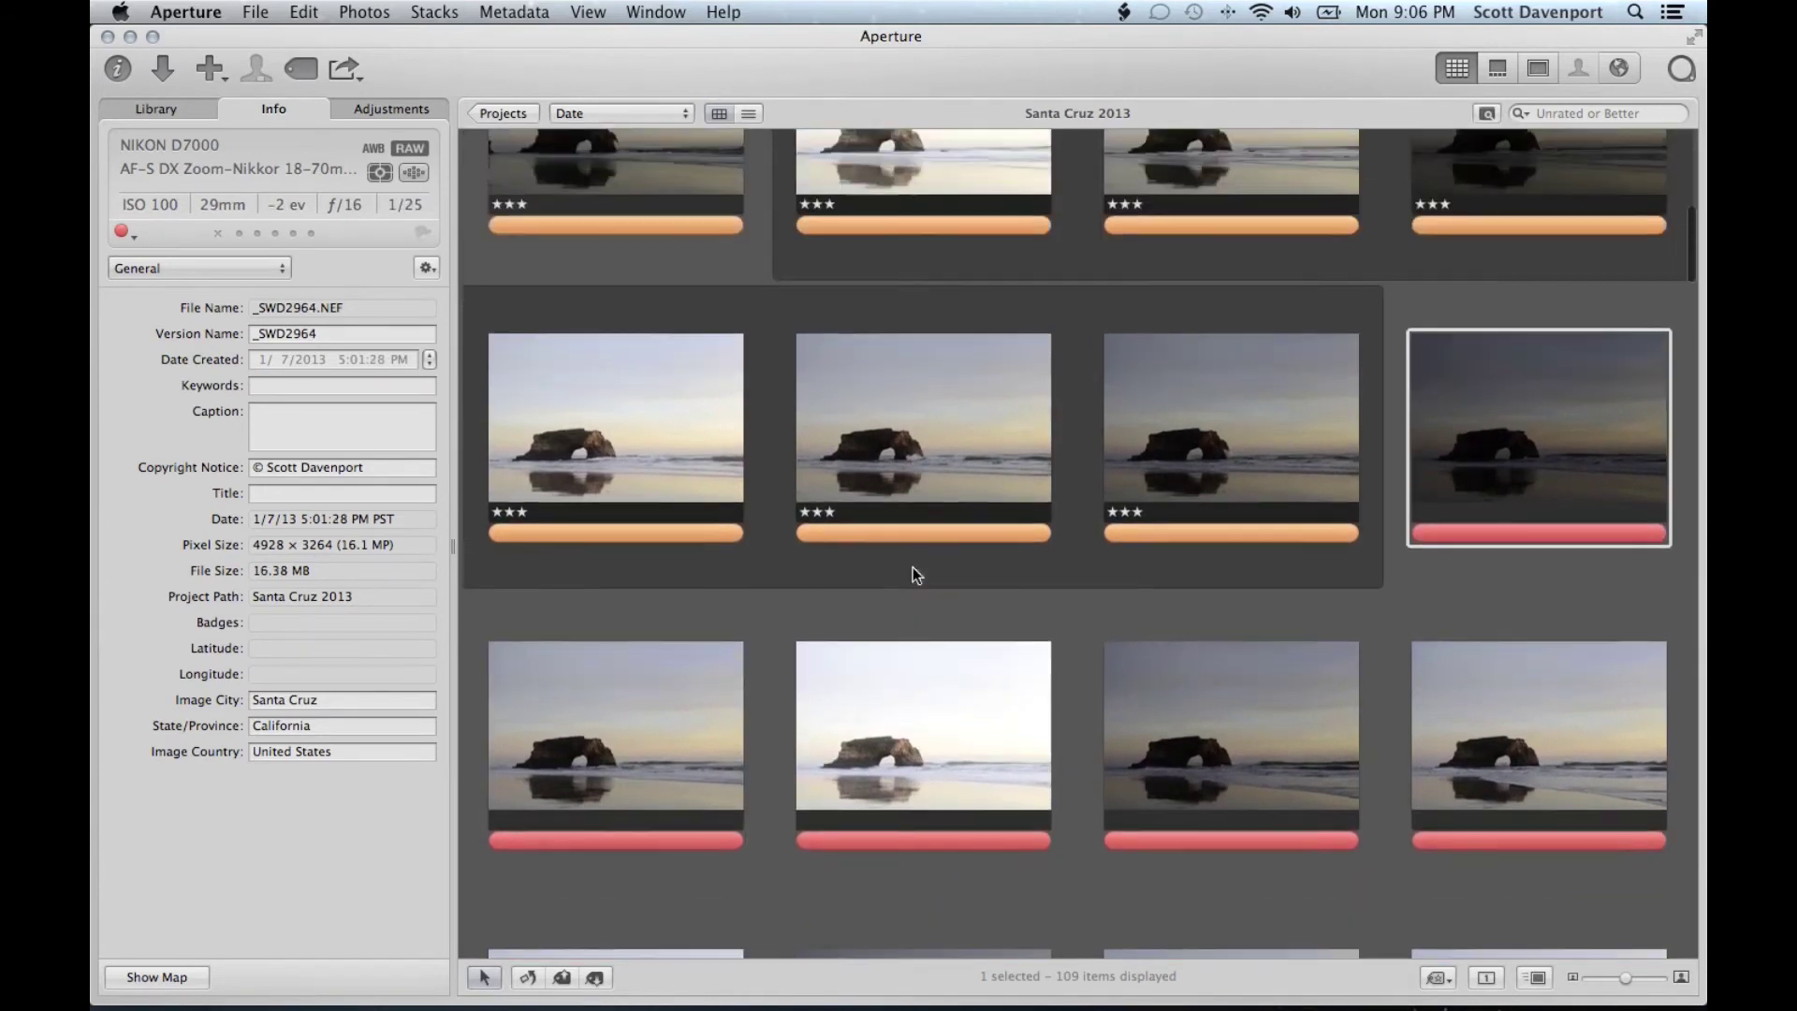
{"action": "key", "text": "shift+Right"}
{"action": "key", "text": "shift+Right"}
{"action": "key", "text": "shift+Right"}
{"action": "key", "text": "shift+Right"}
{"action": "key", "text": "shift+Right"}
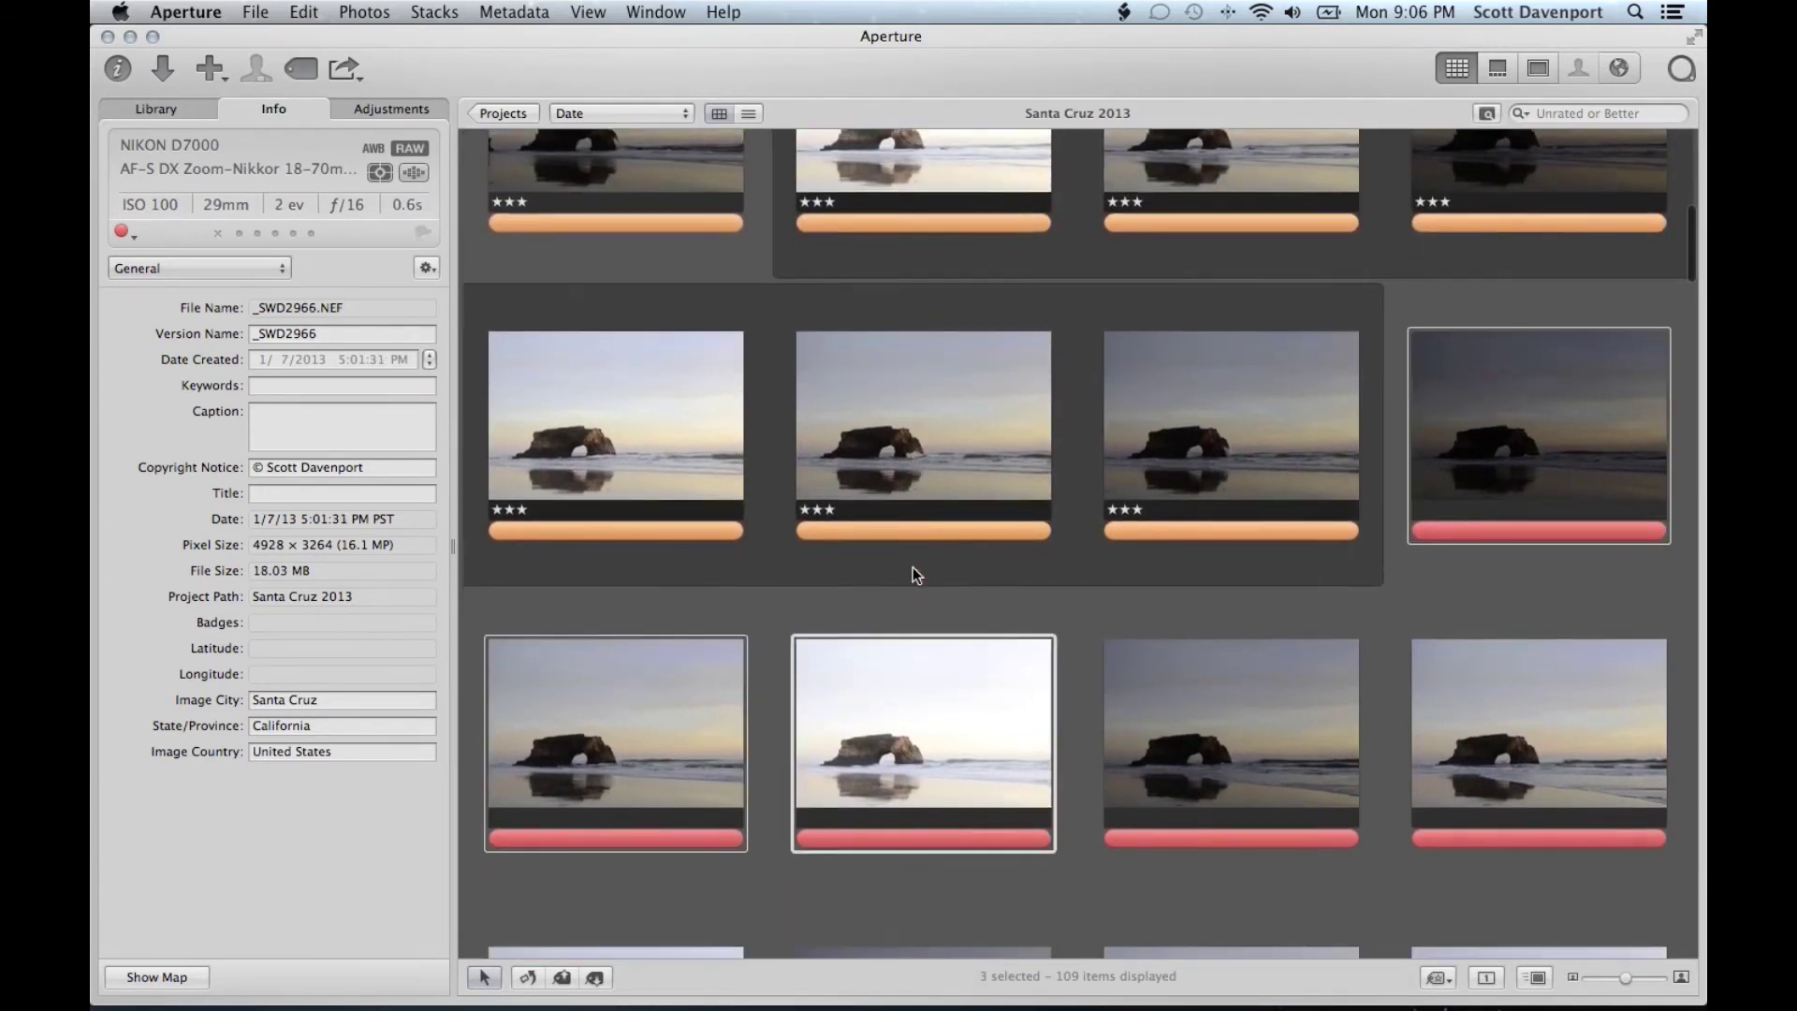
{"action": "scroll", "coordinate": [913, 569], "scroll_direction": "down", "scroll_amount": 3}
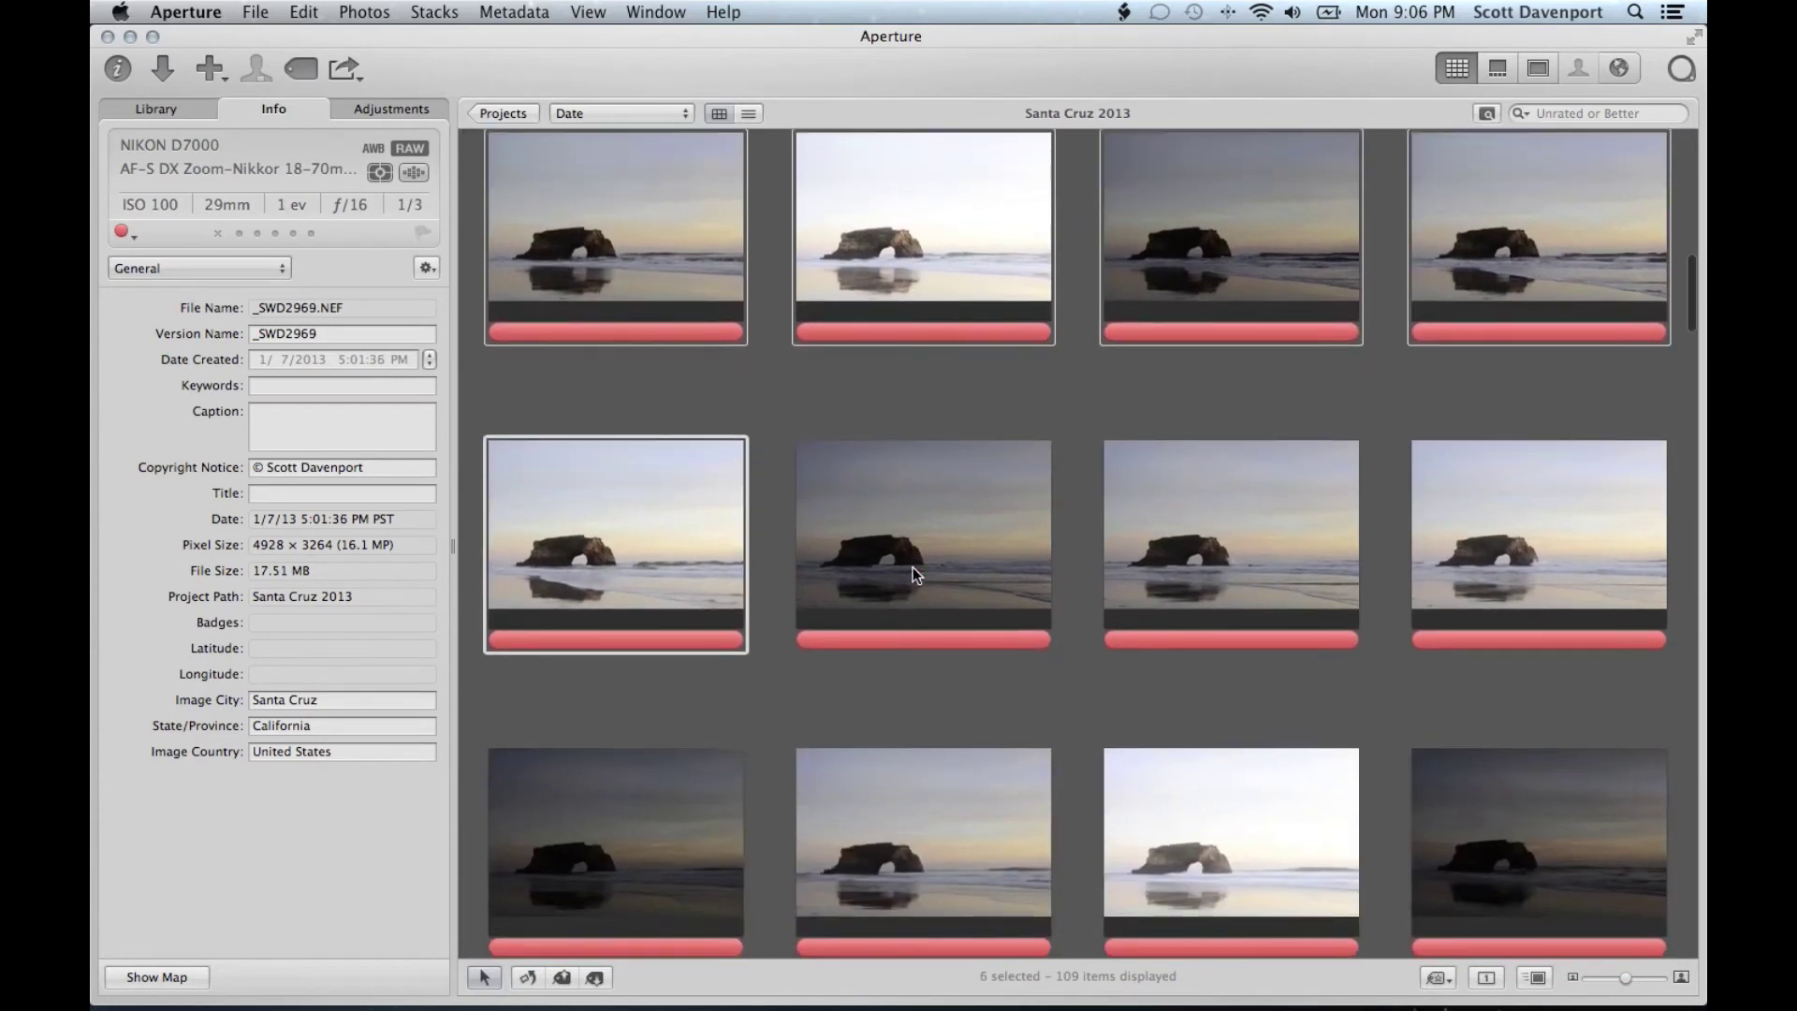
{"action": "key", "text": "9"}
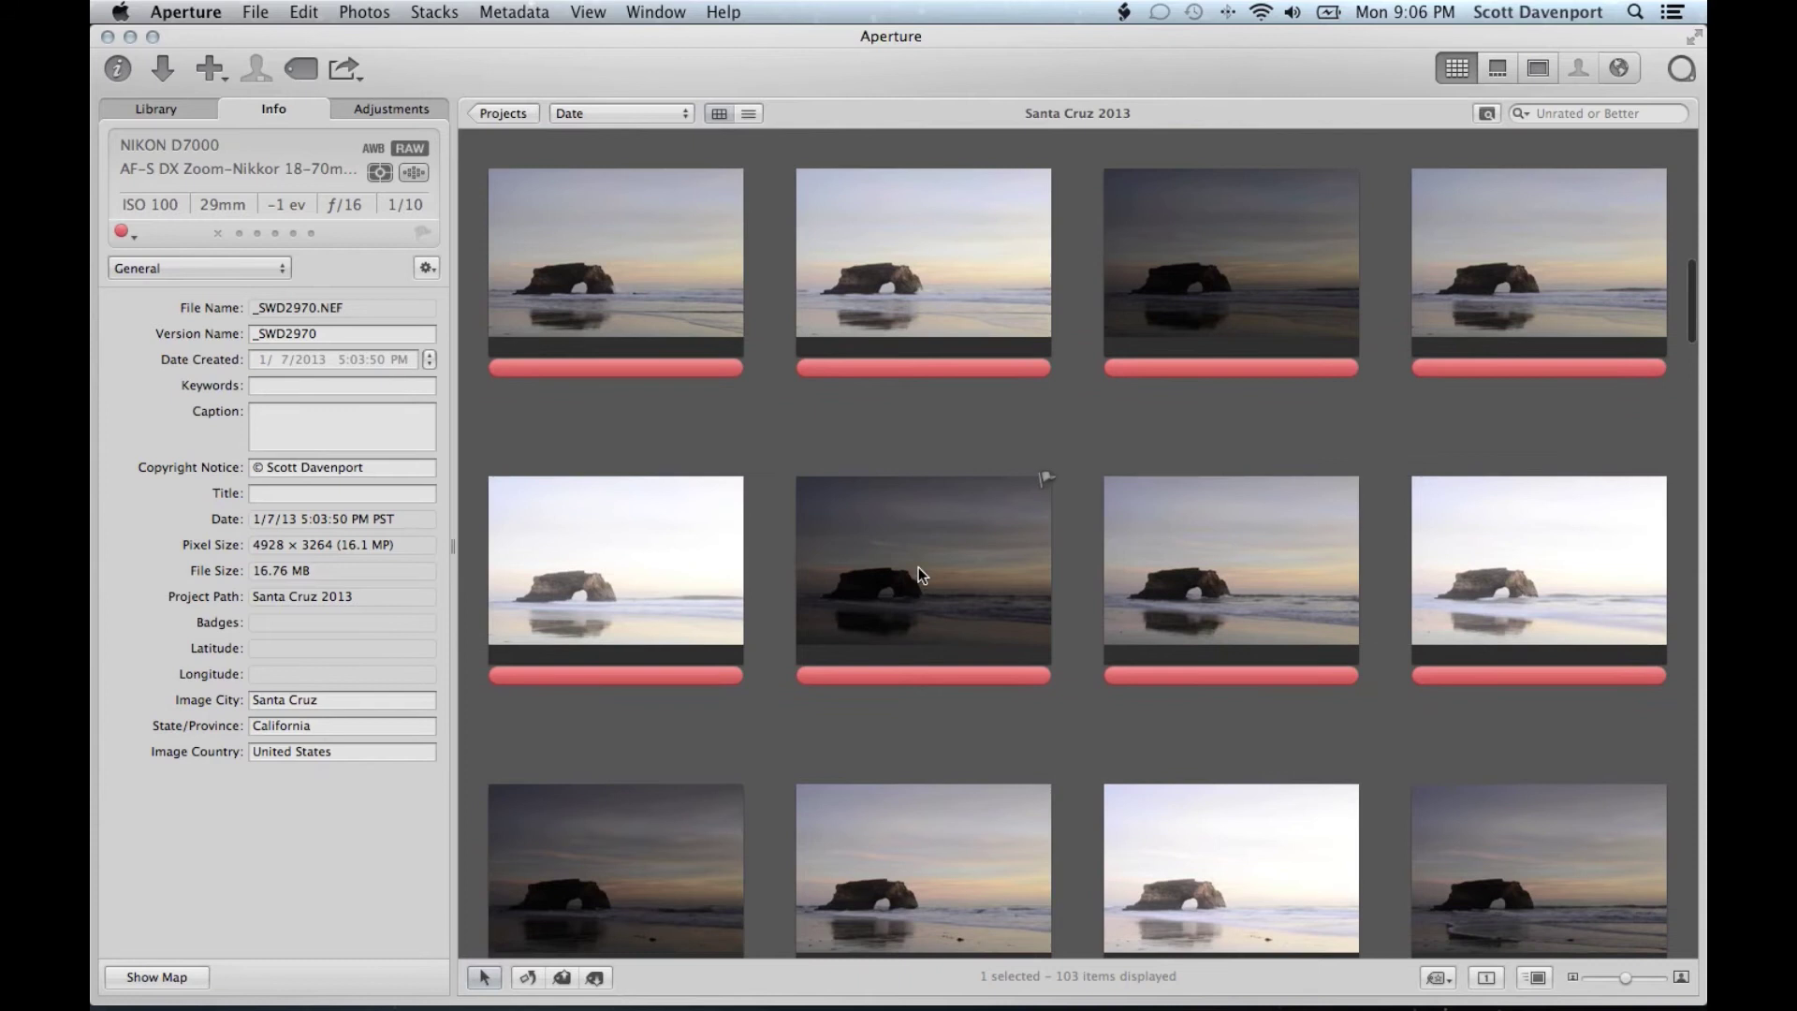
{"action": "scroll", "coordinate": [916, 567], "scroll_direction": "up", "scroll_amount": 3}
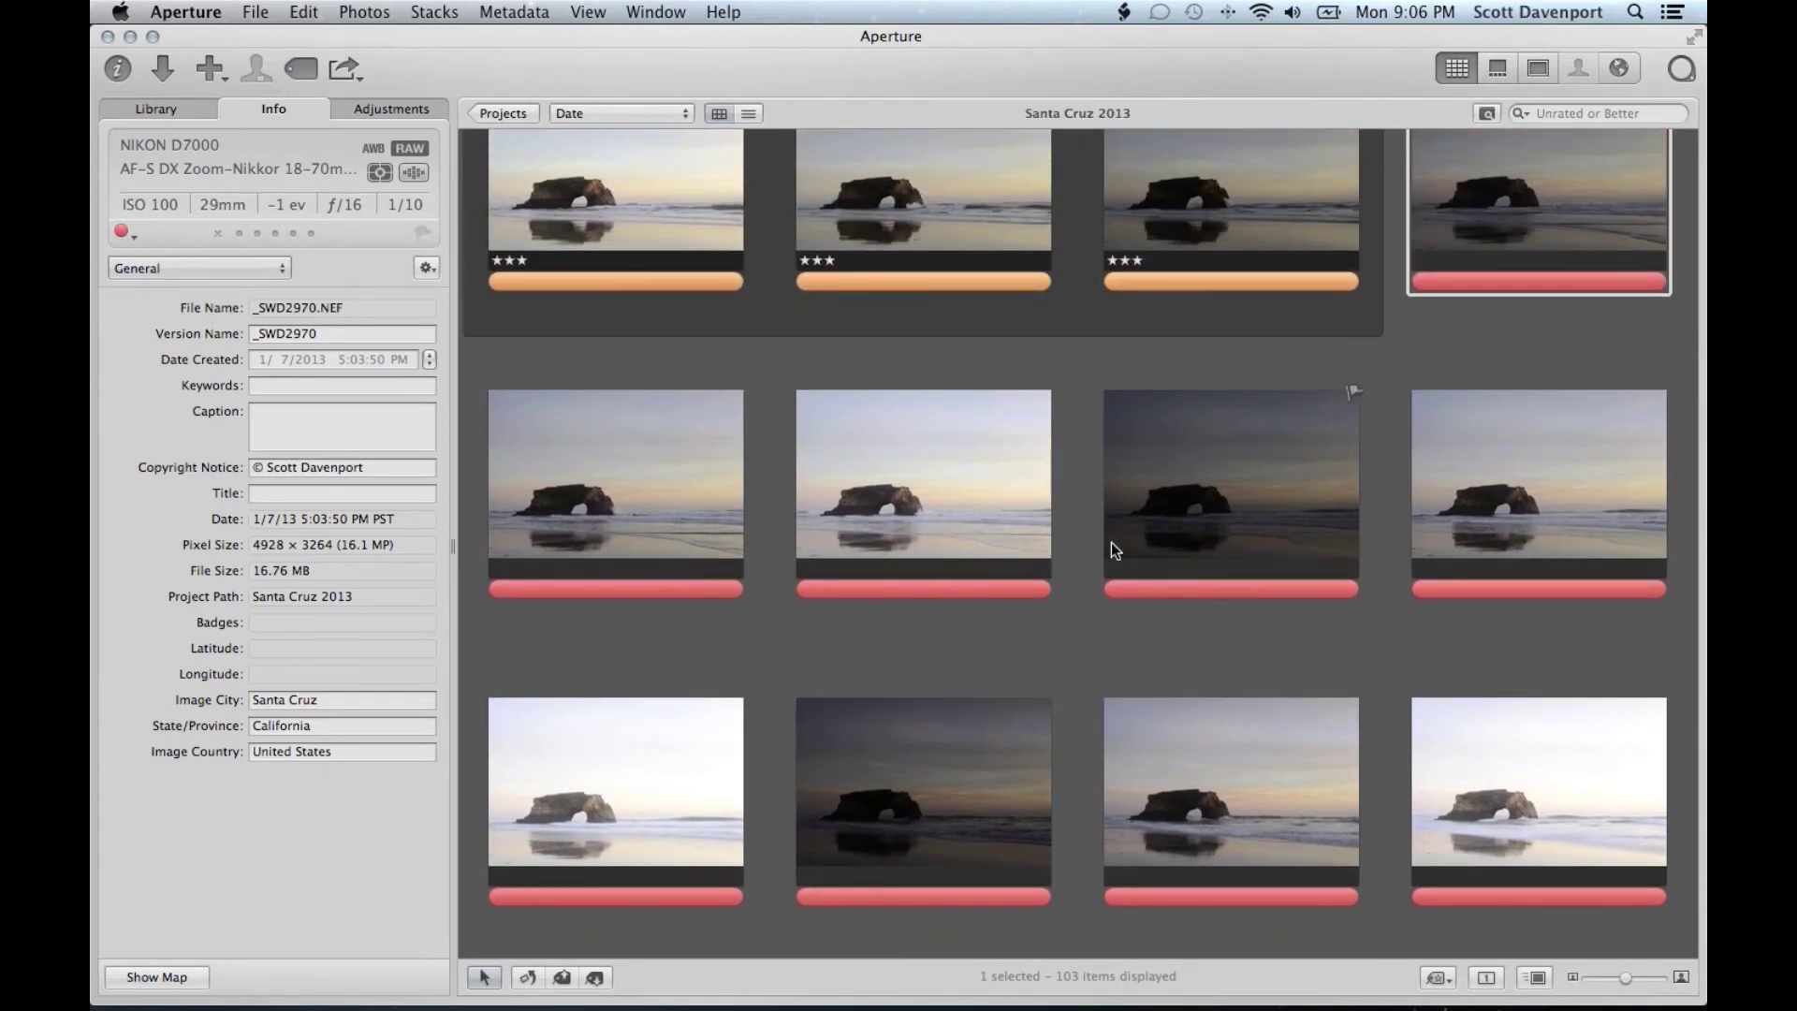
Give the six photos starting at _SWD2973 three stars and an orange label
{"action": "left_click", "coordinate": [1247, 456]}
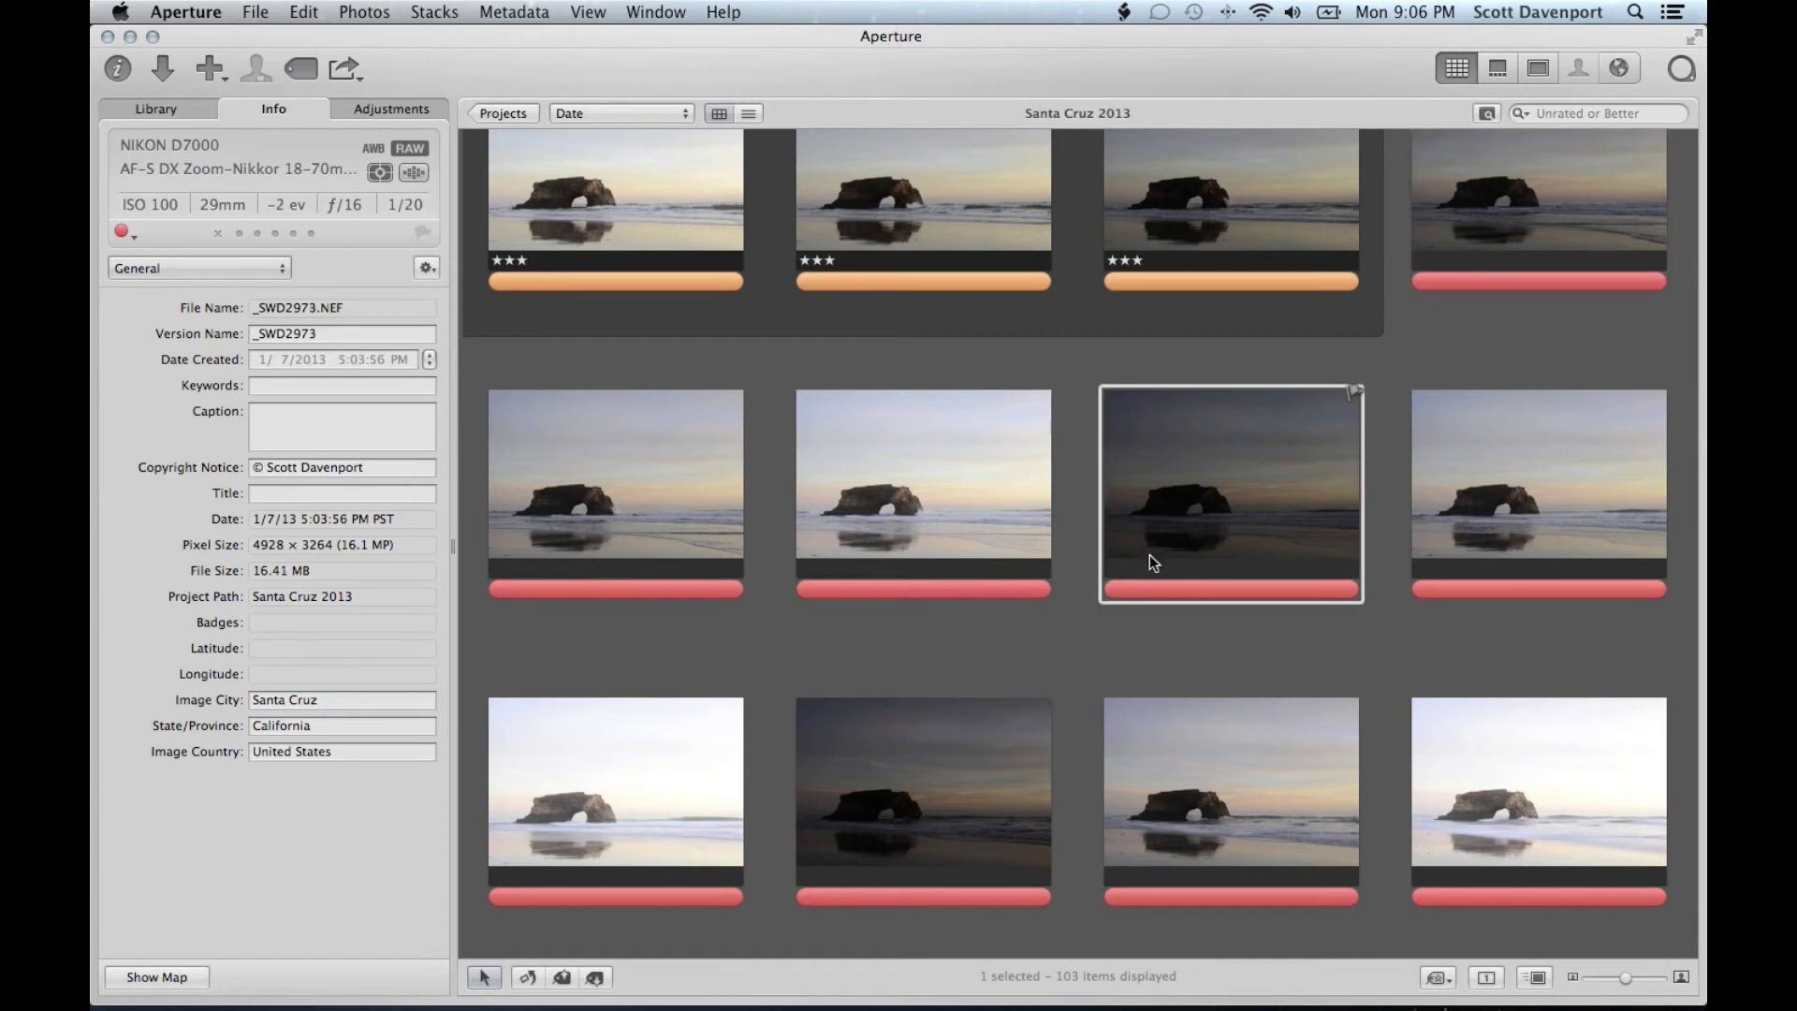
{"action": "left_click", "coordinate": [988, 764]}
{"action": "left_click", "coordinate": [1187, 500]}
{"action": "left_click", "coordinate": [991, 735]}
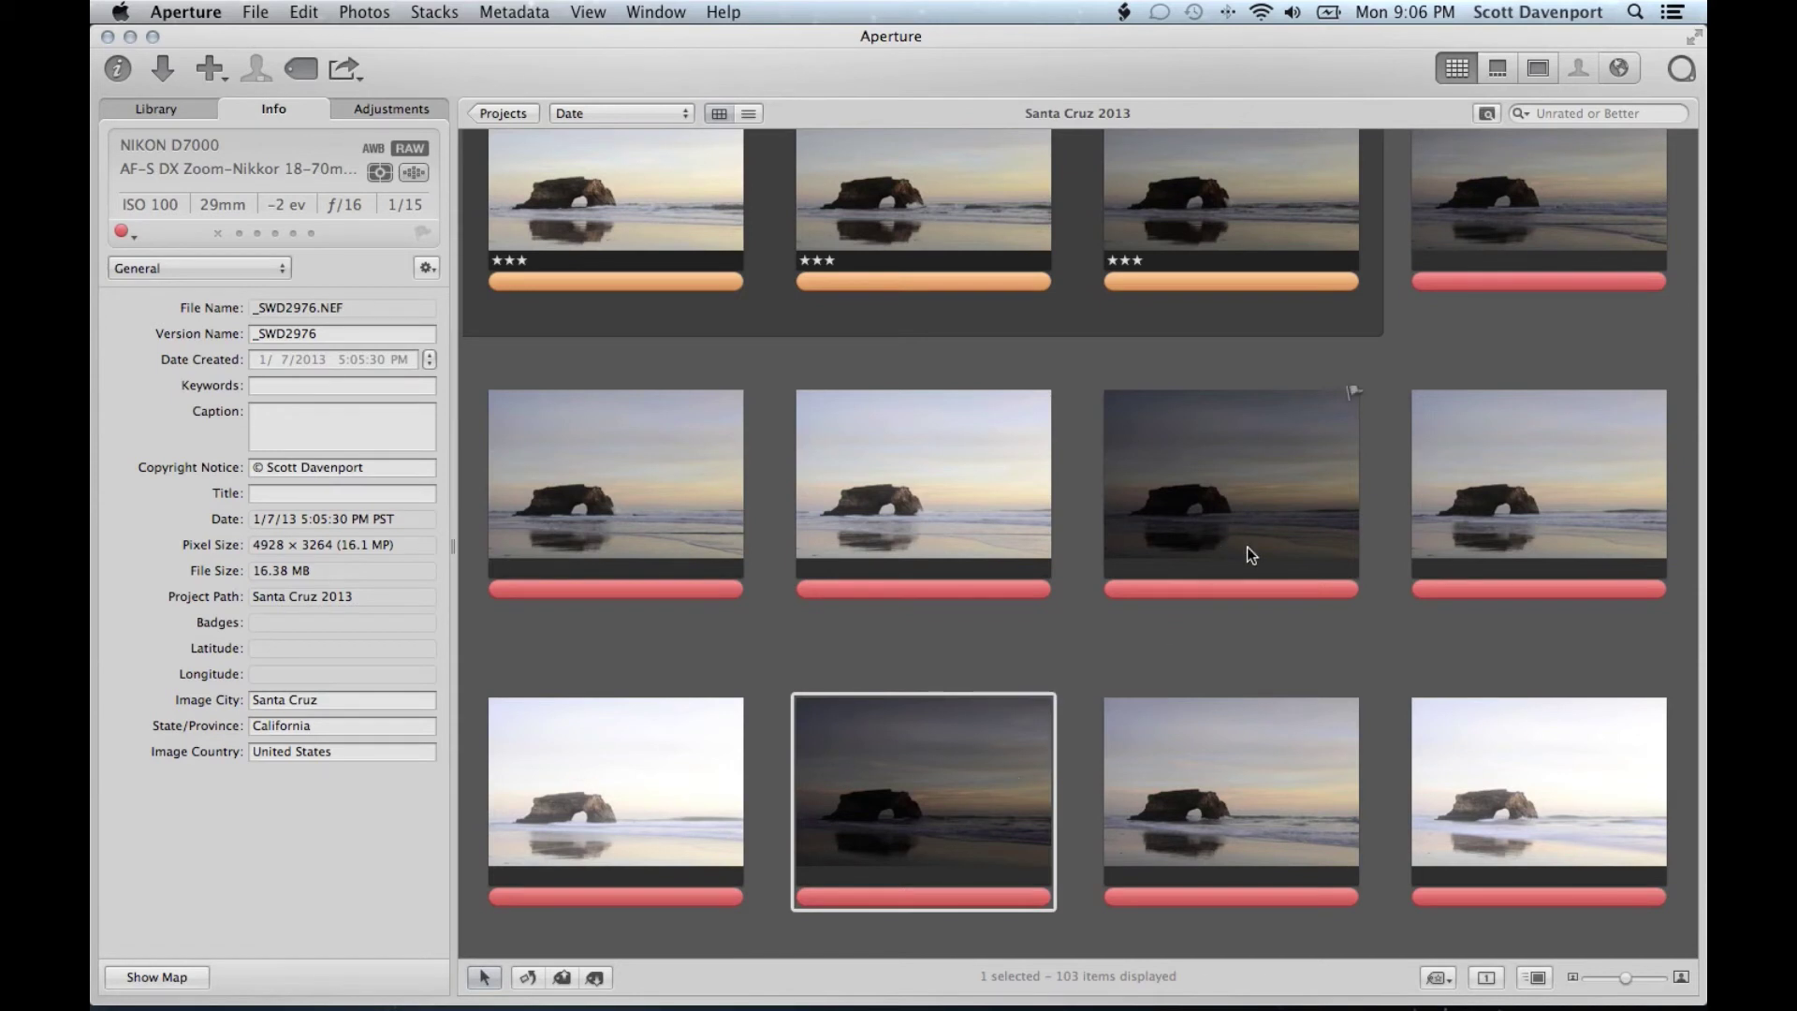
{"action": "left_click", "coordinate": [1212, 516]}
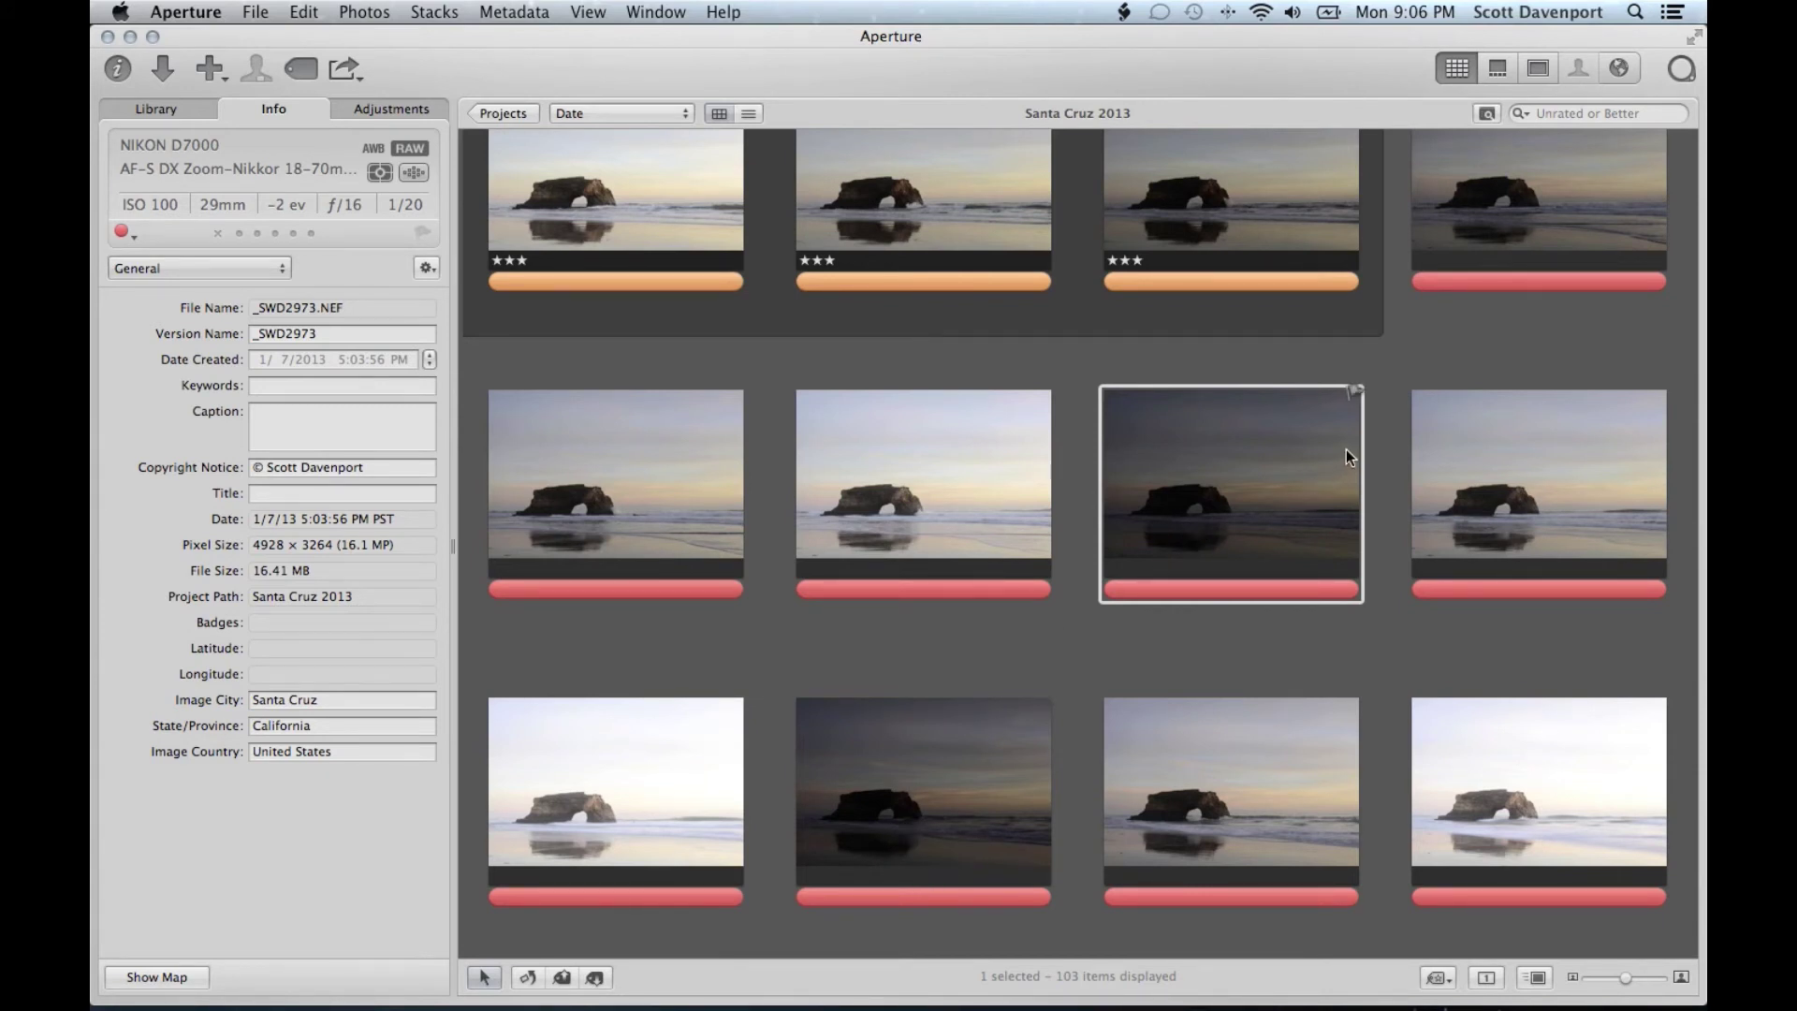
{"action": "left_click", "coordinate": [1509, 220], "text": "super"}
{"action": "key", "text": "shift+Right"}
{"action": "key", "text": "shift+Right"}
{"action": "key", "text": "shift+Right"}
{"action": "key", "text": "shift+Right"}
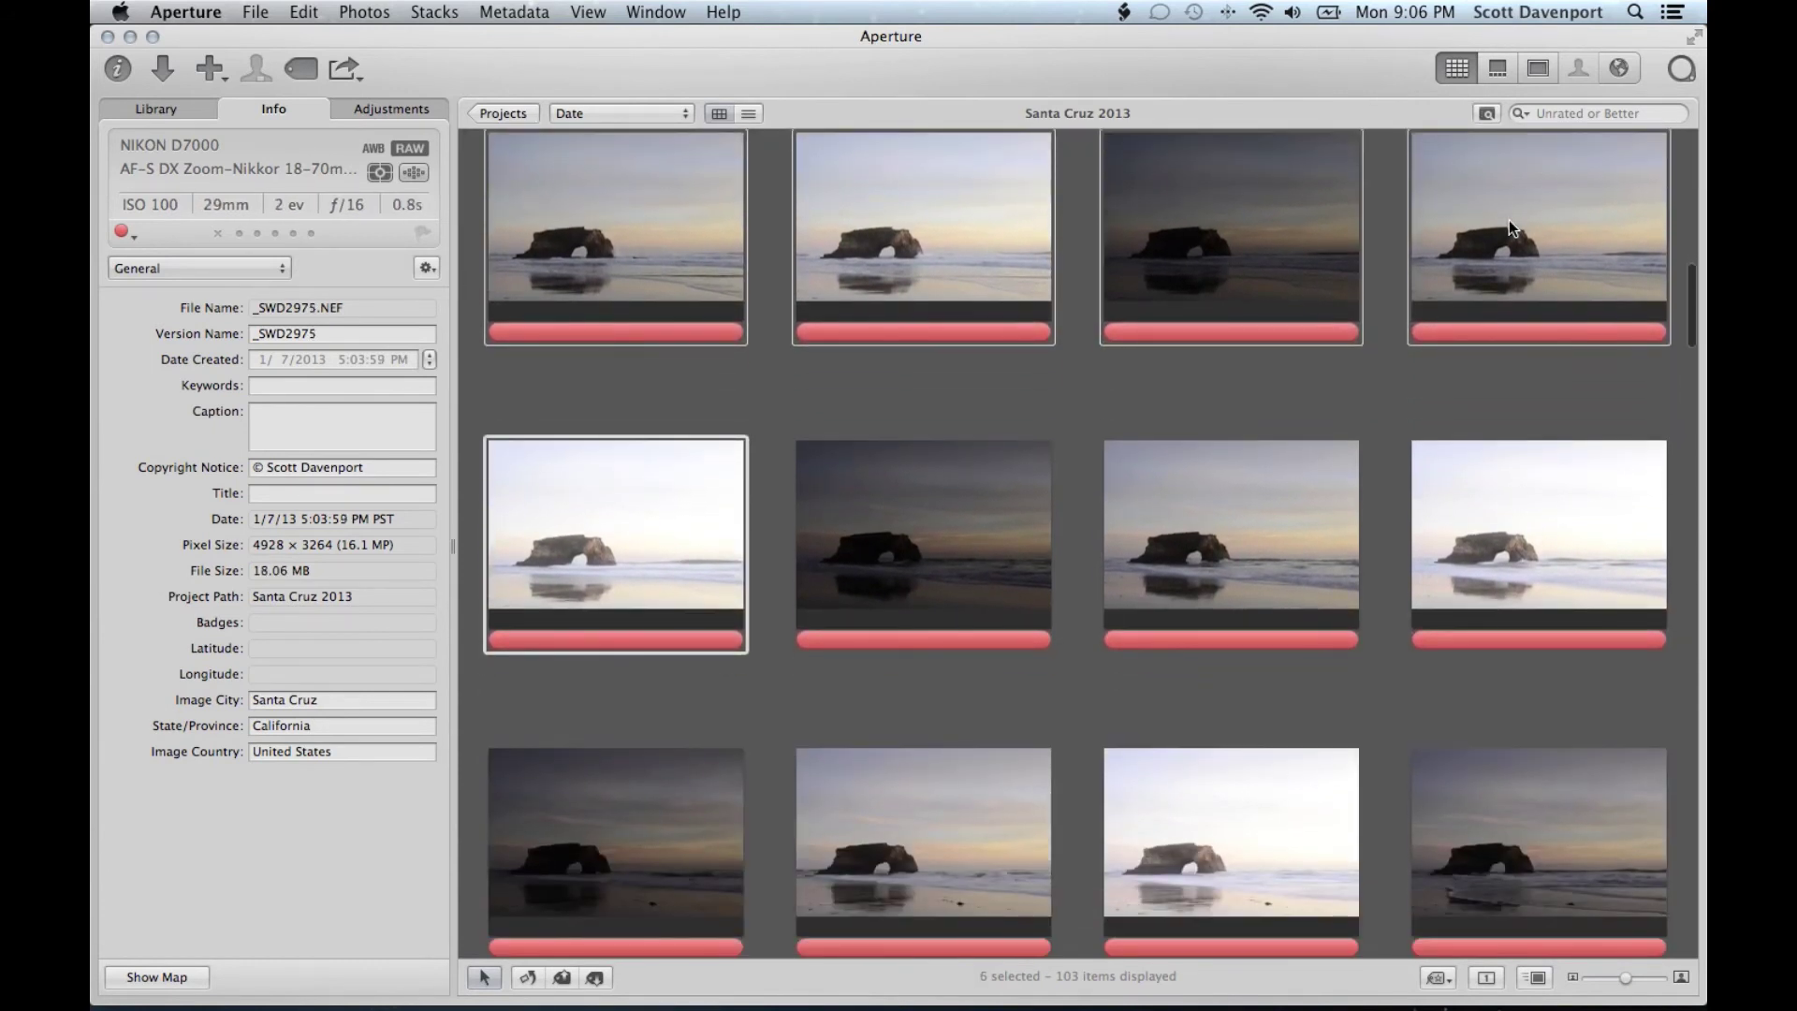
{"action": "key", "text": "3"}
{"action": "key", "text": "alt+2"}
Reject photos _SWD2976 through _SWD2981 so they drop from the grid
{"action": "key", "text": "Right"}
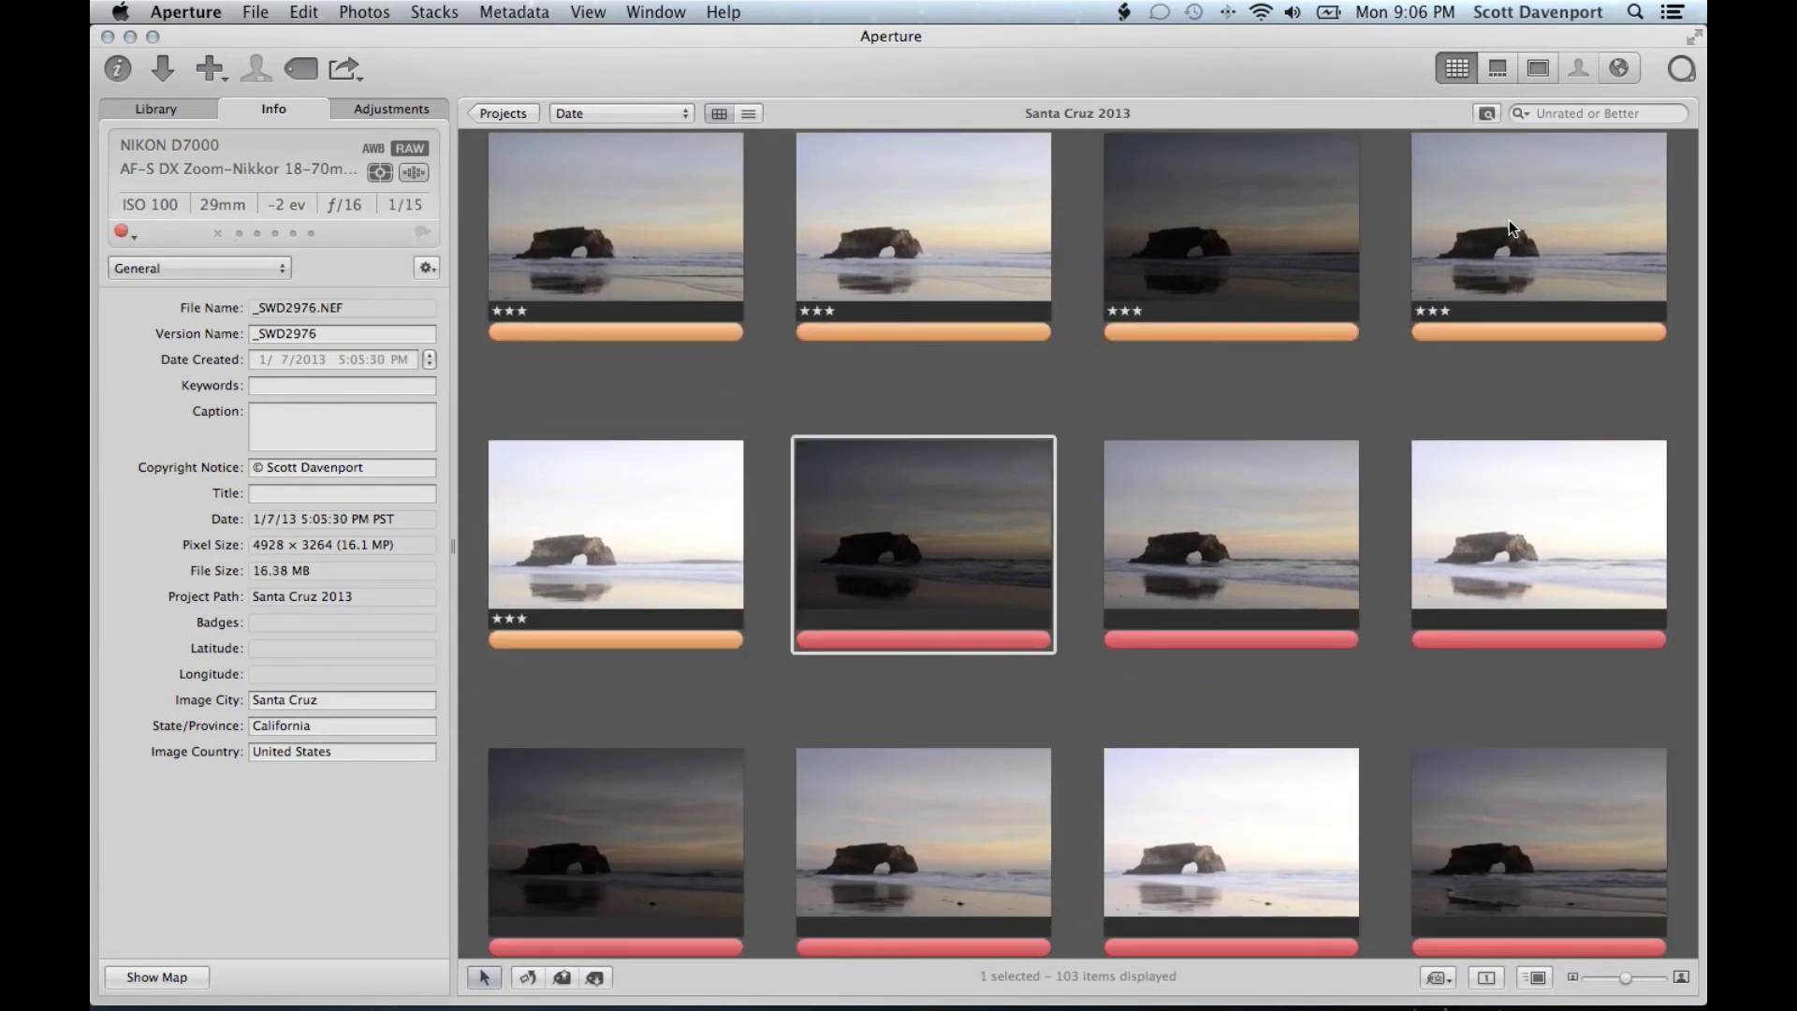
{"action": "key", "text": "Right"}
{"action": "key", "text": "Right"}
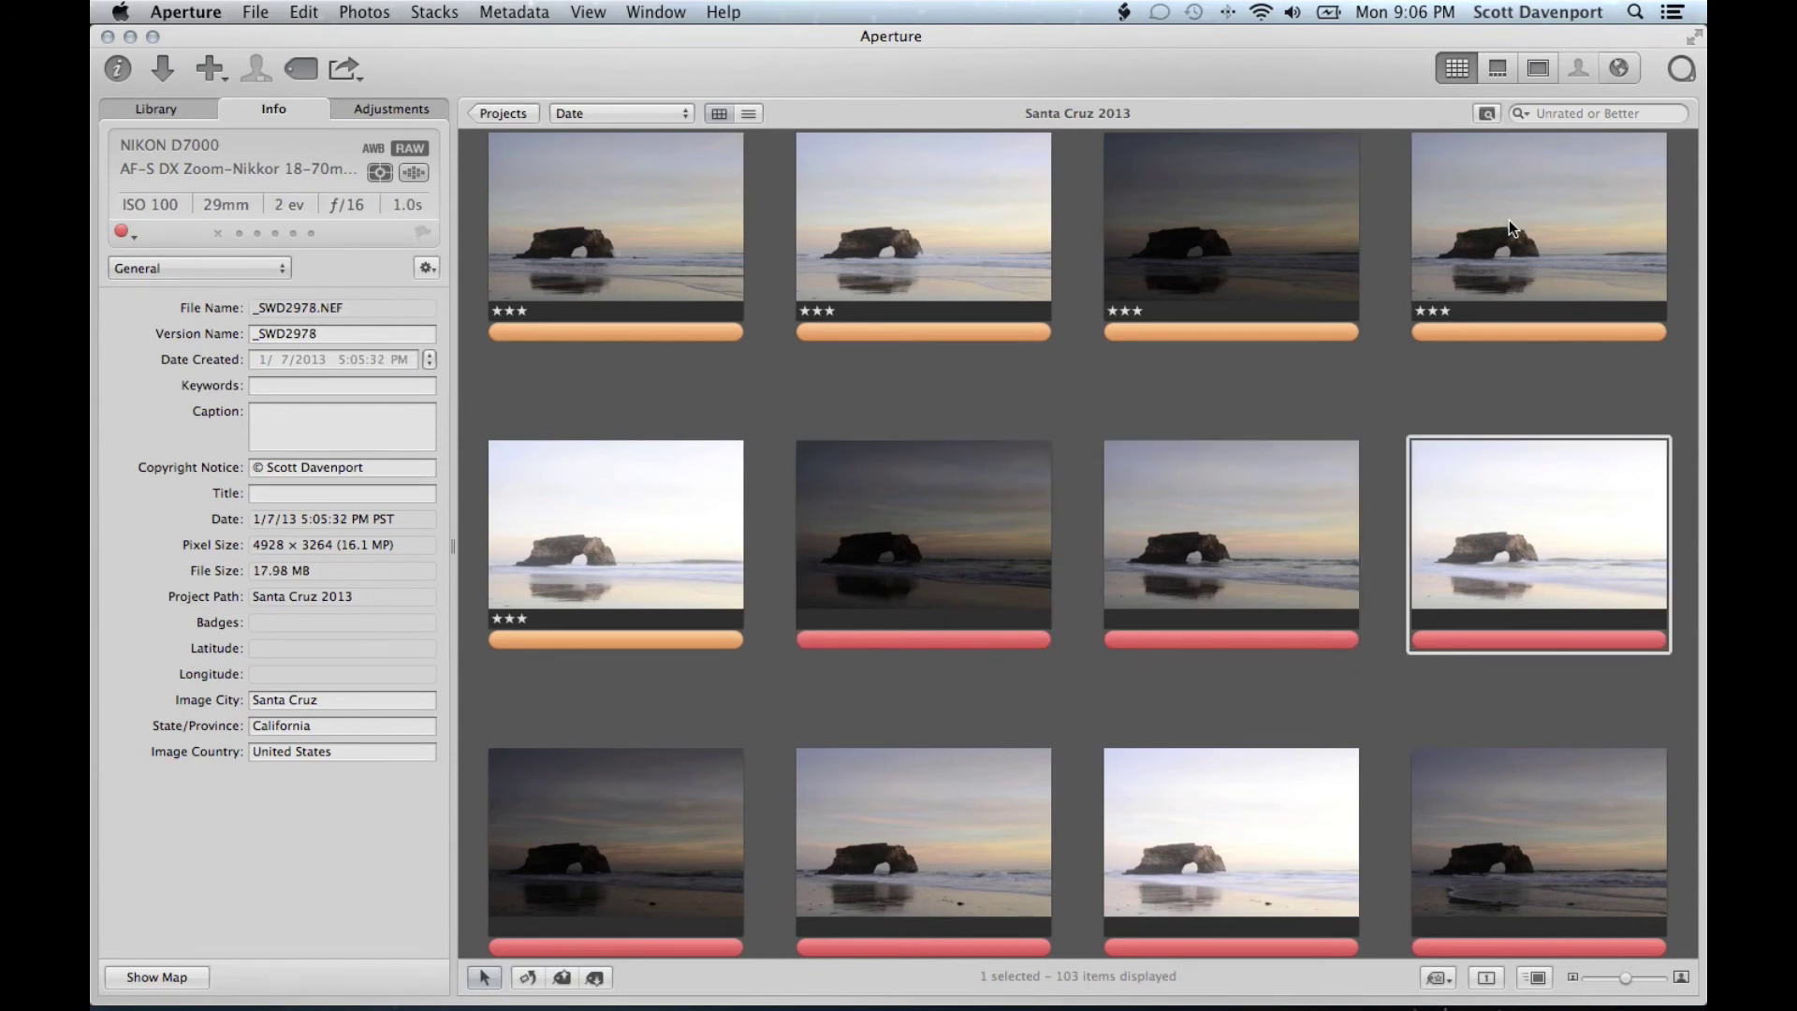
{"action": "key", "text": "Right"}
{"action": "key", "text": "Right"}
{"action": "key", "text": "Right"}
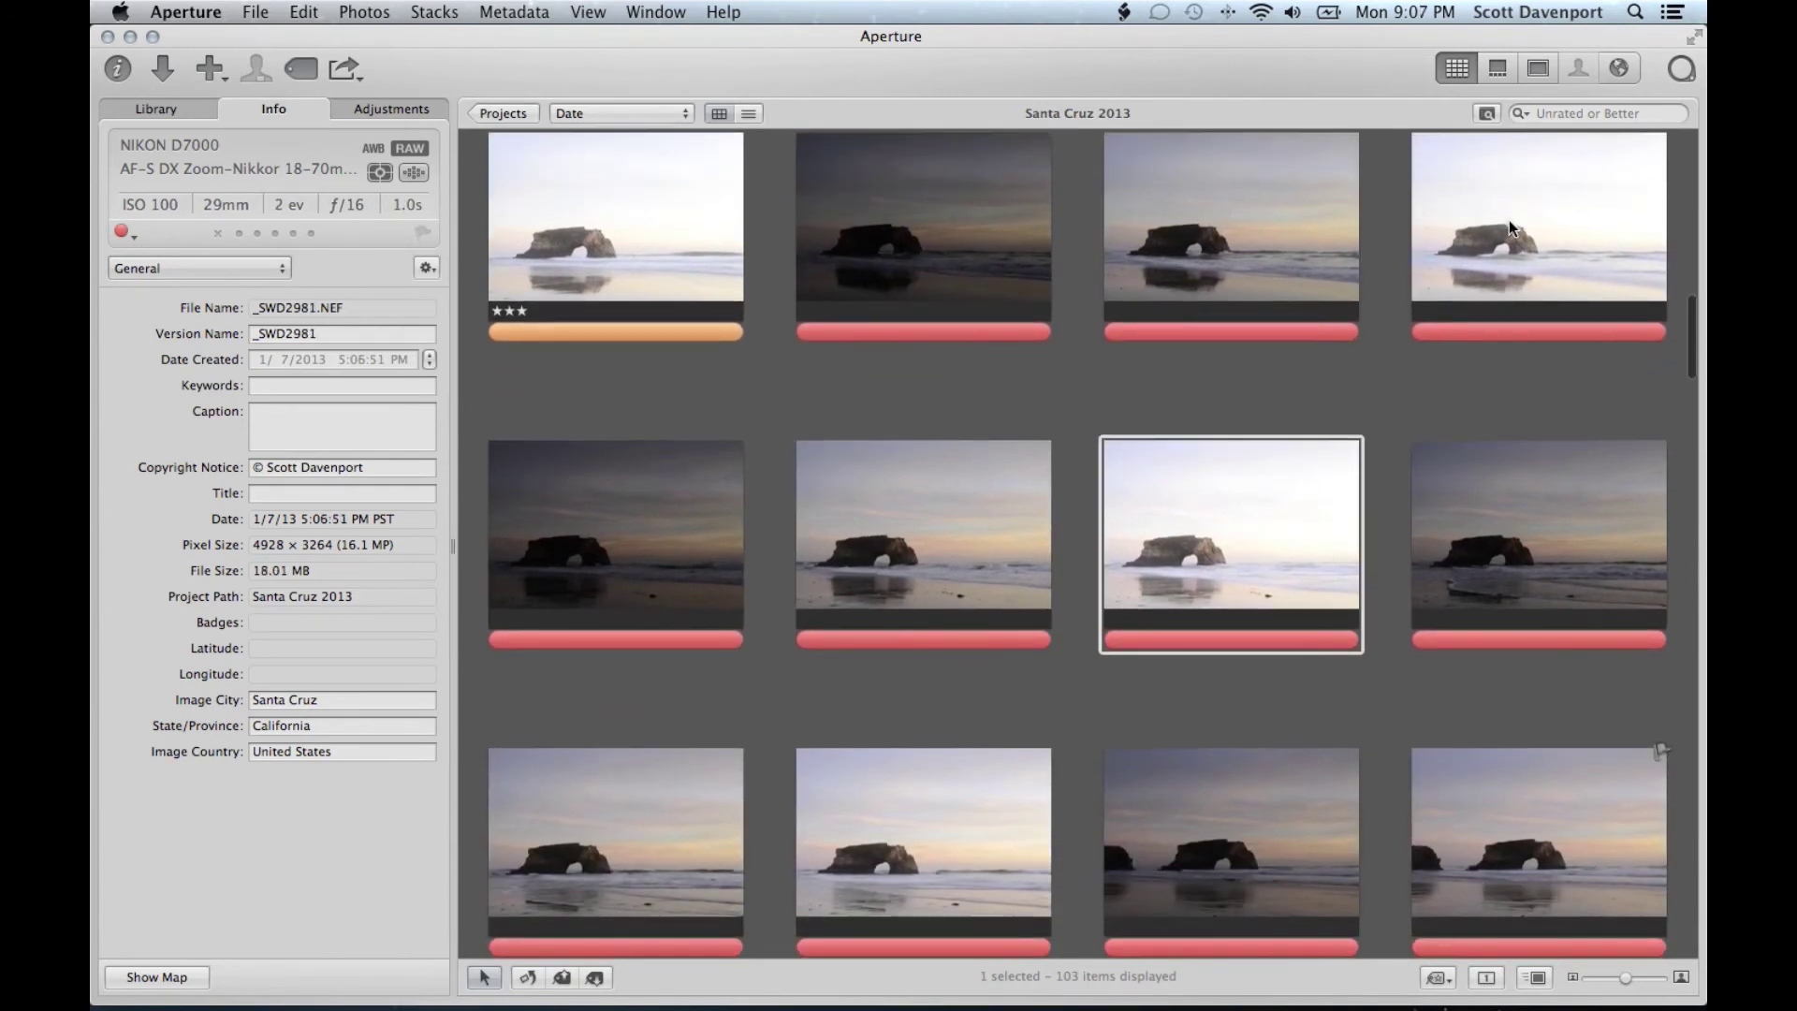
{"action": "key", "text": "shift+Left"}
{"action": "key", "text": "shift+Left"}
{"action": "key", "text": "shift+Left"}
{"action": "key", "text": "shift+Left"}
{"action": "key", "text": "shift+Left"}
{"action": "key", "text": "9"}
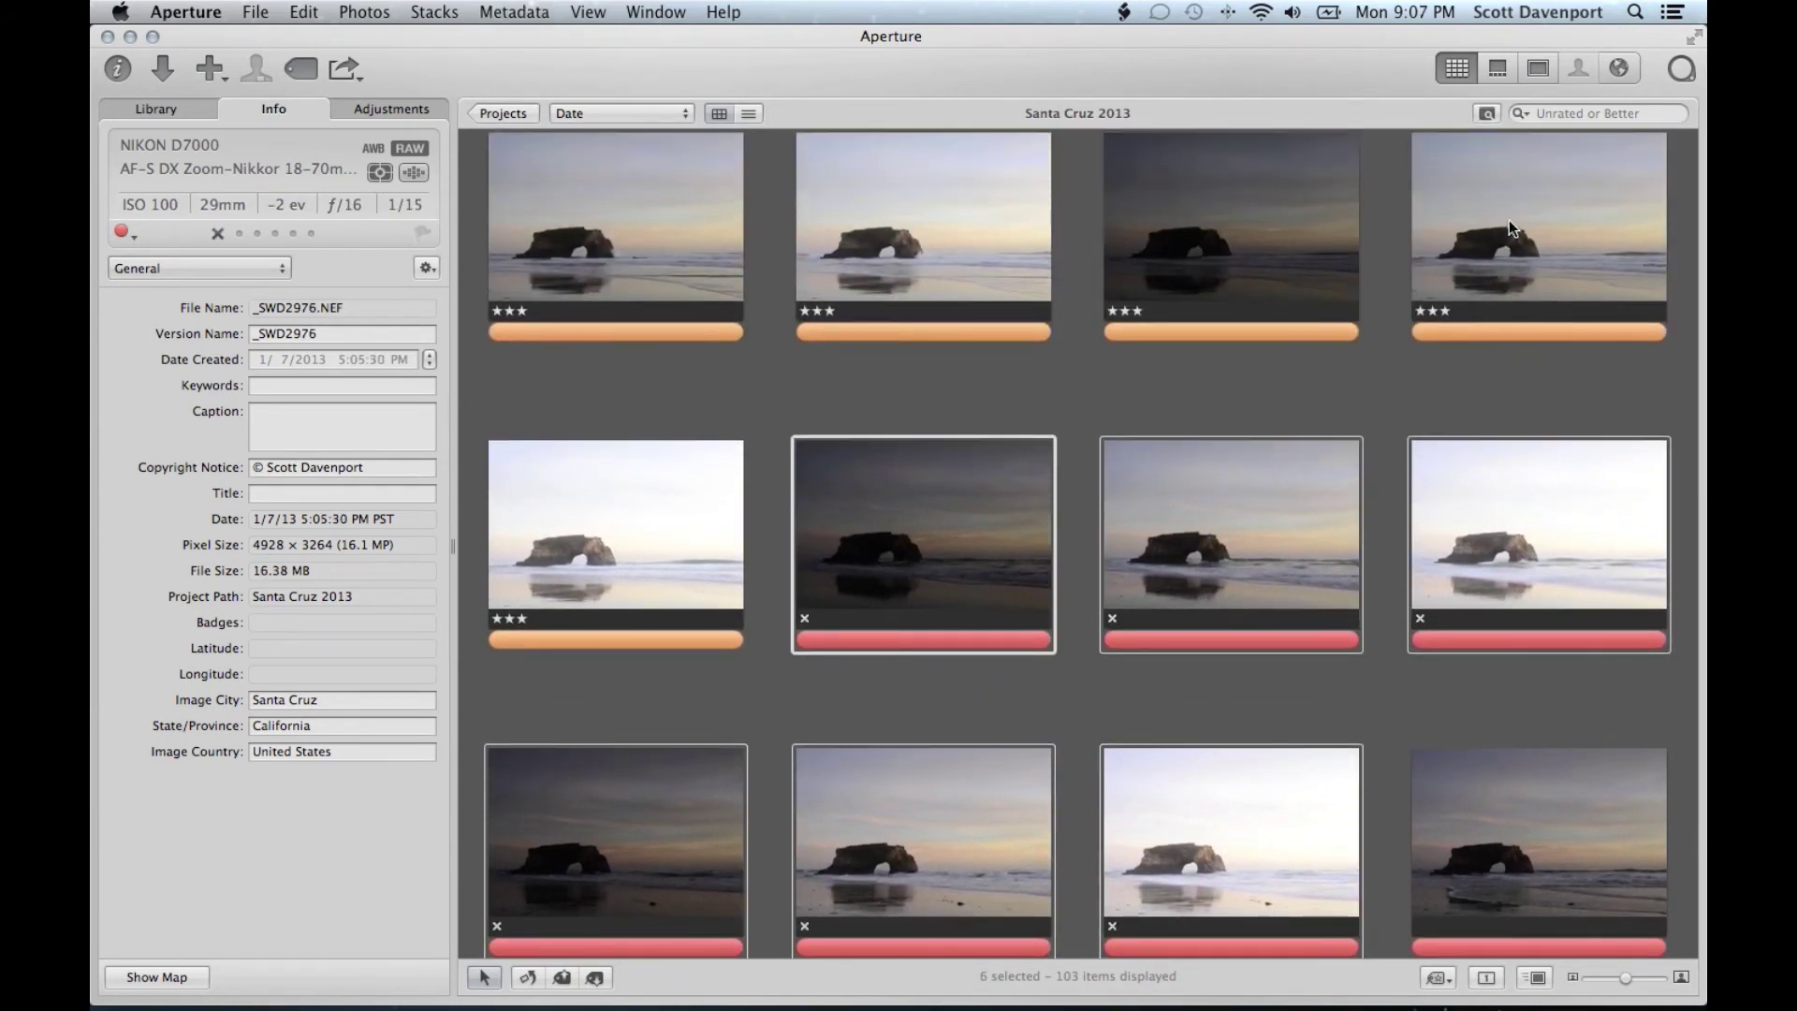
{"action": "left_click", "coordinate": [1480, 801]}
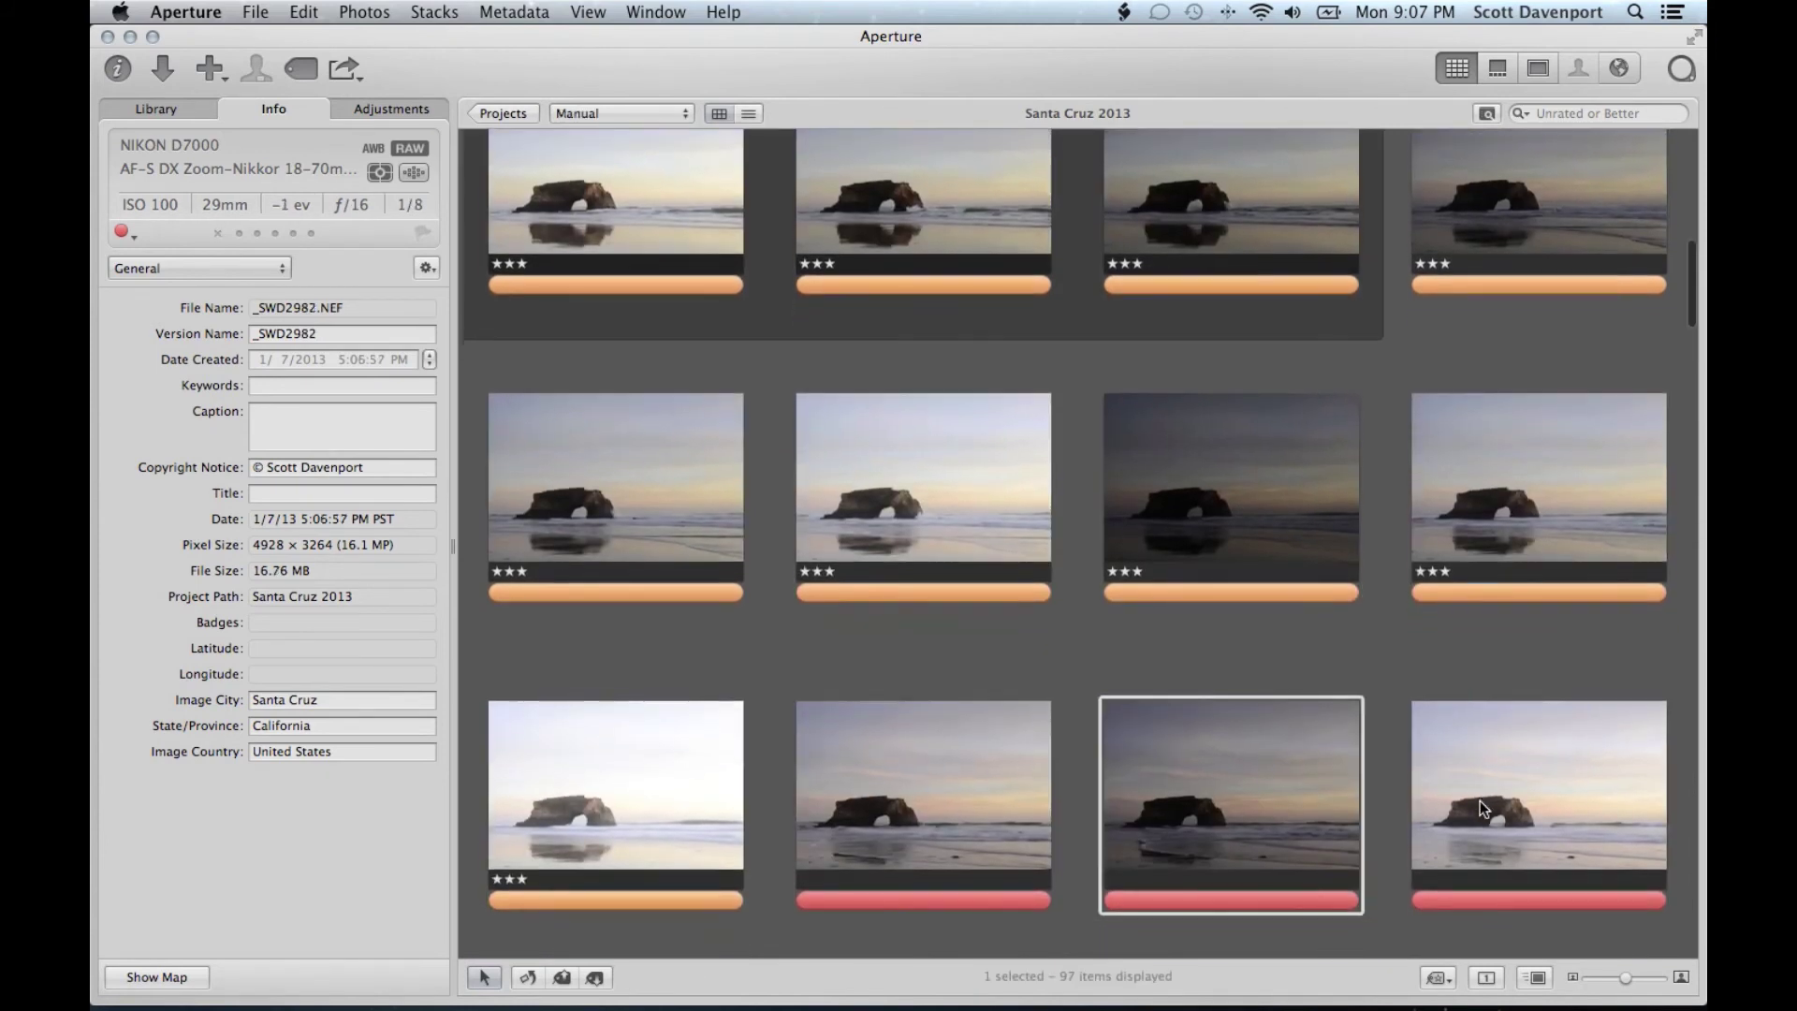
Scroll down to the sunset shots, checking _SWD2983 and arch _SWD3002, then select sunset _SWD3004
{"action": "scroll", "coordinate": [1441, 743], "scroll_direction": "down", "scroll_amount": 5}
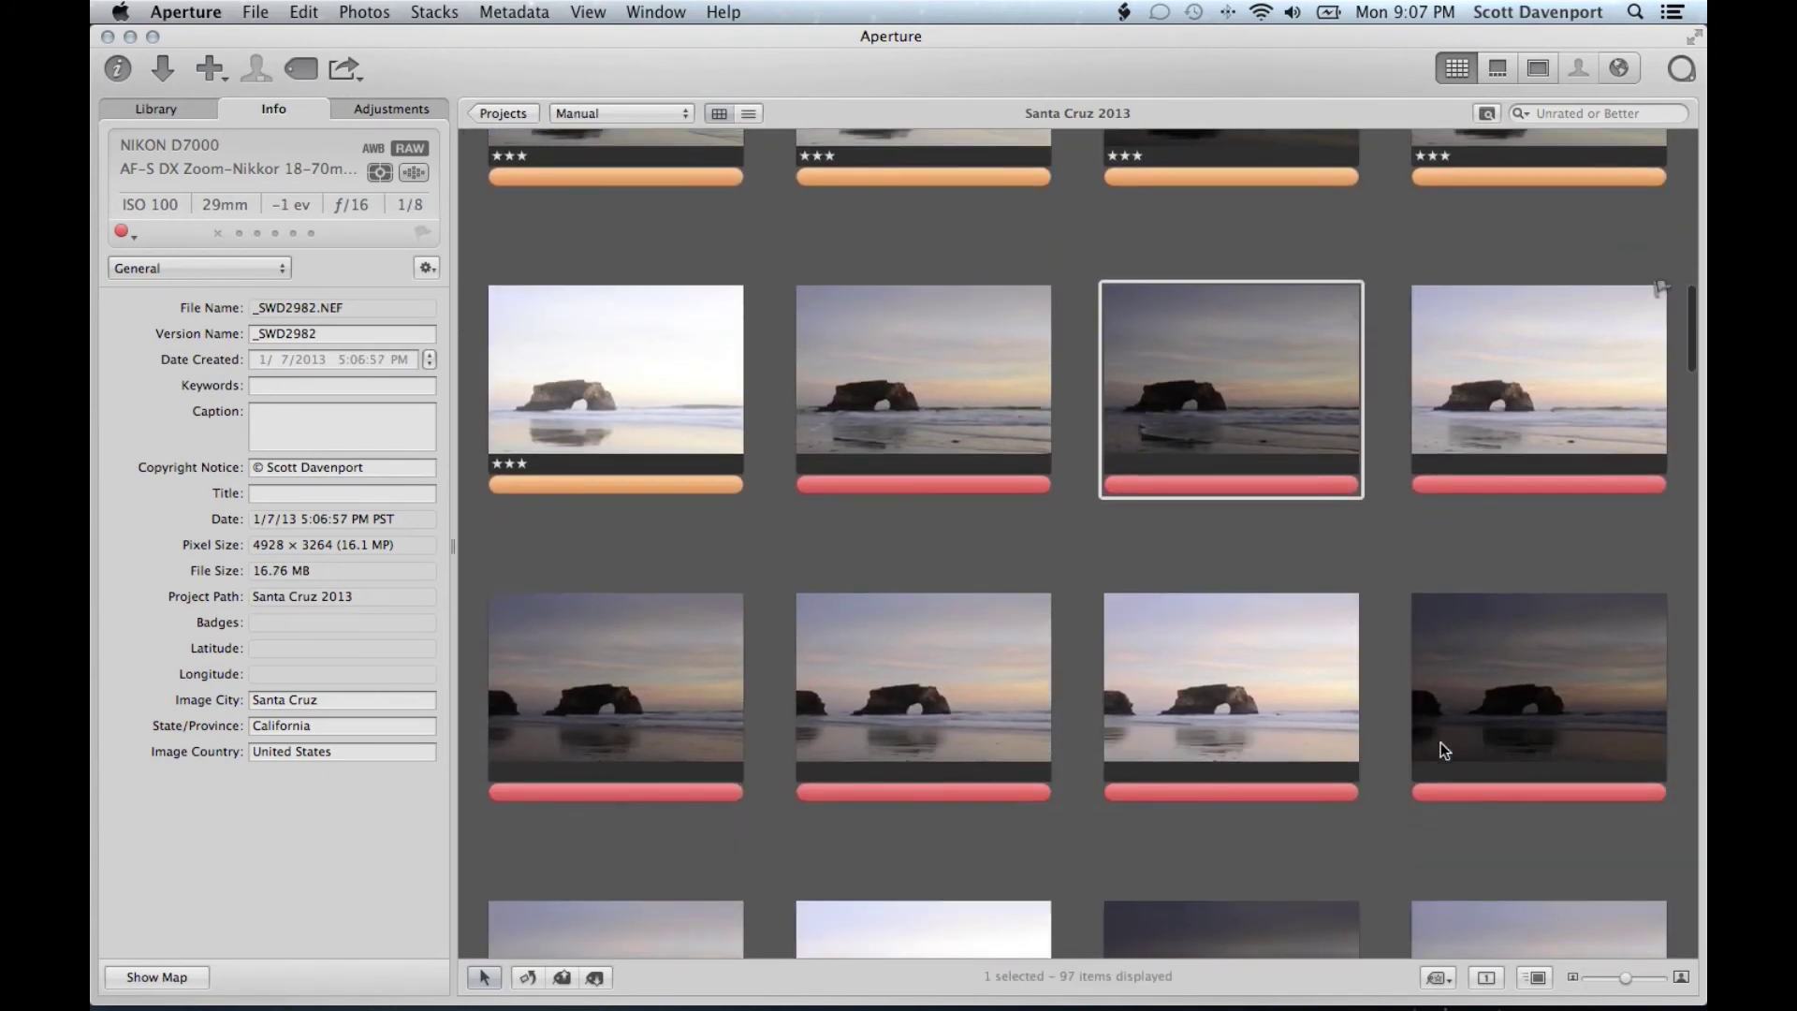
{"action": "scroll", "coordinate": [1440, 743], "scroll_direction": "down", "scroll_amount": 3}
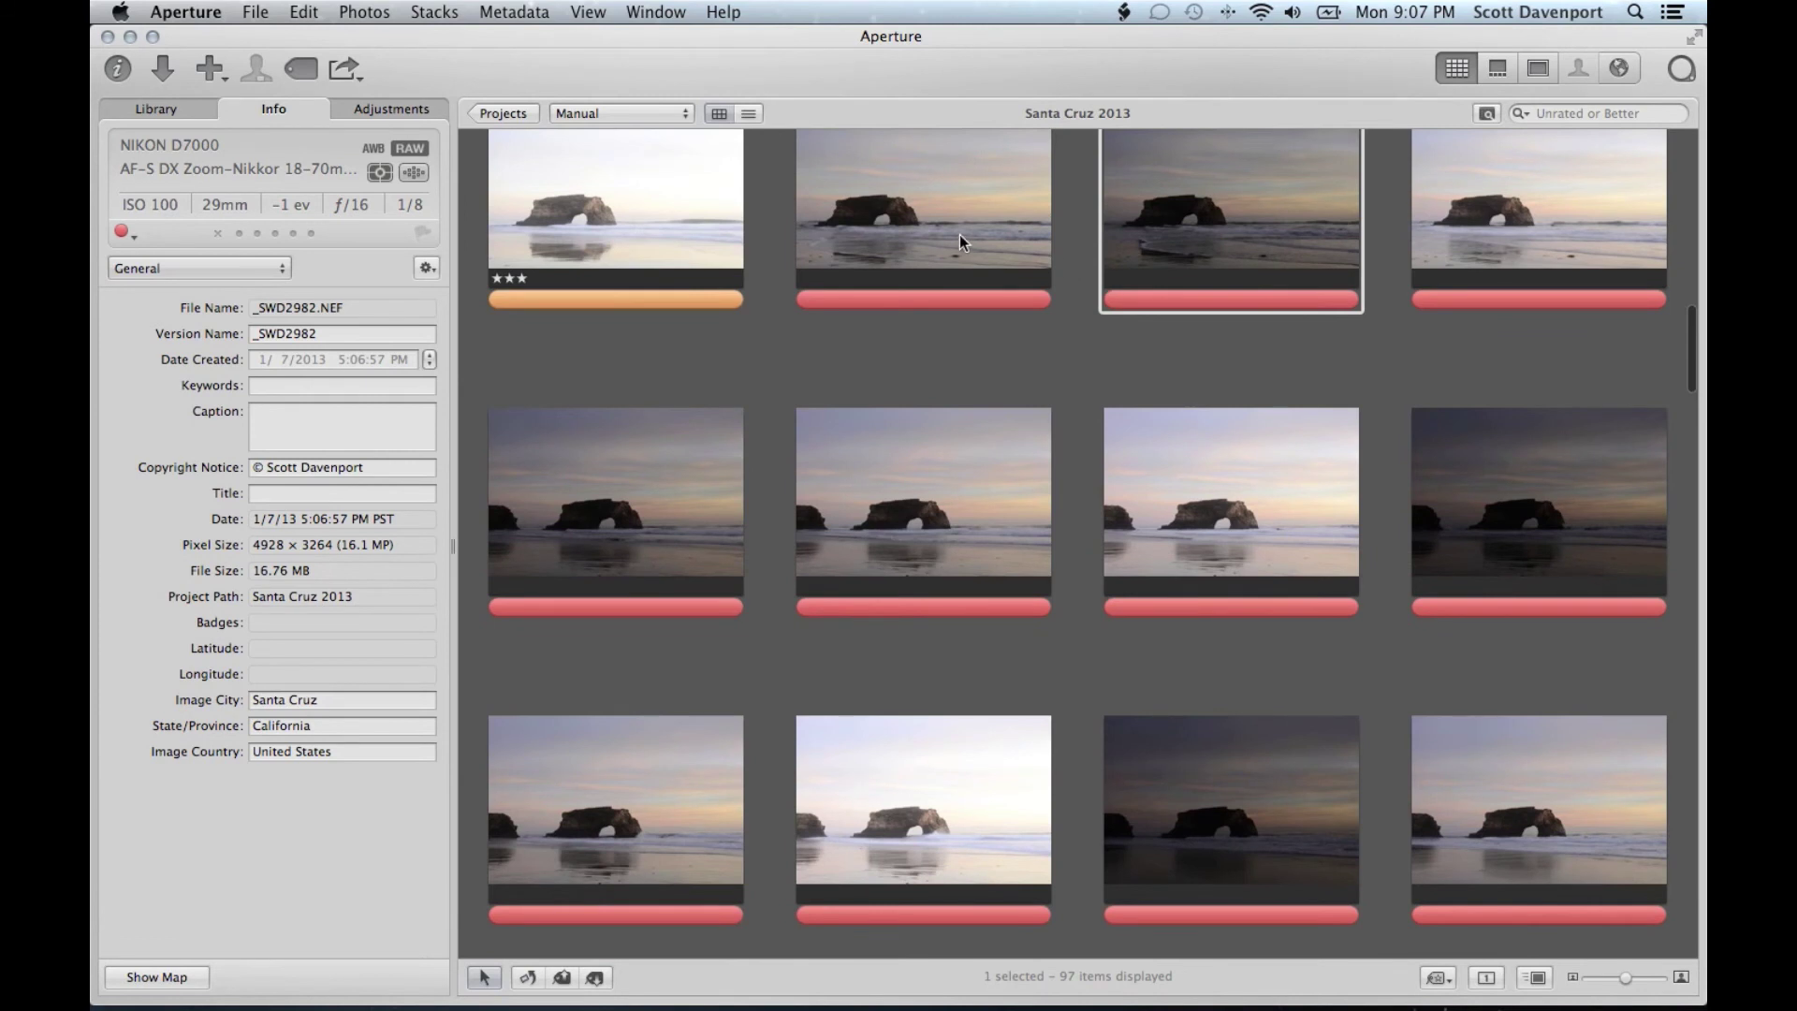
{"action": "left_click", "coordinate": [958, 235]}
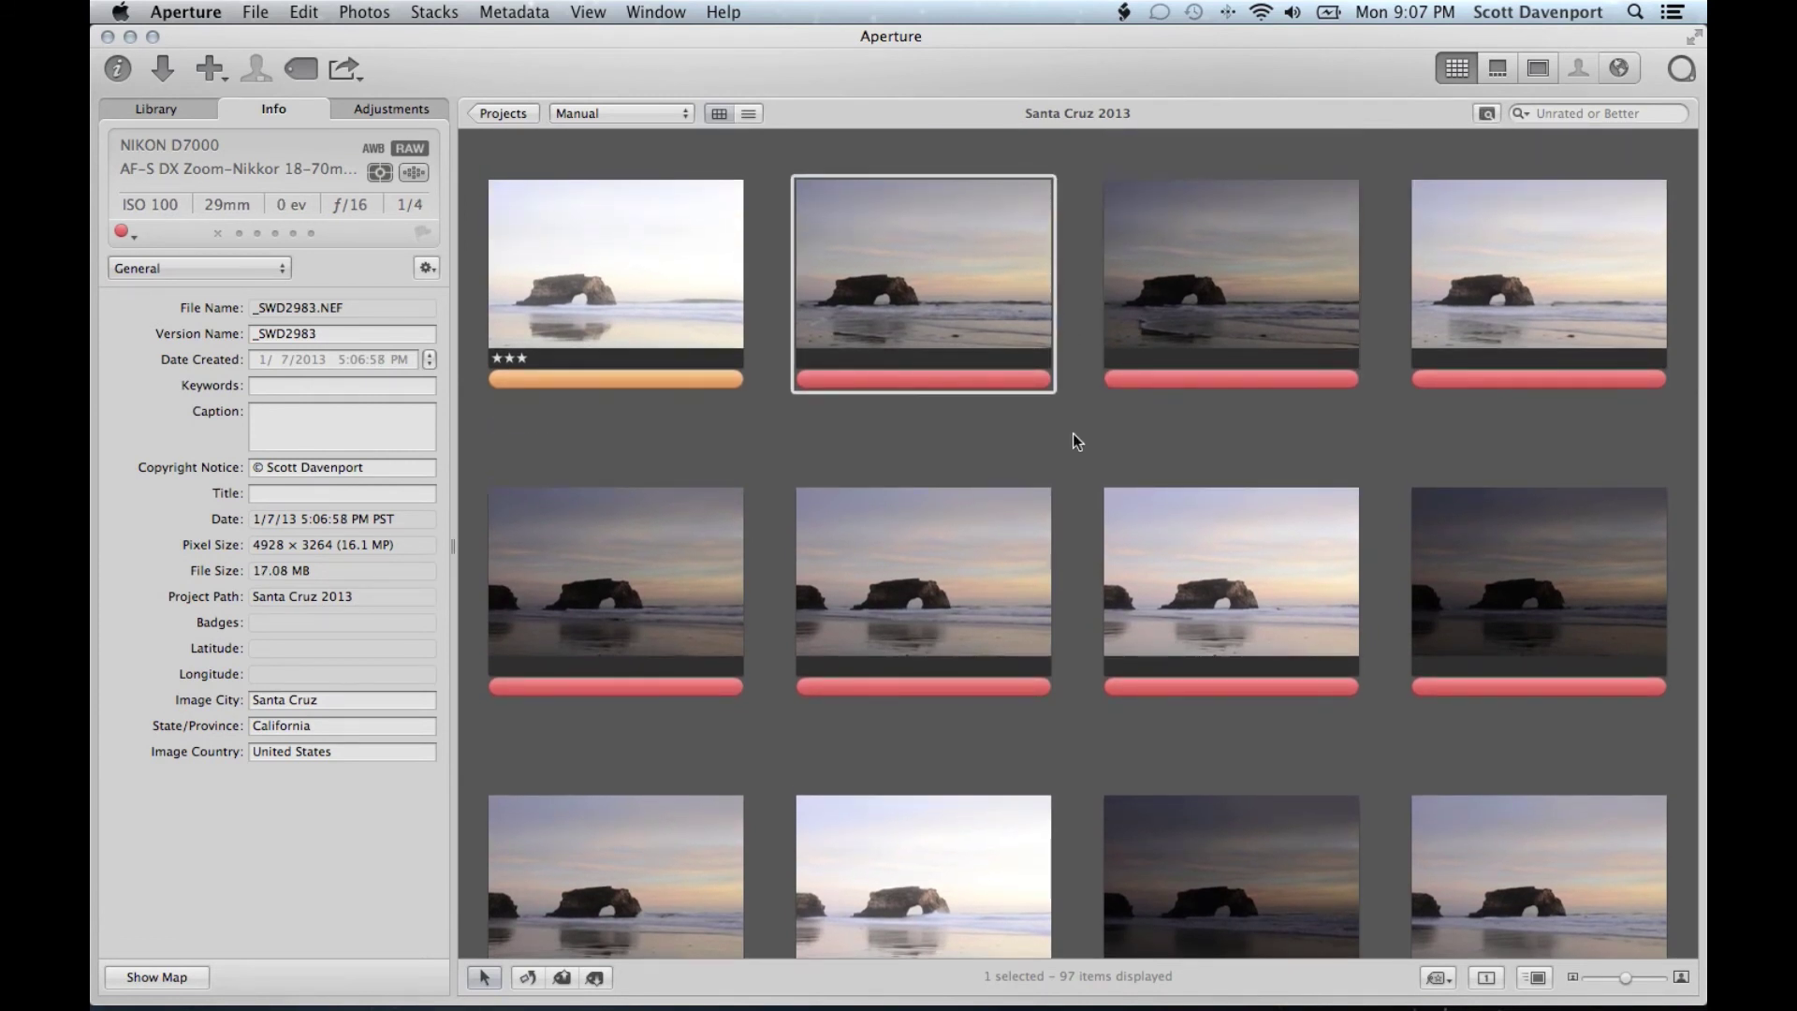
{"action": "scroll", "coordinate": [1124, 467], "scroll_direction": "down", "scroll_amount": 3}
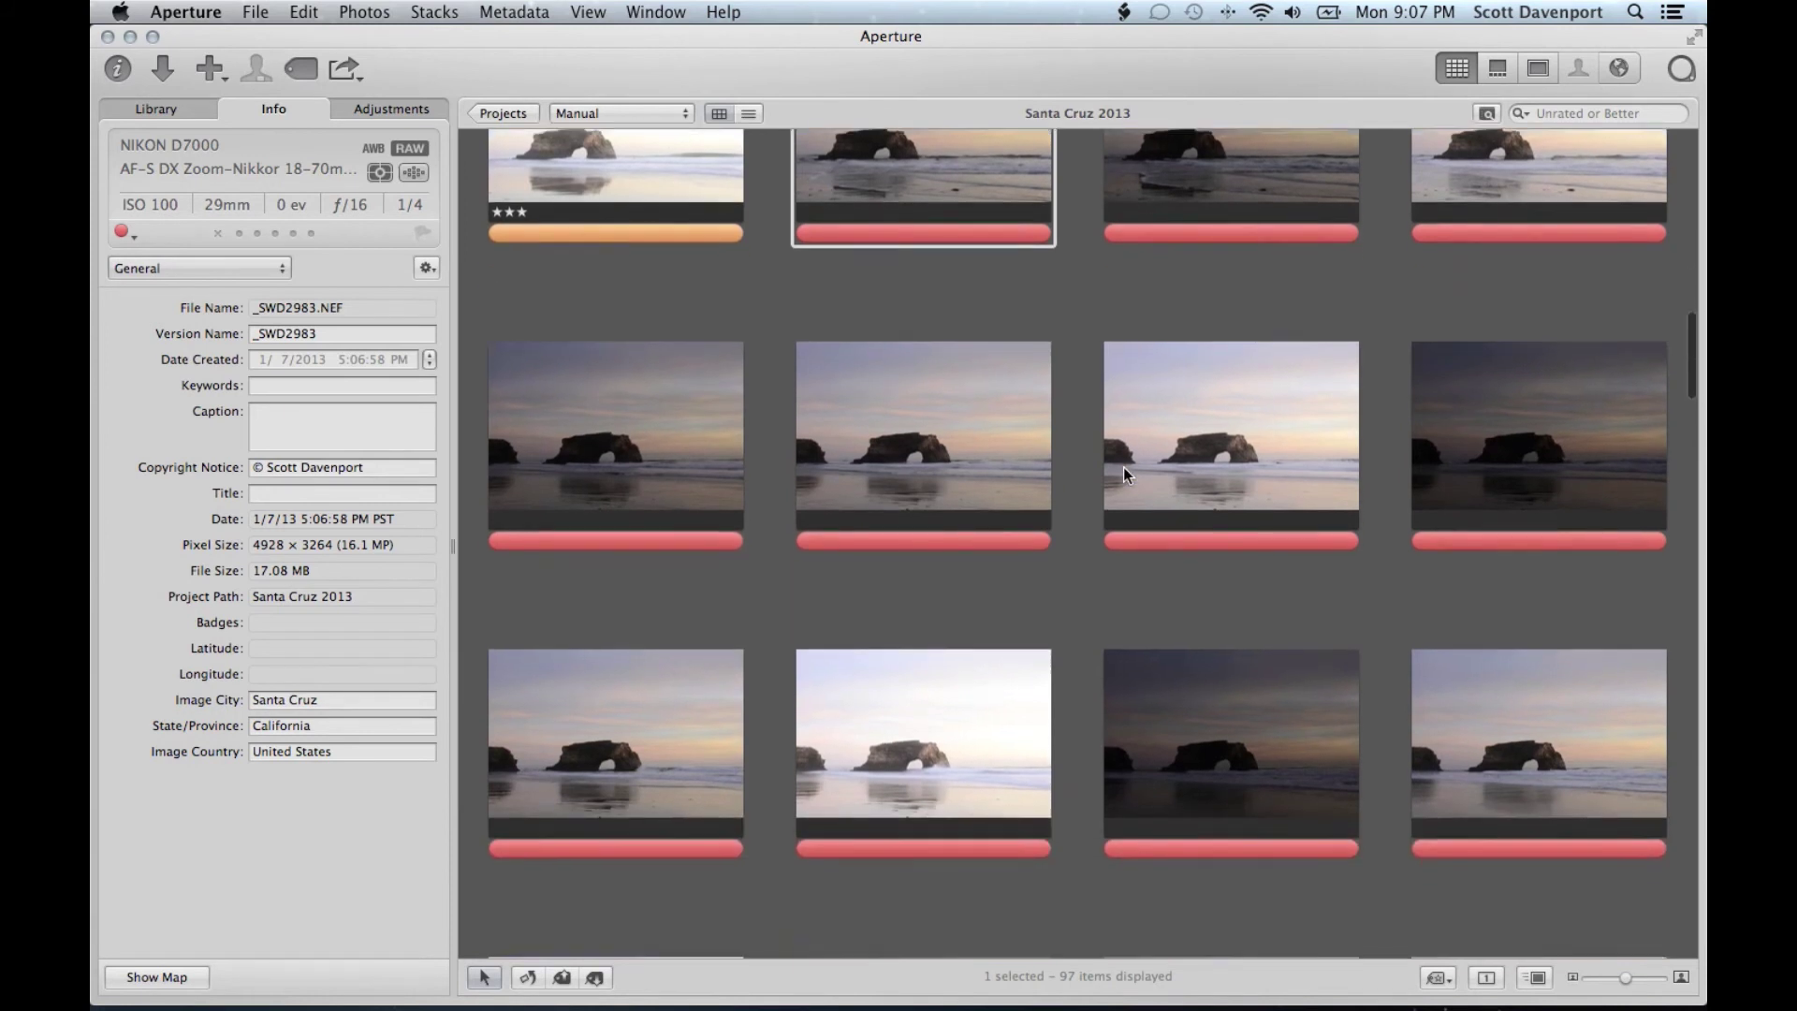
{"action": "scroll", "coordinate": [1124, 468], "scroll_direction": "down", "scroll_amount": 4}
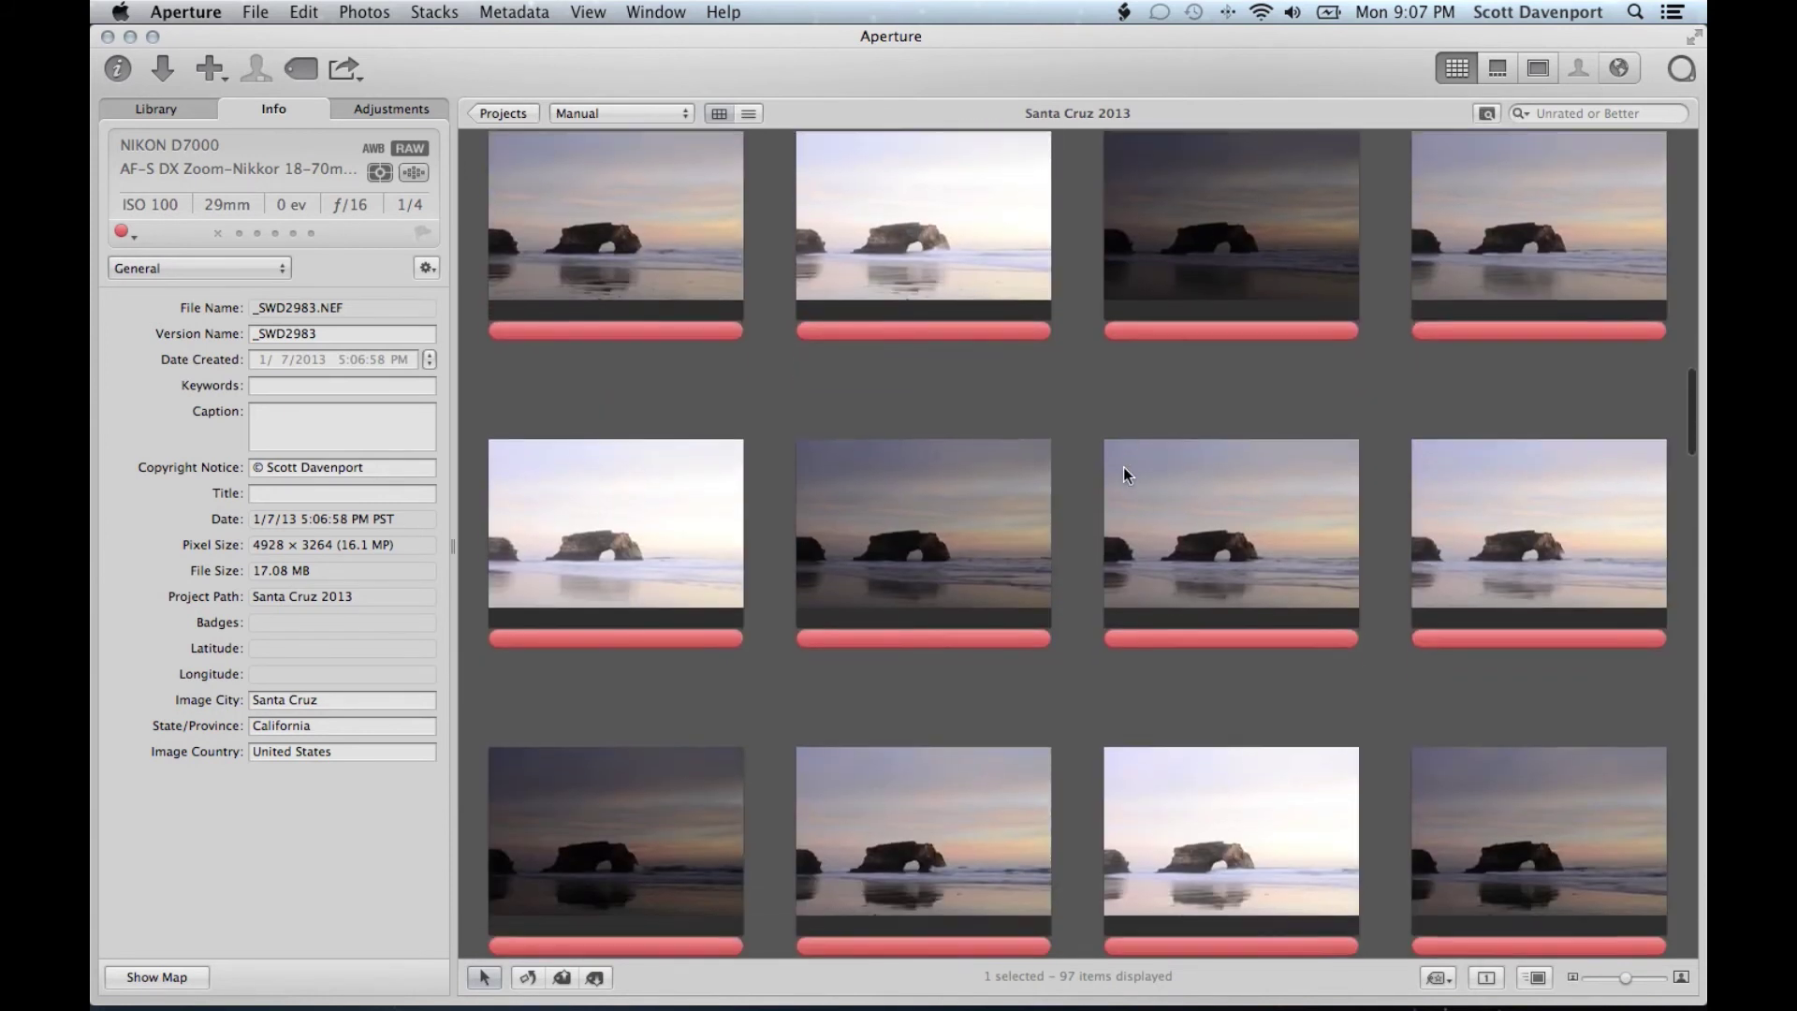
{"action": "scroll", "coordinate": [1123, 468], "scroll_direction": "down", "scroll_amount": 2}
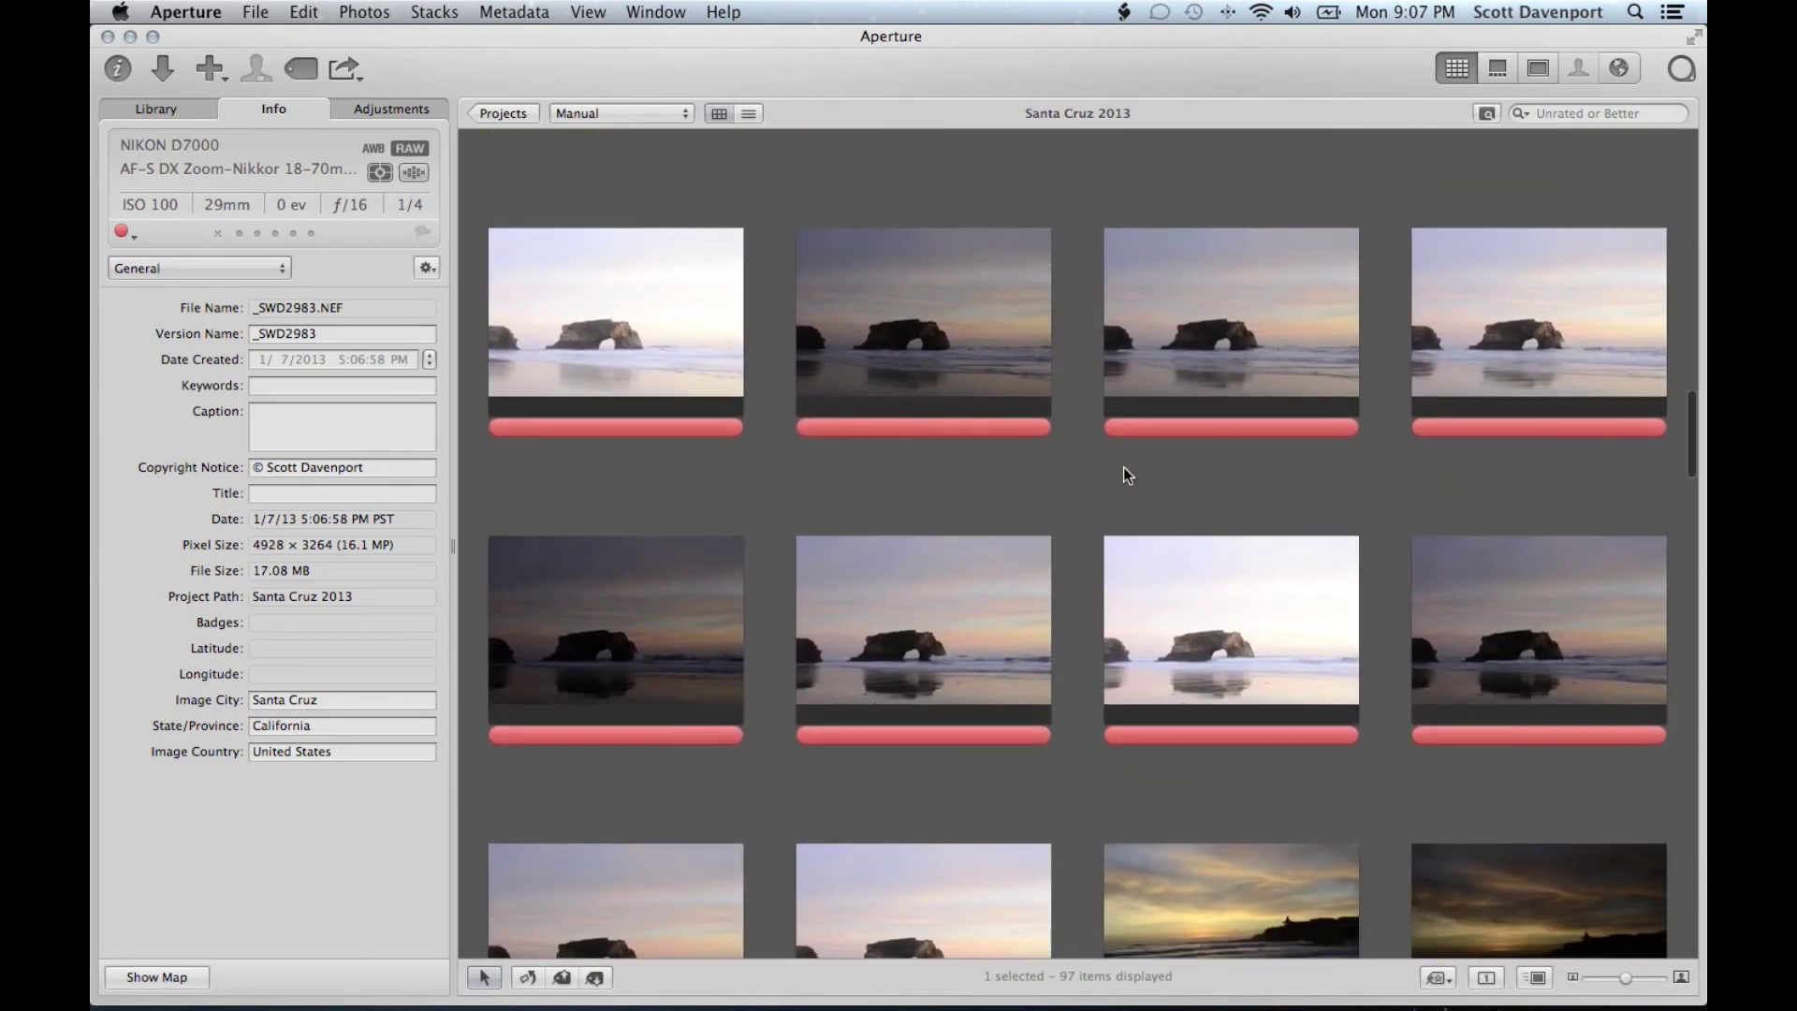
{"action": "scroll", "coordinate": [1123, 468], "scroll_direction": "down", "scroll_amount": 1}
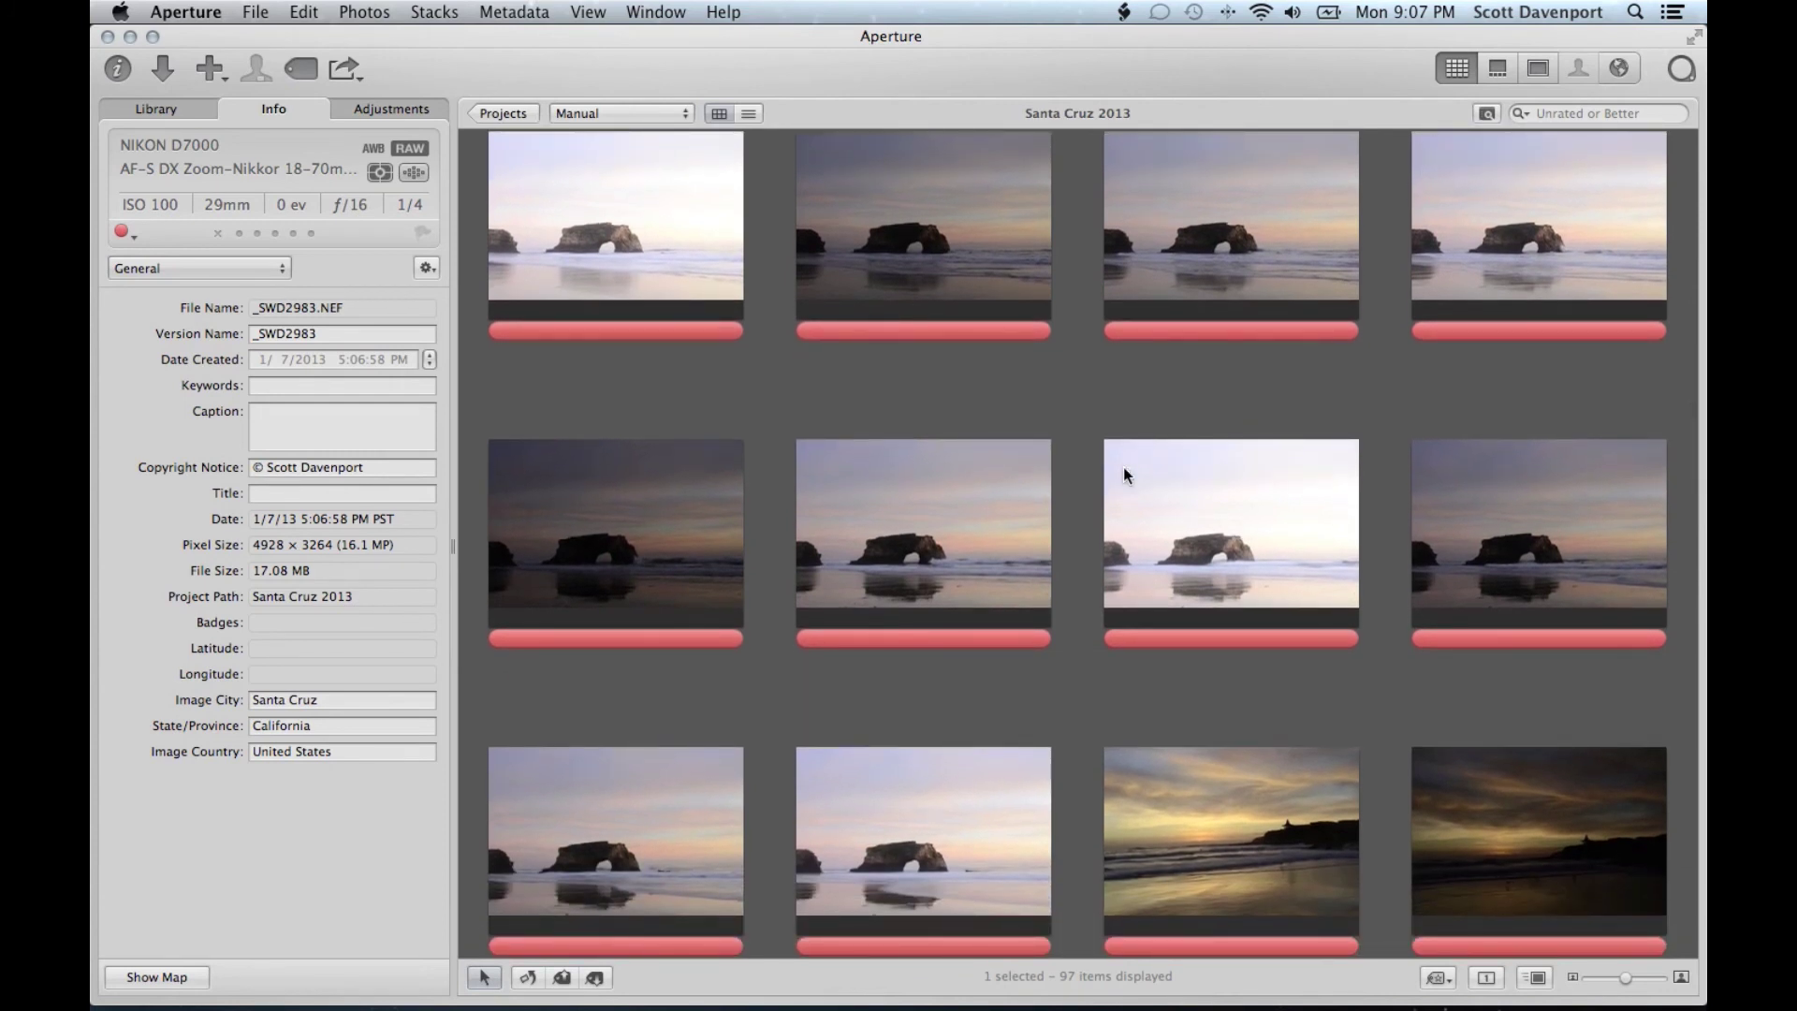
{"action": "scroll", "coordinate": [1124, 467], "scroll_direction": "down", "scroll_amount": 2}
{"action": "scroll", "coordinate": [1123, 468], "scroll_direction": "down", "scroll_amount": 2}
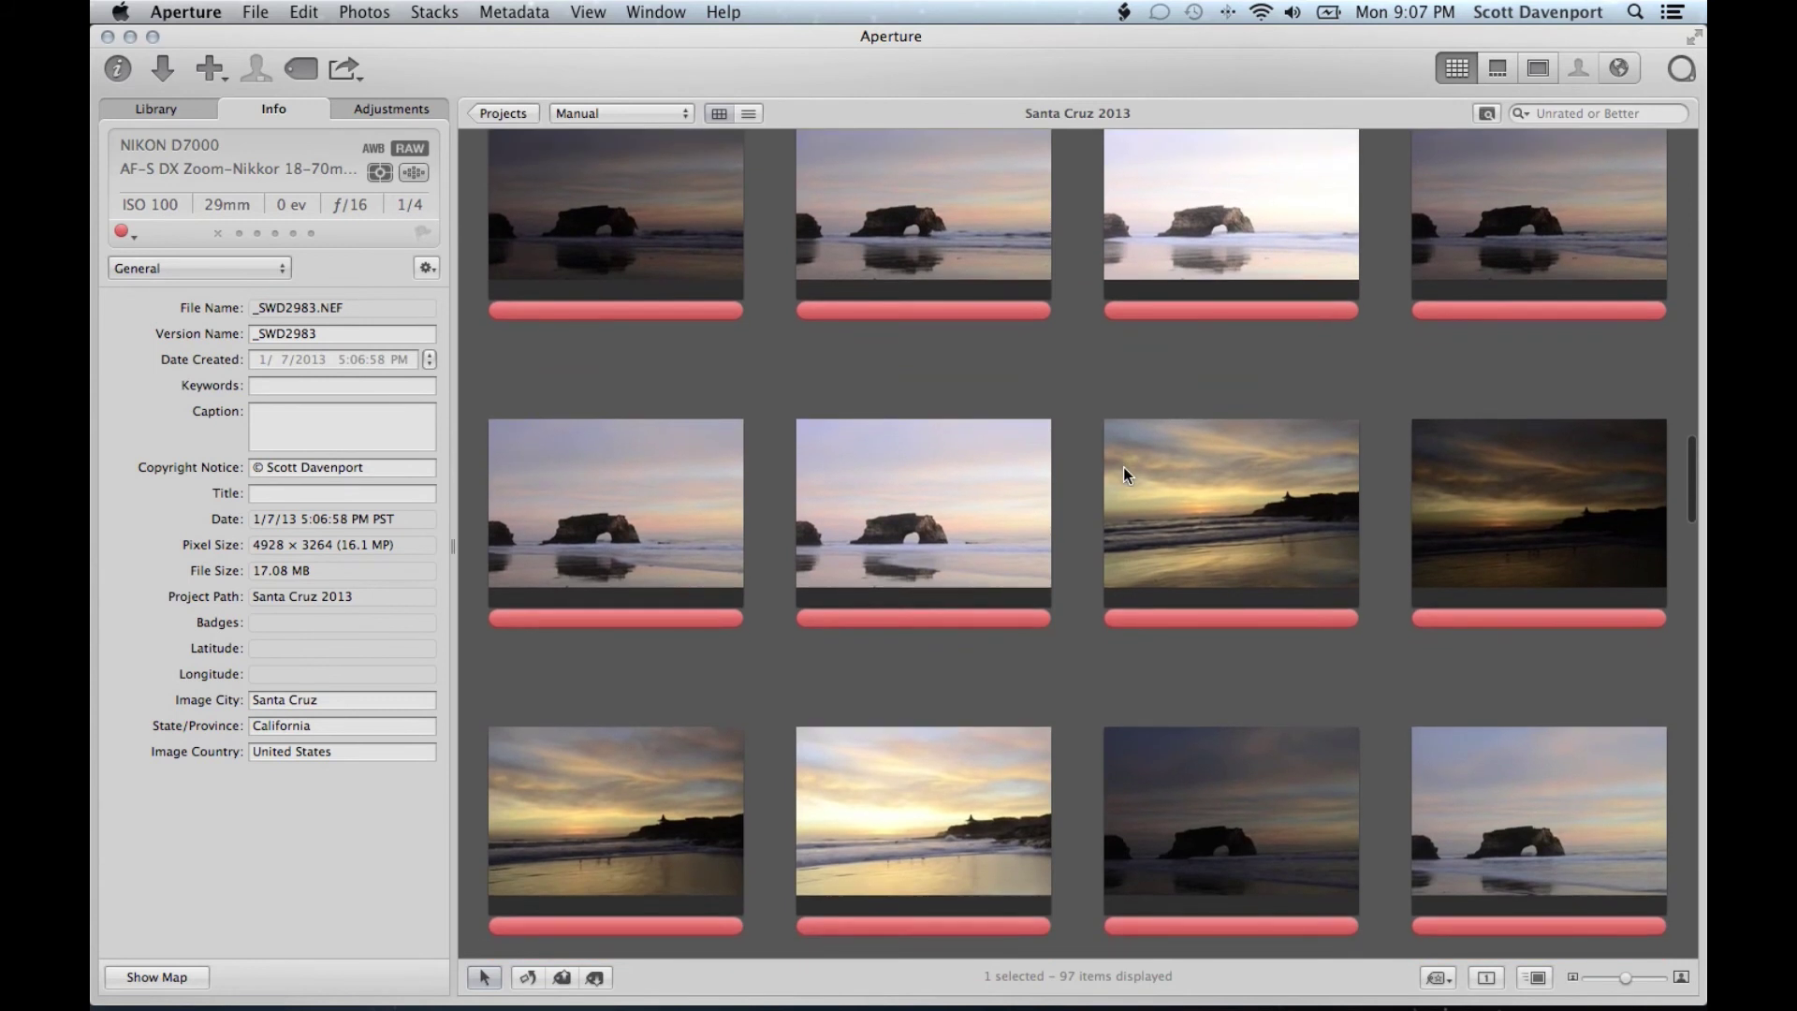
{"action": "scroll", "coordinate": [1123, 467], "scroll_direction": "down", "scroll_amount": 1}
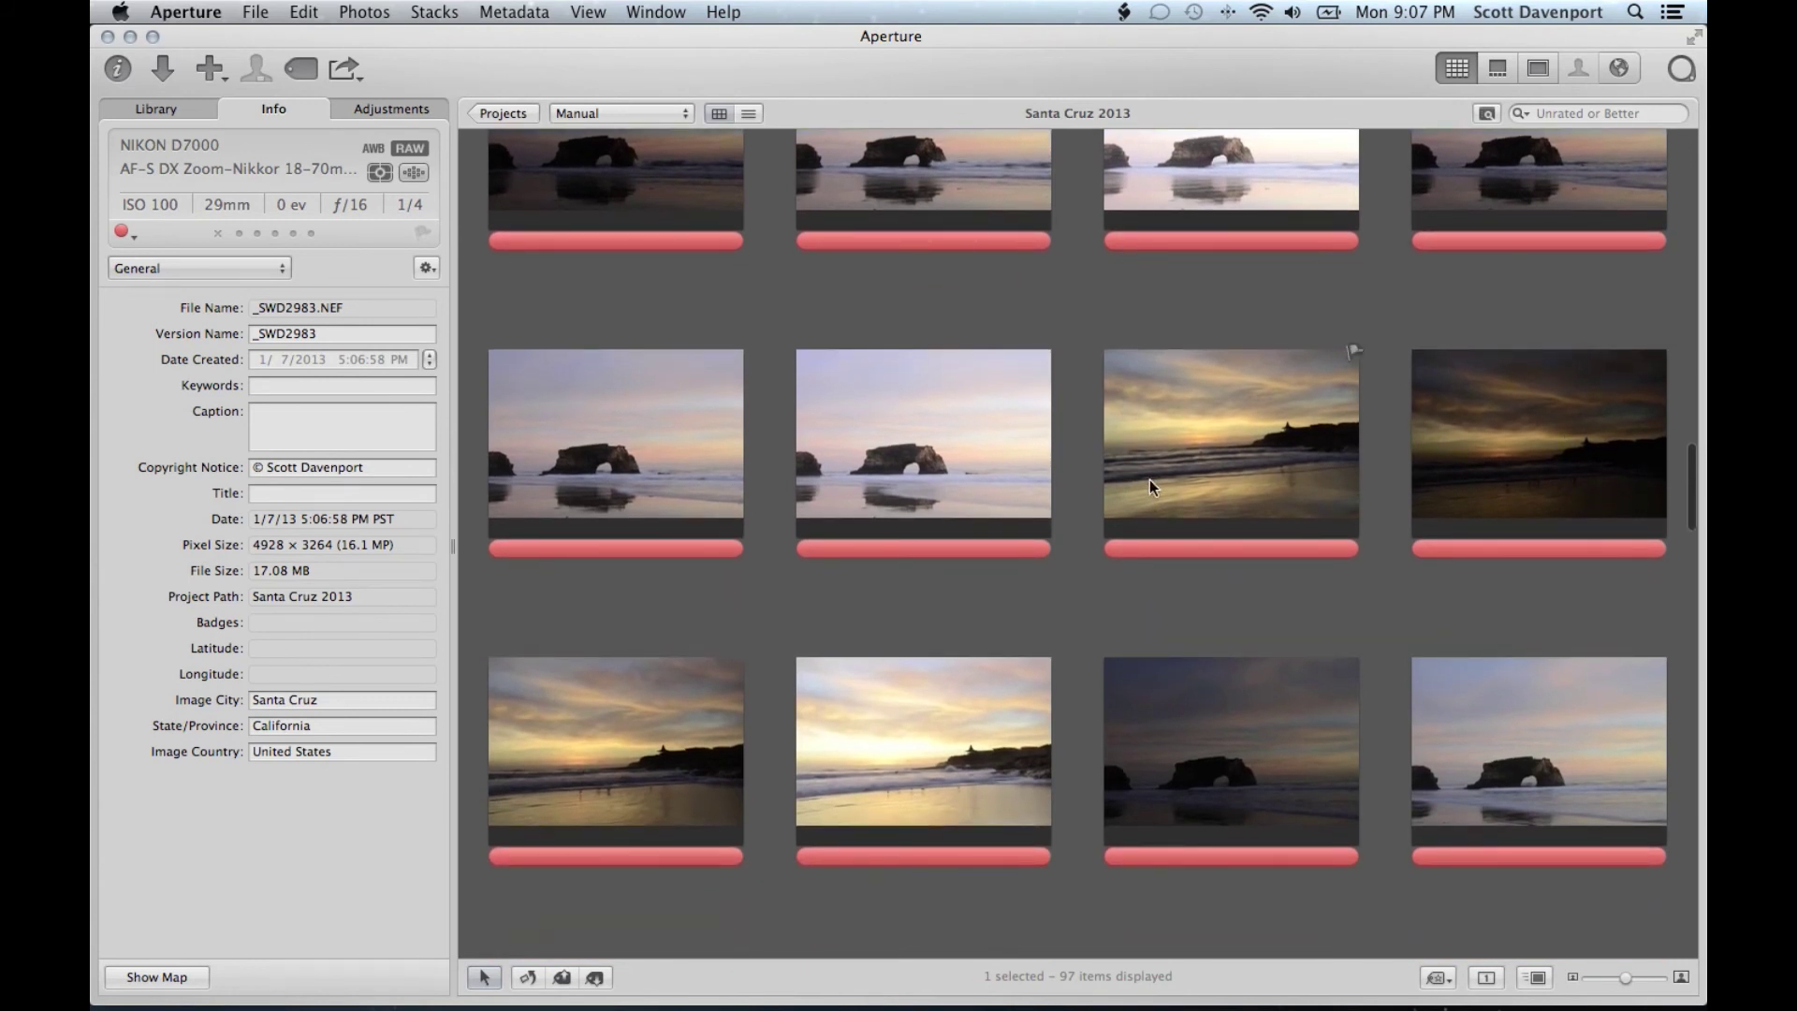
{"action": "scroll", "coordinate": [1150, 479], "scroll_direction": "down", "scroll_amount": 1}
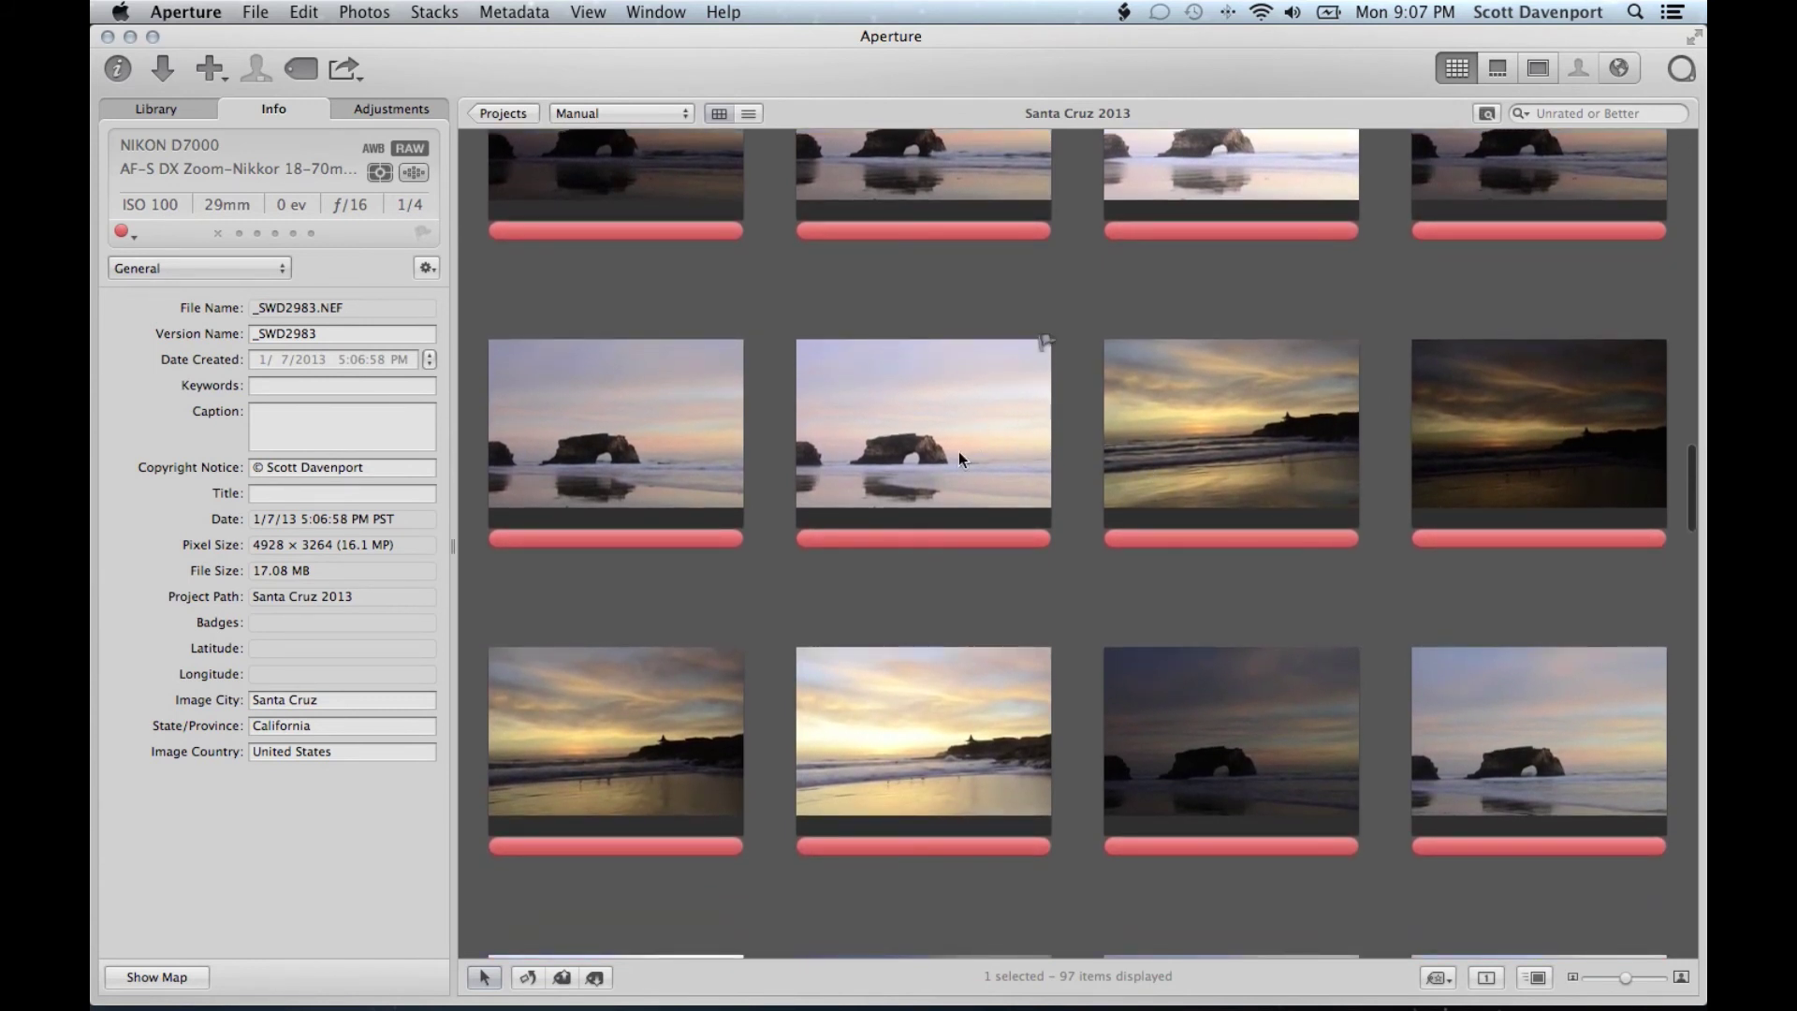
{"action": "left_click", "coordinate": [929, 439]}
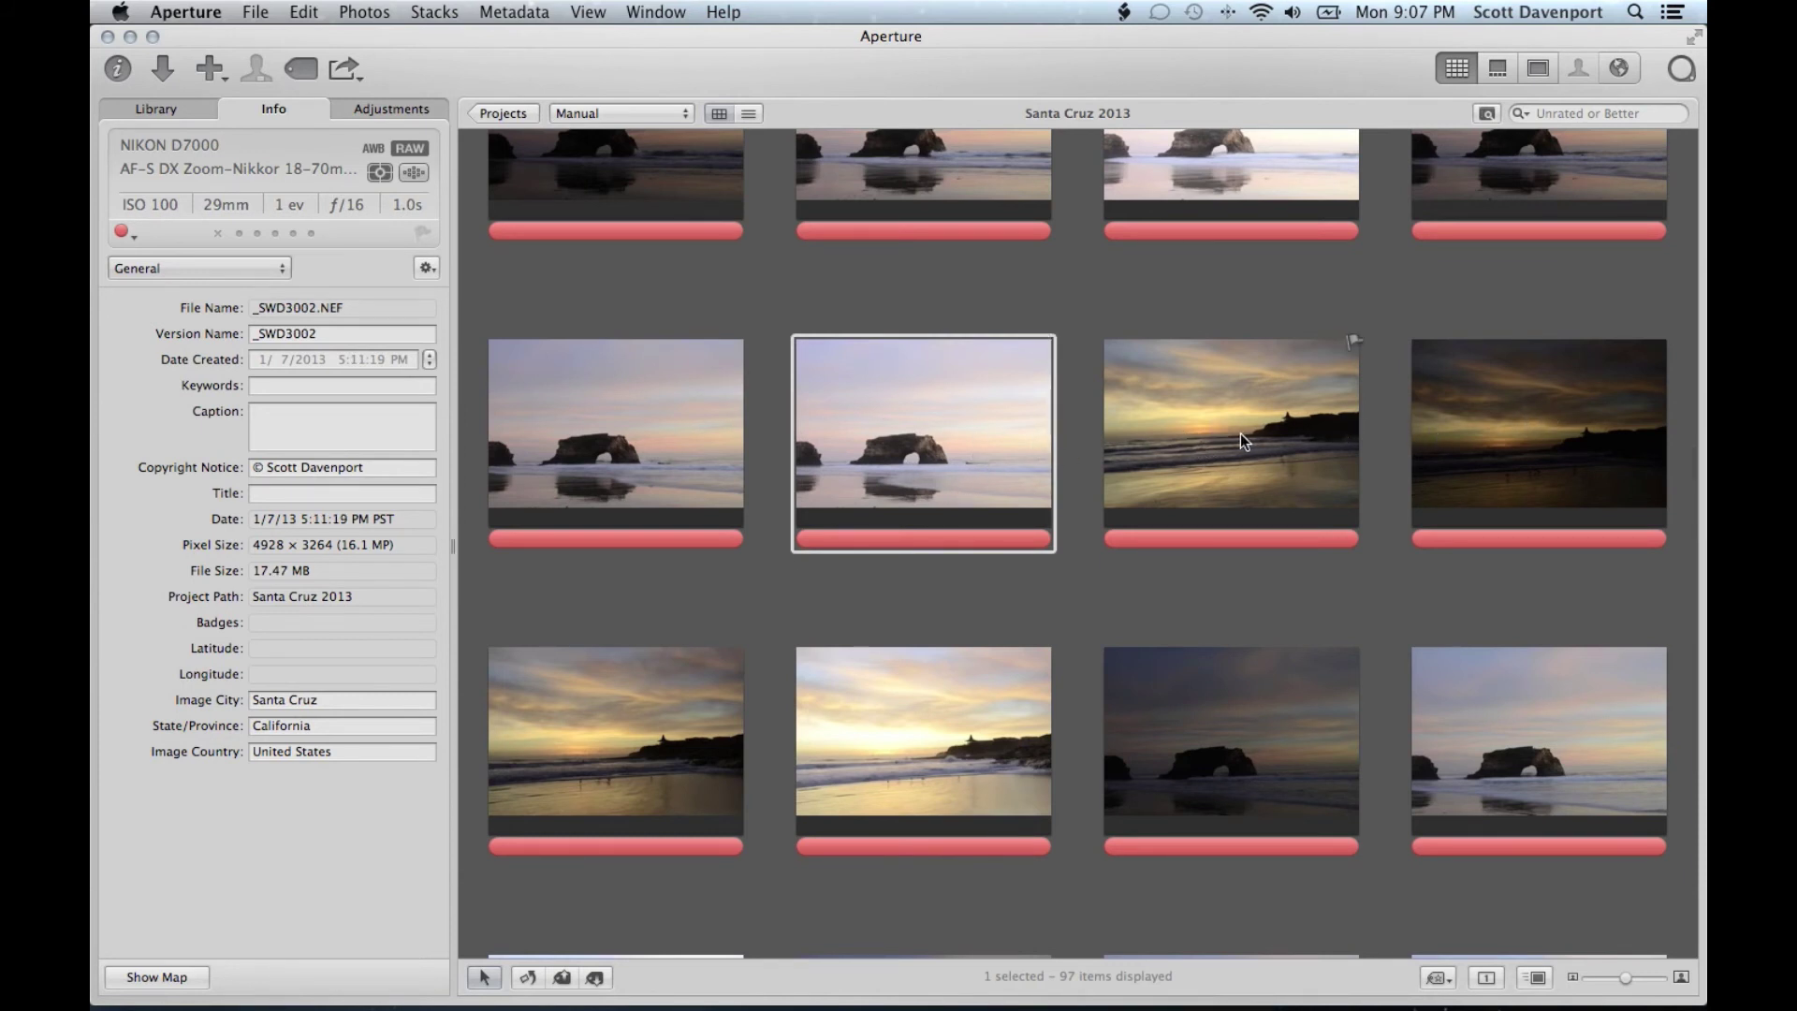
{"action": "left_click", "coordinate": [1560, 410]}
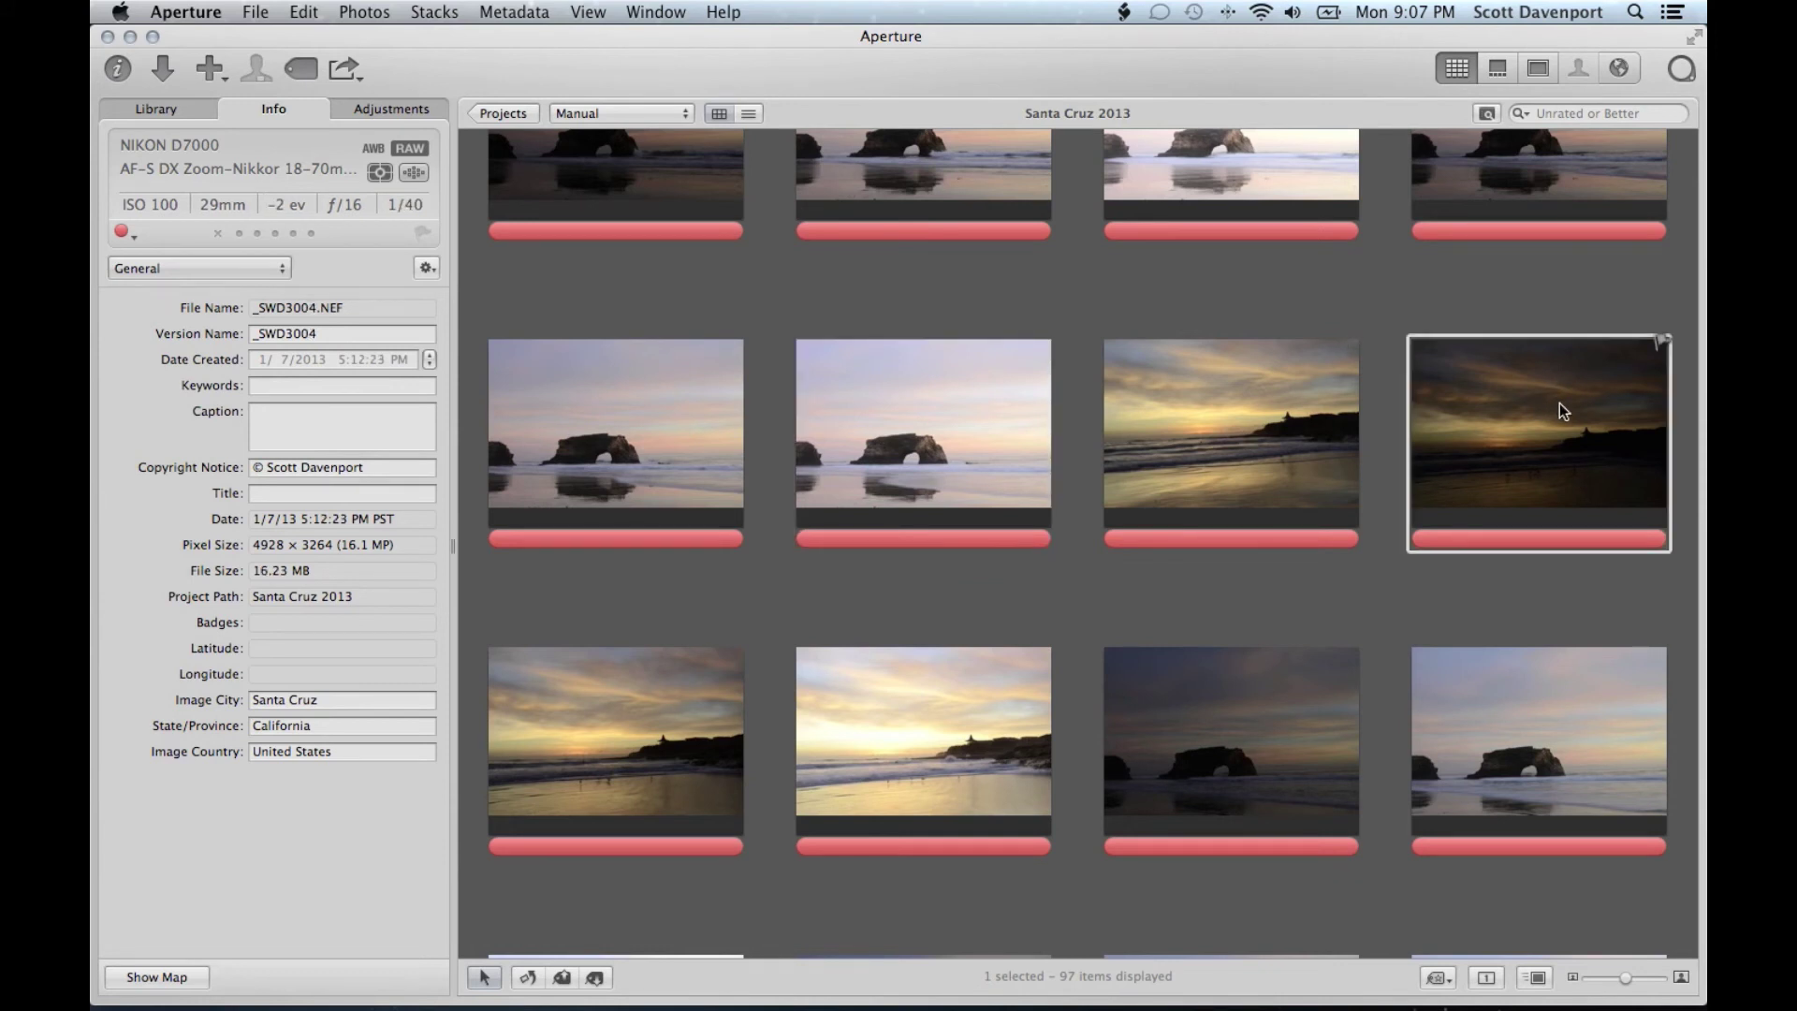
Give the three sunset photos starting at _SWD3004 four stars and an orange label
{"action": "key", "text": "4"}
{"action": "key", "text": "Right"}
{"action": "key", "text": "Right"}
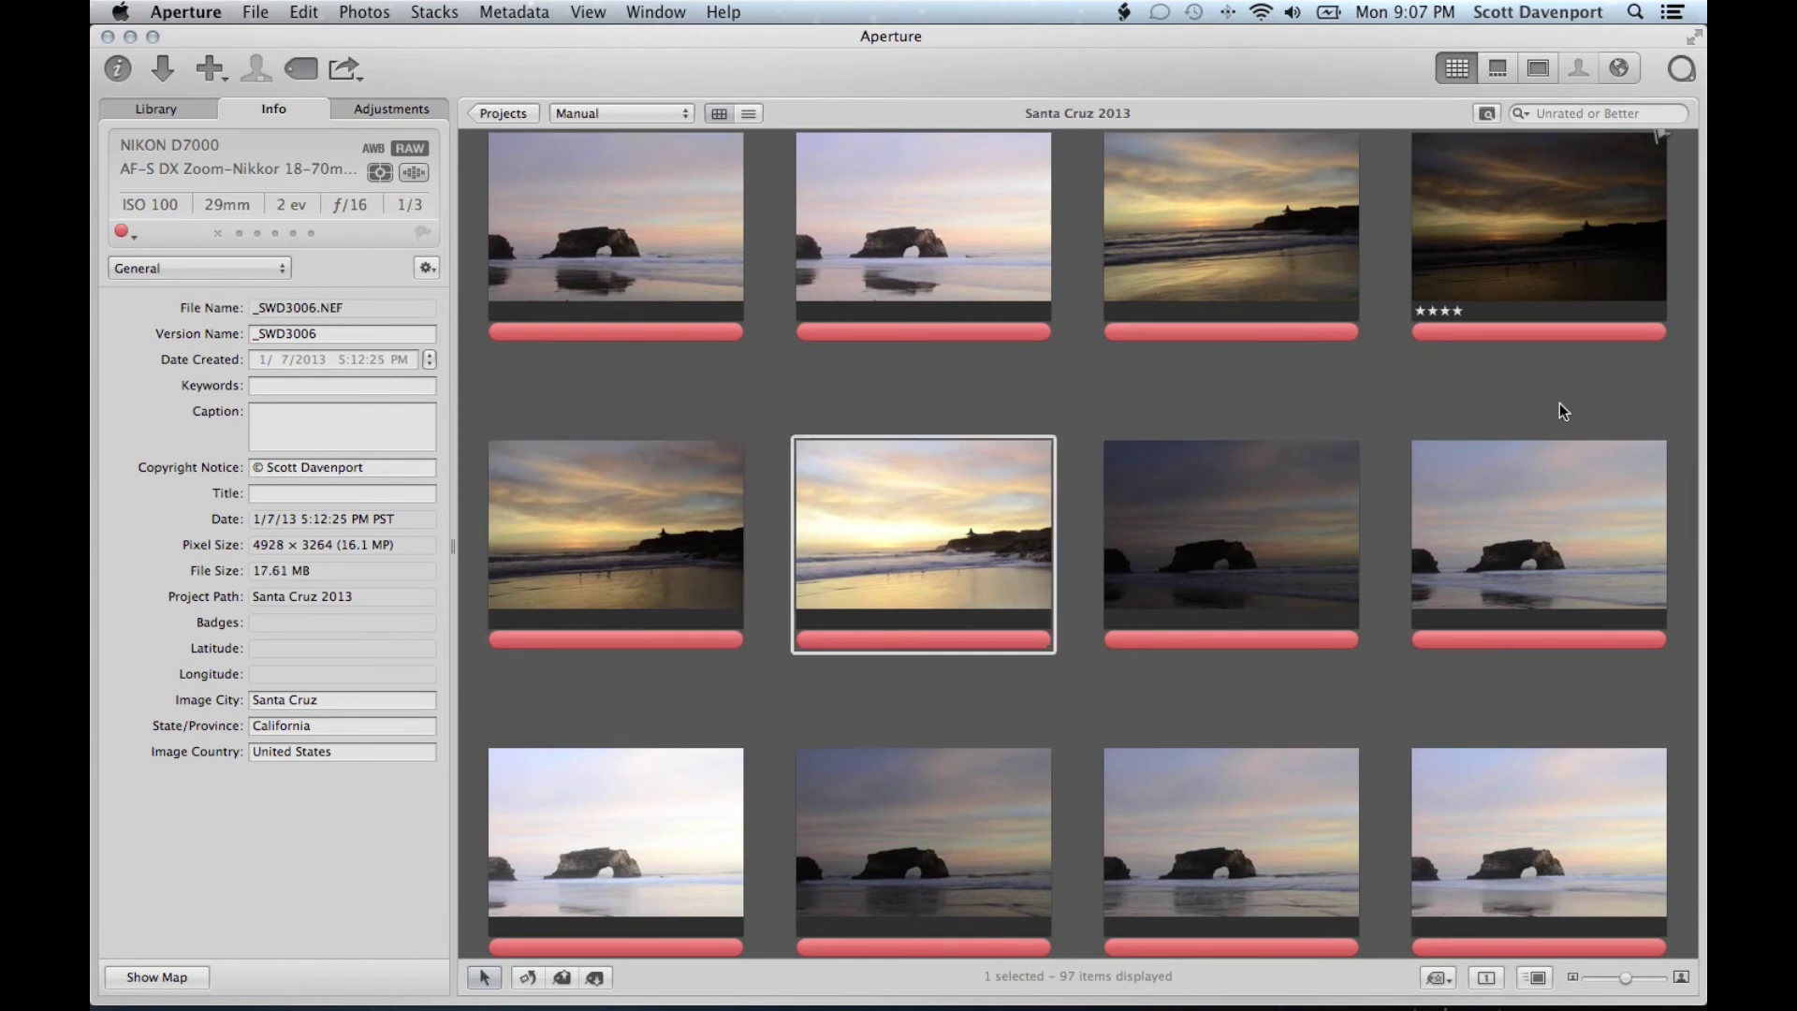
{"action": "key", "text": "Left"}
{"action": "key", "text": "4"}
{"action": "key", "text": "Right"}
{"action": "key", "text": "4"}
{"action": "key", "text": "Left"}
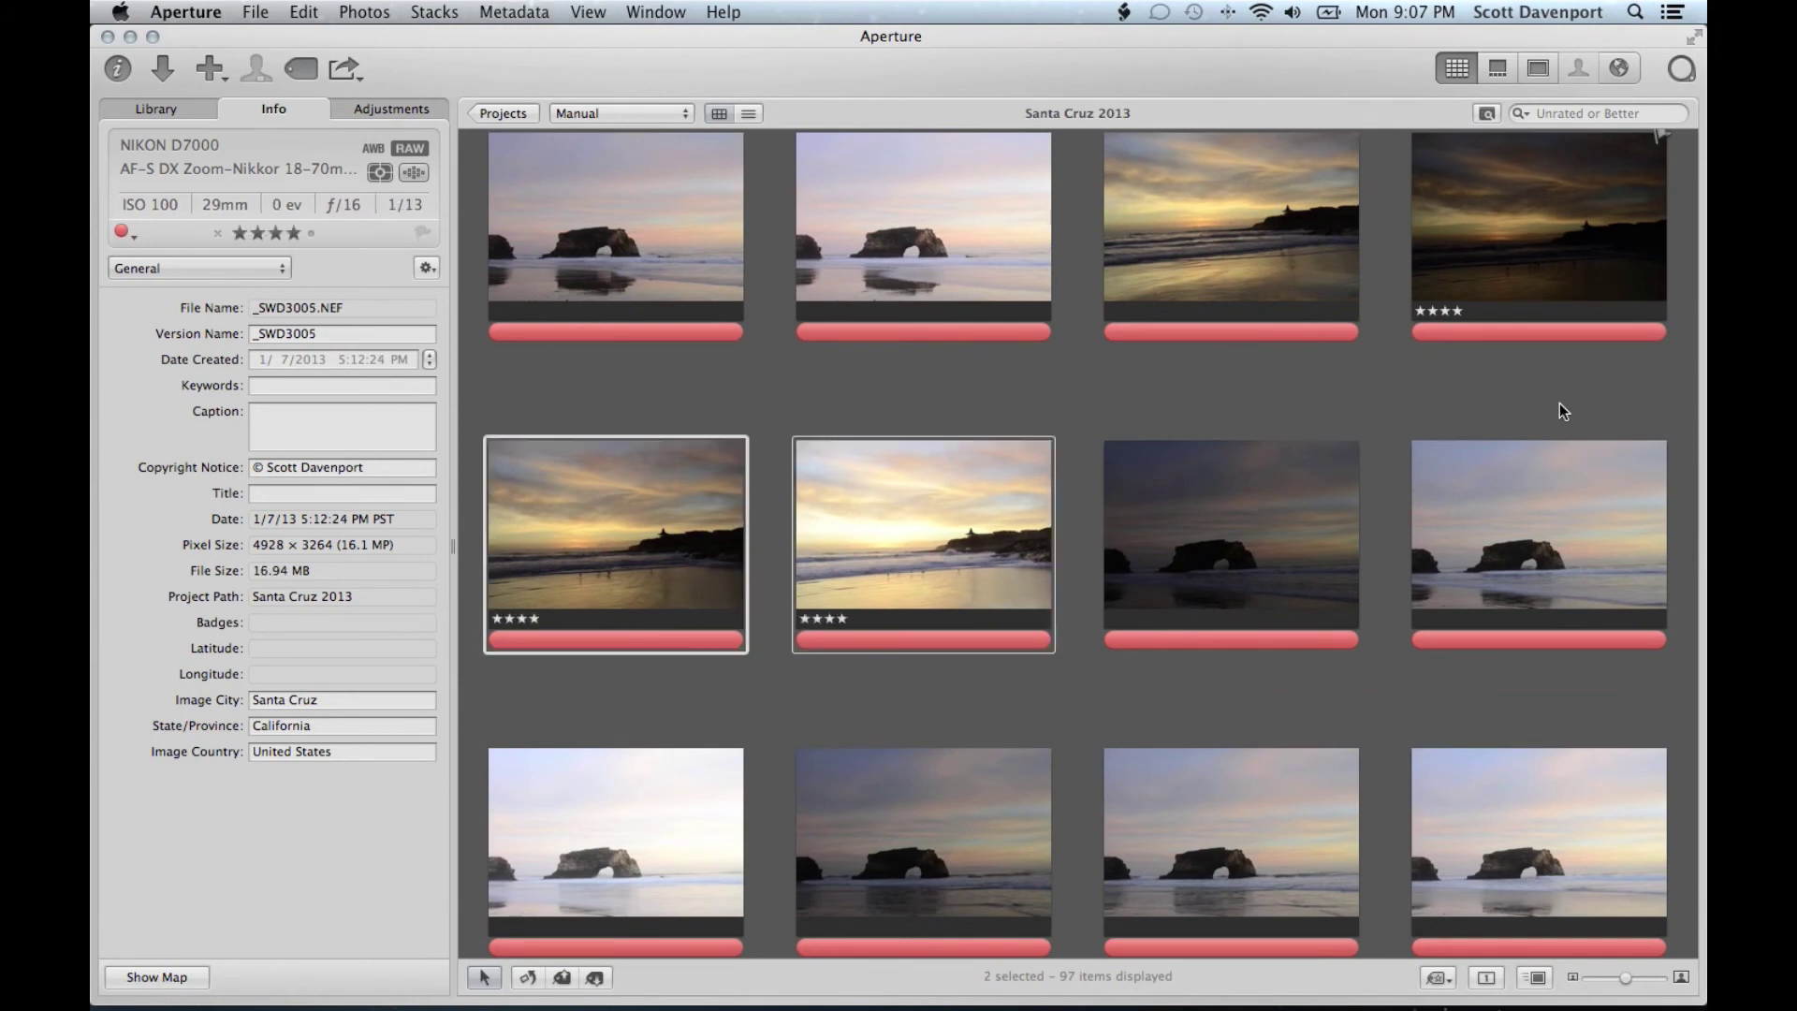
{"action": "key", "text": "Left"}
{"action": "key", "text": "shift+Right"}
{"action": "key", "text": "shift+Right"}
{"action": "key", "text": "alt+2"}
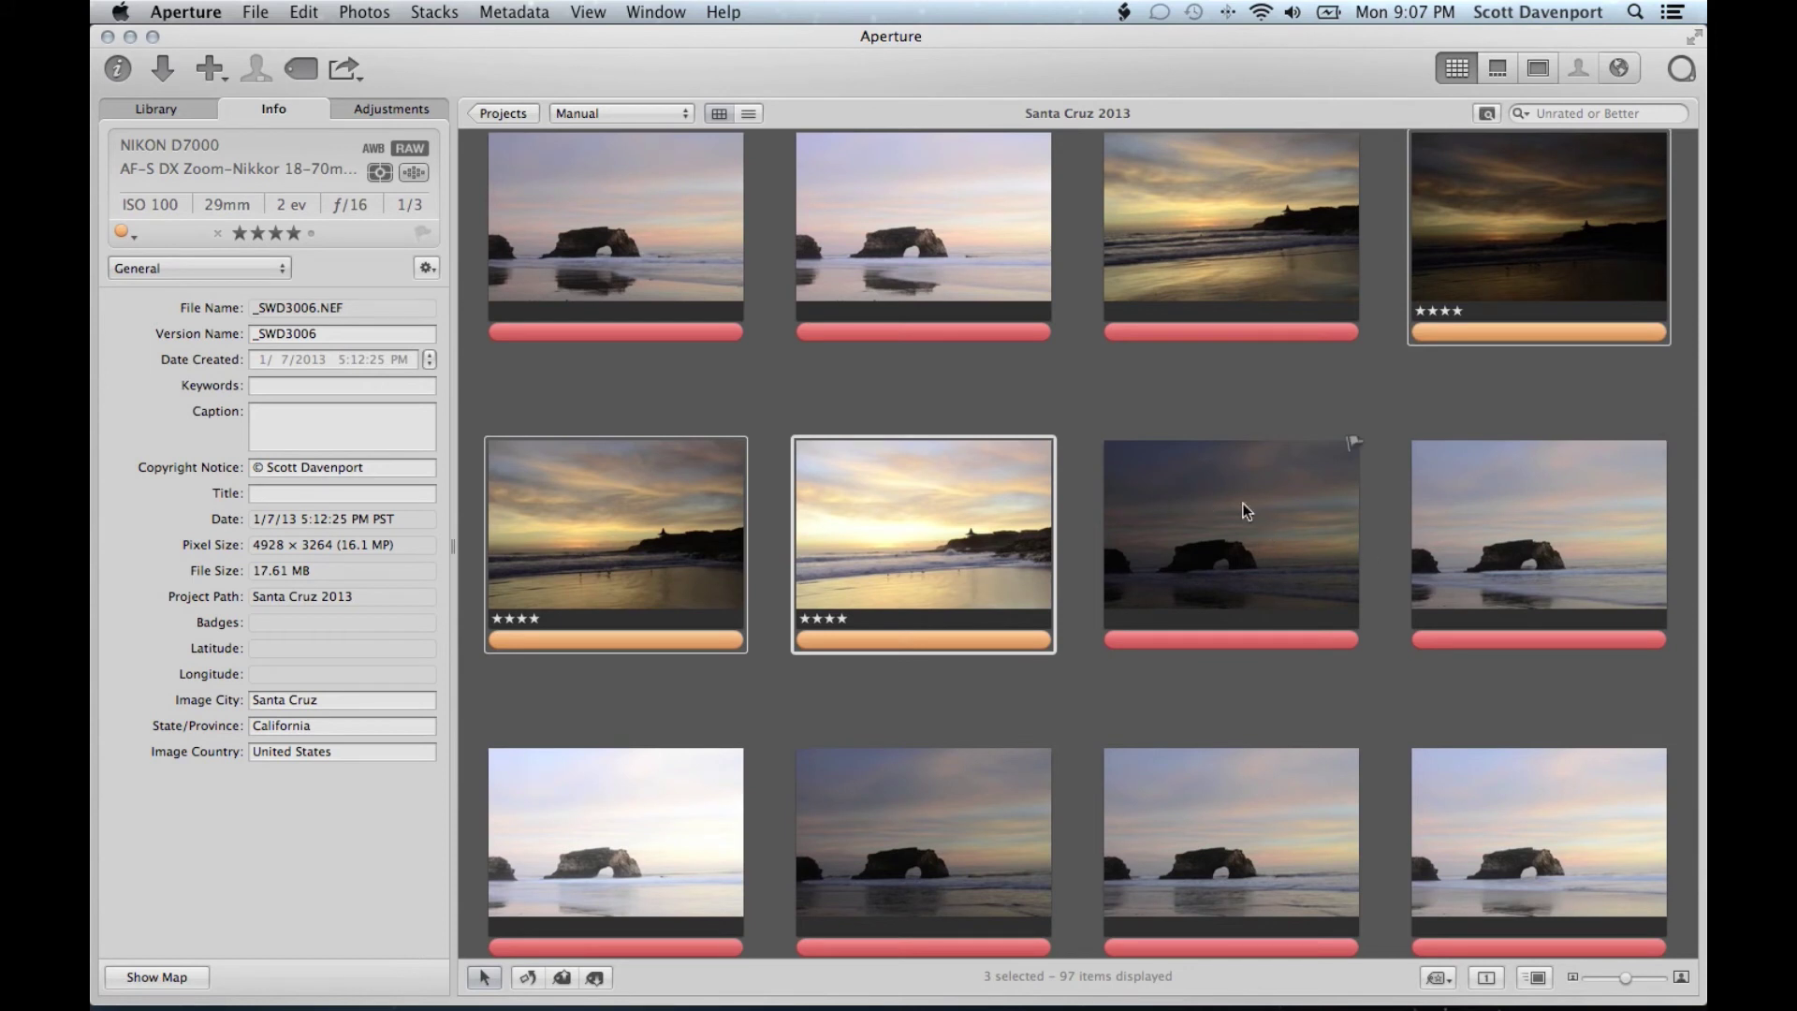
Give the six arch photos _SWD3007 through _SWD3012 four stars and an orange label
{"action": "left_click", "coordinate": [1256, 558]}
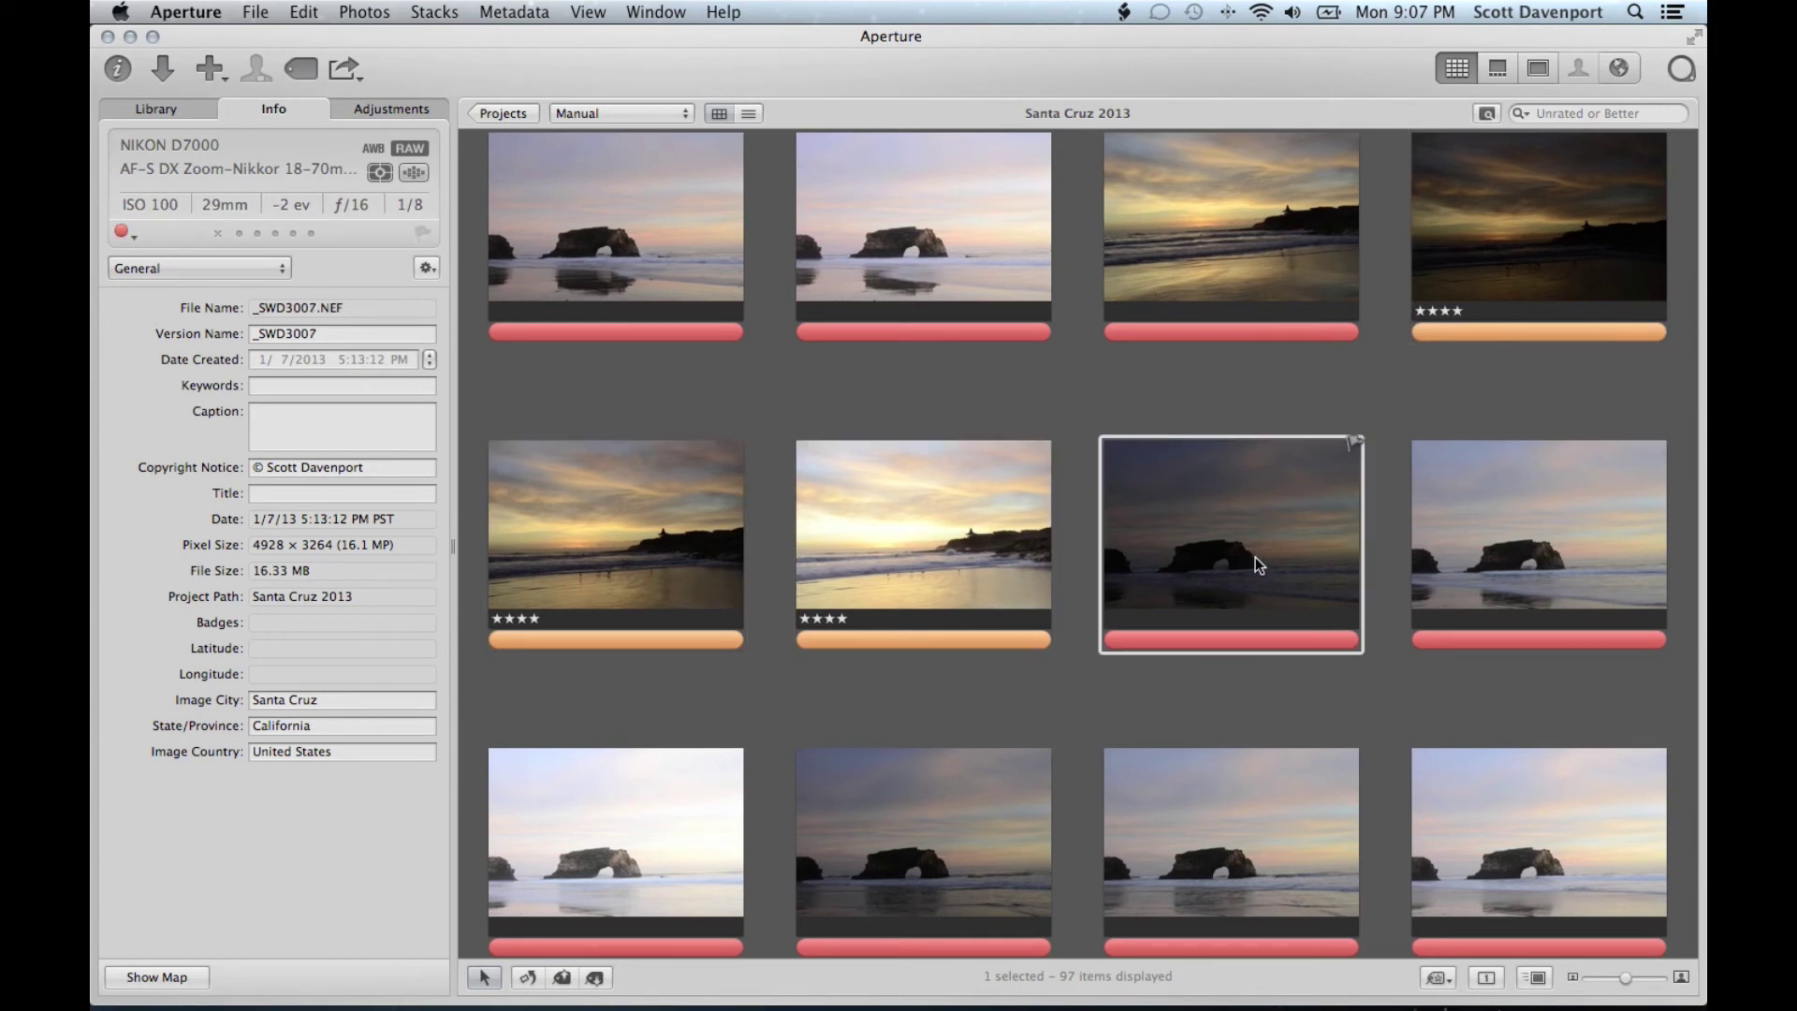
{"action": "key", "text": "Right"}
{"action": "key", "text": "Right"}
{"action": "key", "text": "Right"}
{"action": "key", "text": "Right"}
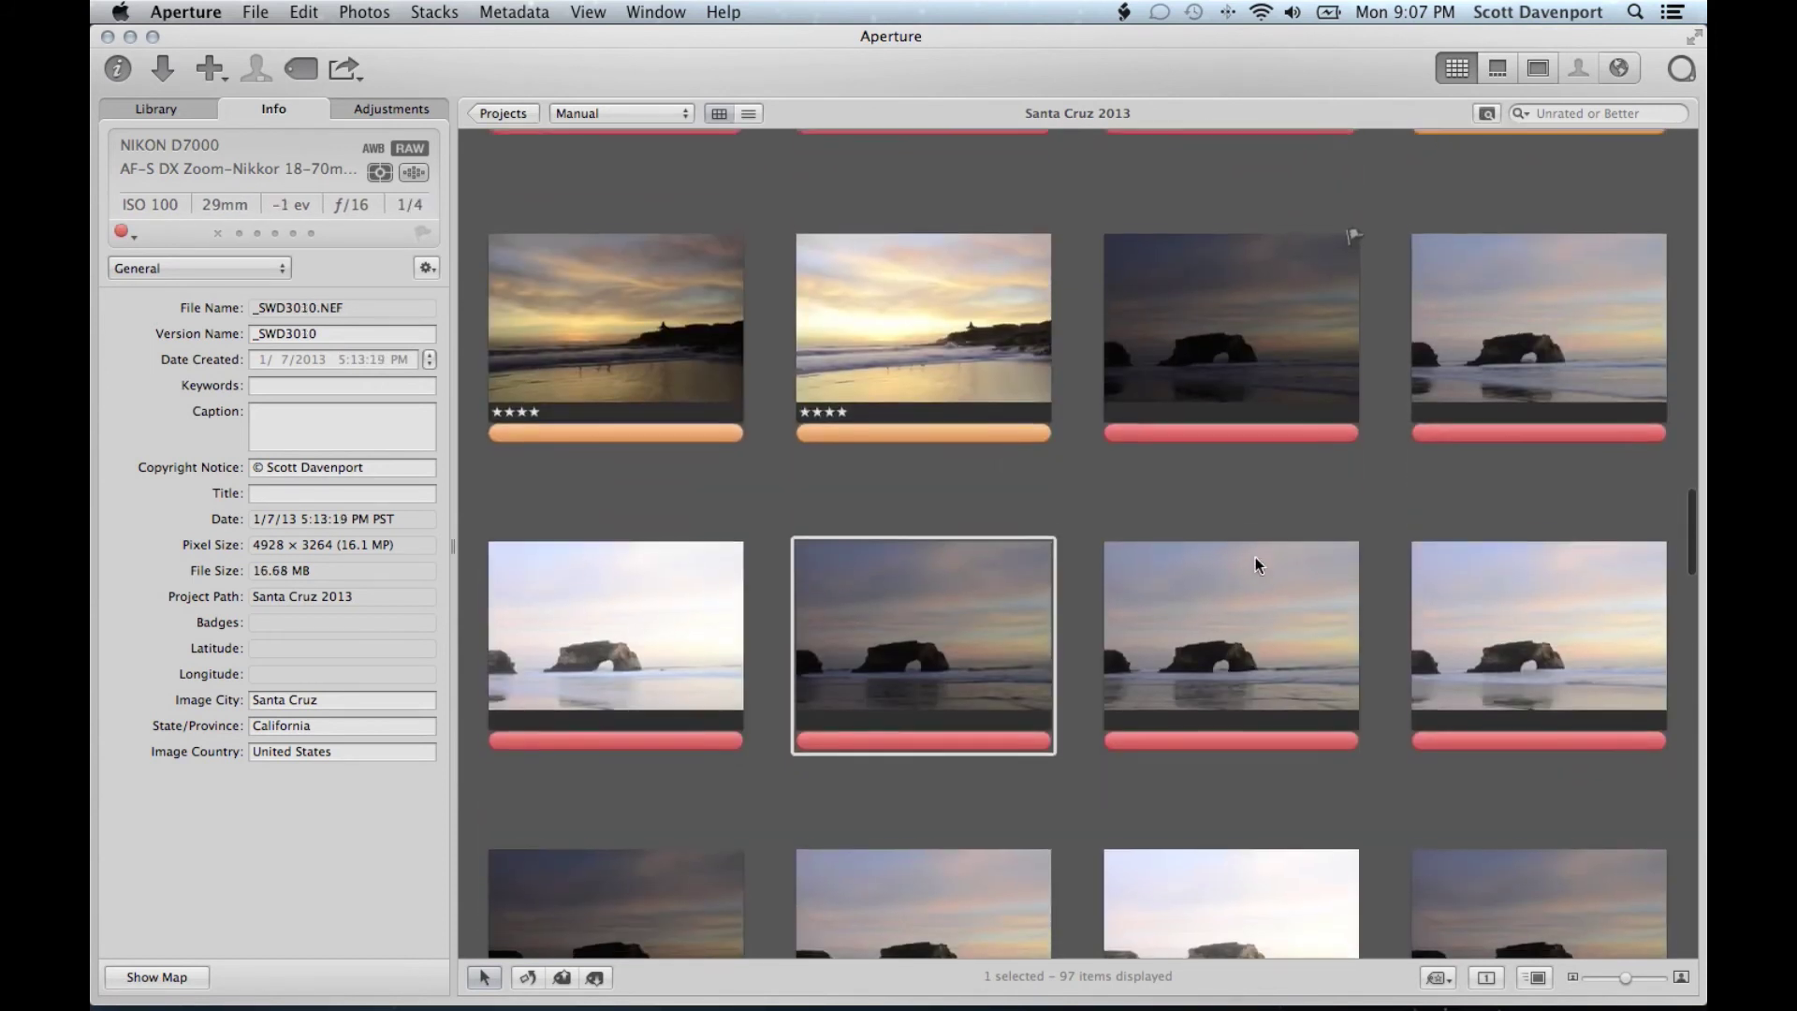
{"action": "key", "text": "Right"}
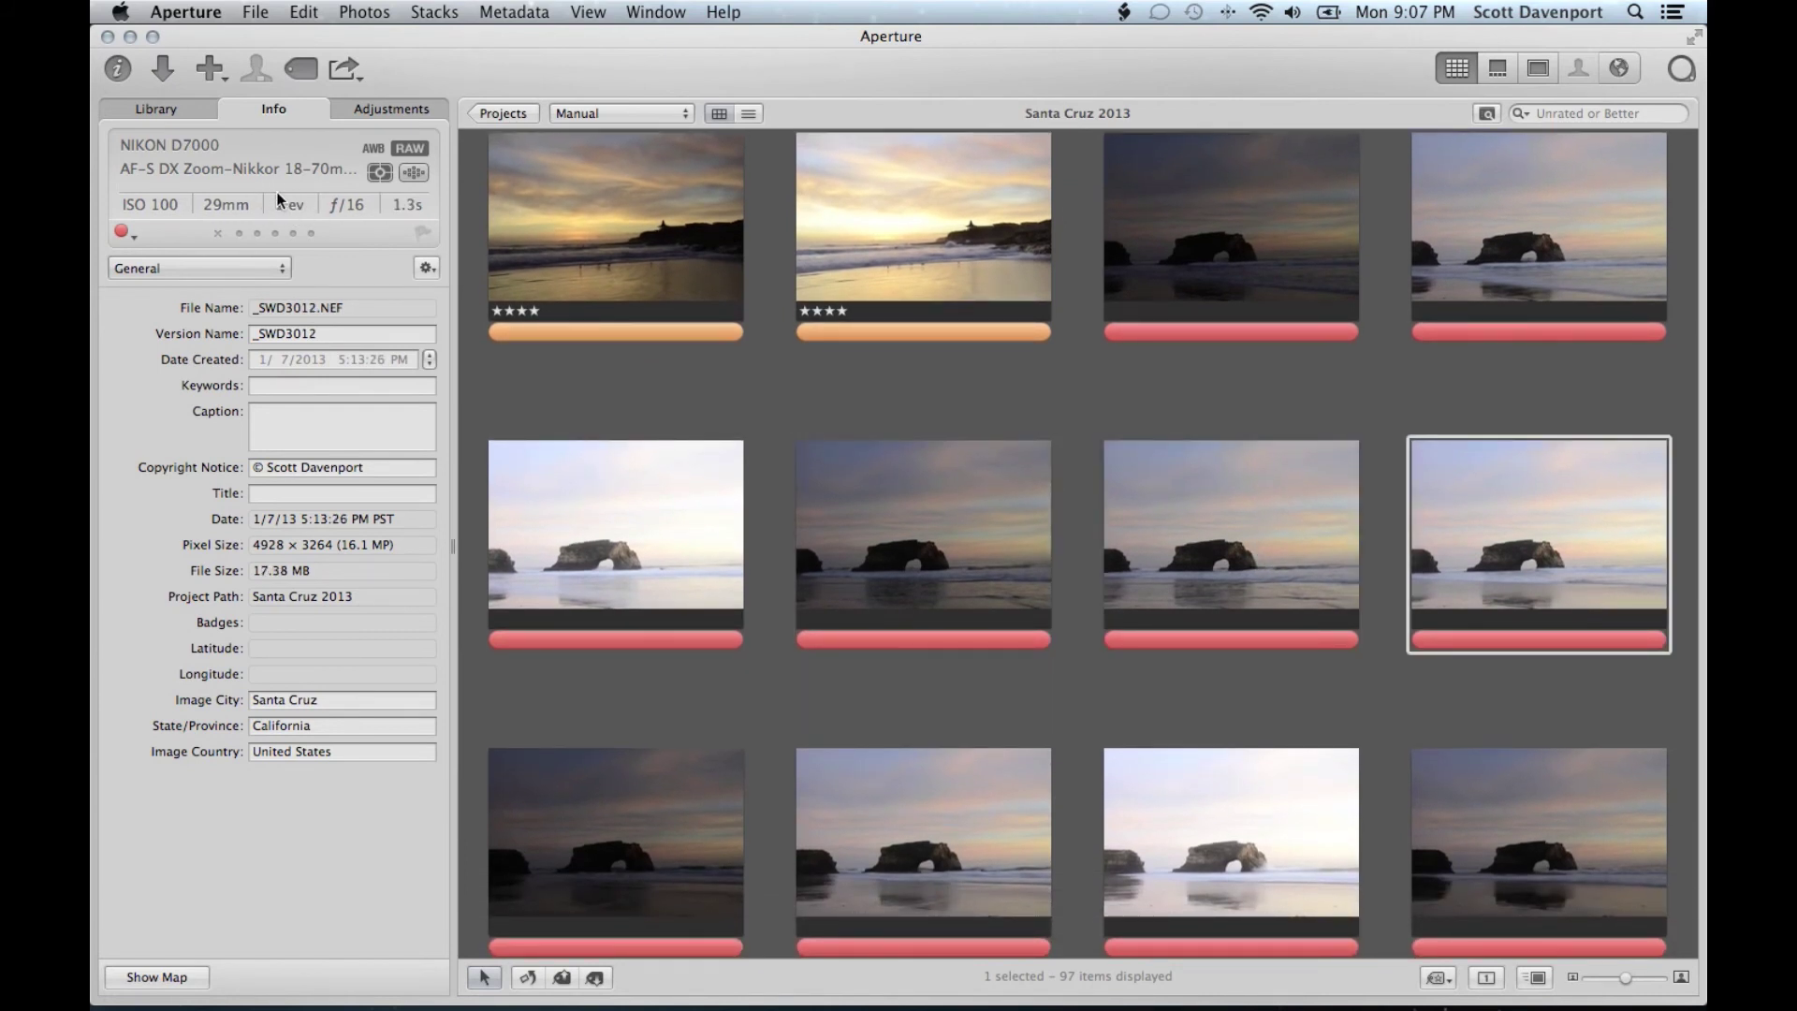
{"action": "key", "text": "Left"}
{"action": "key", "text": "Left"}
{"action": "key", "text": "Left"}
{"action": "key", "text": "Left"}
{"action": "key", "text": "Left"}
{"action": "key", "text": "Left"}
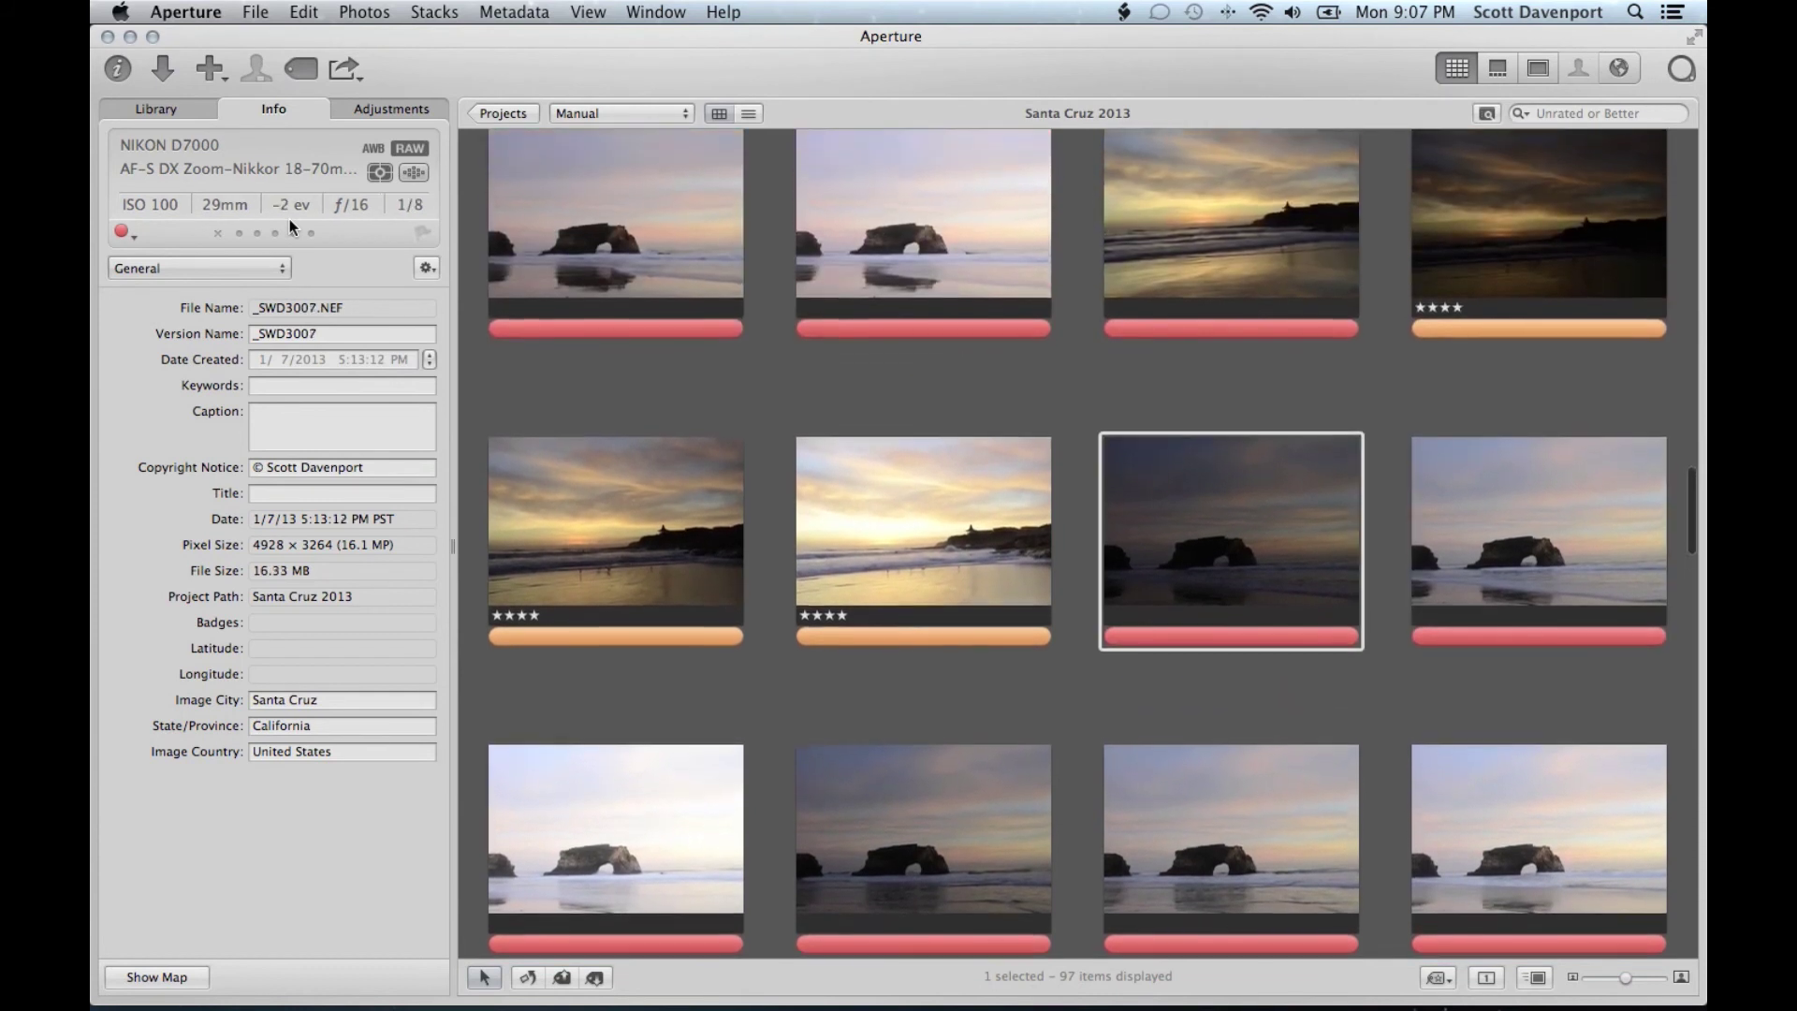
{"action": "key", "text": "Right"}
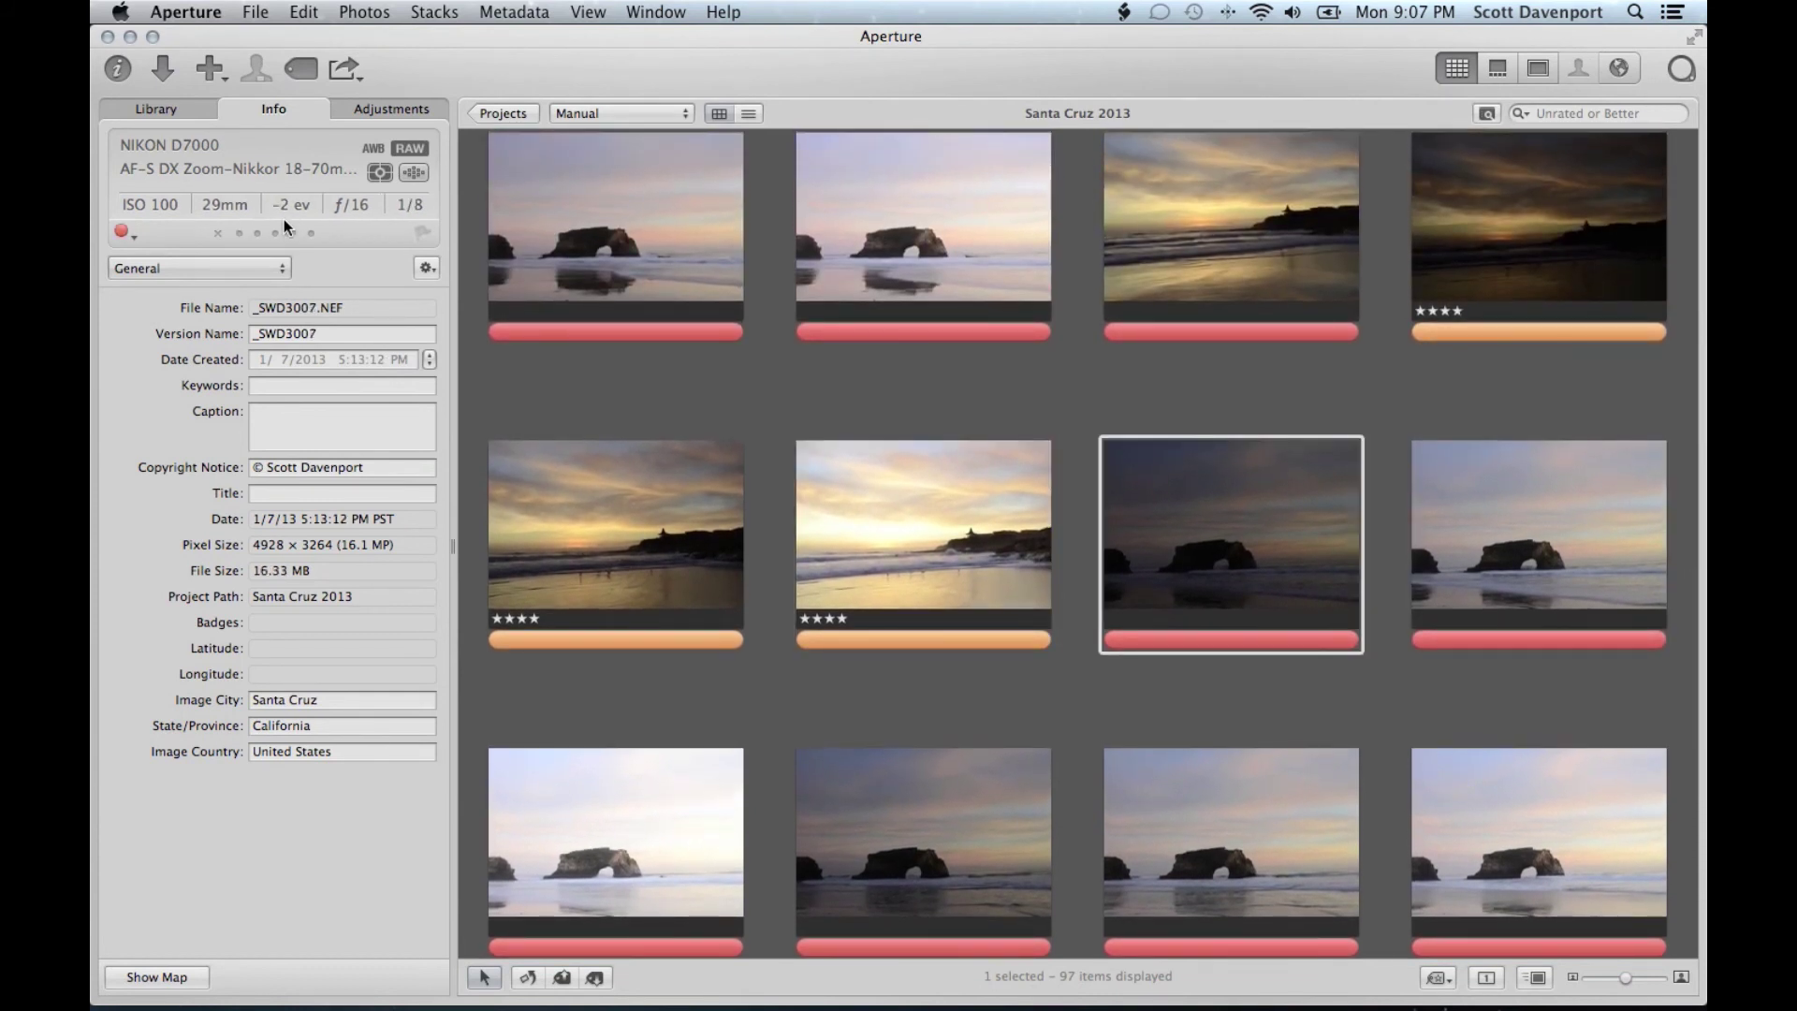
{"action": "key", "text": "shift+Right"}
{"action": "key", "text": "shift+Right"}
{"action": "key", "text": "shift+Right"}
{"action": "key", "text": "shift+Right"}
{"action": "key", "text": "shift+Right"}
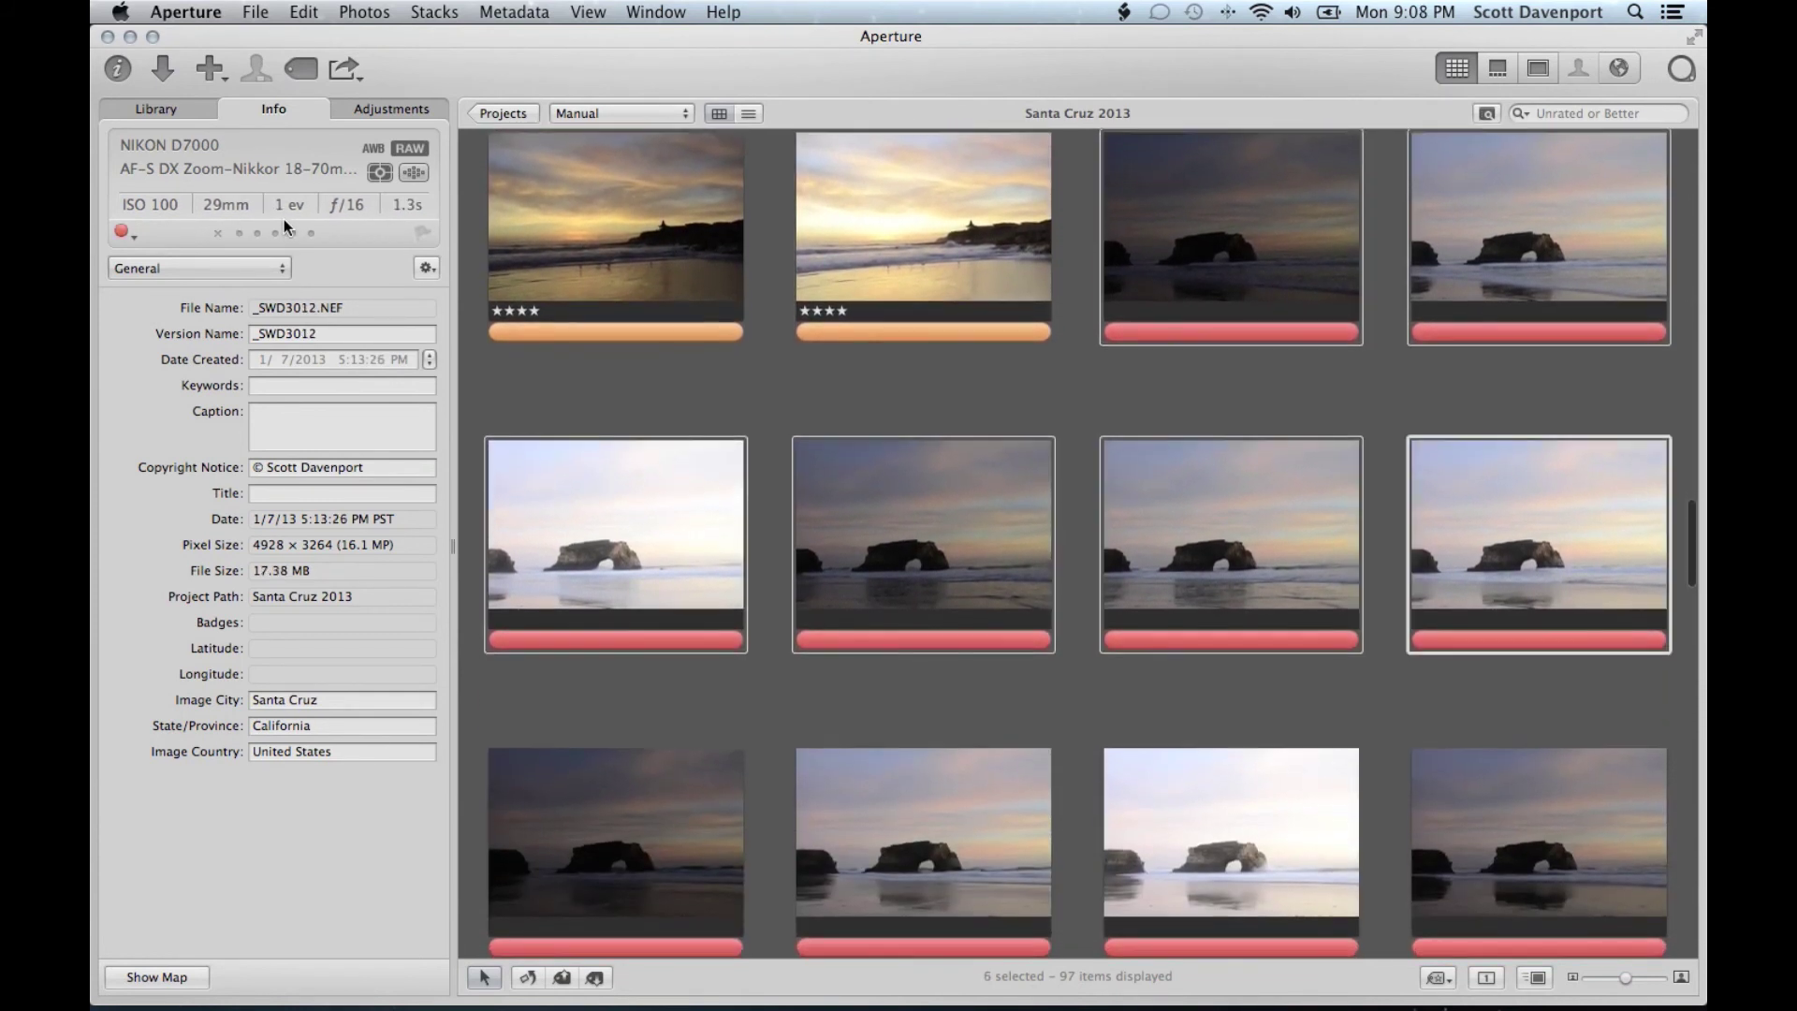
{"action": "key", "text": "4"}
{"action": "key", "text": "alt+2"}
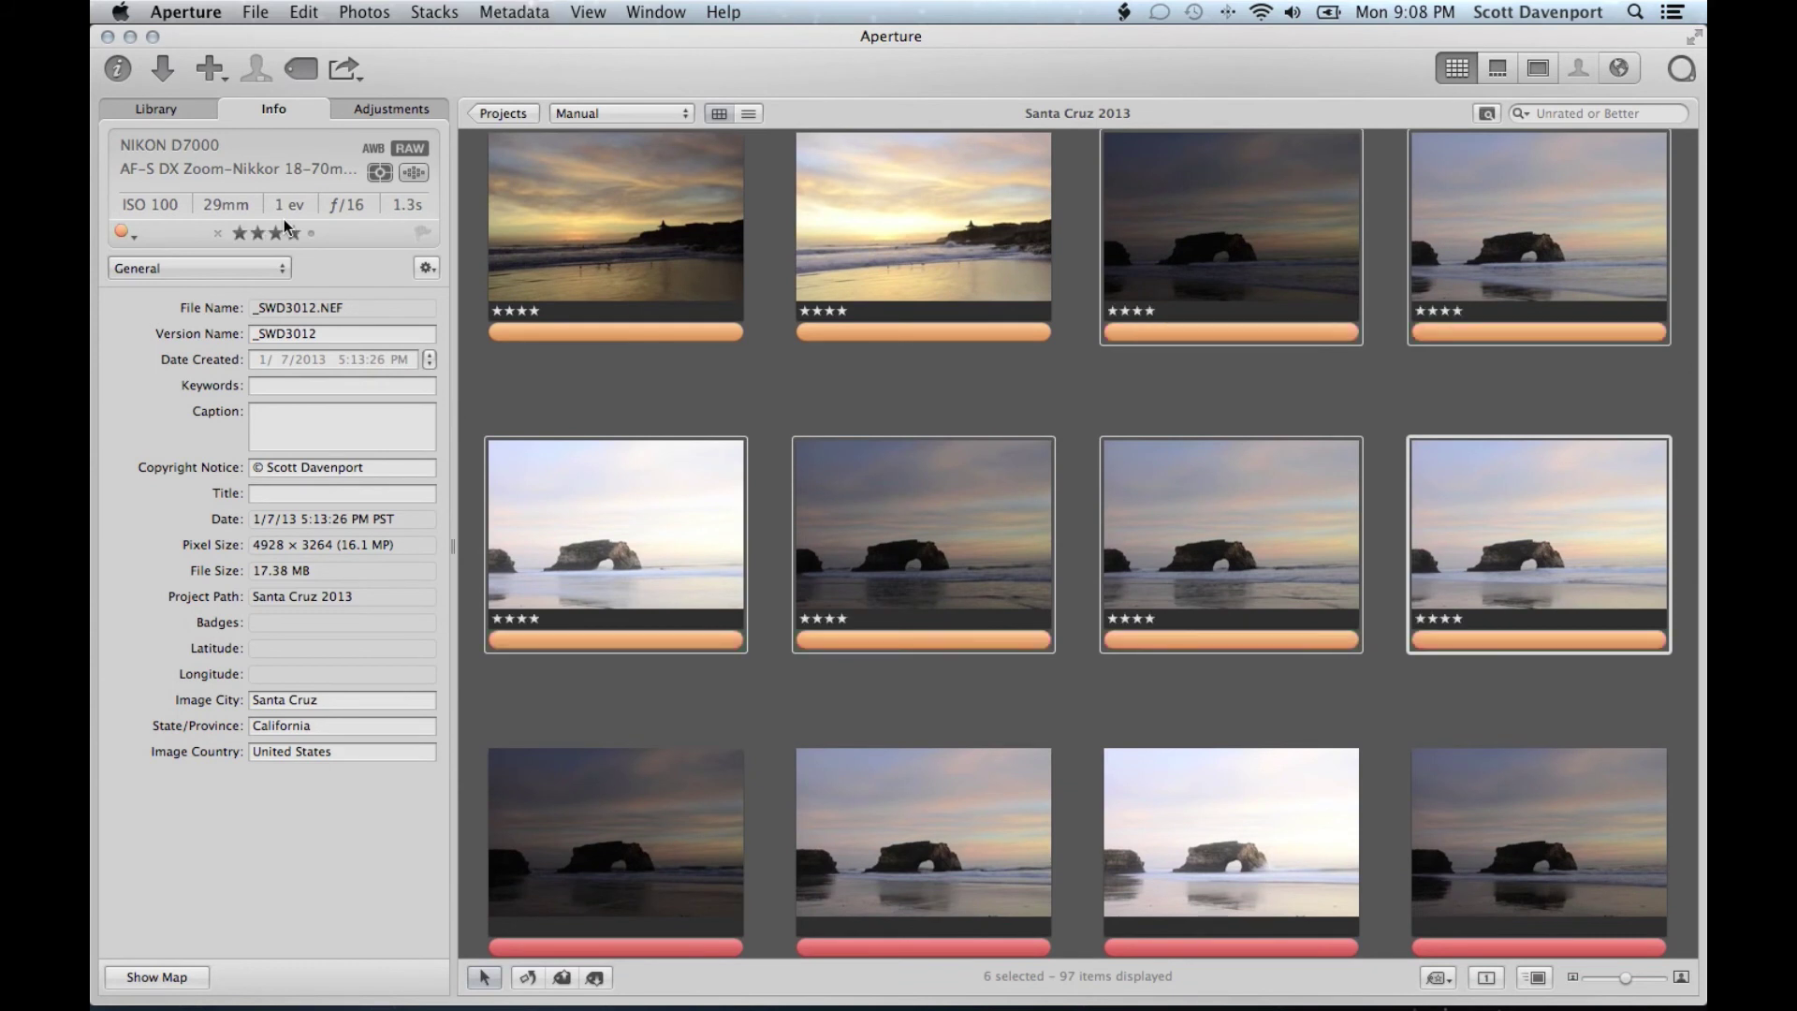
{"action": "scroll", "coordinate": [802, 400], "scroll_direction": "down", "scroll_amount": 3}
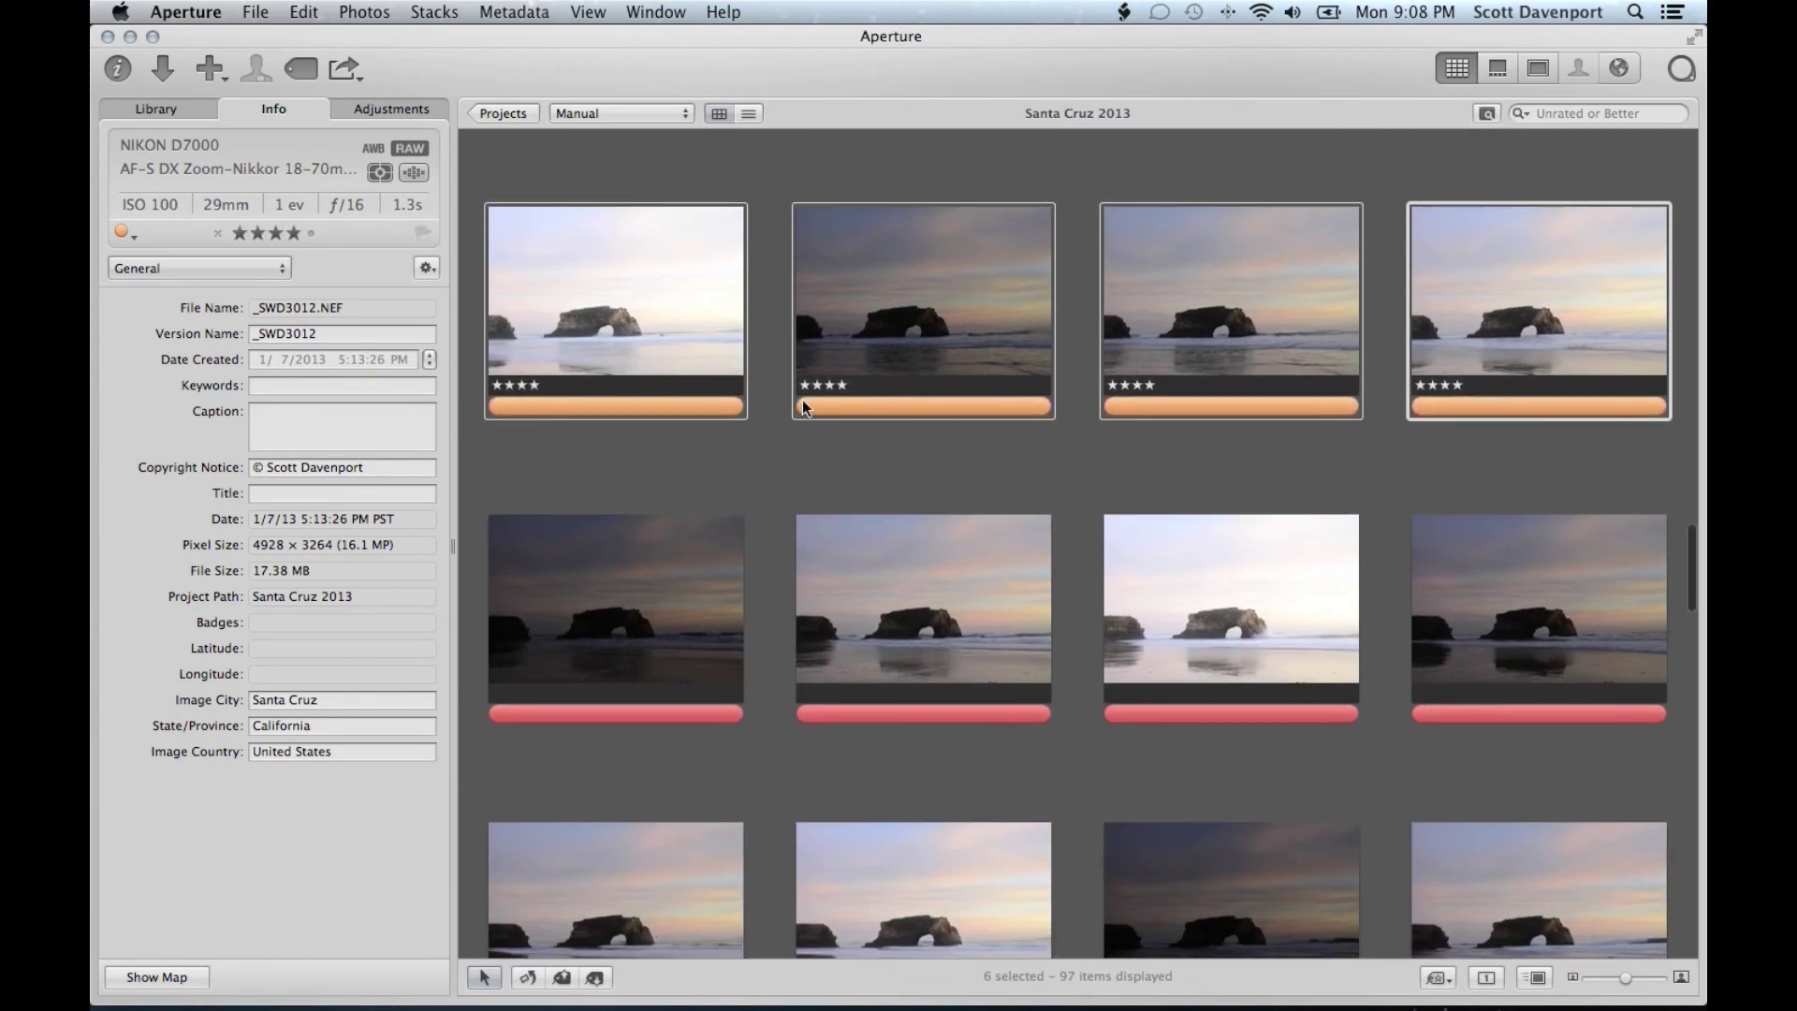
{"action": "left_click", "coordinate": [674, 493]}
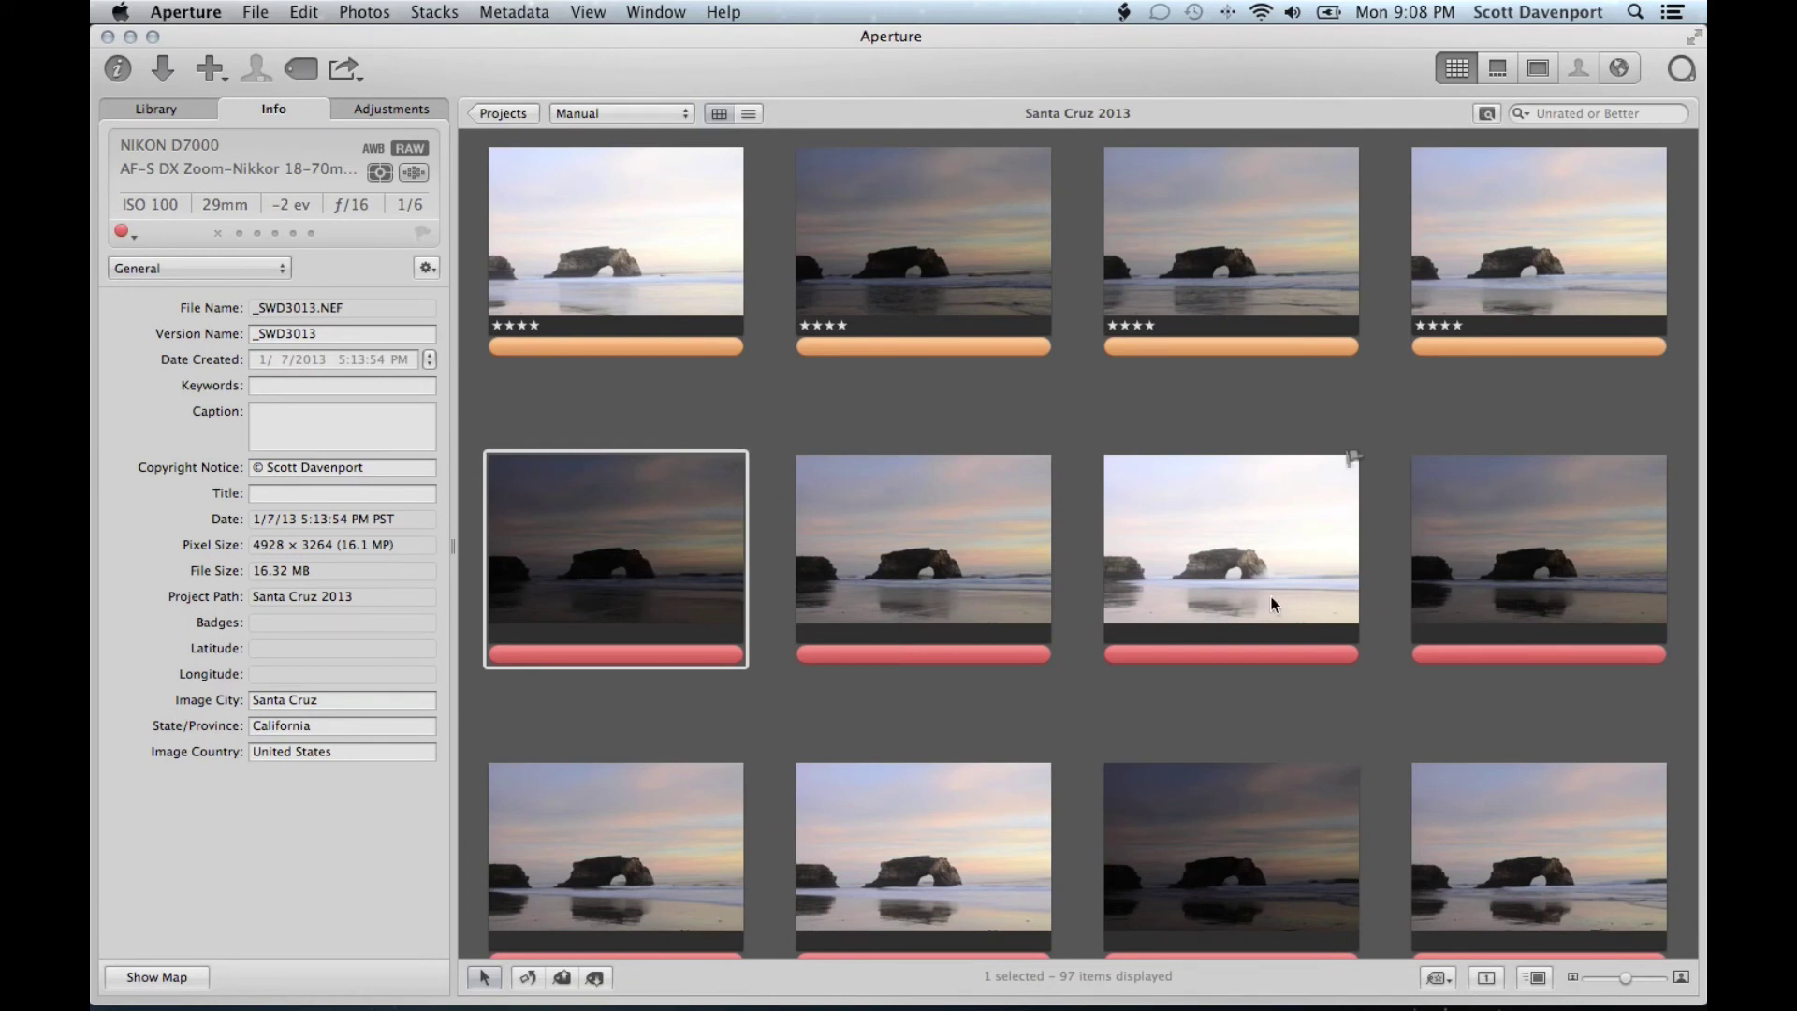
Give the nine arch photos starting at _SWD3019 three stars and an orange label
{"action": "scroll", "coordinate": [1307, 631], "scroll_direction": "down", "scroll_amount": 3}
{"action": "scroll", "coordinate": [1308, 630], "scroll_direction": "down", "scroll_amount": 2}
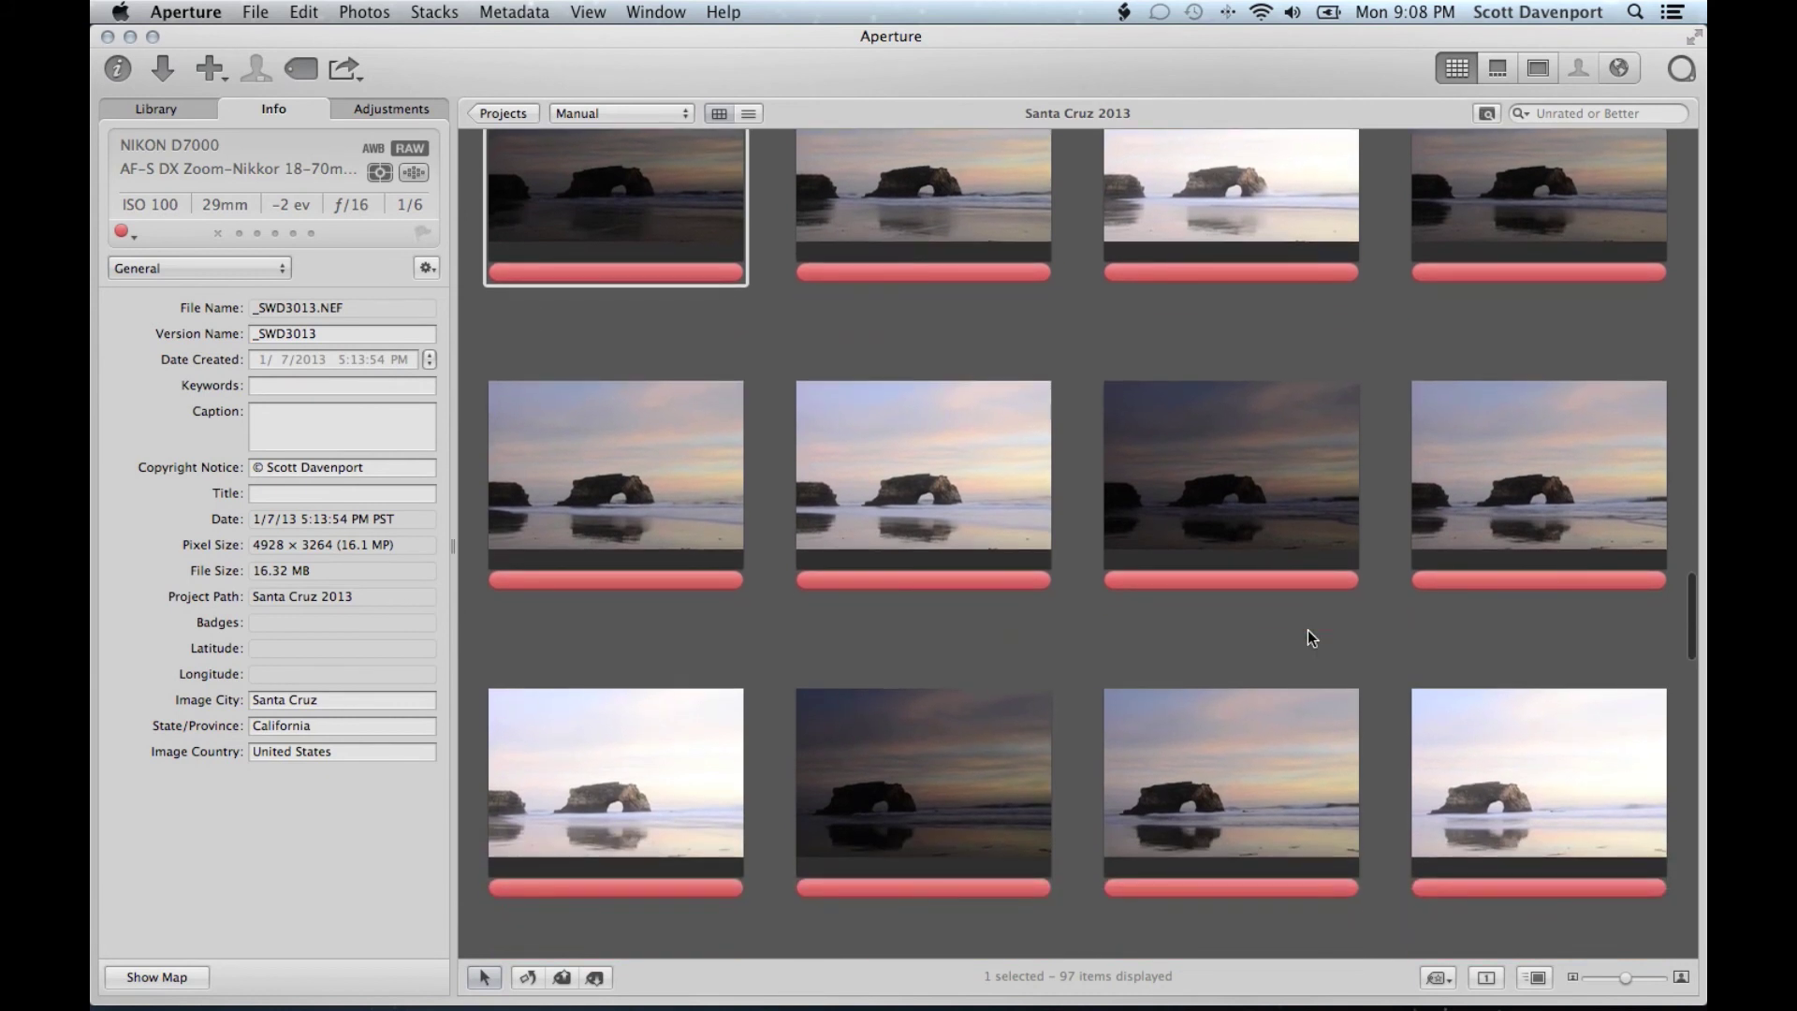
{"action": "left_click", "coordinate": [1229, 488]}
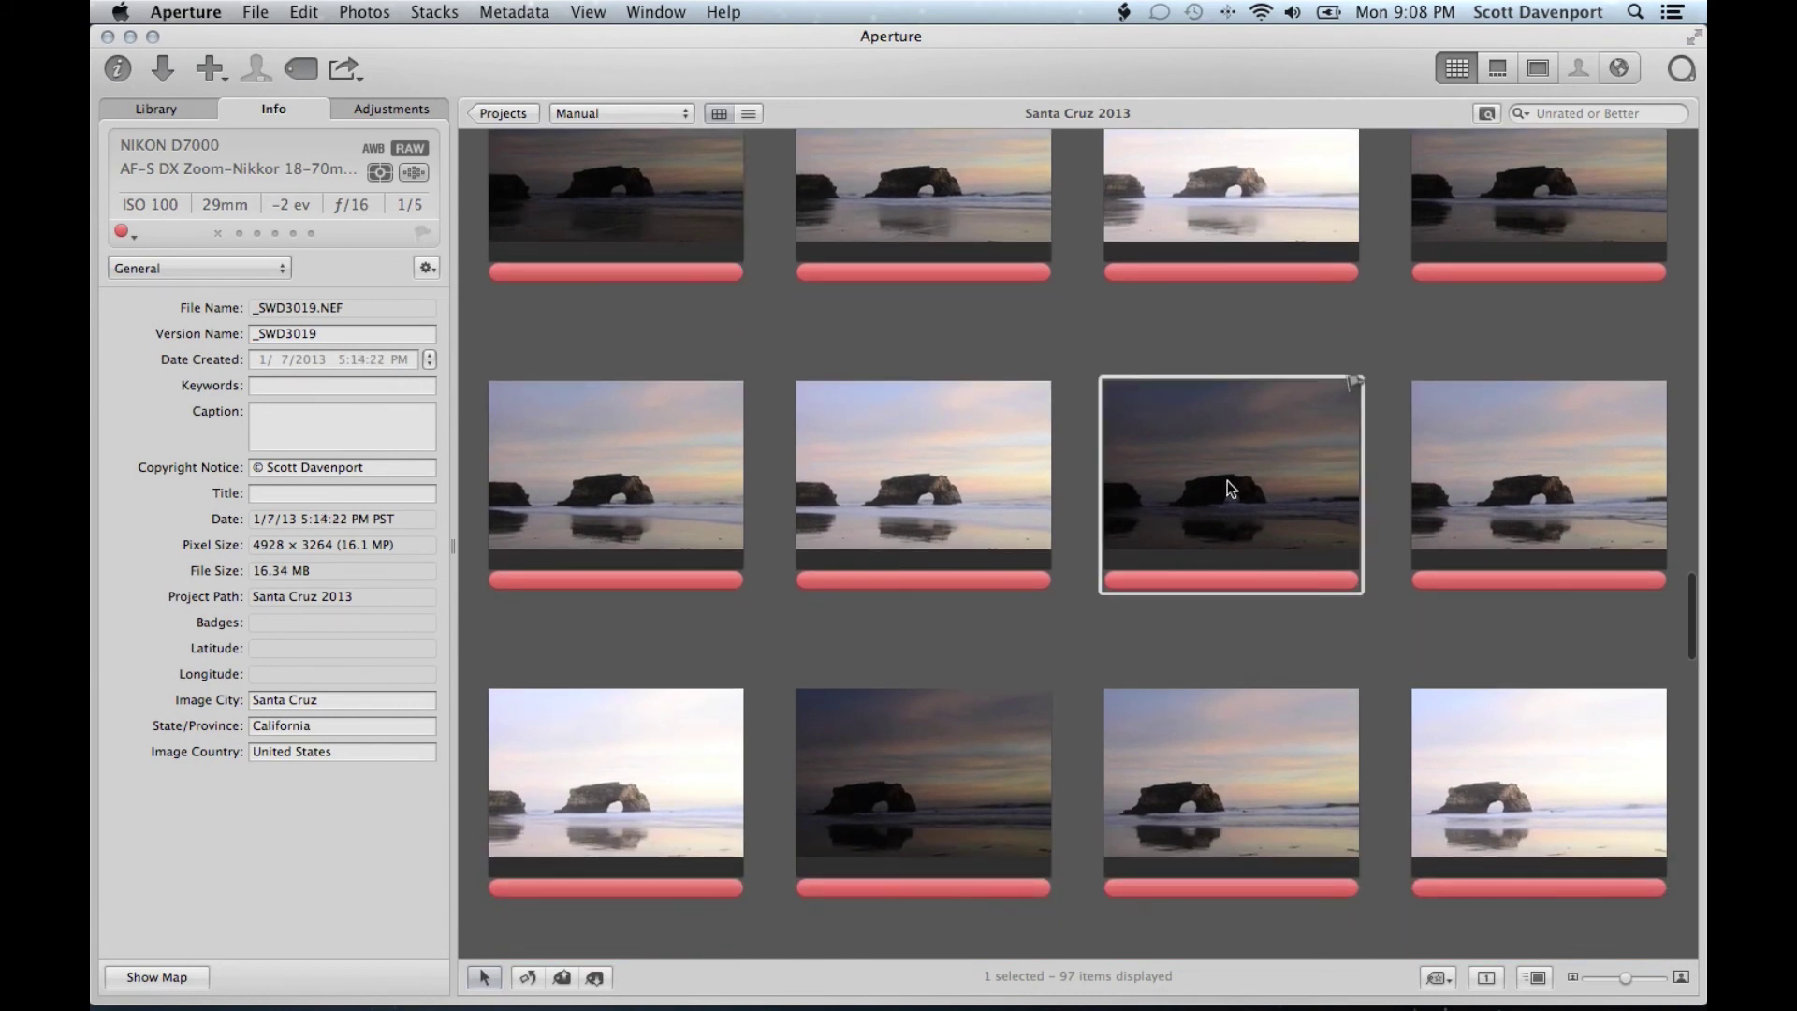
{"action": "left_click", "coordinate": [968, 760]}
{"action": "left_click", "coordinate": [1249, 535]}
{"action": "scroll", "coordinate": [1206, 625], "scroll_direction": "down", "scroll_amount": 5}
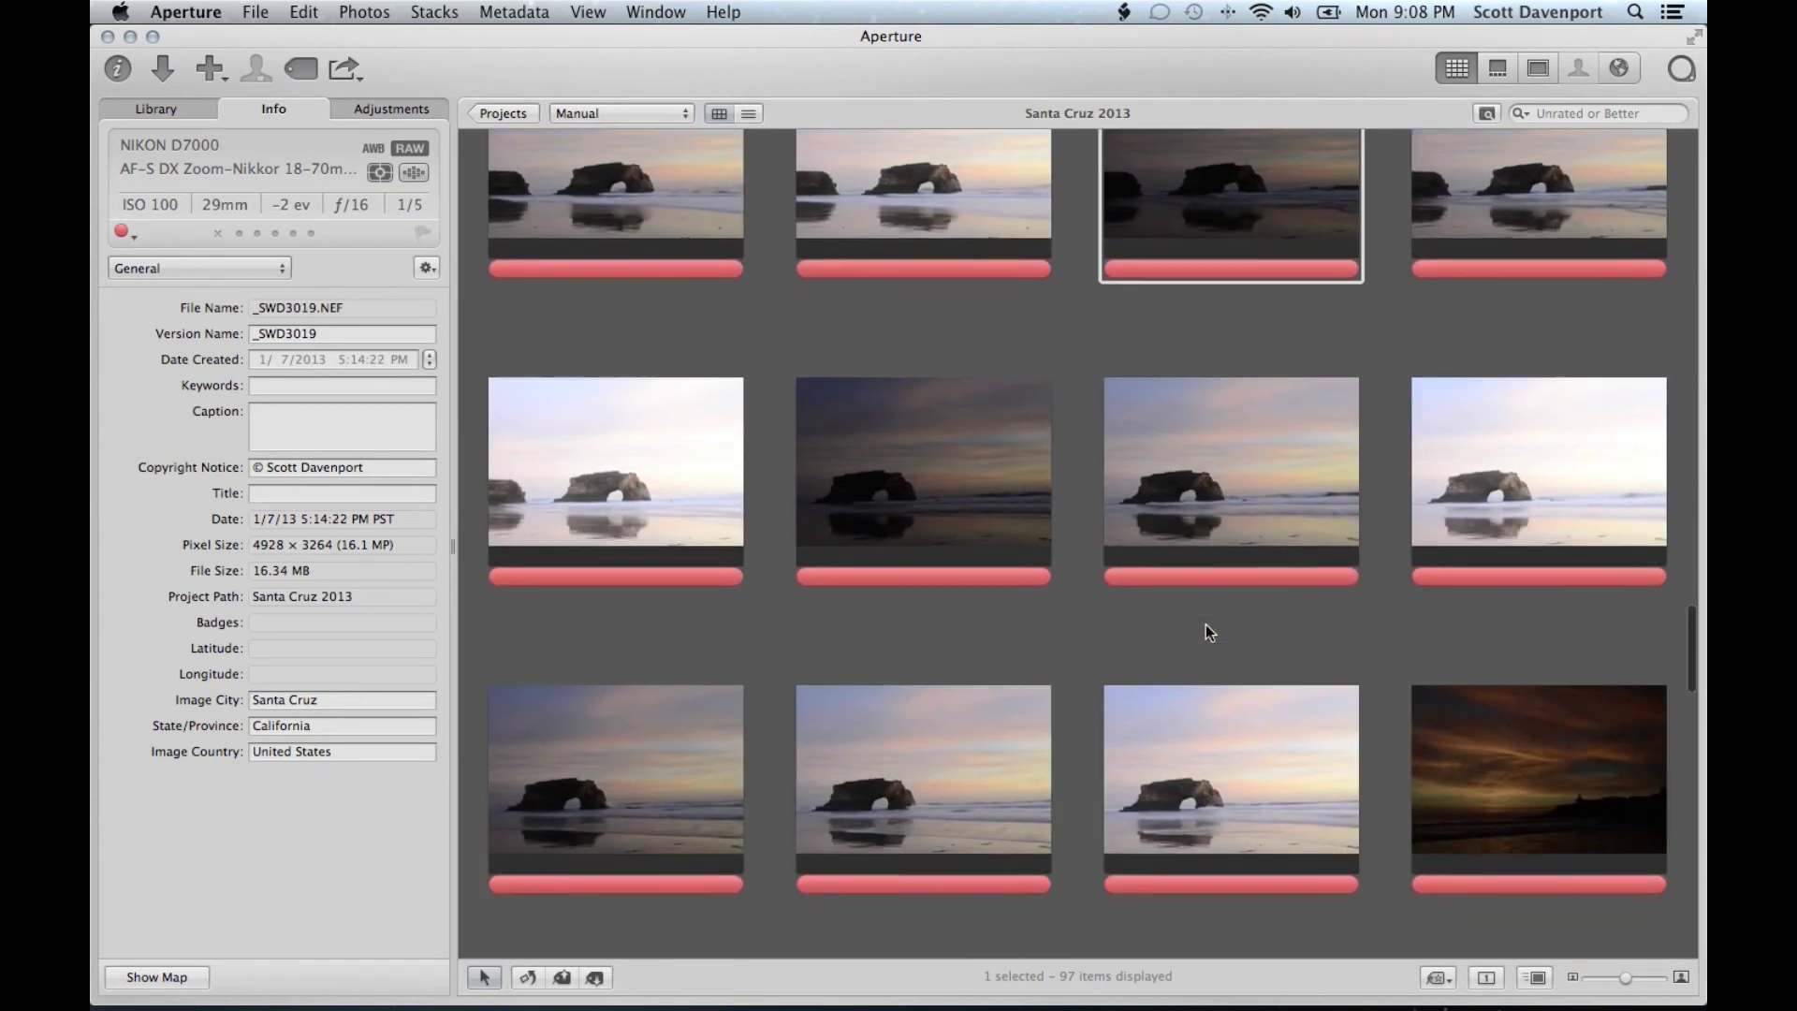
{"action": "scroll", "coordinate": [1207, 630], "scroll_direction": "down", "scroll_amount": 2}
{"action": "scroll", "coordinate": [1206, 633], "scroll_direction": "up", "scroll_amount": 6}
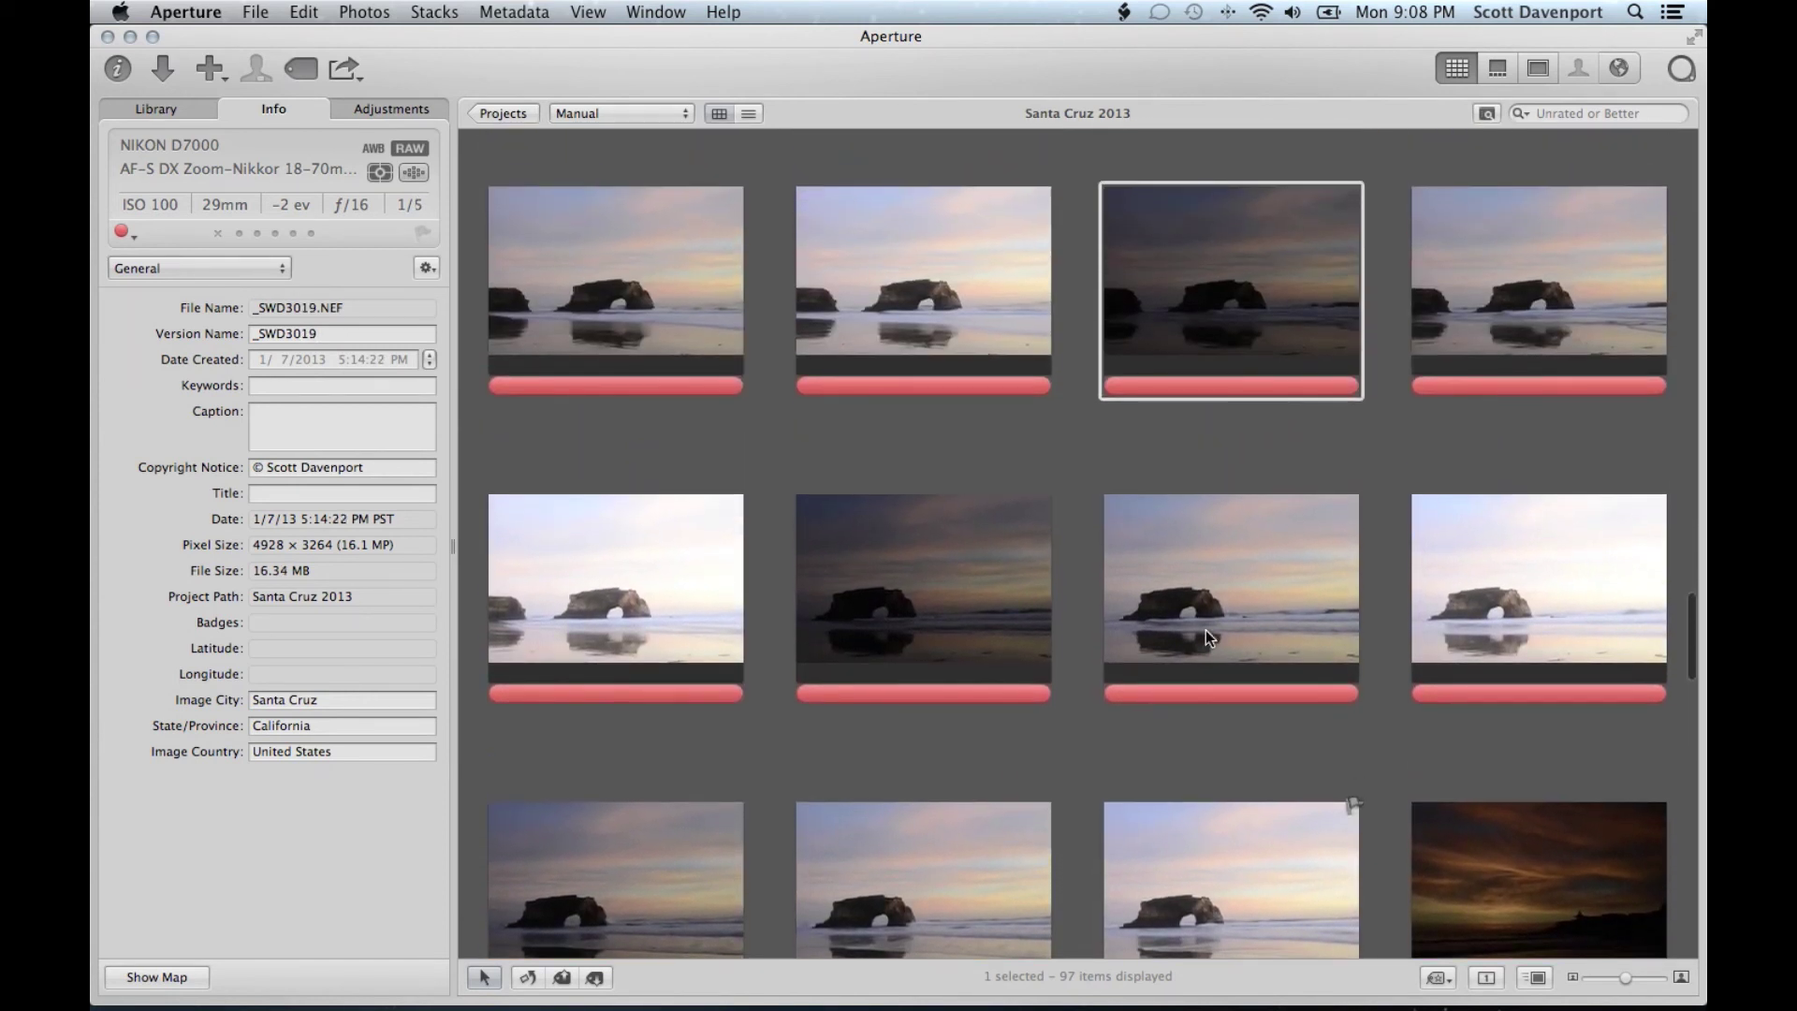
{"action": "scroll", "coordinate": [1205, 631], "scroll_direction": "up", "scroll_amount": 2}
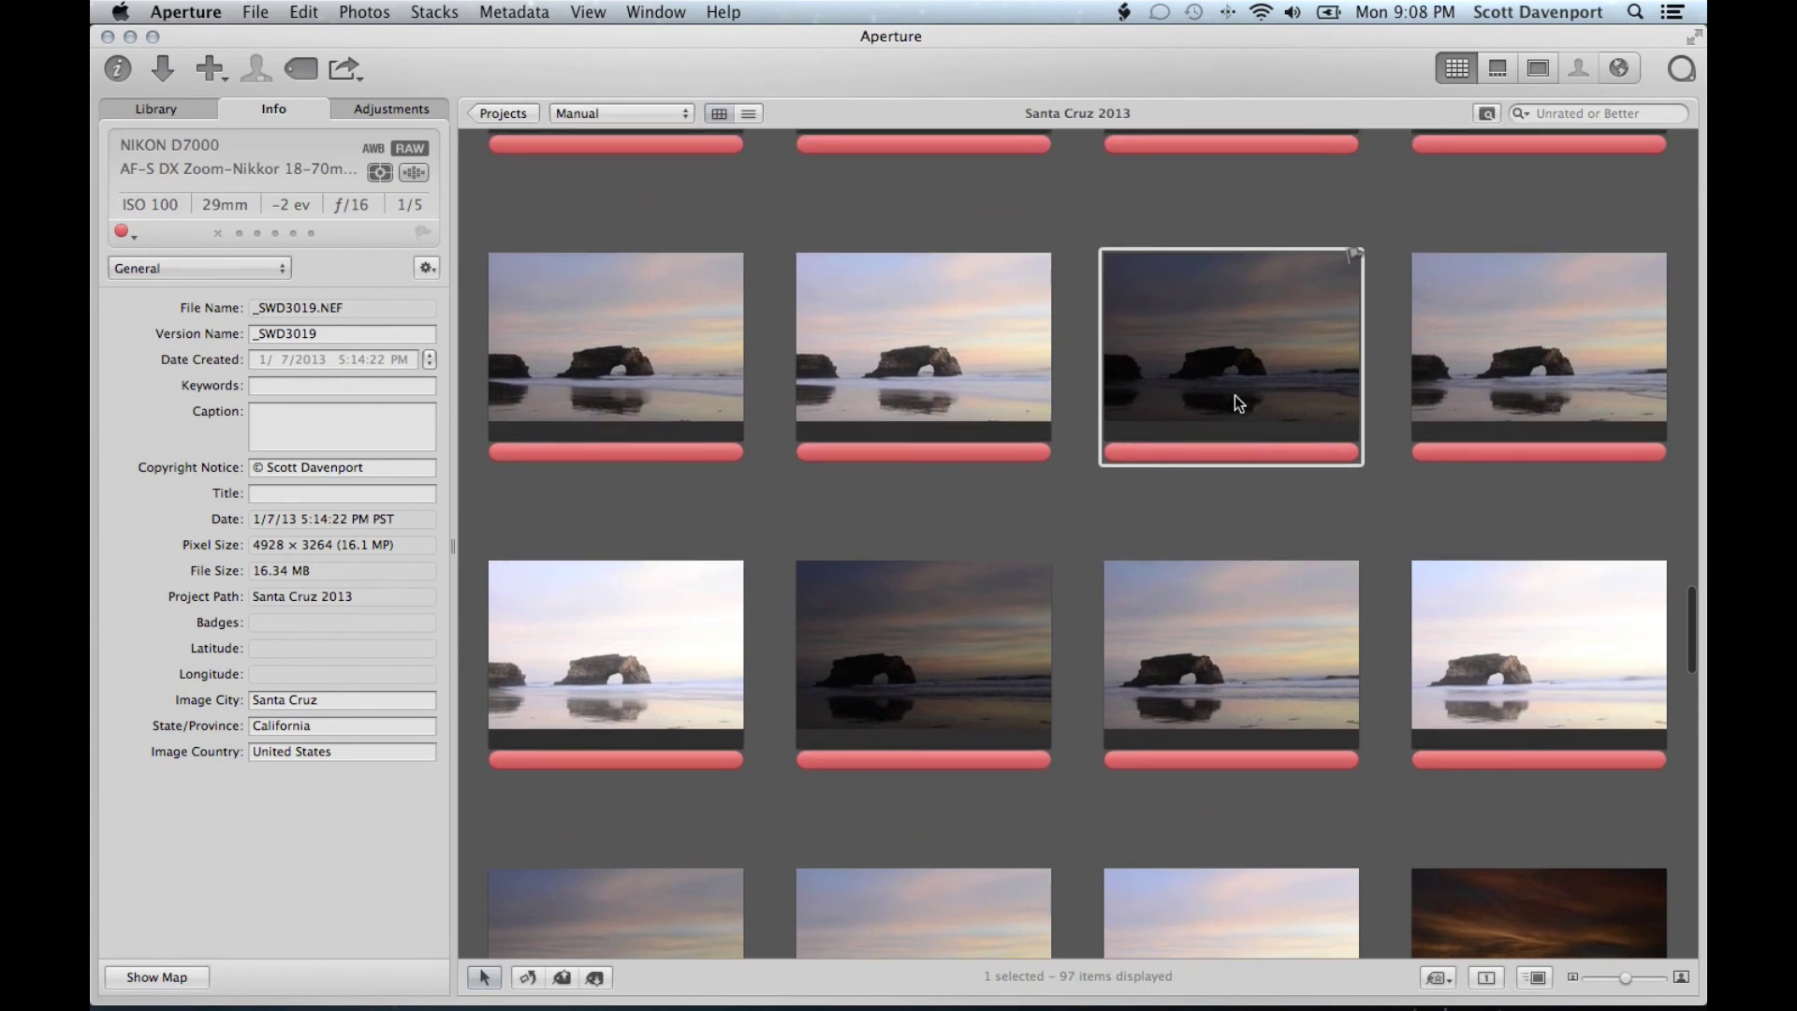
{"action": "key", "text": "shift+Right"}
{"action": "key", "text": "shift+Right"}
{"action": "key", "text": "shift+Right"}
{"action": "key", "text": "shift+Right"}
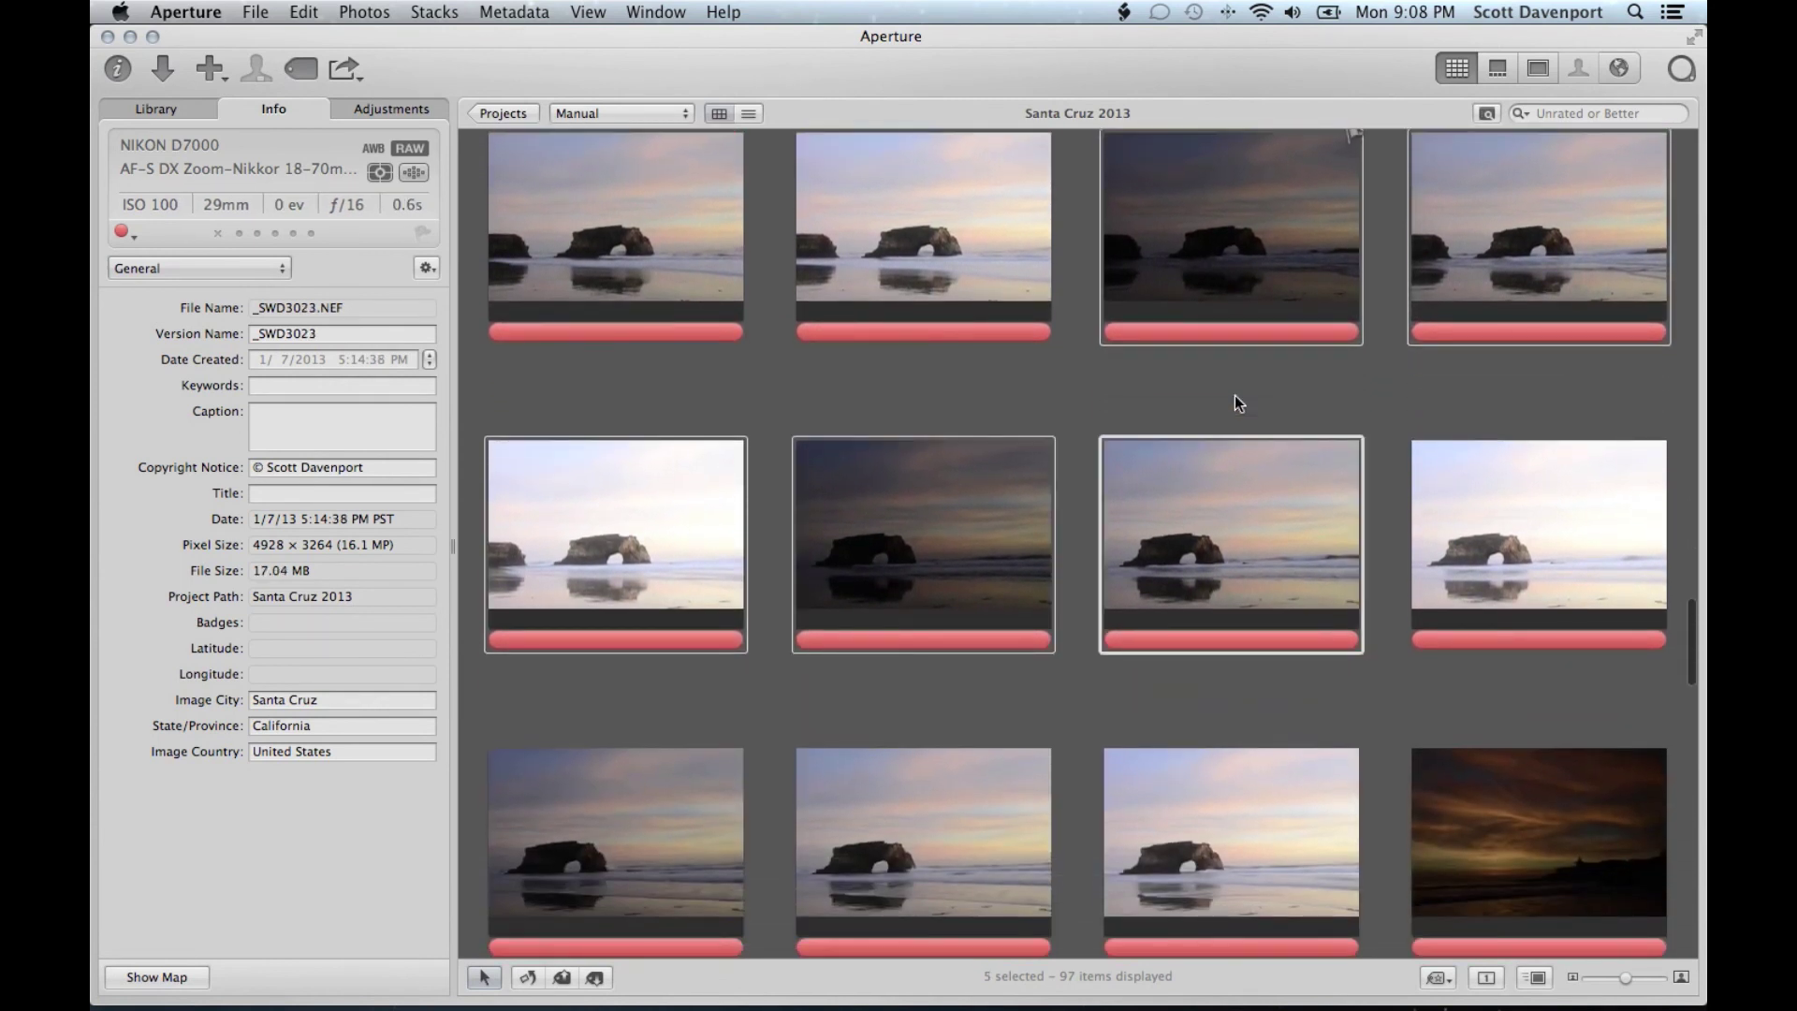
{"action": "key", "text": "shift+Right"}
{"action": "key", "text": "shift+Right"}
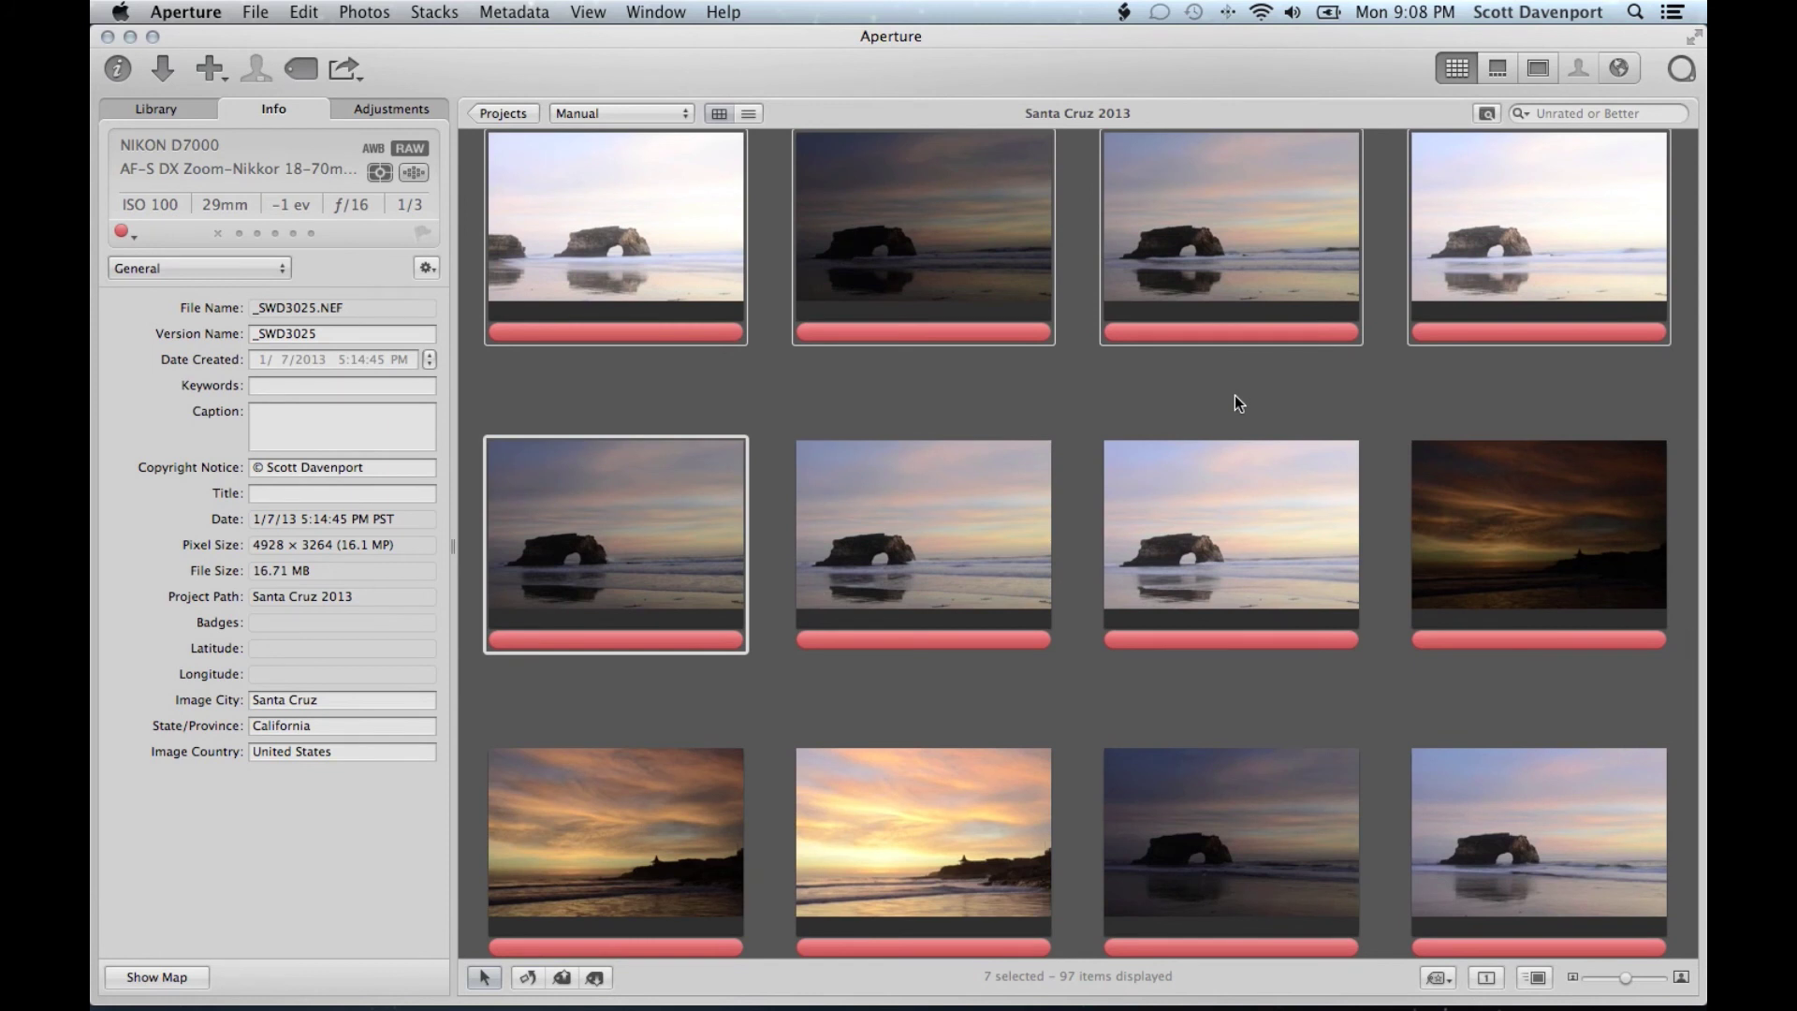
{"action": "key", "text": "shift+Right"}
{"action": "key", "text": "shift+Right"}
{"action": "key", "text": "3"}
{"action": "key", "text": "alt+2"}
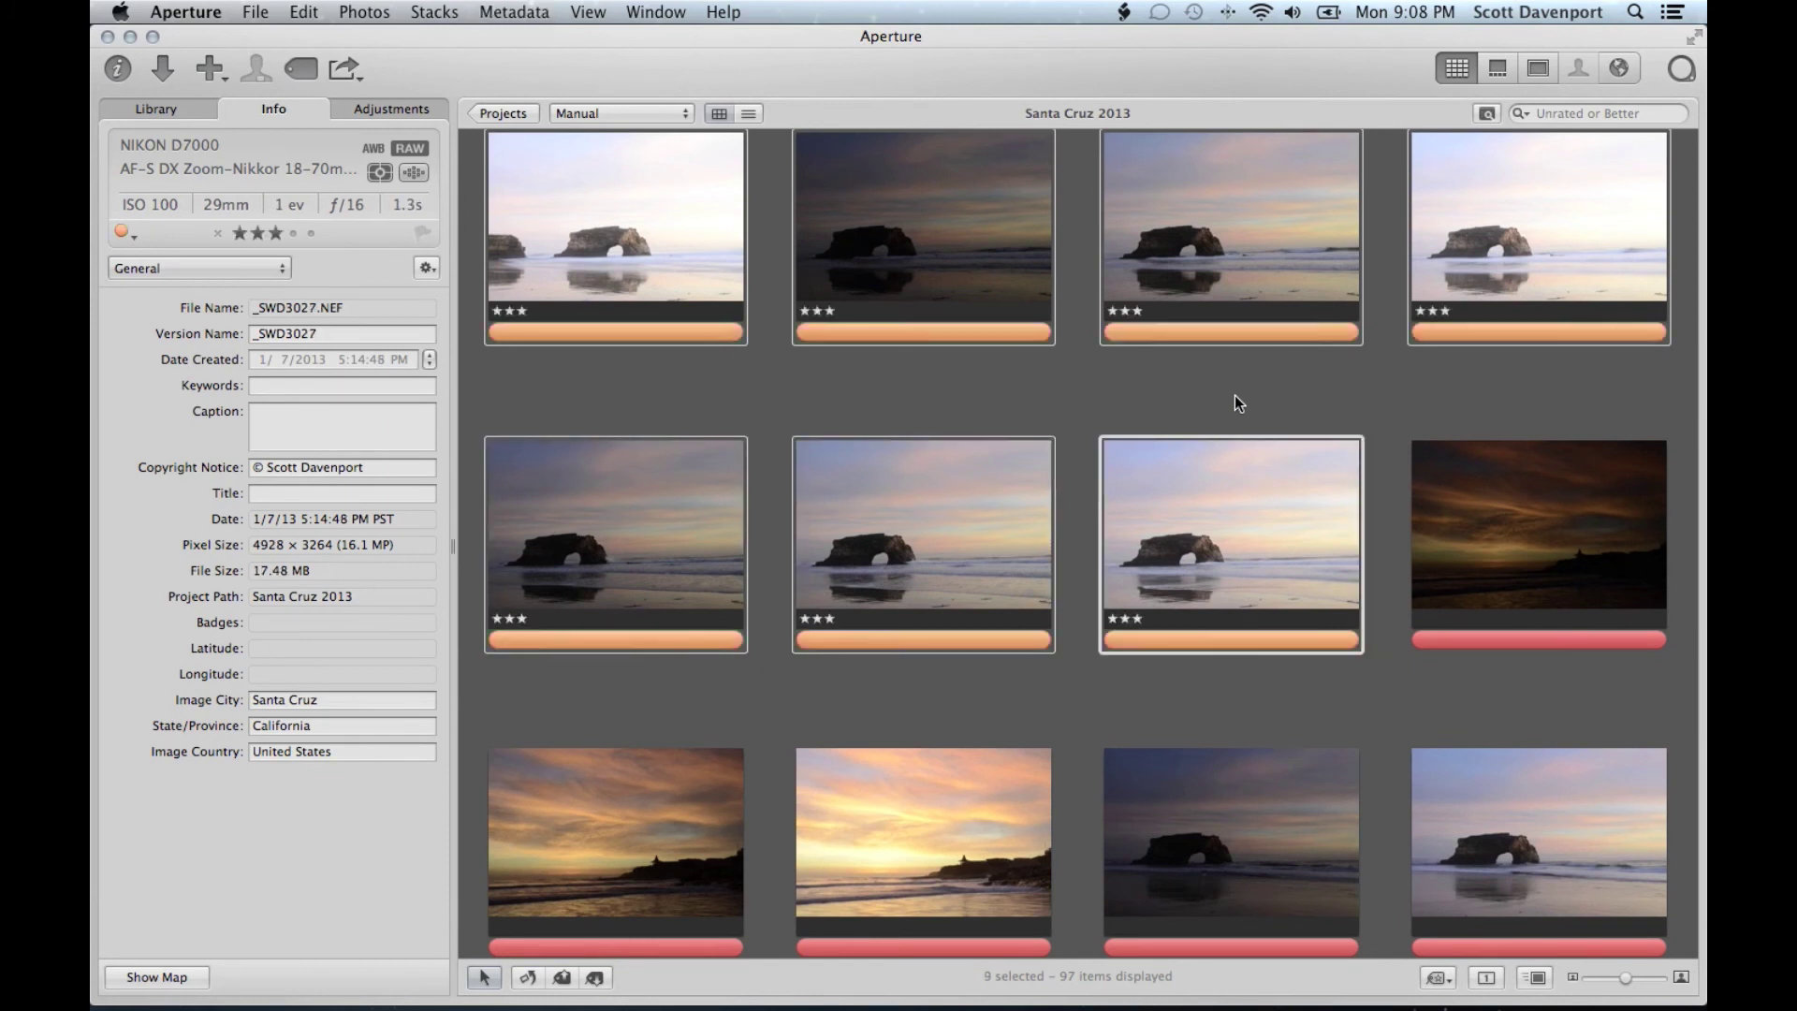
{"action": "left_click", "coordinate": [1495, 518]}
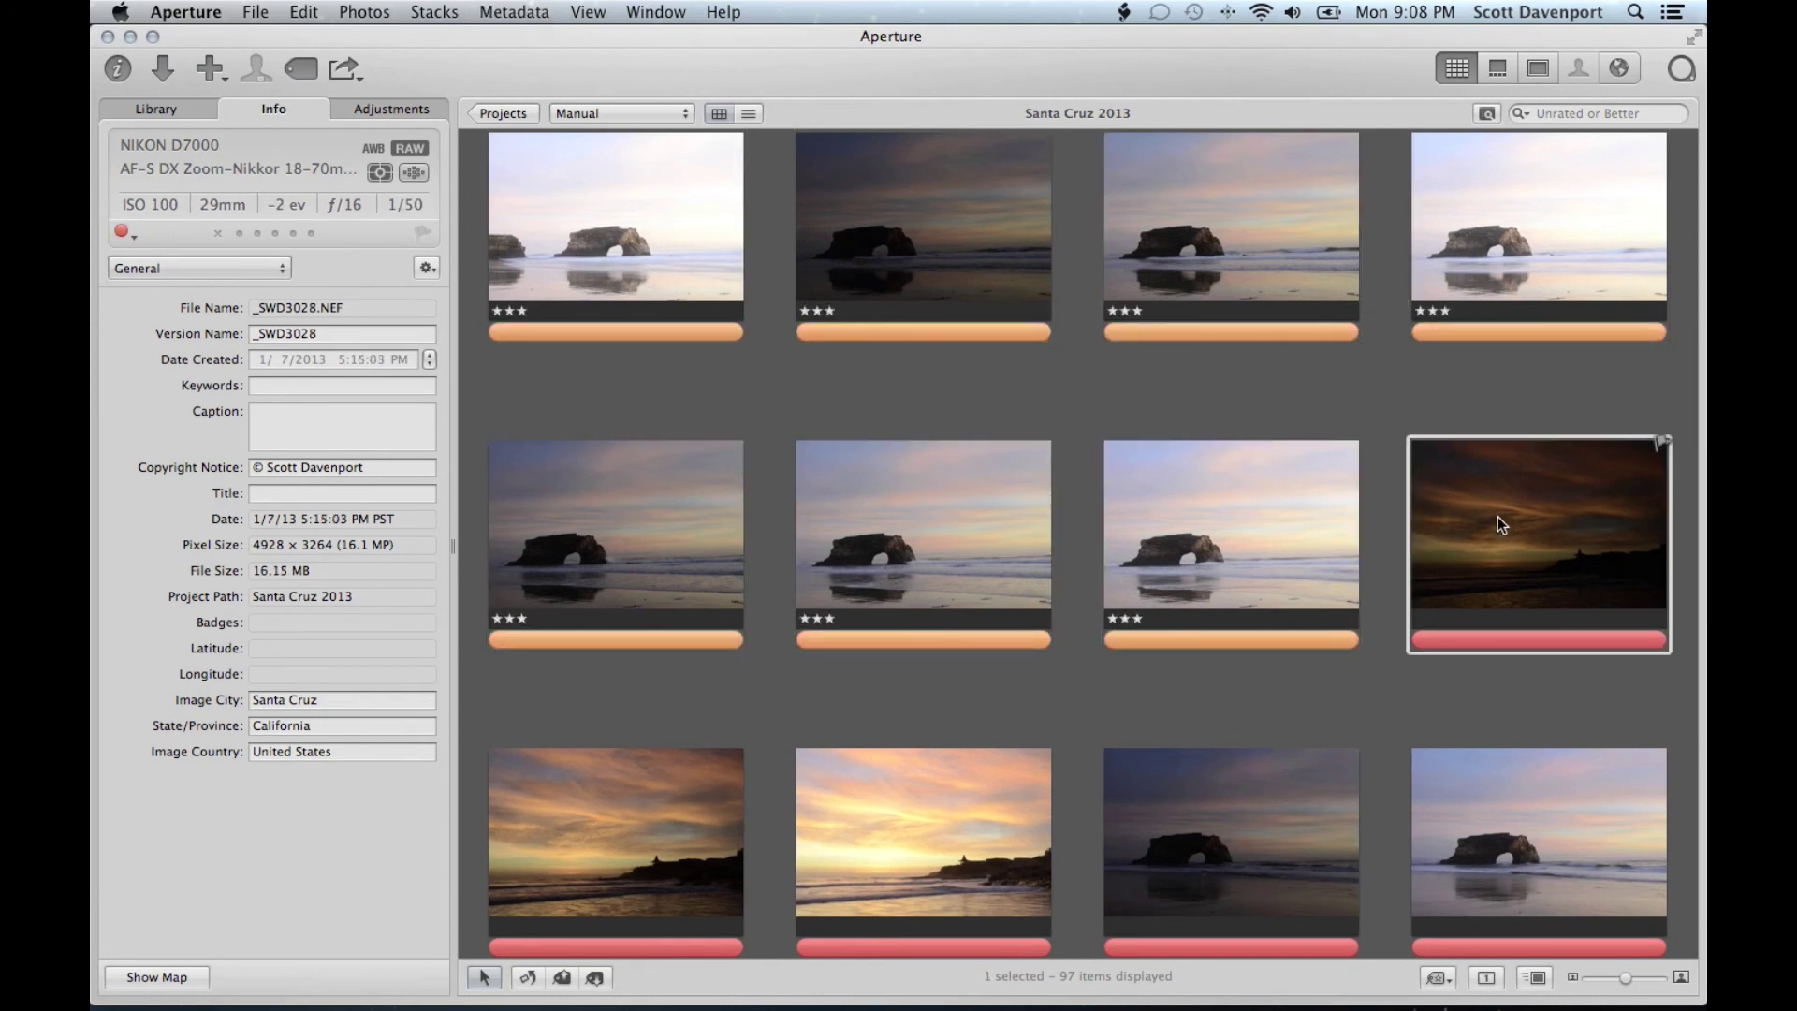
Give the dark sunset and the two photos after it four stars and an orange label
{"action": "scroll", "coordinate": [1499, 518], "scroll_direction": "down", "scroll_amount": 4}
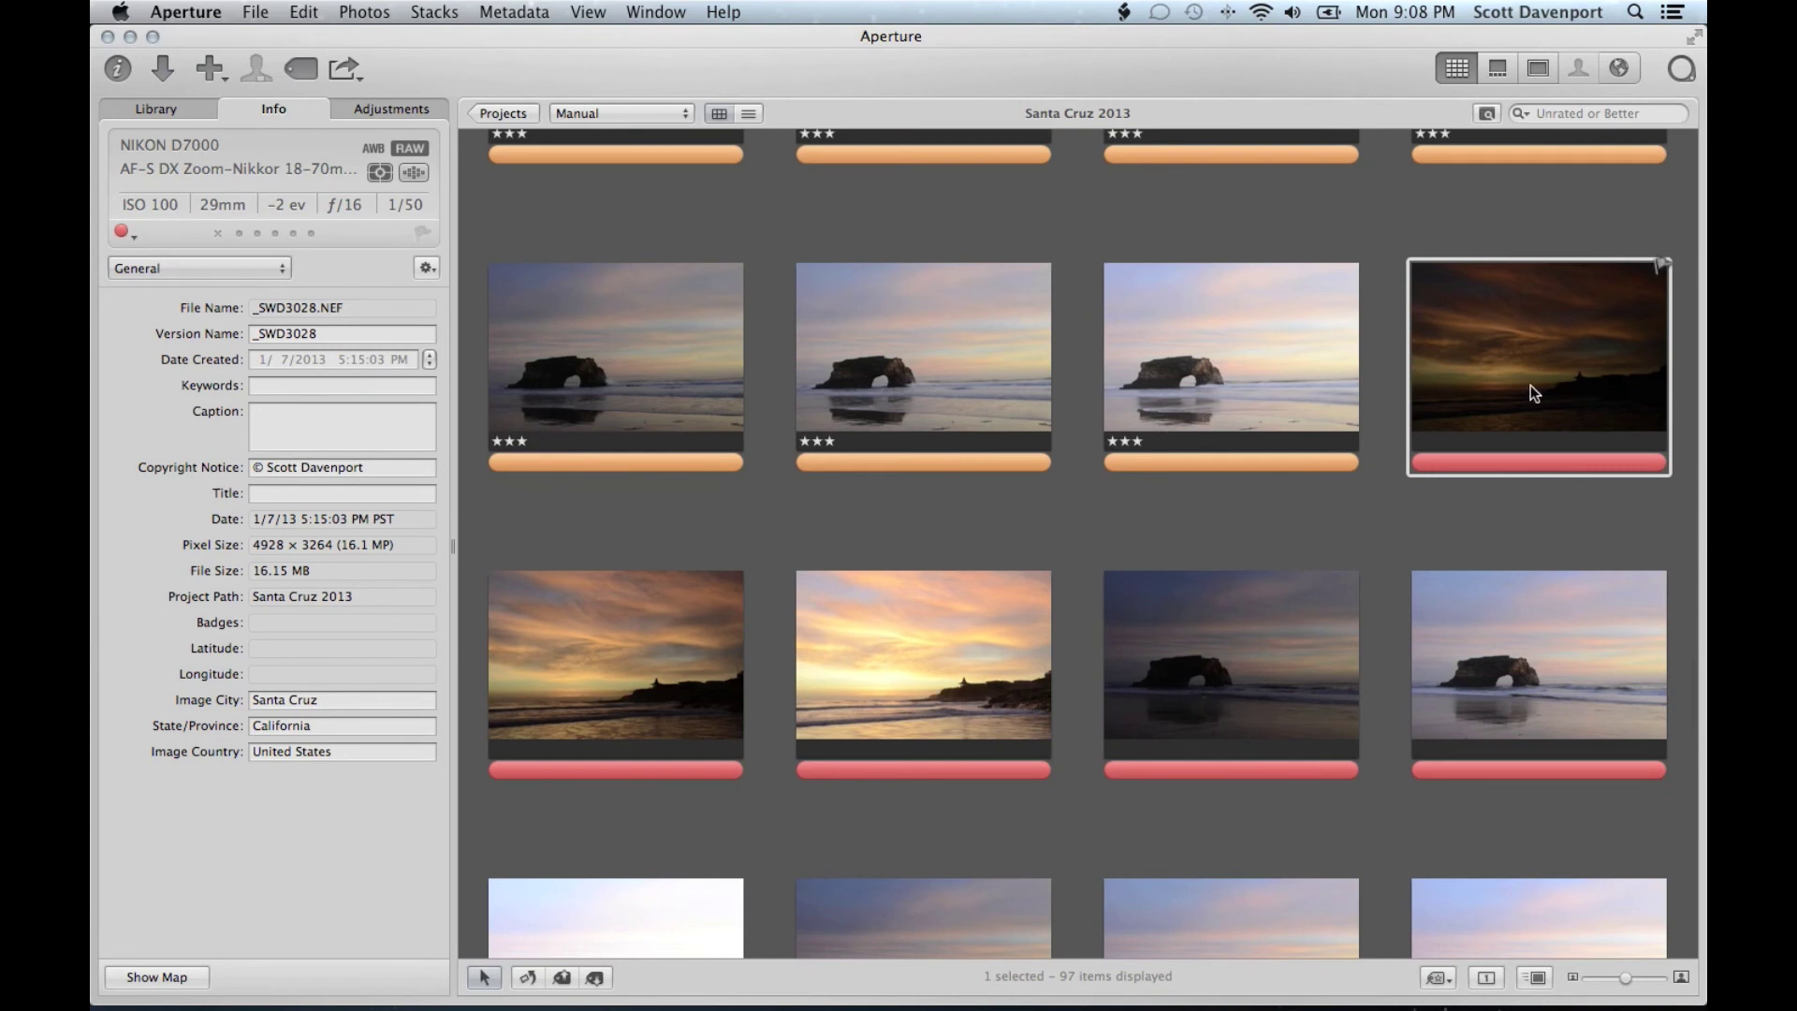
{"action": "key", "text": "shift+Right"}
{"action": "key", "text": "shift+Right"}
{"action": "scroll", "coordinate": [1531, 385], "scroll_direction": "down", "scroll_amount": 3}
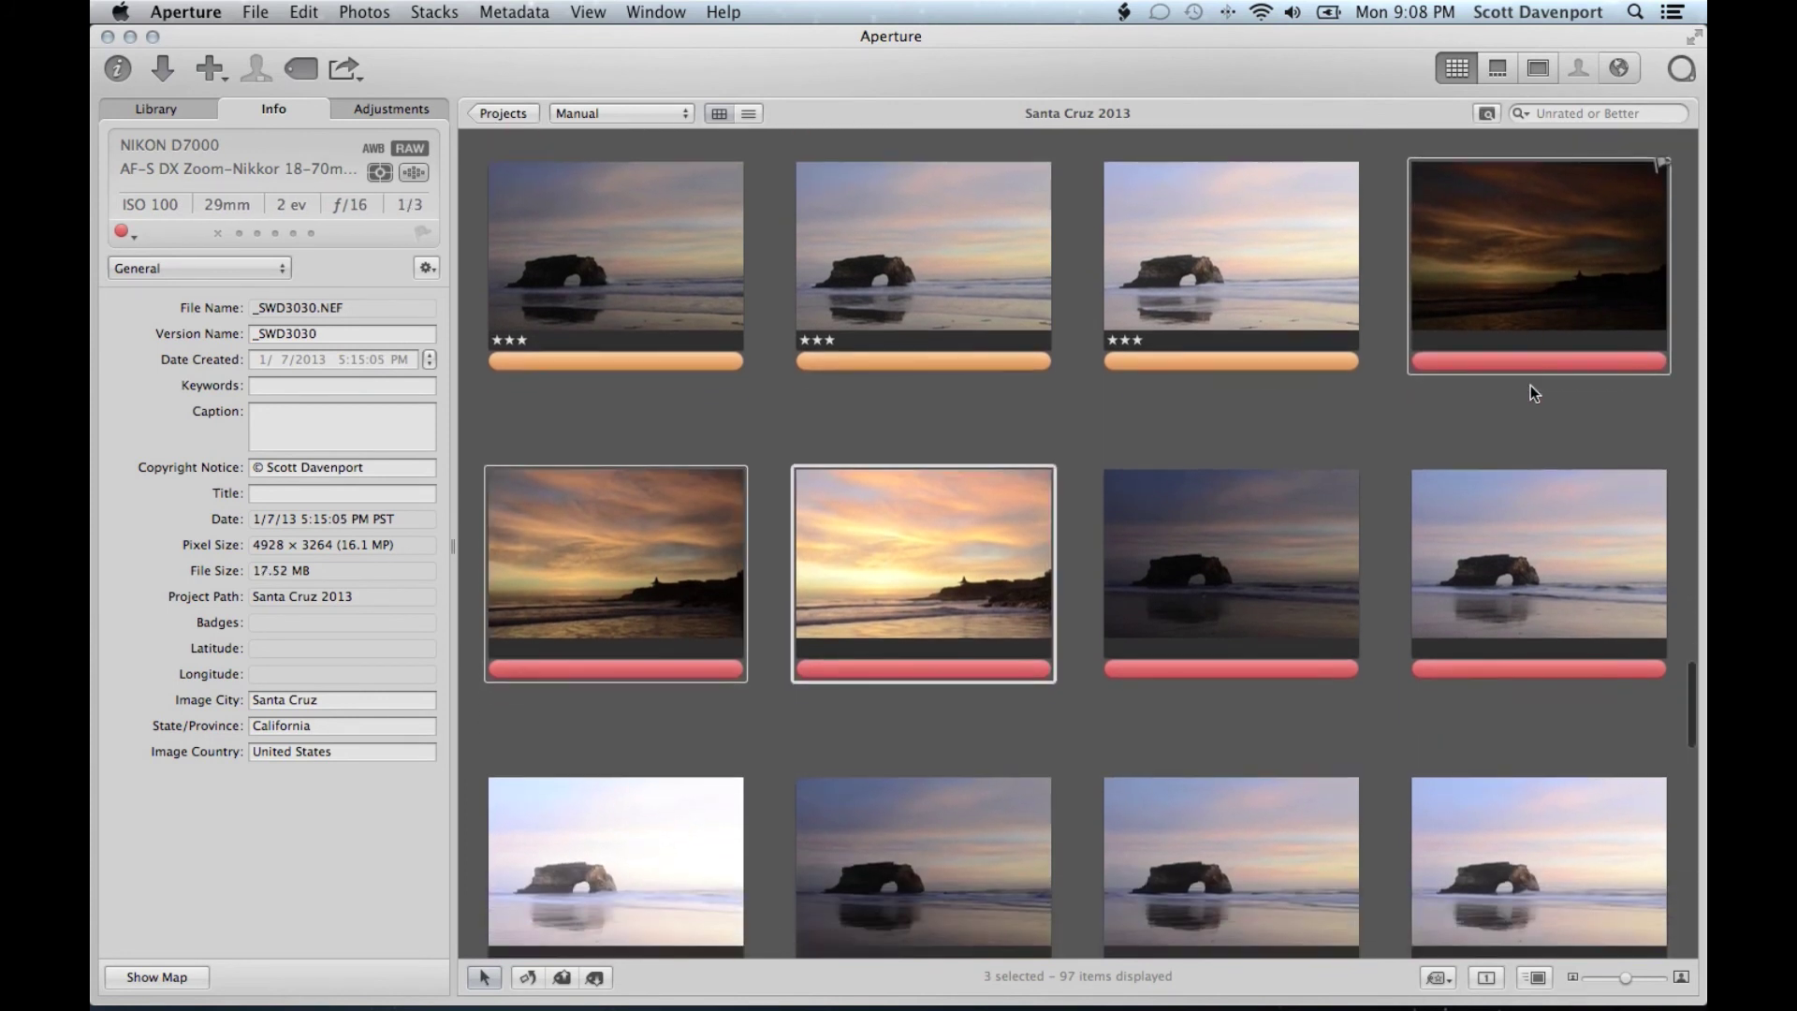
{"action": "key", "text": "4"}
{"action": "key", "text": "alt+2"}
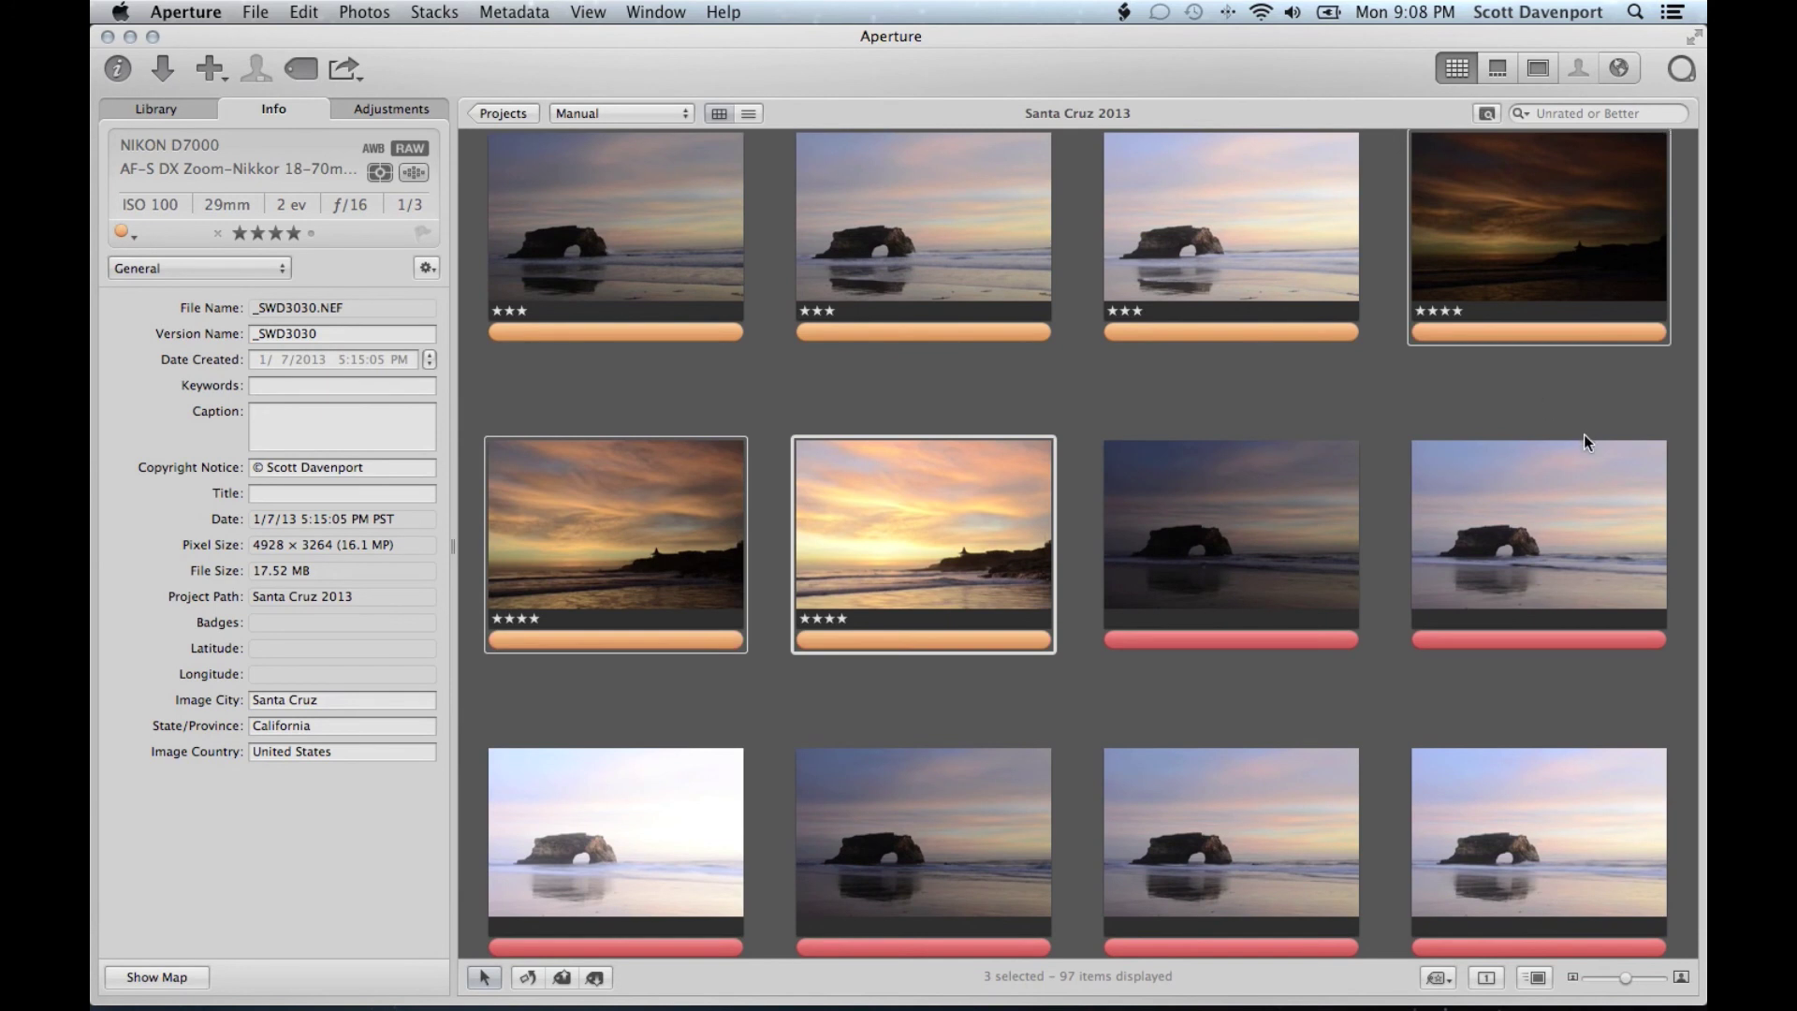
Give the later run of six sunset photos four stars and an orange label
{"action": "scroll", "coordinate": [1510, 474], "scroll_direction": "down", "scroll_amount": 2}
{"action": "scroll", "coordinate": [1509, 474], "scroll_direction": "down", "scroll_amount": 10}
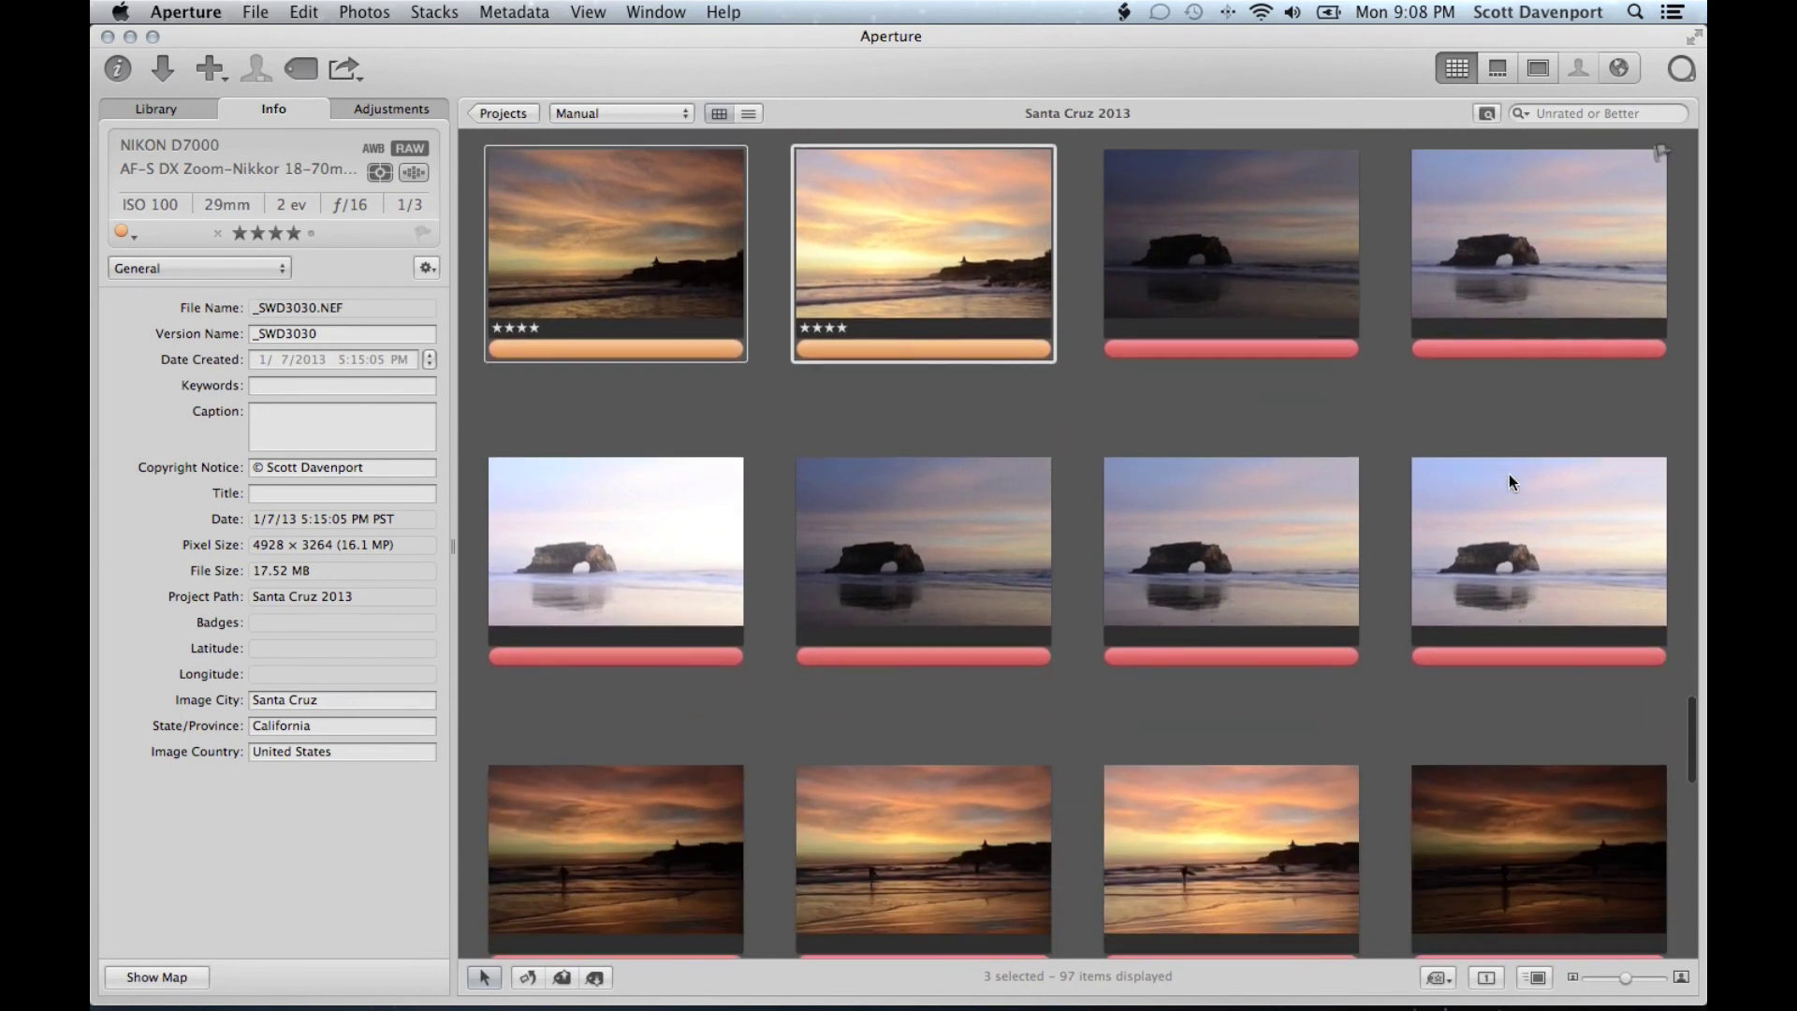
{"action": "scroll", "coordinate": [1509, 474], "scroll_direction": "down", "scroll_amount": 3}
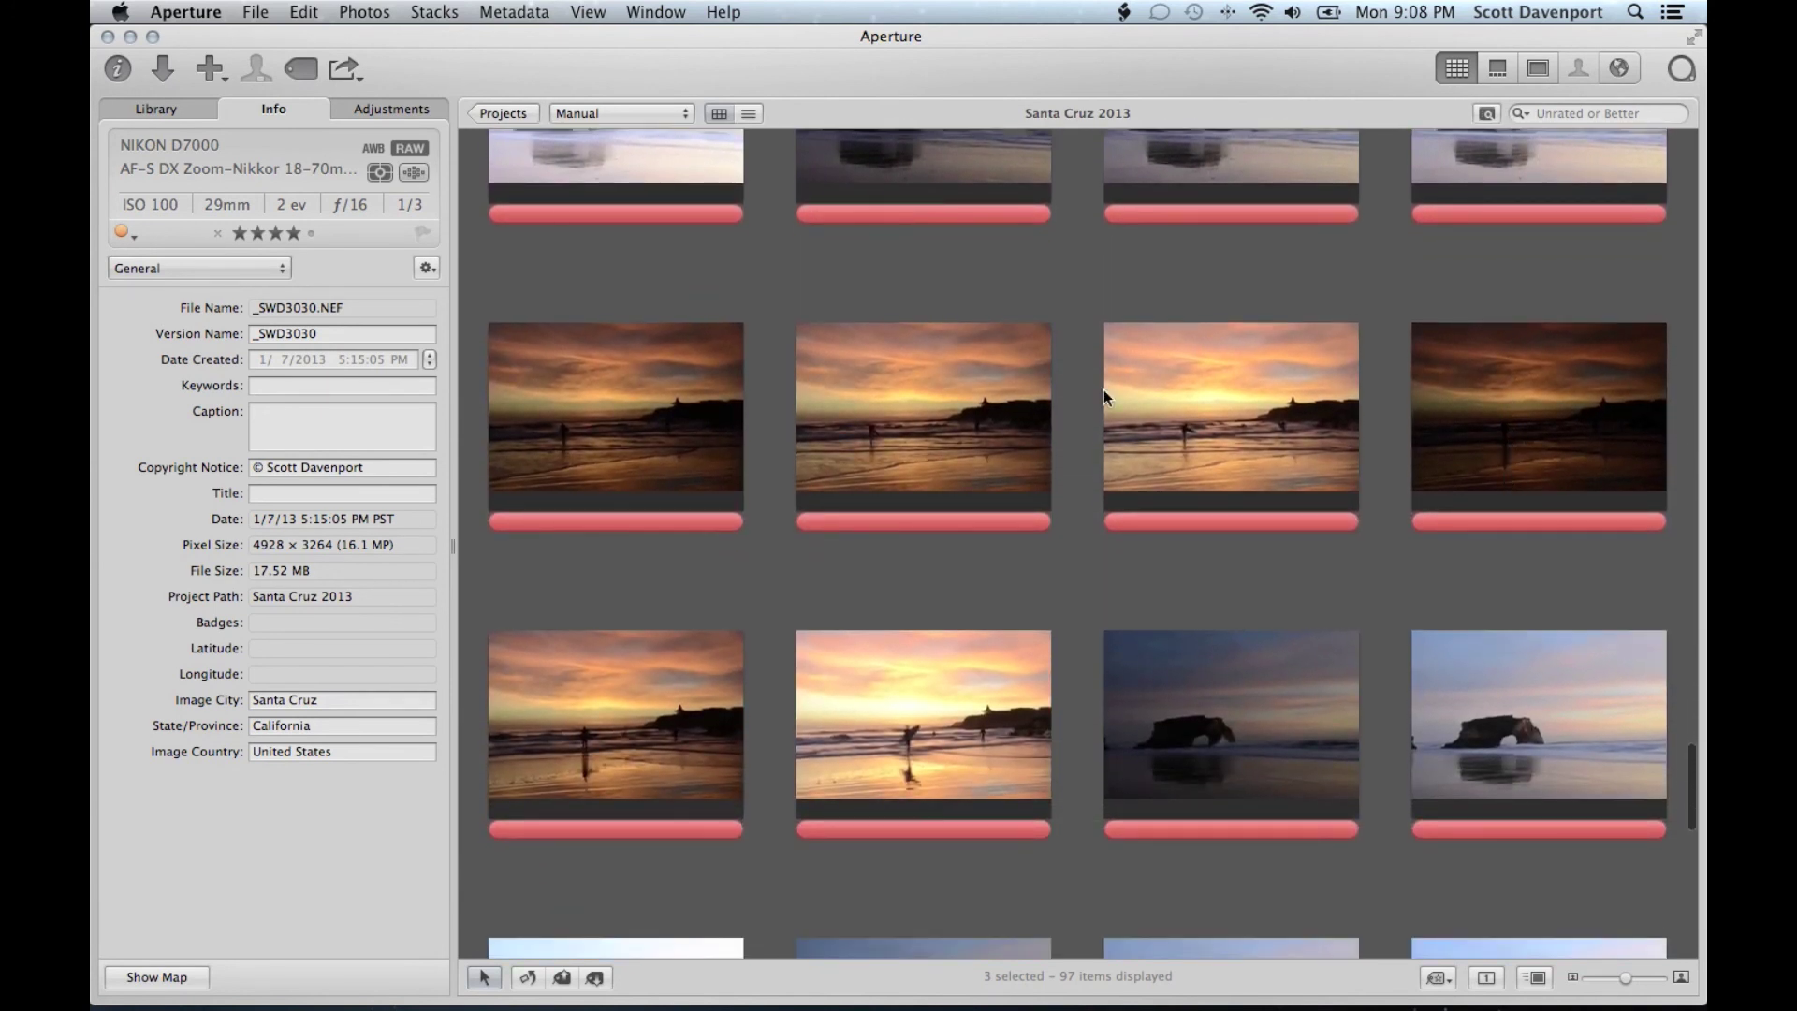
{"action": "left_click", "coordinate": [594, 445]}
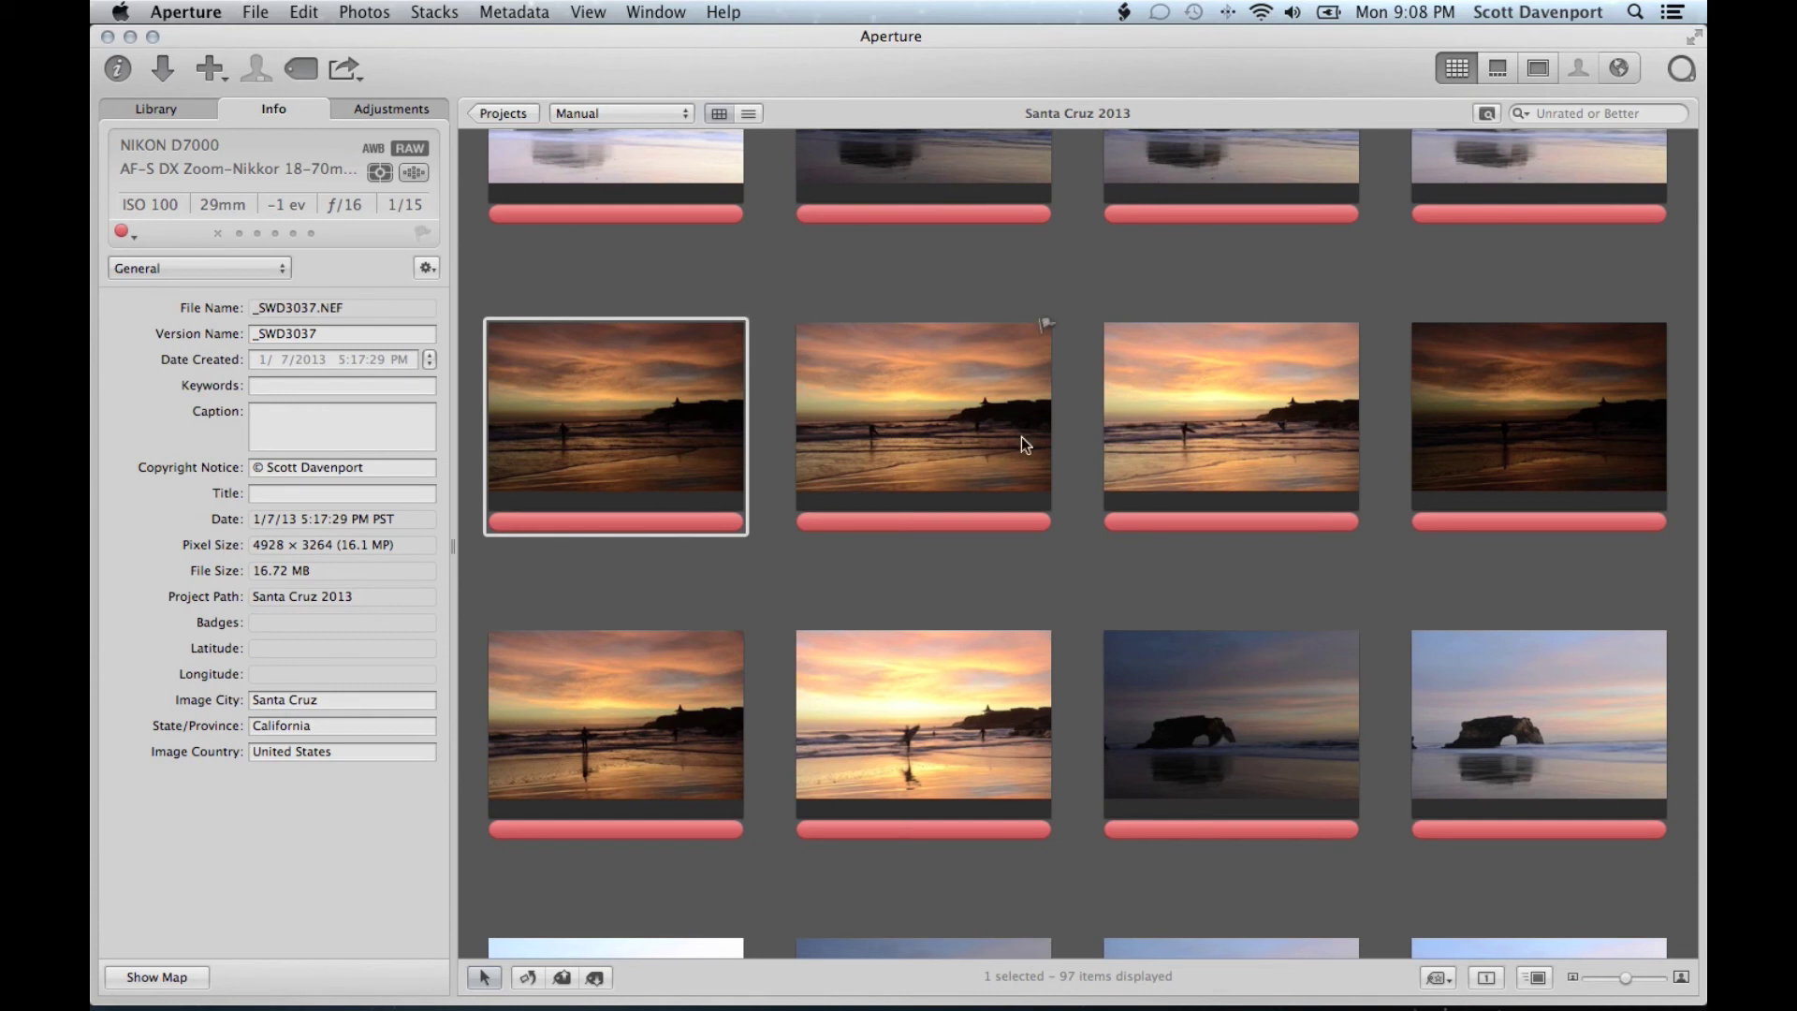
{"action": "left_click", "coordinate": [1581, 424]}
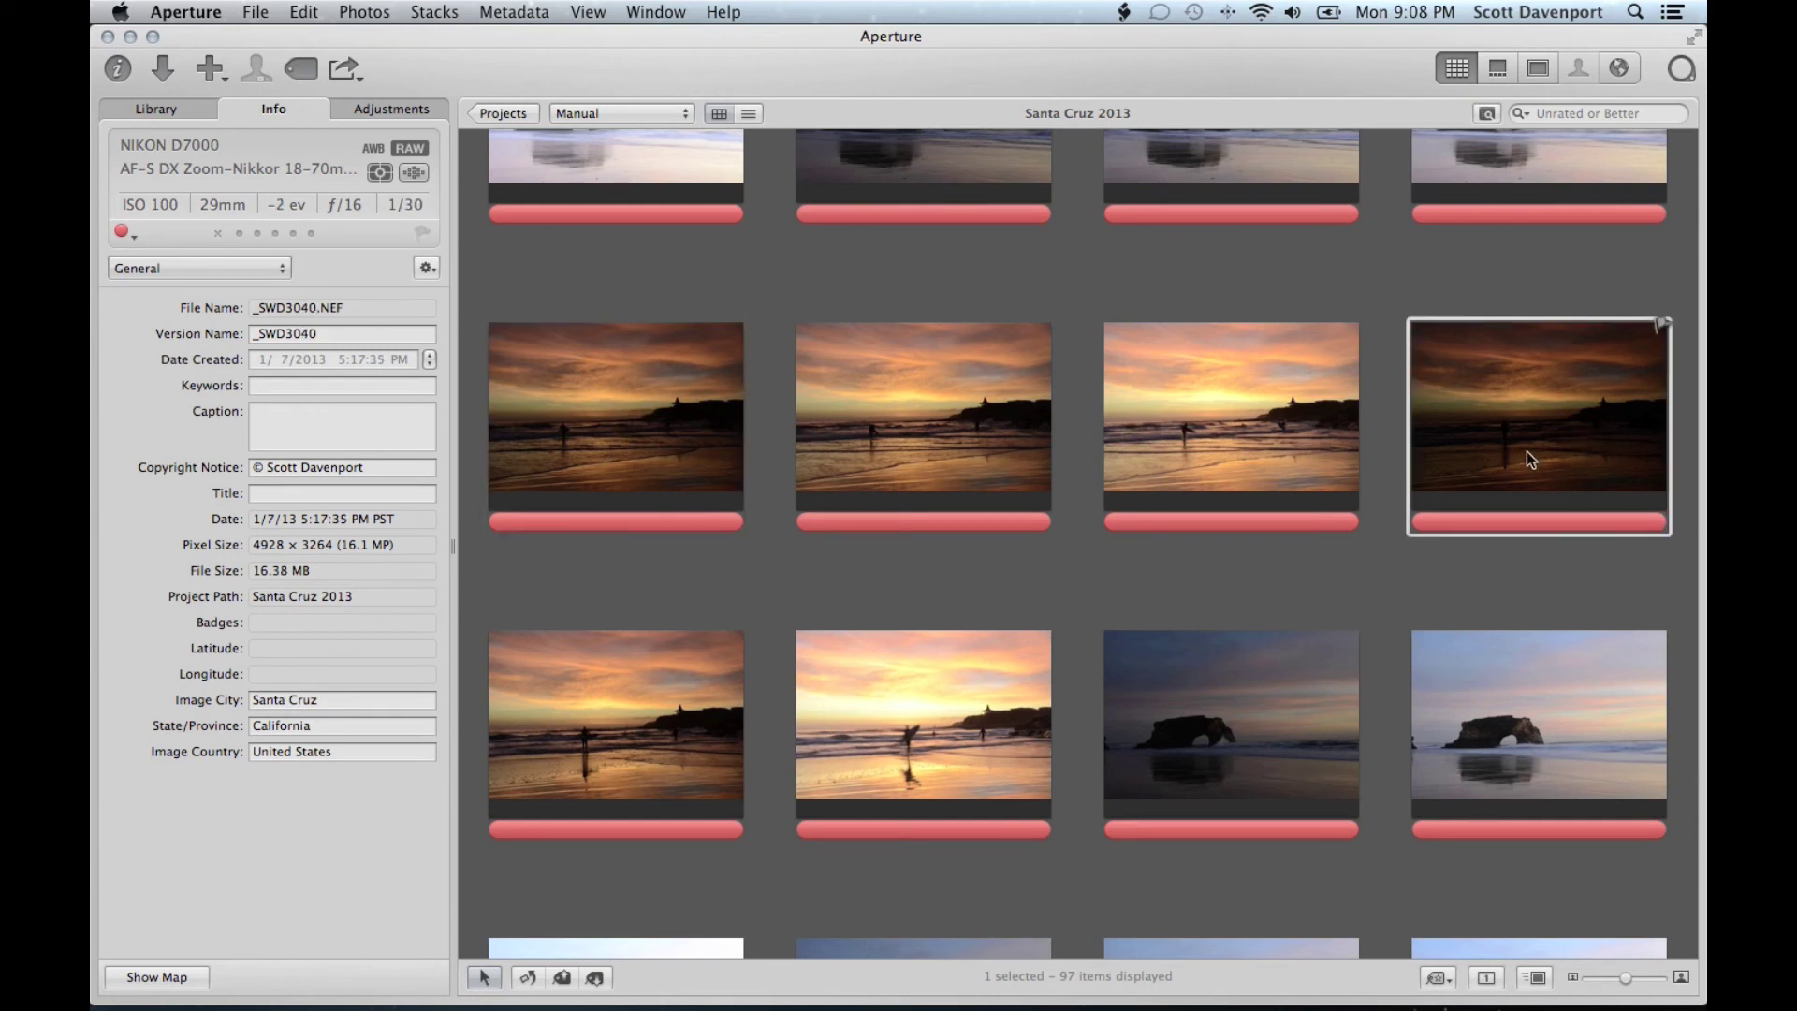
{"action": "left_click", "coordinate": [544, 401]}
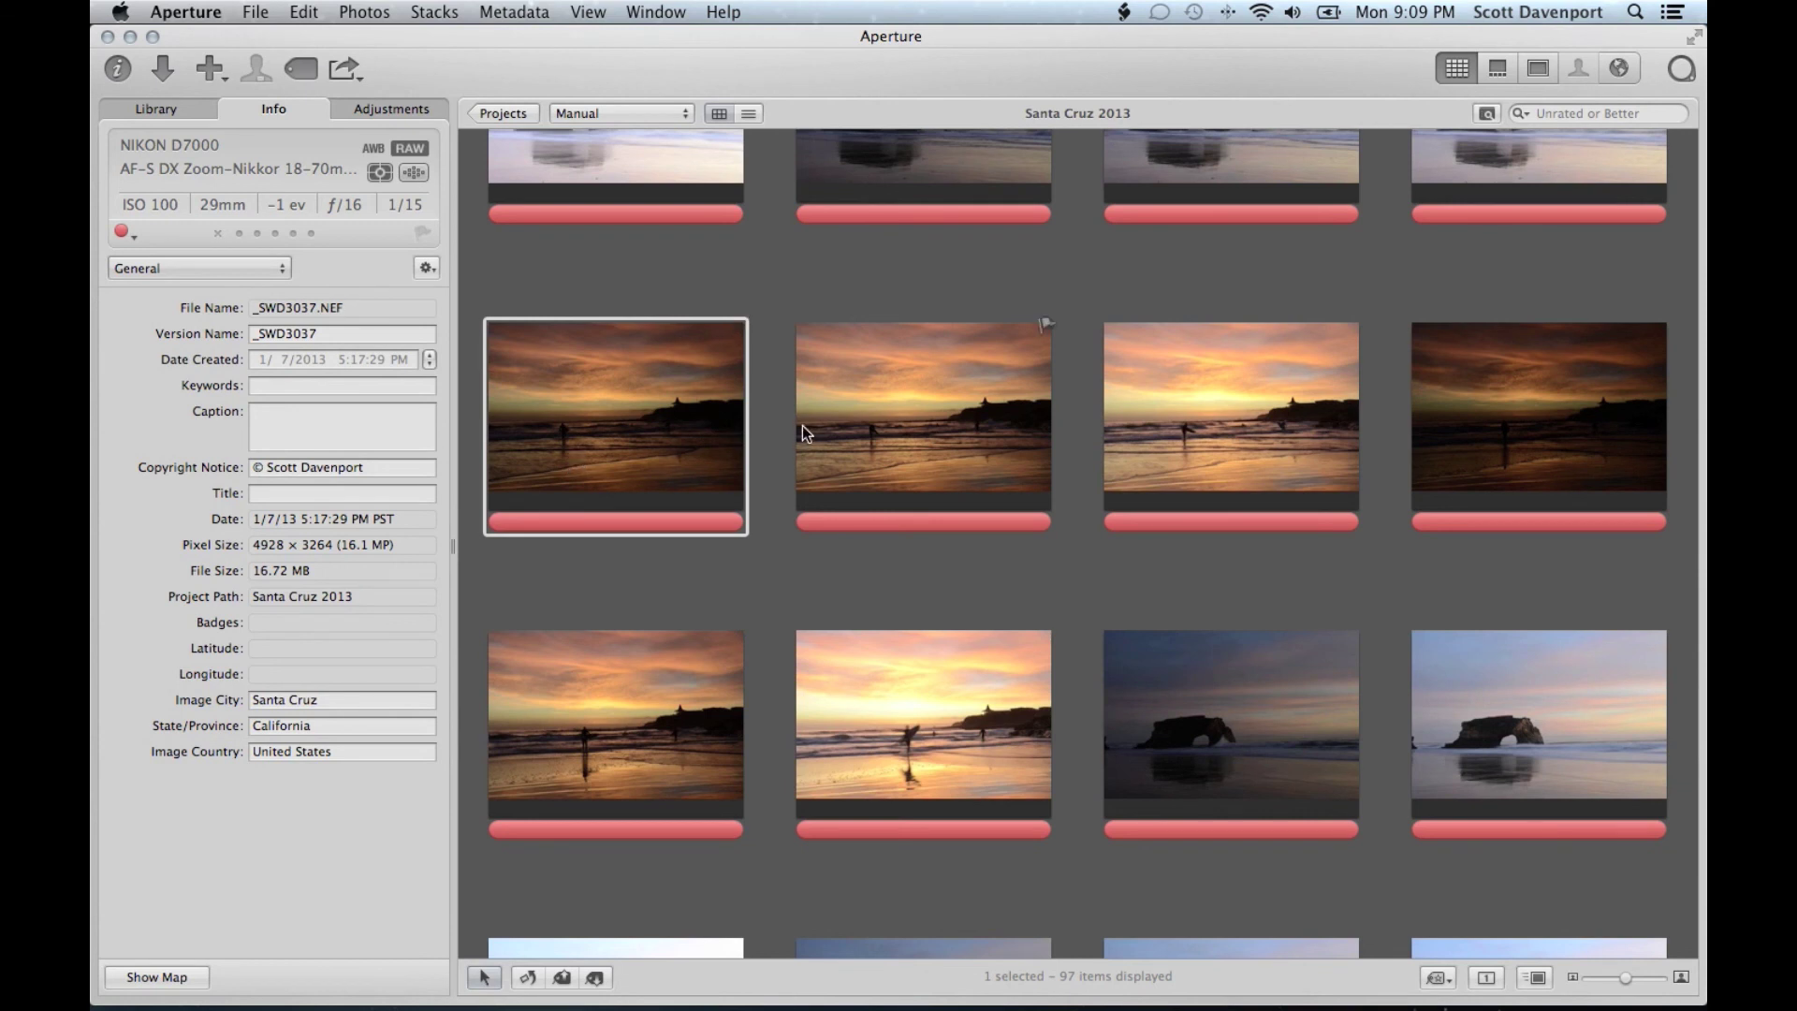
{"action": "key", "text": "shift+Right"}
{"action": "key", "text": "shift+Right"}
{"action": "key", "text": "shift+Right"}
{"action": "key", "text": "shift+Right"}
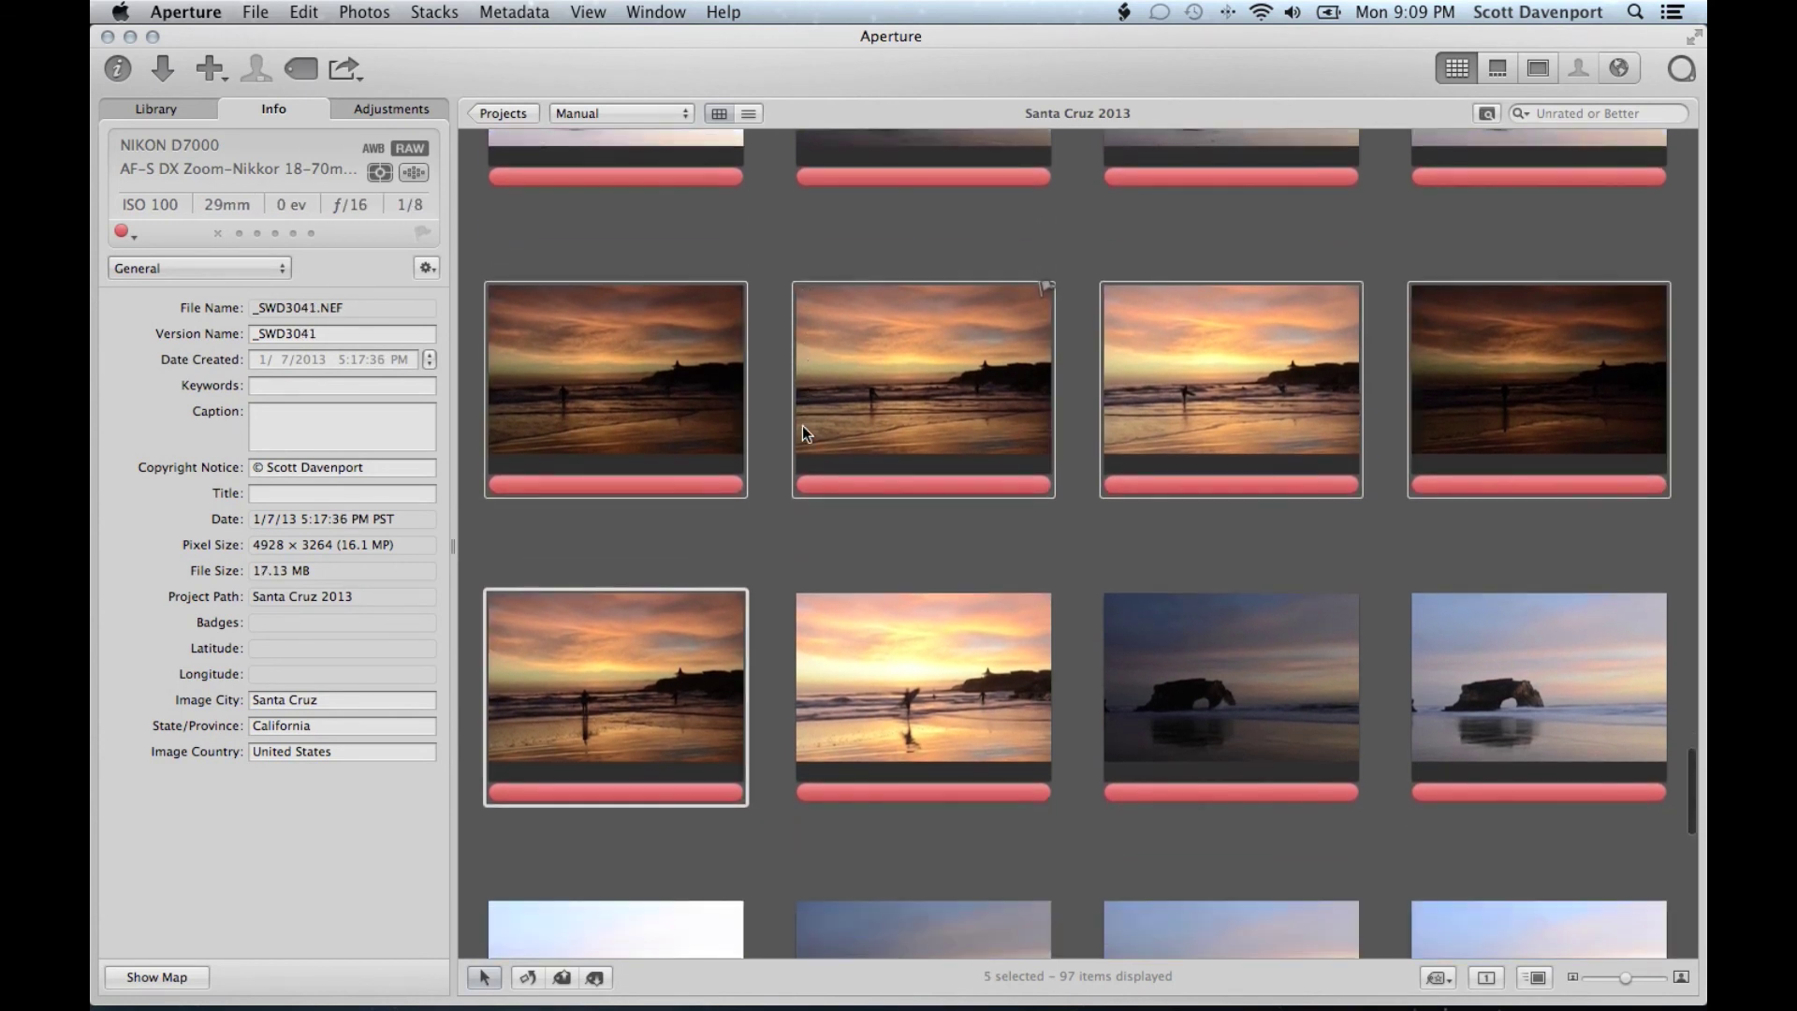
{"action": "key", "text": "shift+Right"}
{"action": "key", "text": "4"}
{"action": "key", "text": "alt+2"}
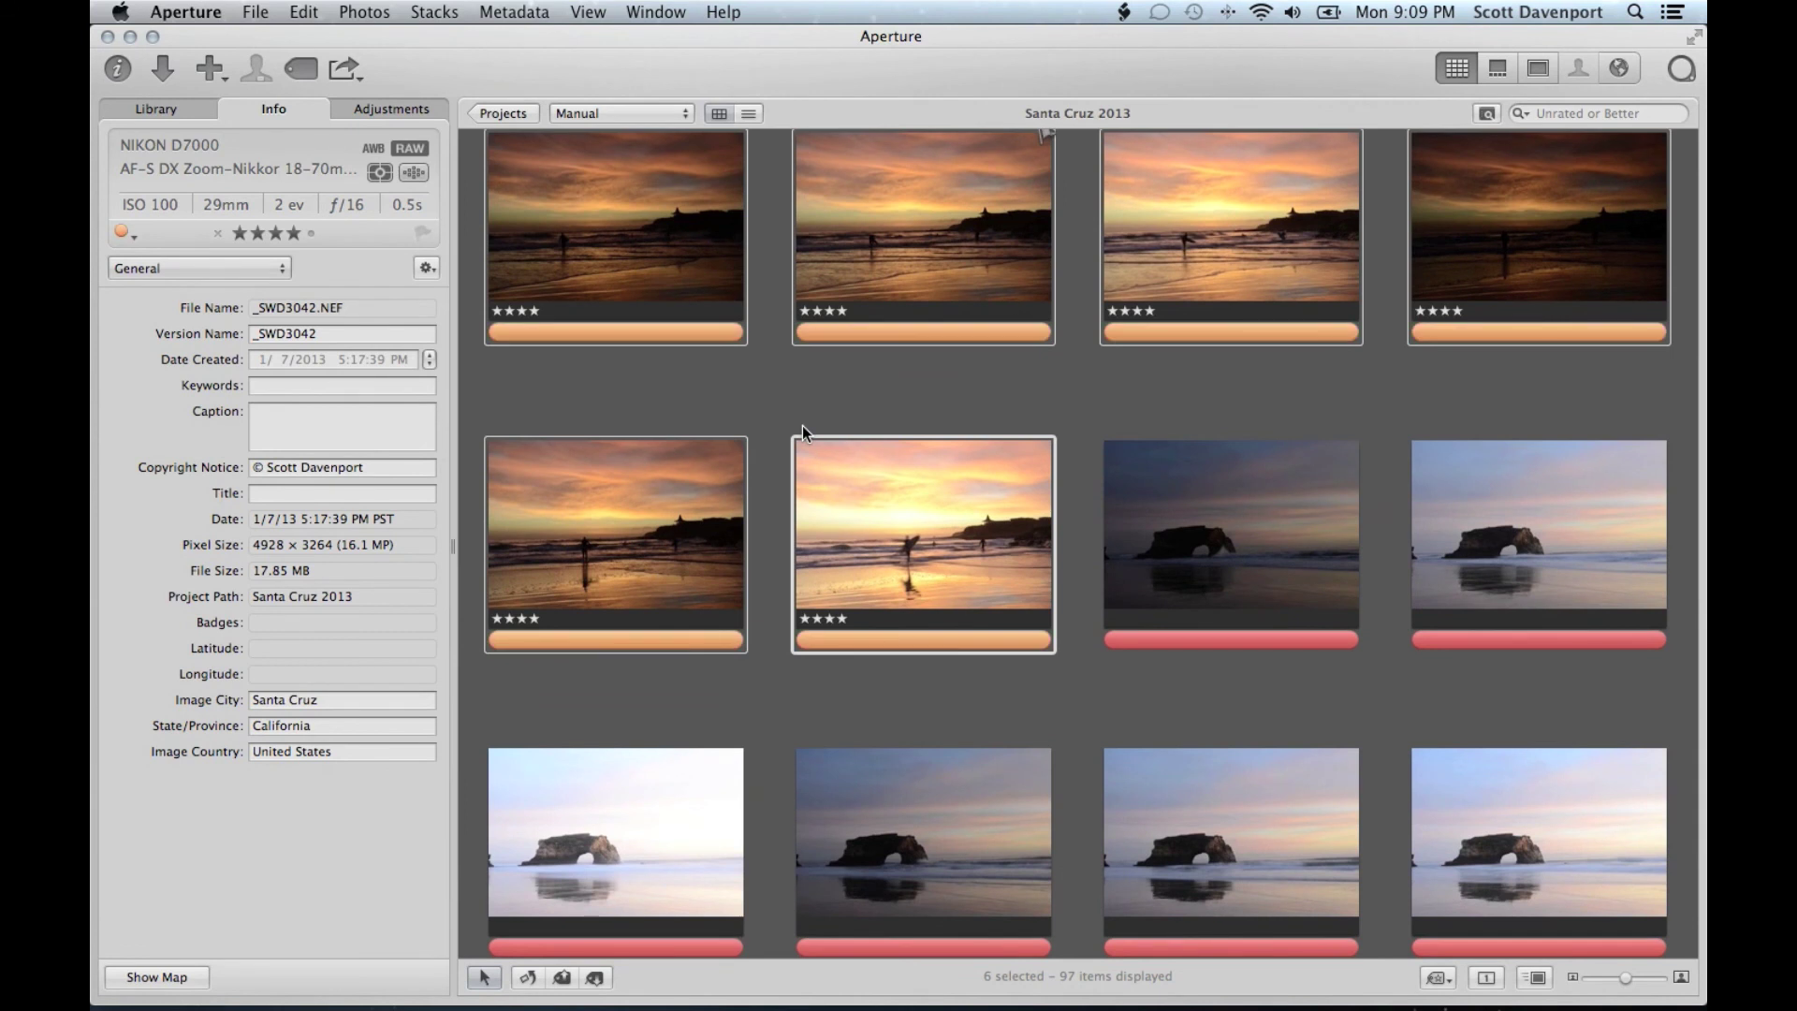
Reject the final three arch photos at the end of the project
{"action": "scroll", "coordinate": [808, 432], "scroll_direction": "down", "scroll_amount": 3}
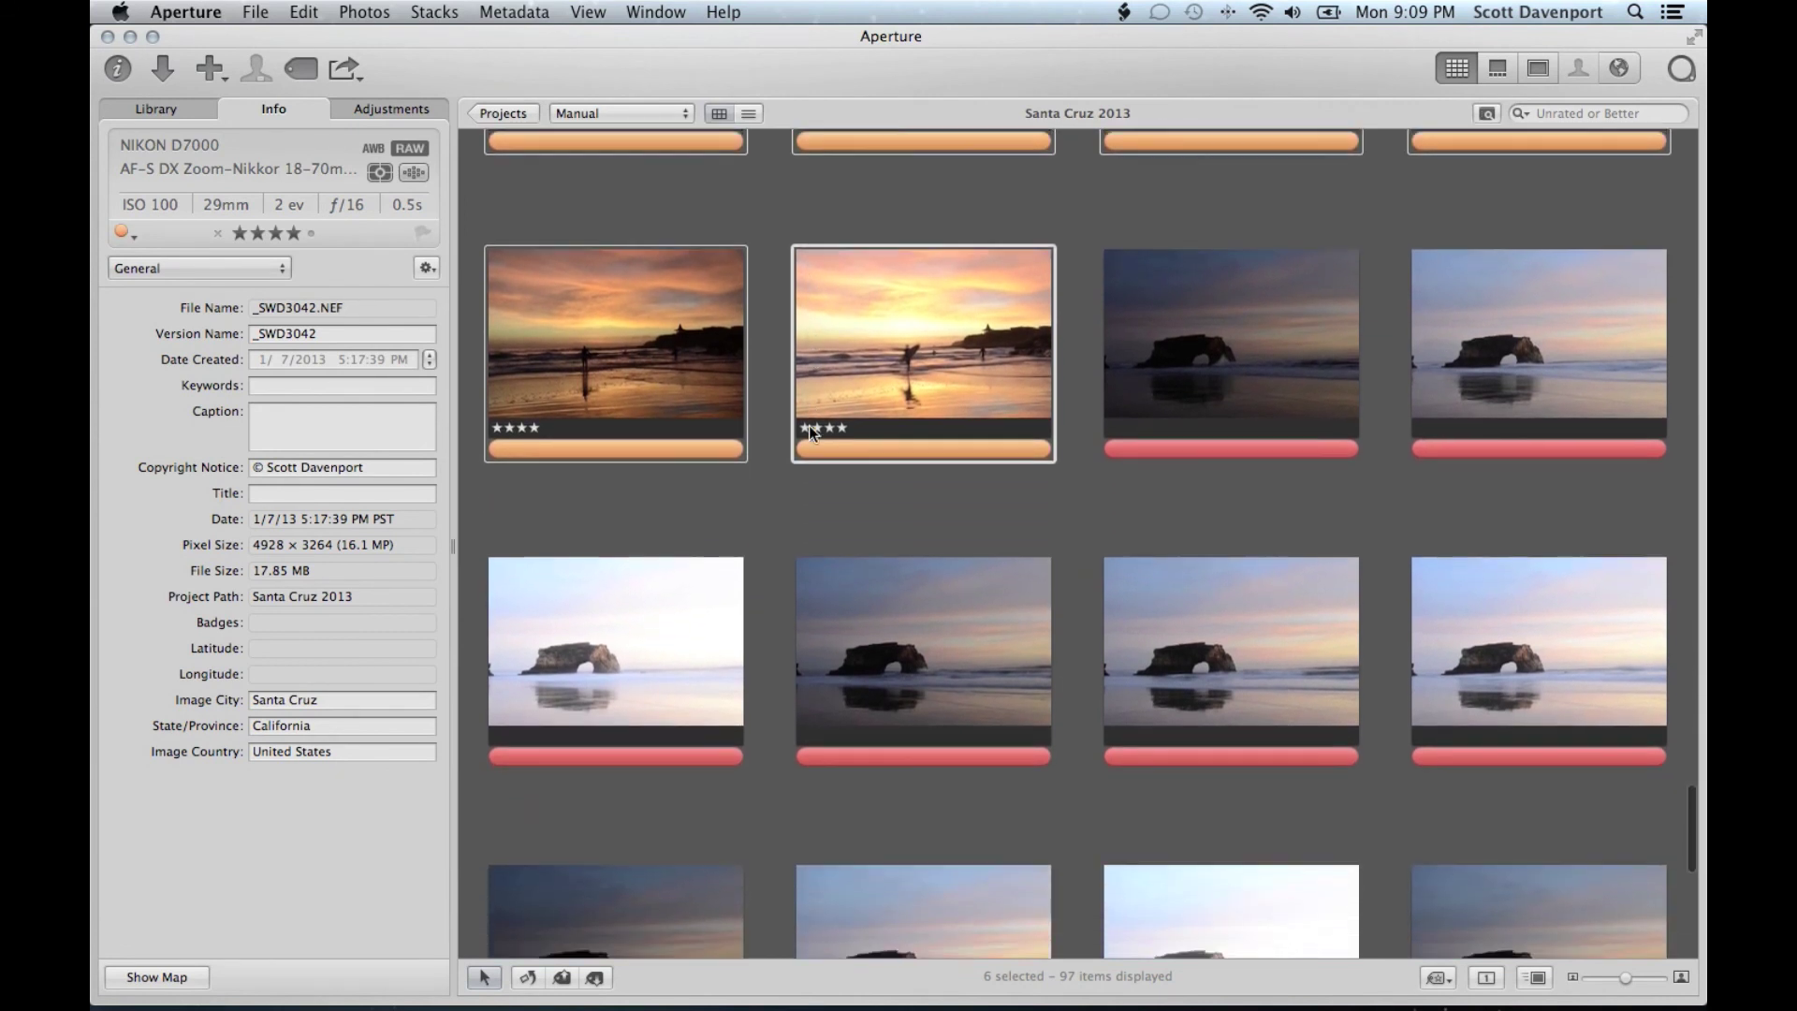
{"action": "scroll", "coordinate": [863, 428], "scroll_direction": "down", "scroll_amount": 5}
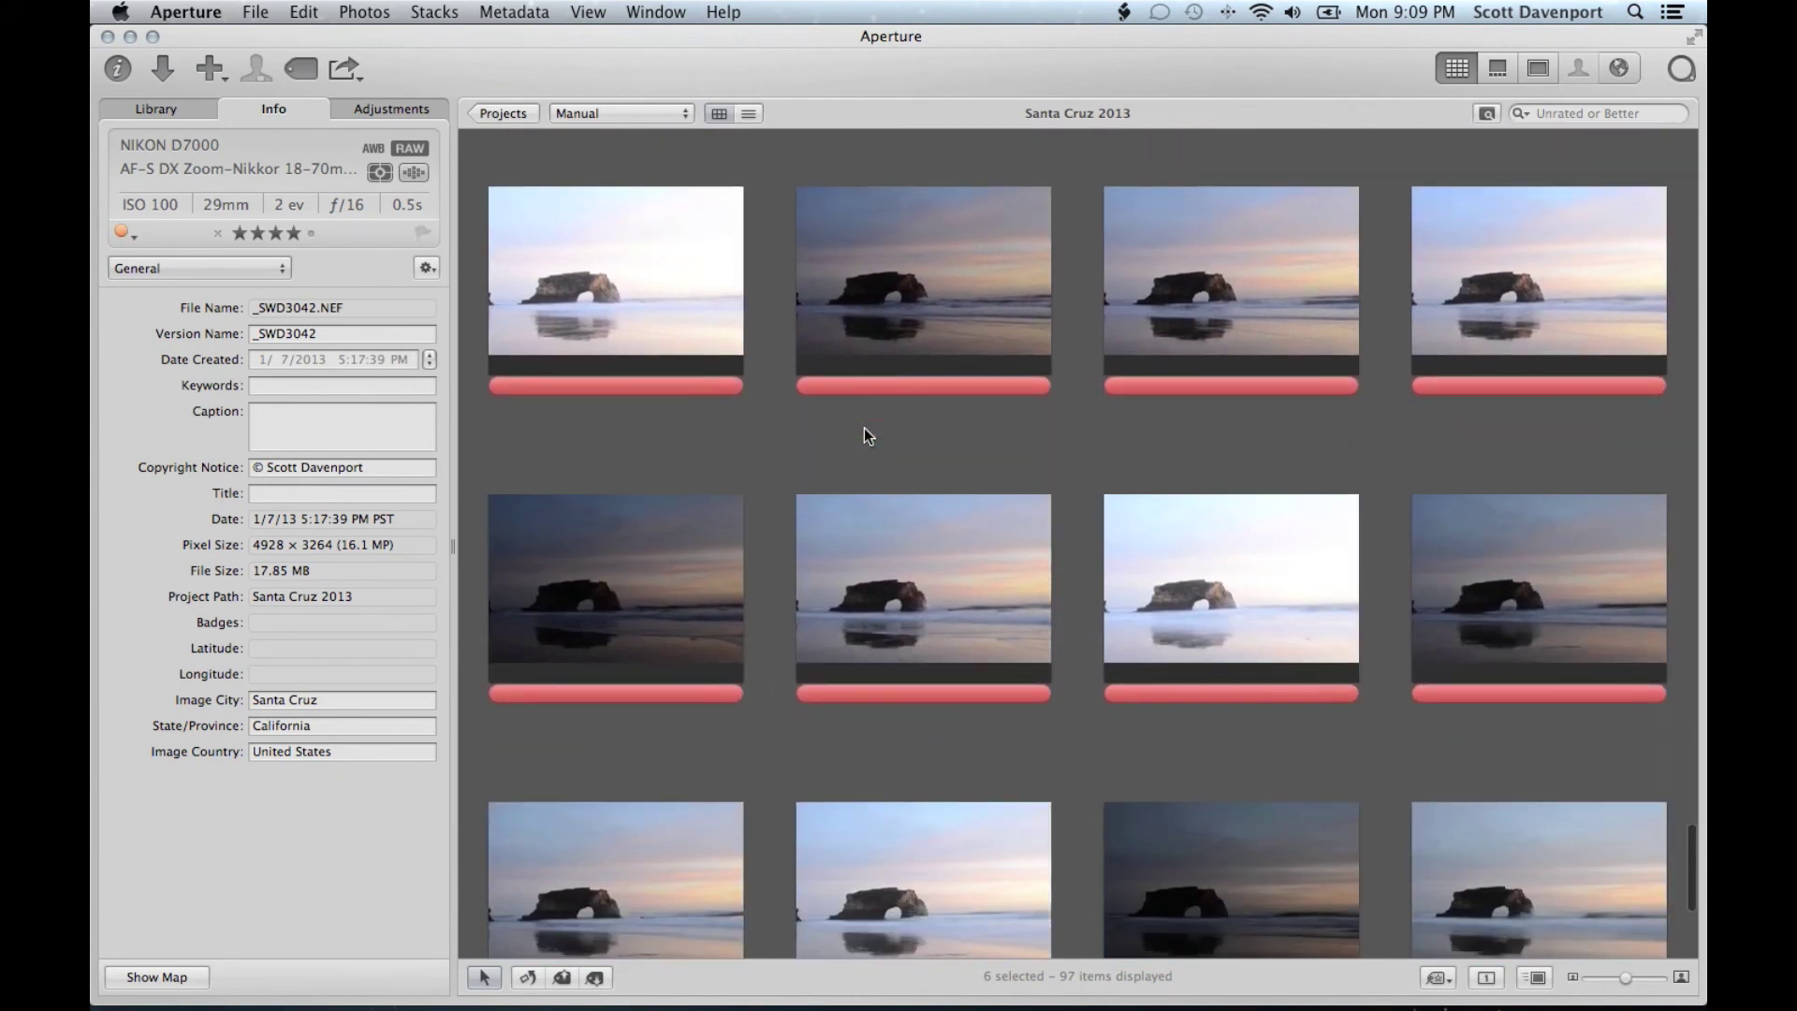
{"action": "scroll", "coordinate": [864, 428], "scroll_direction": "down", "scroll_amount": 2}
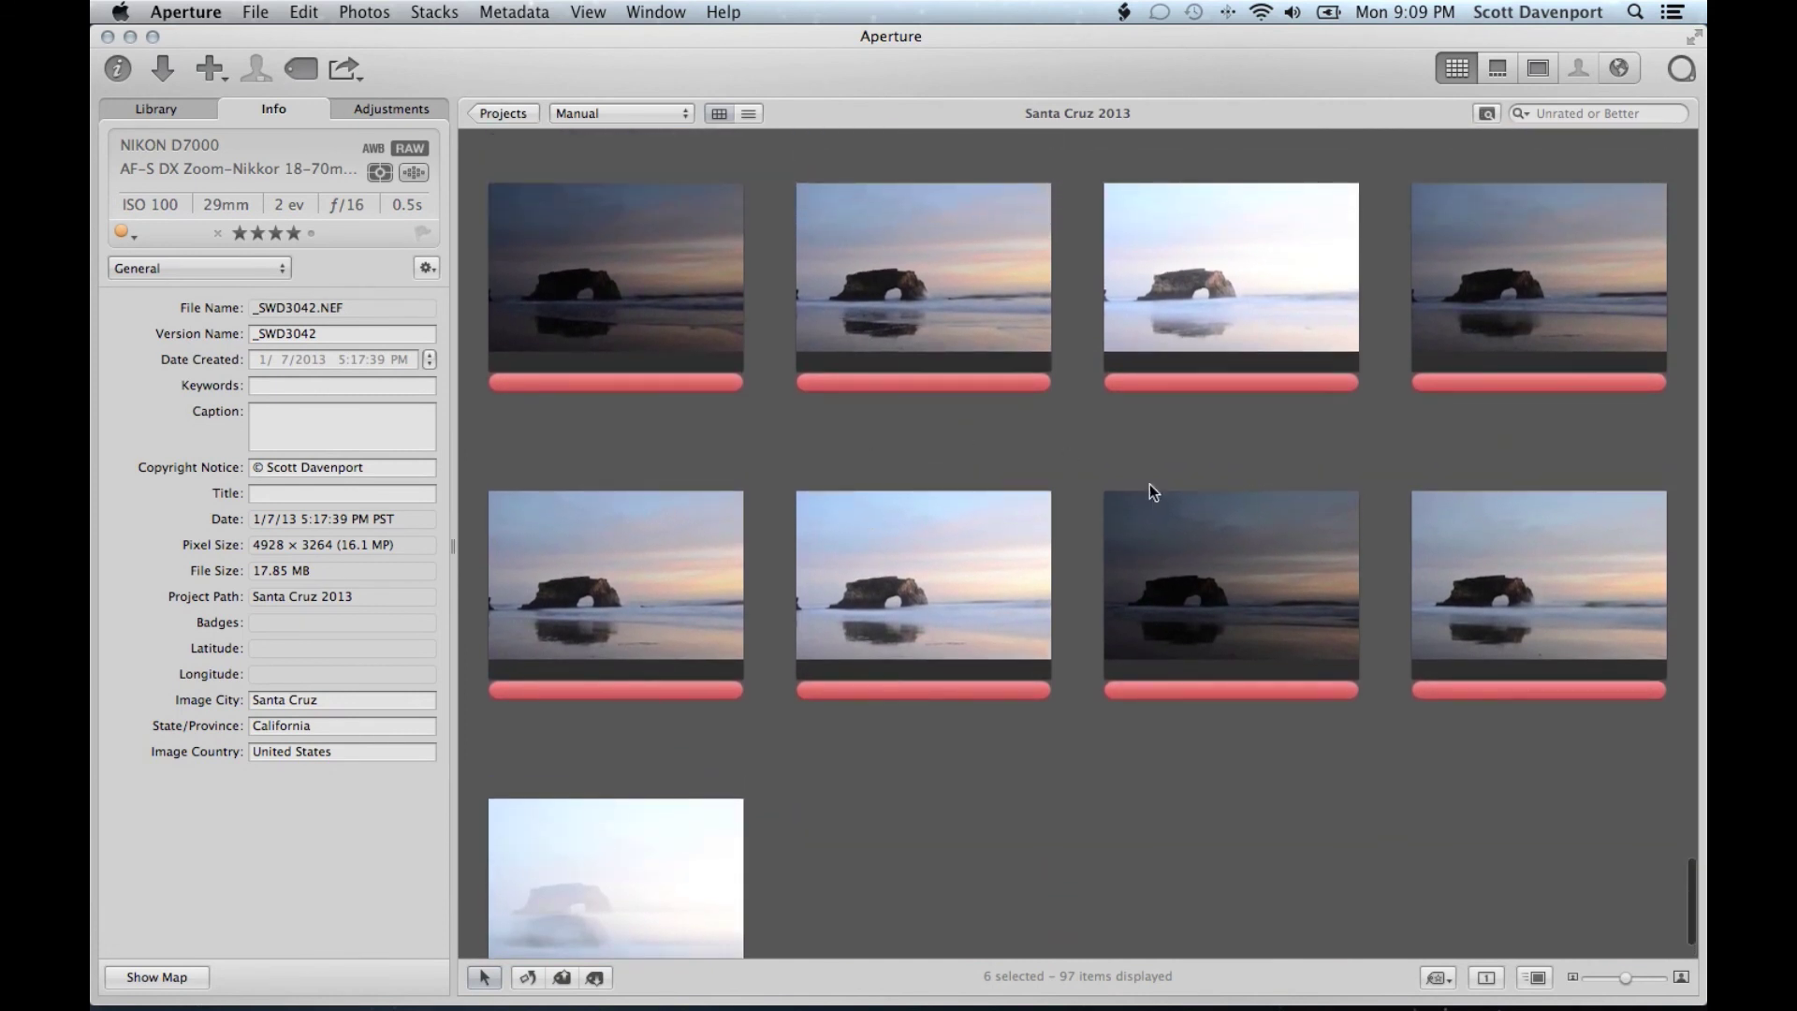
{"action": "left_click", "coordinate": [1195, 556]}
{"action": "key", "text": "shift+Right"}
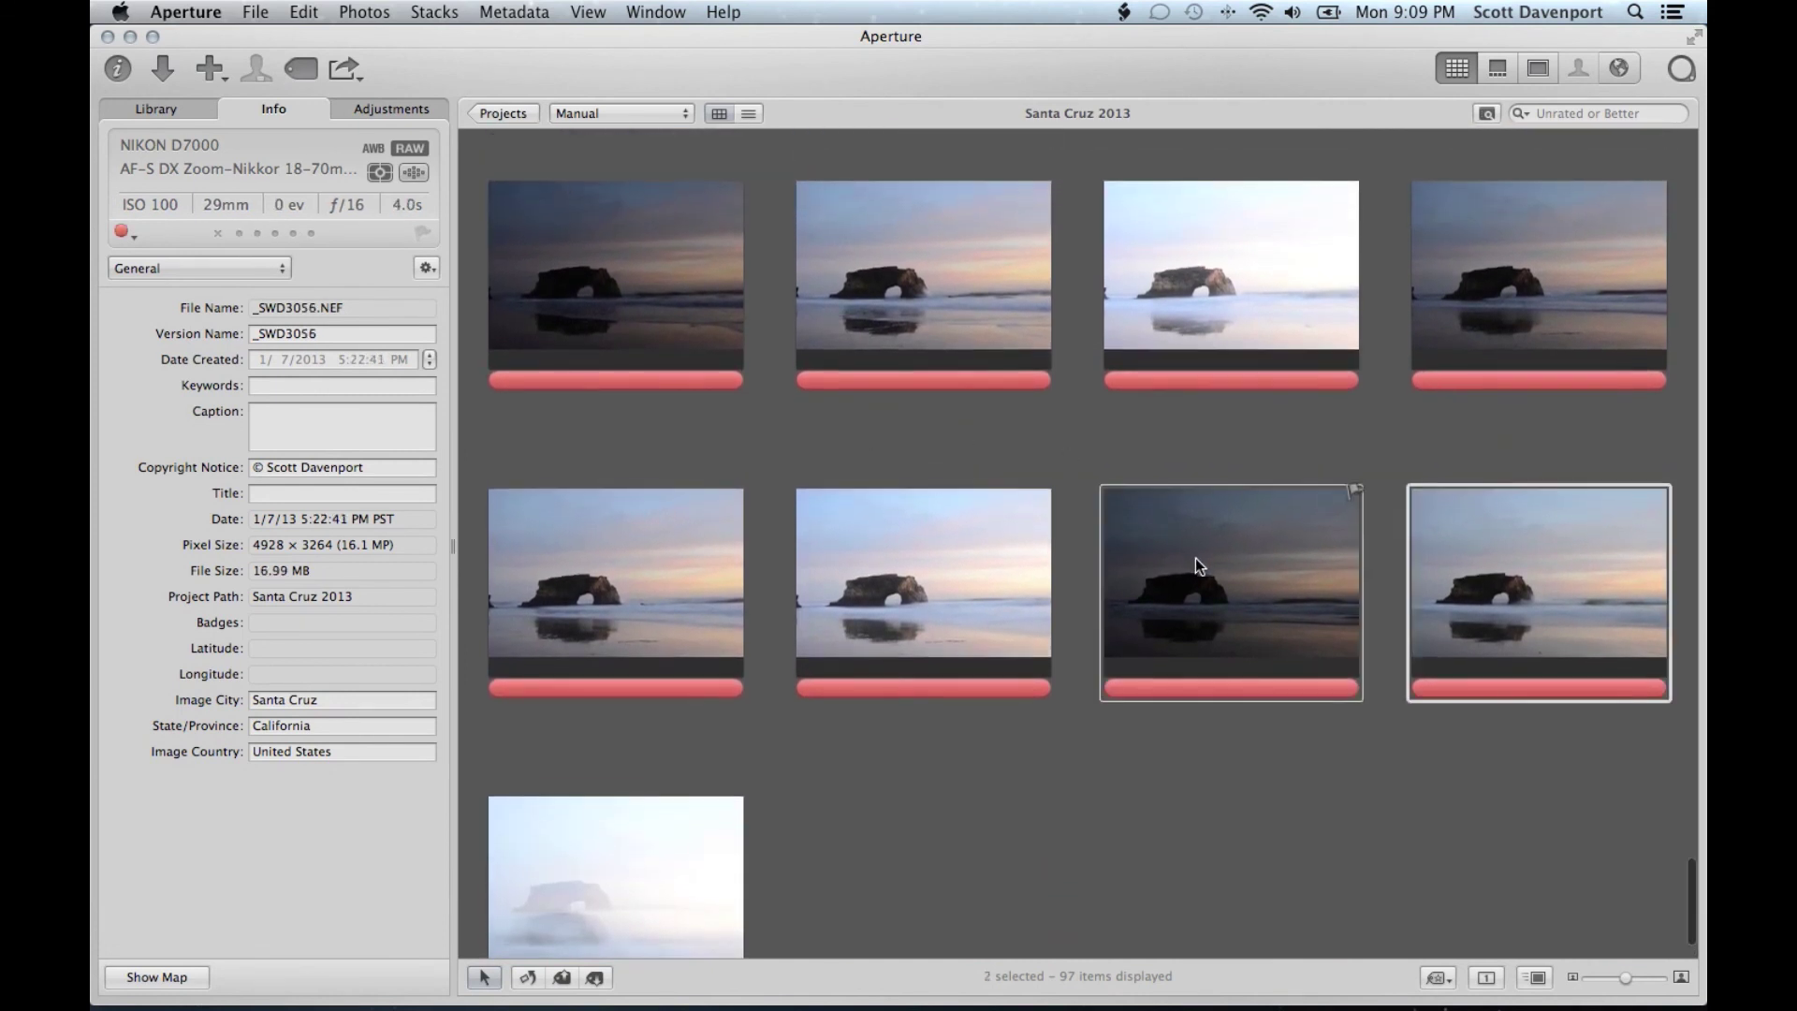
{"action": "key", "text": "shift+Right"}
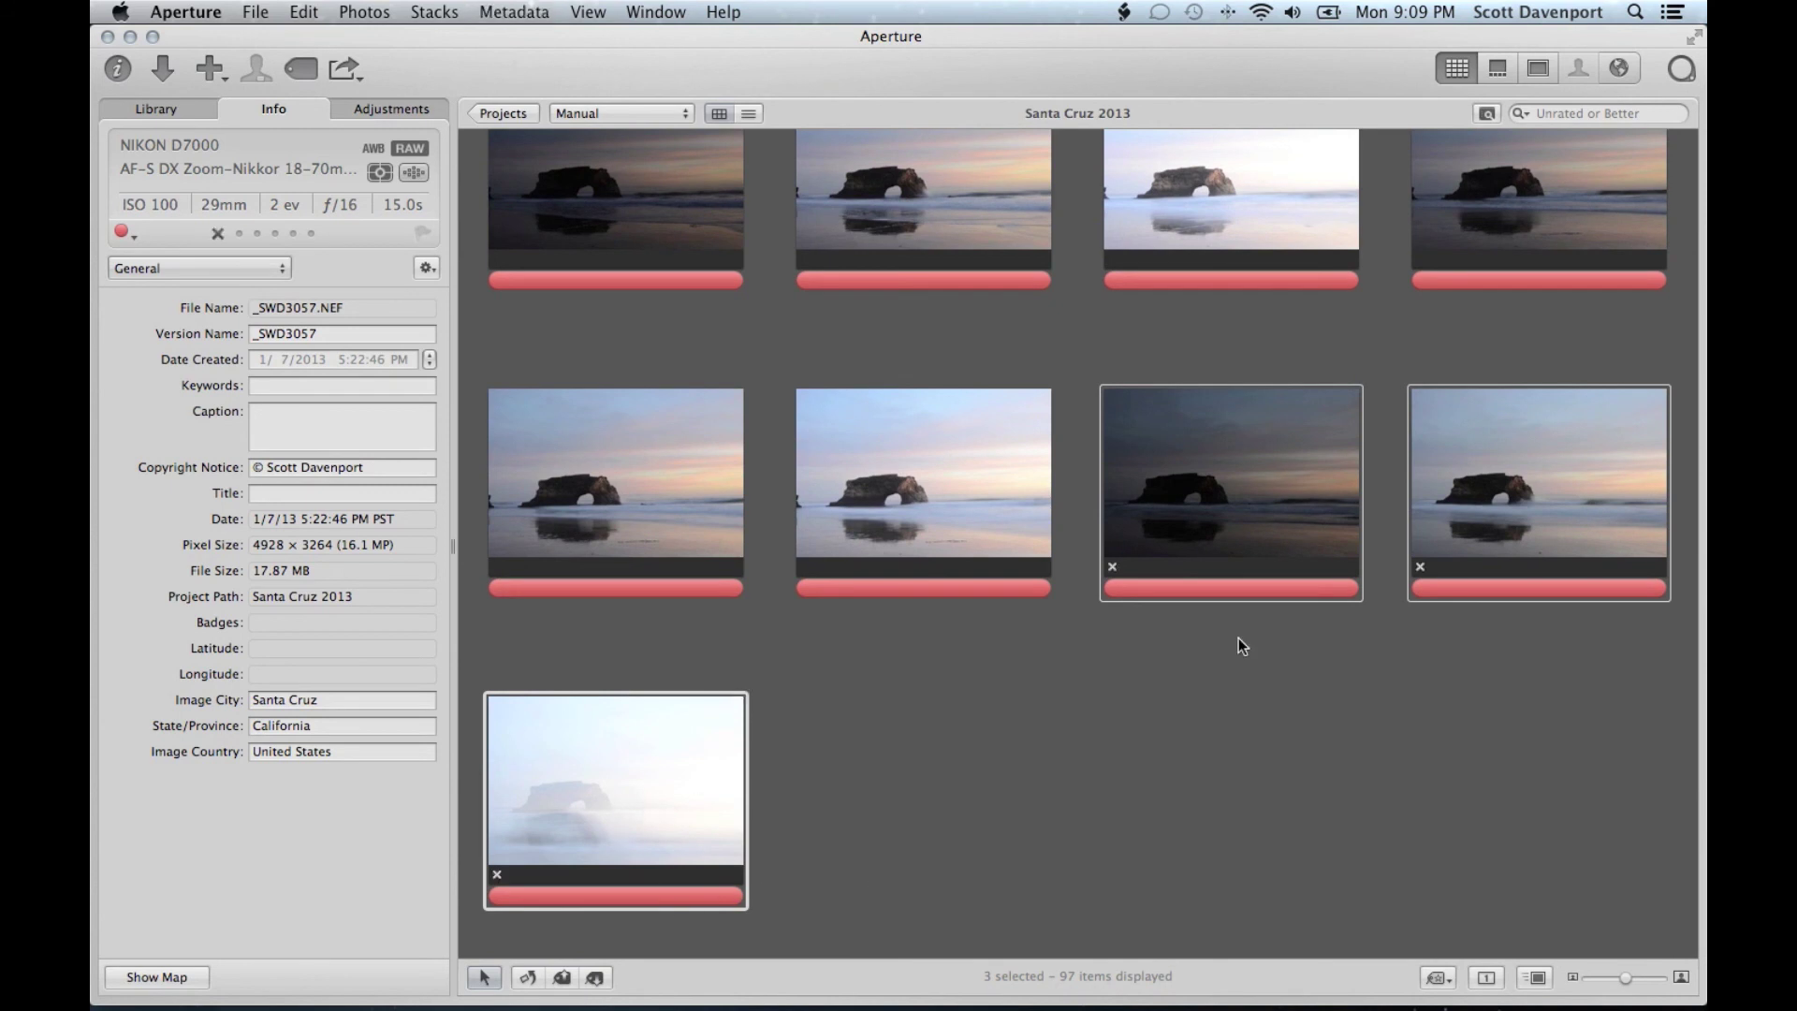
{"action": "key", "text": "9"}
Filter the grid to show only photos rated three stars or better, leaving 46 items
{"action": "scroll", "coordinate": [1112, 485], "scroll_direction": "up", "scroll_amount": 5}
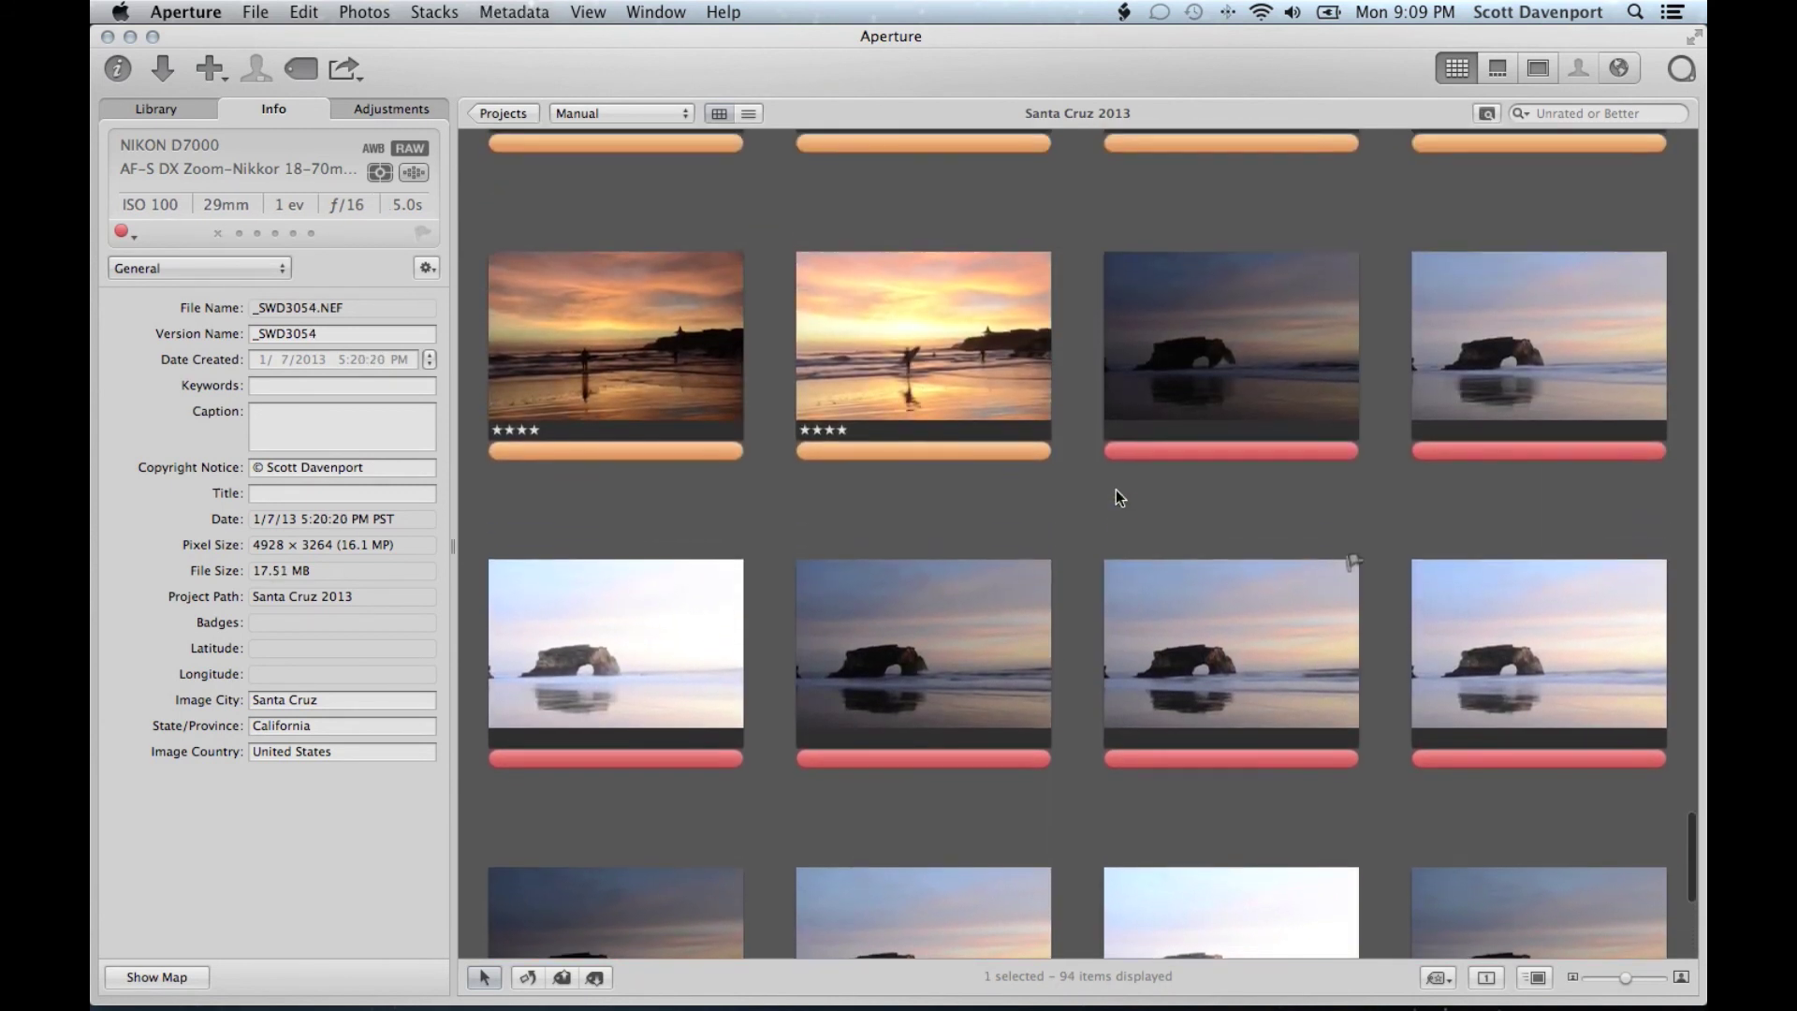
{"action": "scroll", "coordinate": [1279, 465], "scroll_direction": "up", "scroll_amount": 2}
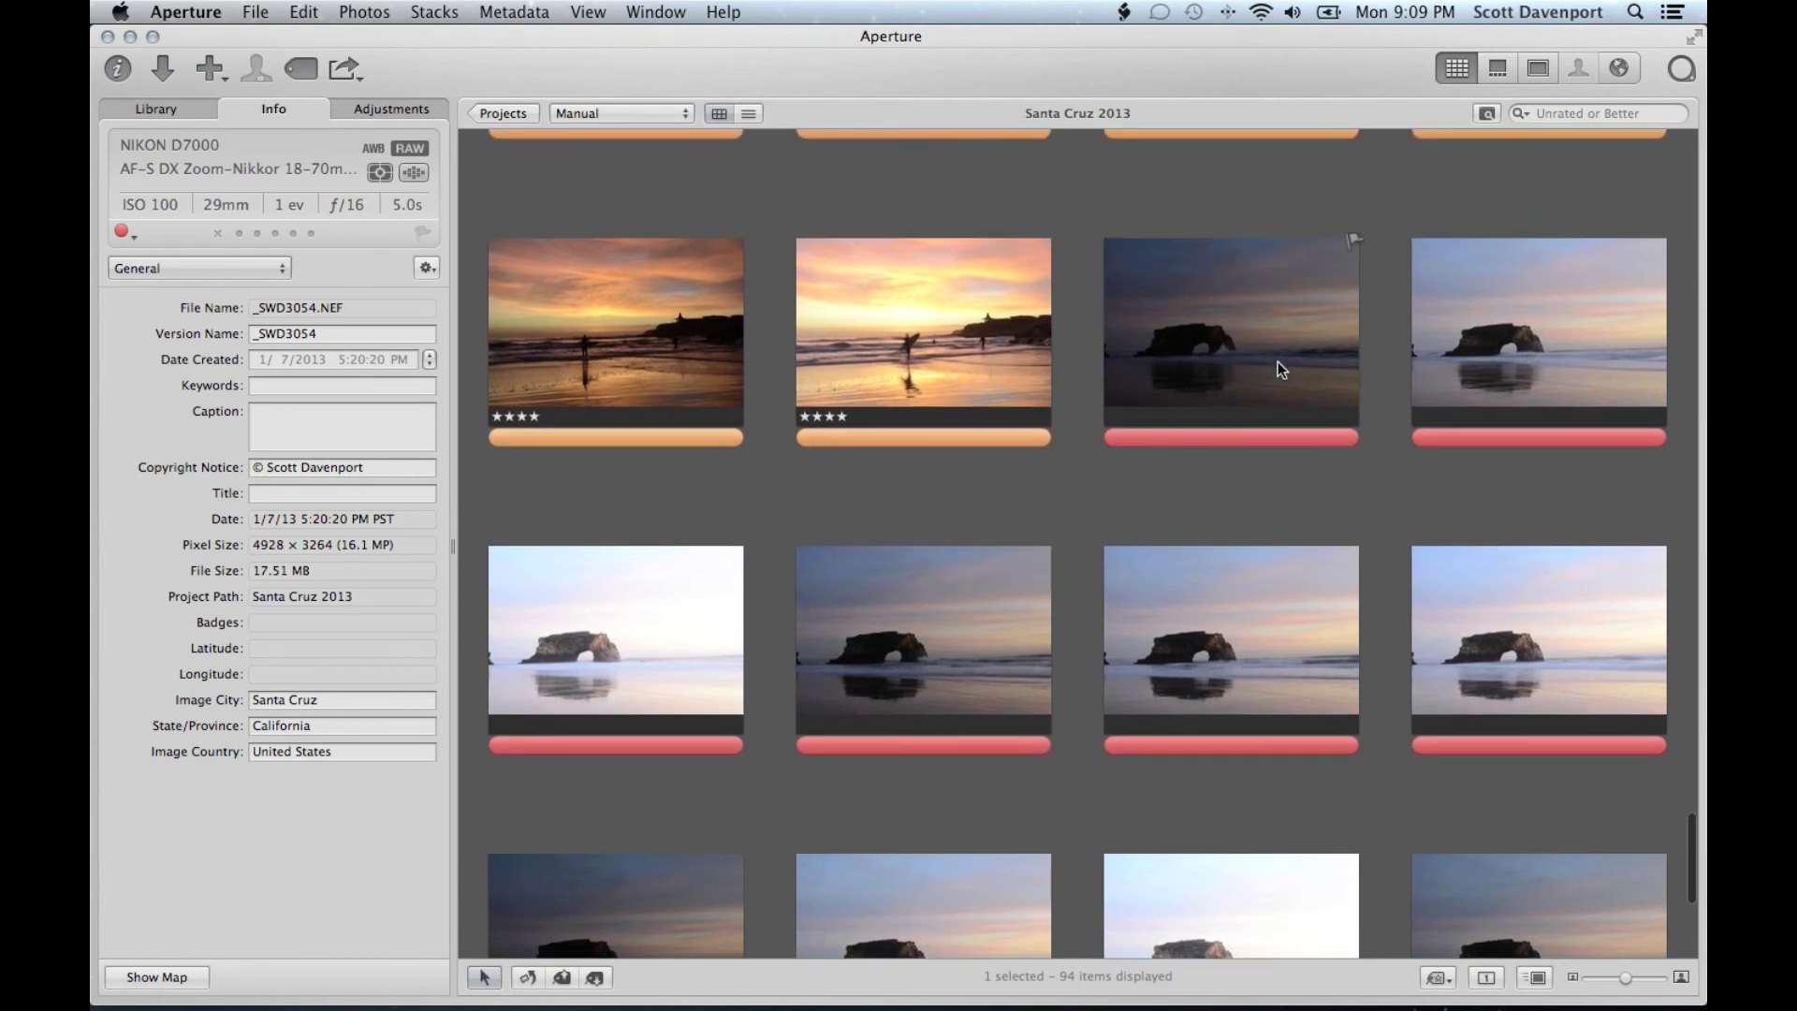
{"action": "scroll", "coordinate": [1332, 474], "scroll_direction": "down", "scroll_amount": 3}
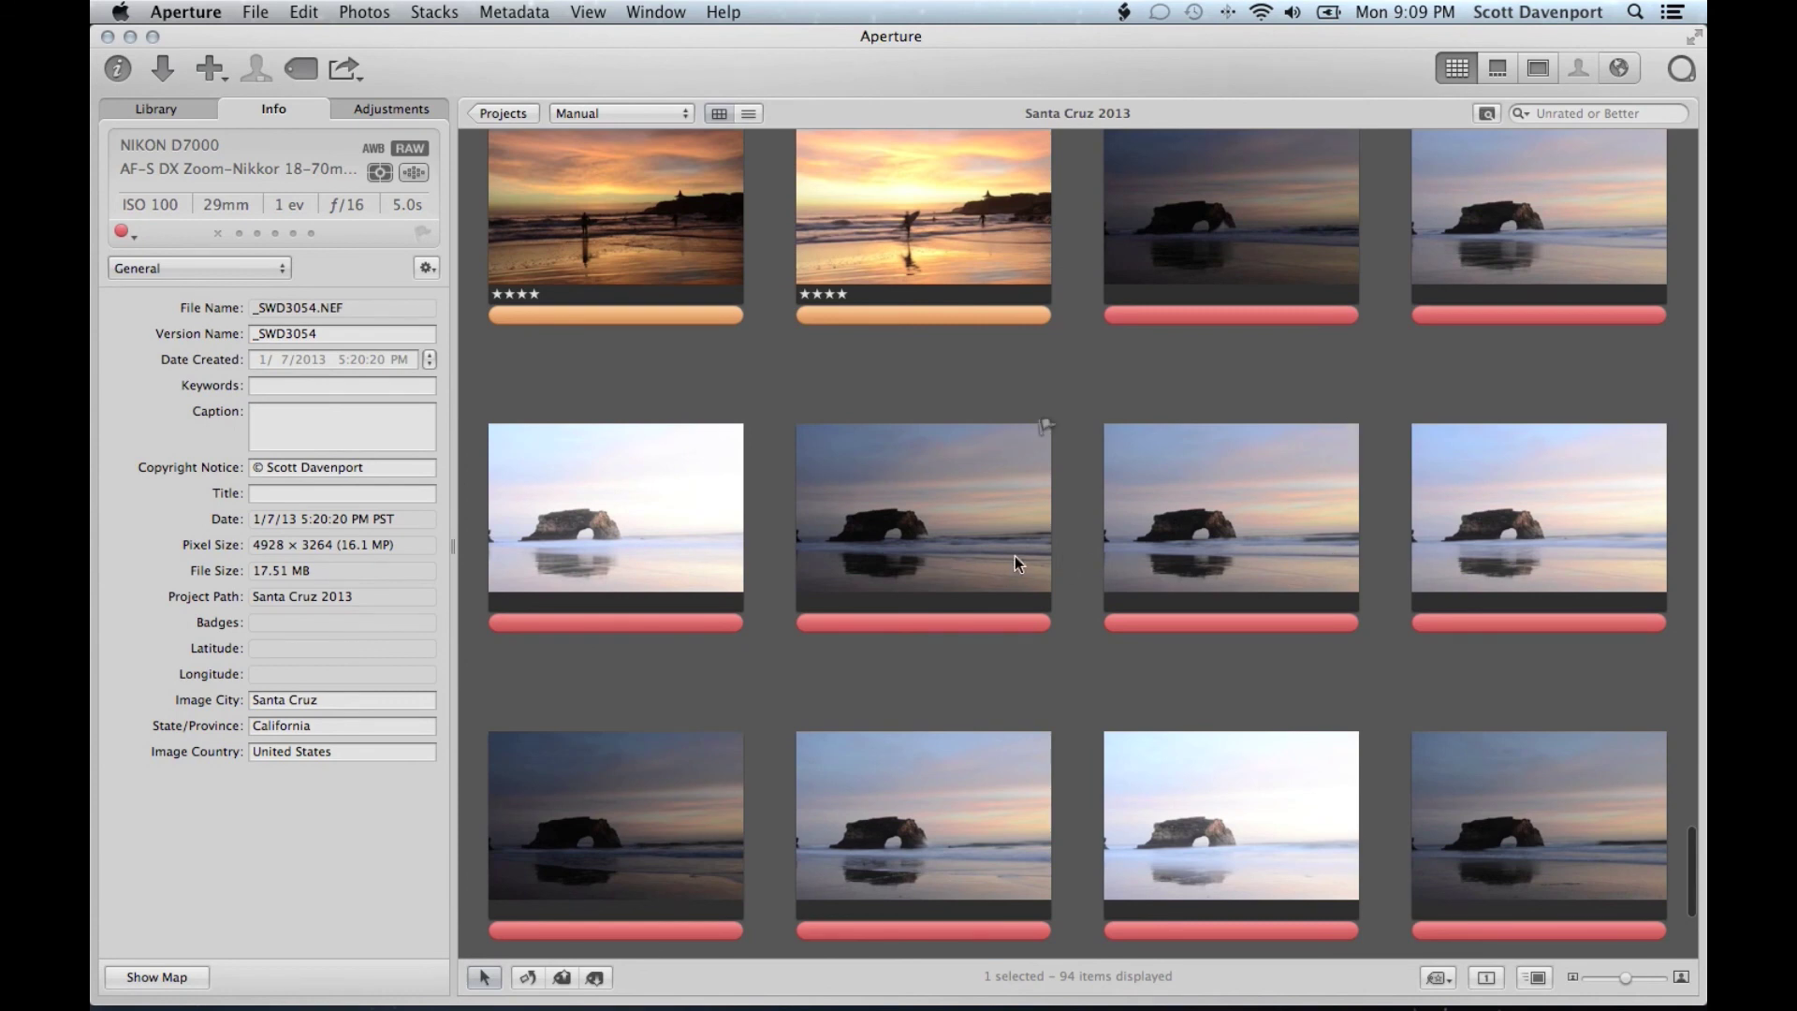
{"action": "scroll", "coordinate": [1015, 557], "scroll_direction": "down", "scroll_amount": 7}
{"action": "scroll", "coordinate": [1015, 556], "scroll_direction": "up", "scroll_amount": 6}
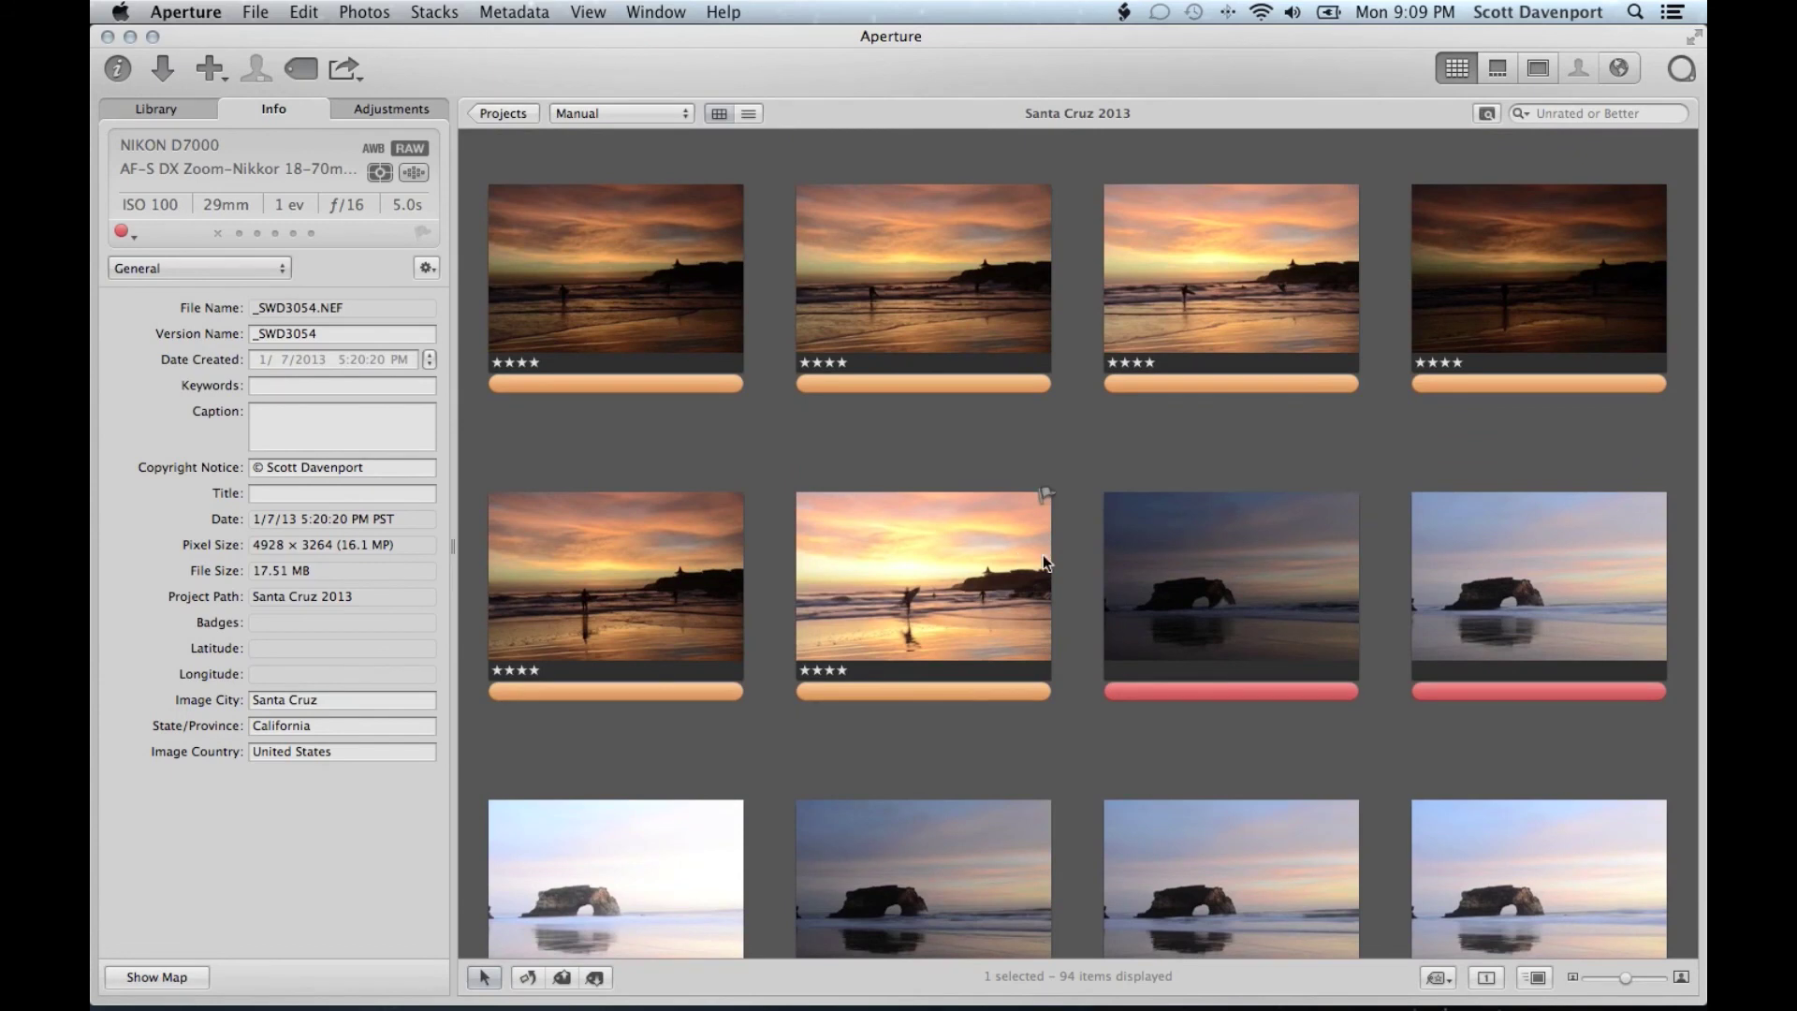
{"action": "scroll", "coordinate": [1055, 526], "scroll_direction": "up", "scroll_amount": 6}
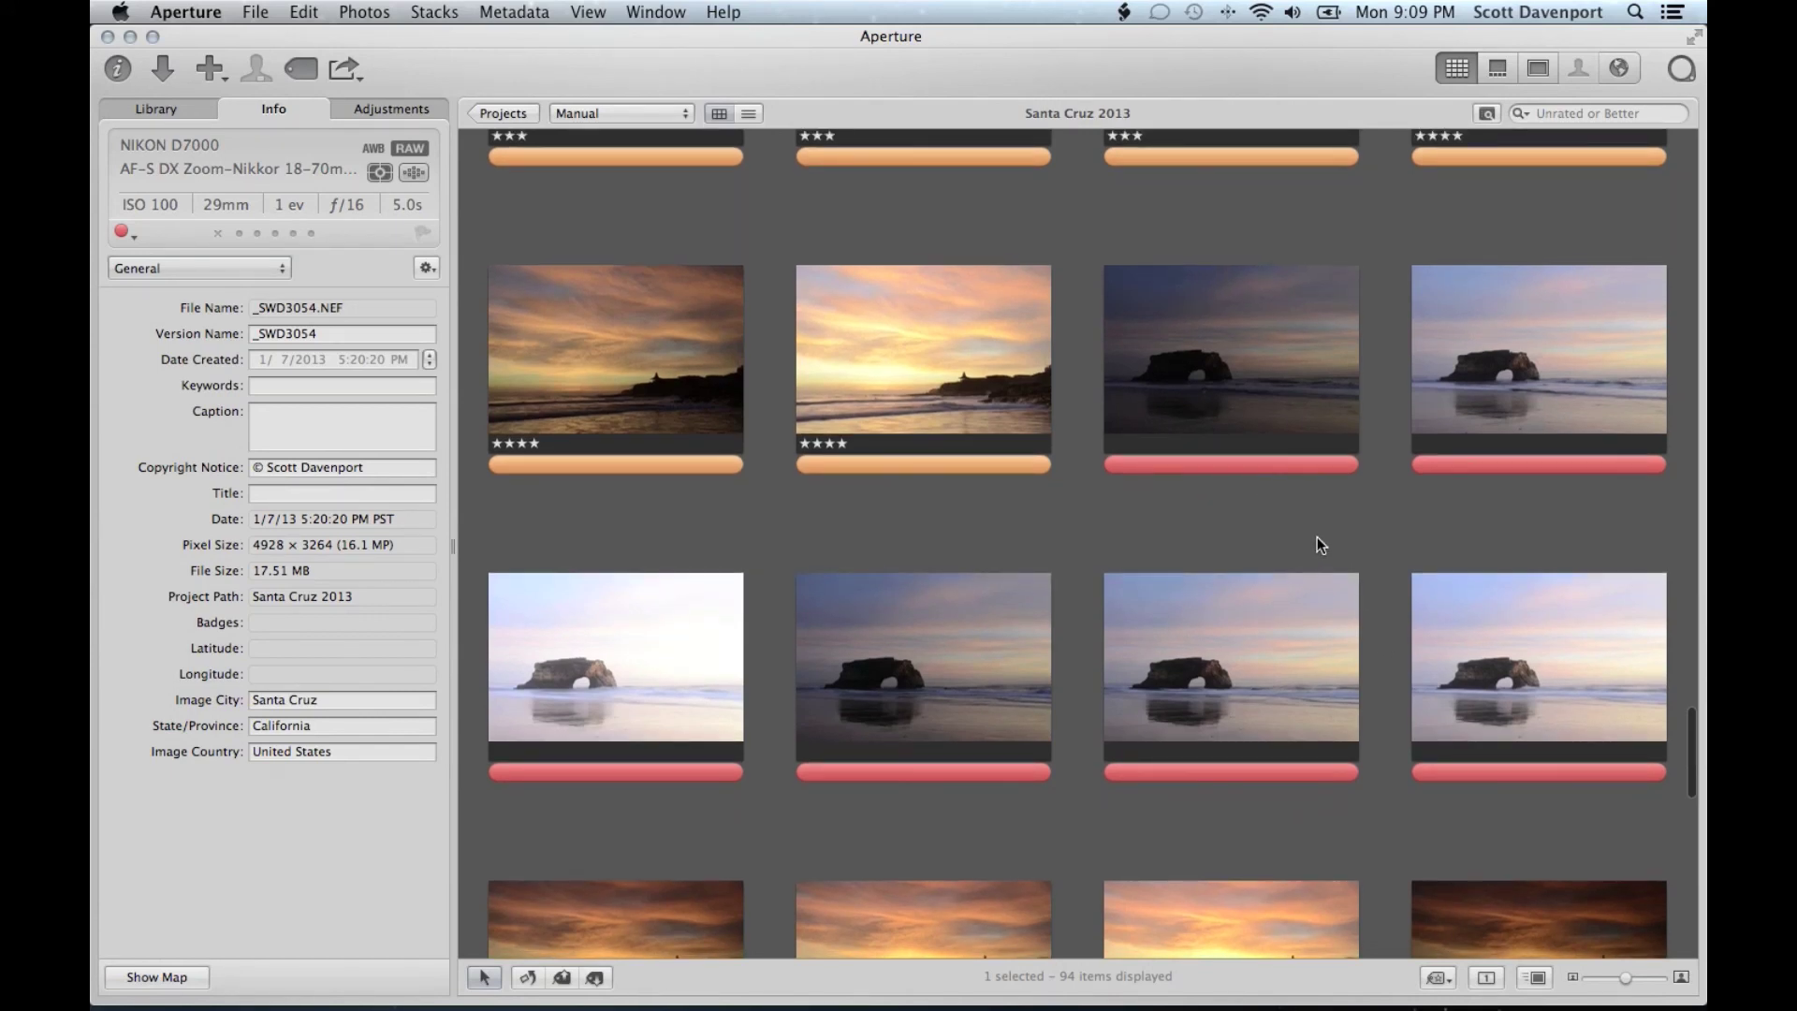
{"action": "scroll", "coordinate": [1317, 538], "scroll_direction": "down", "scroll_amount": 3}
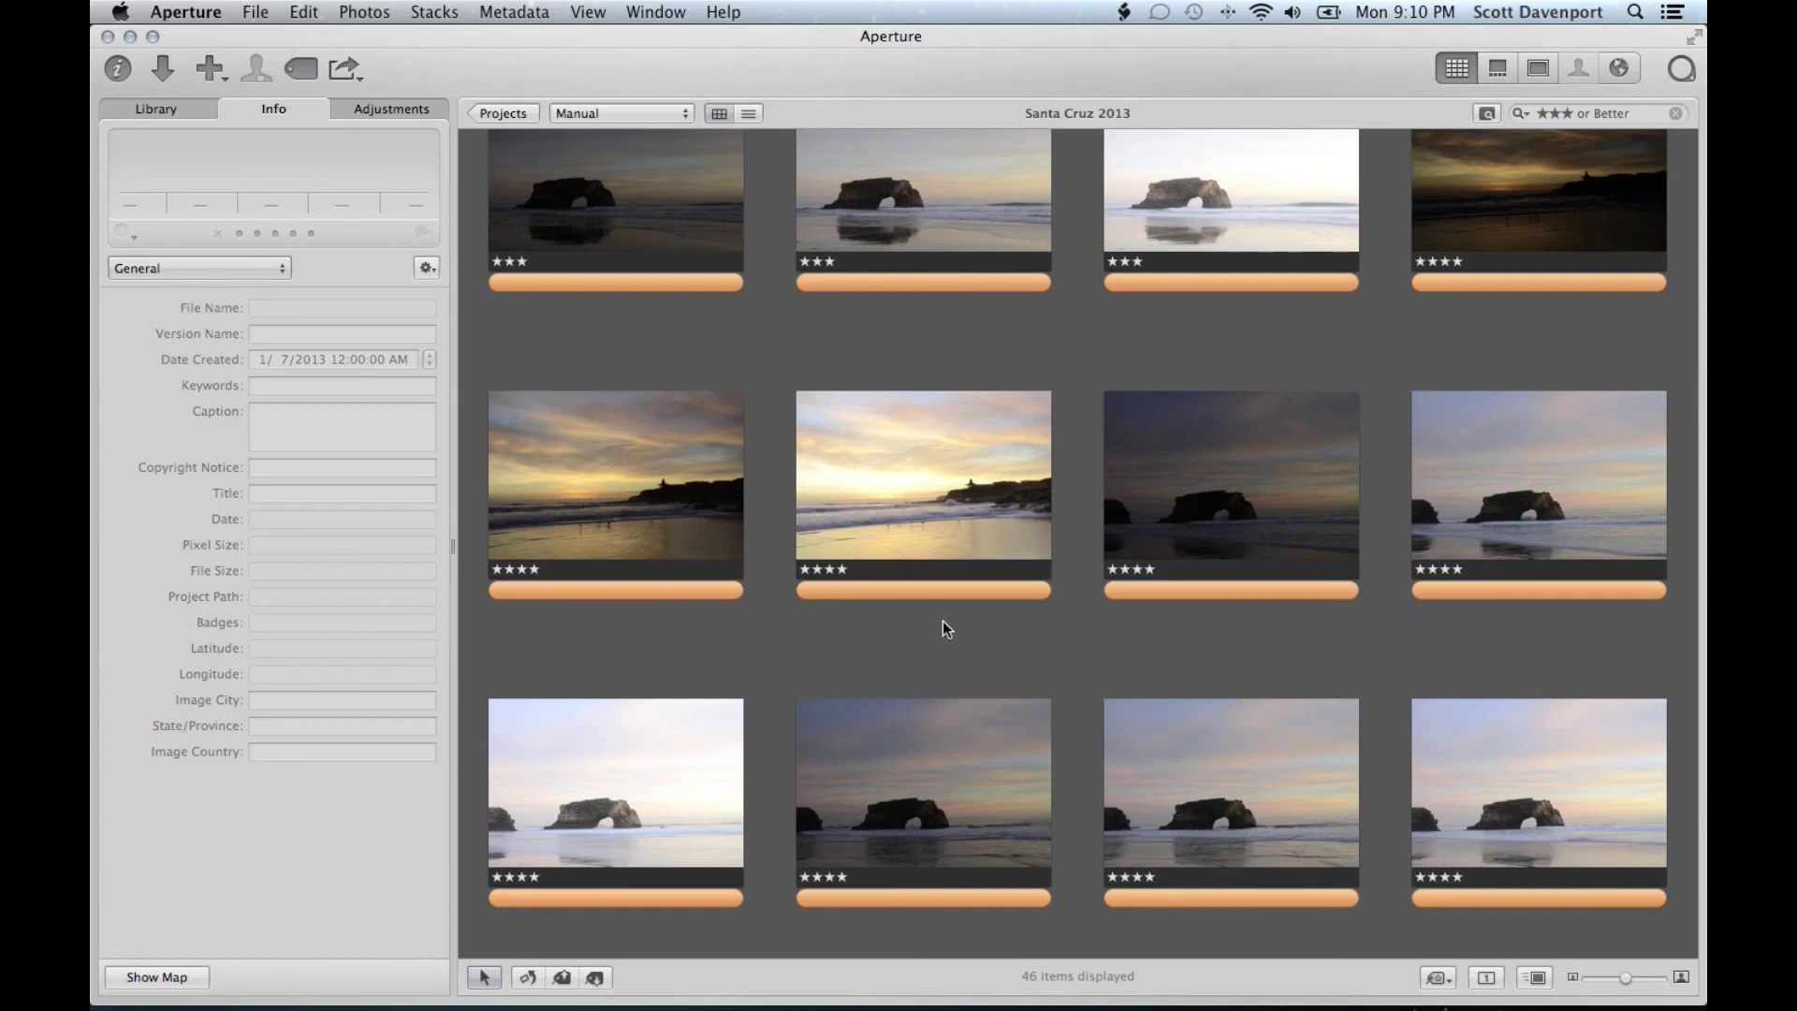
{"action": "scroll", "coordinate": [943, 622], "scroll_direction": "down", "scroll_amount": 4}
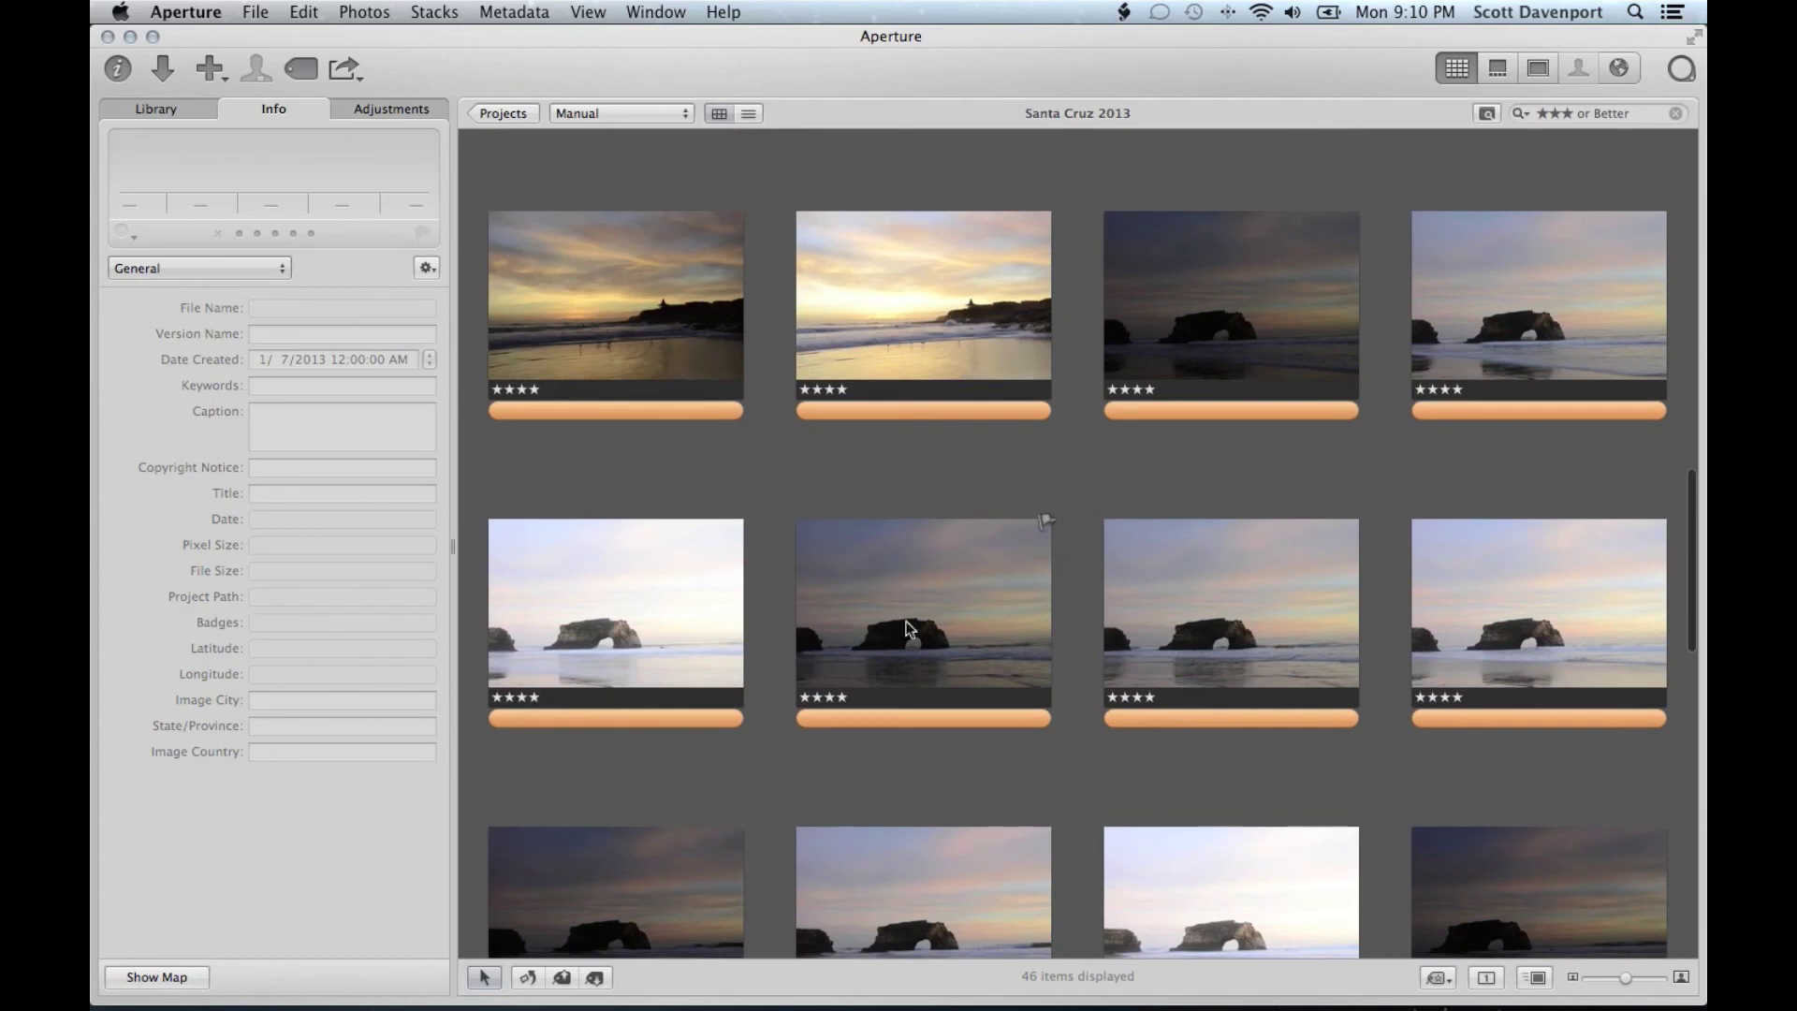
{"action": "scroll", "coordinate": [940, 653], "scroll_direction": "down", "scroll_amount": 5}
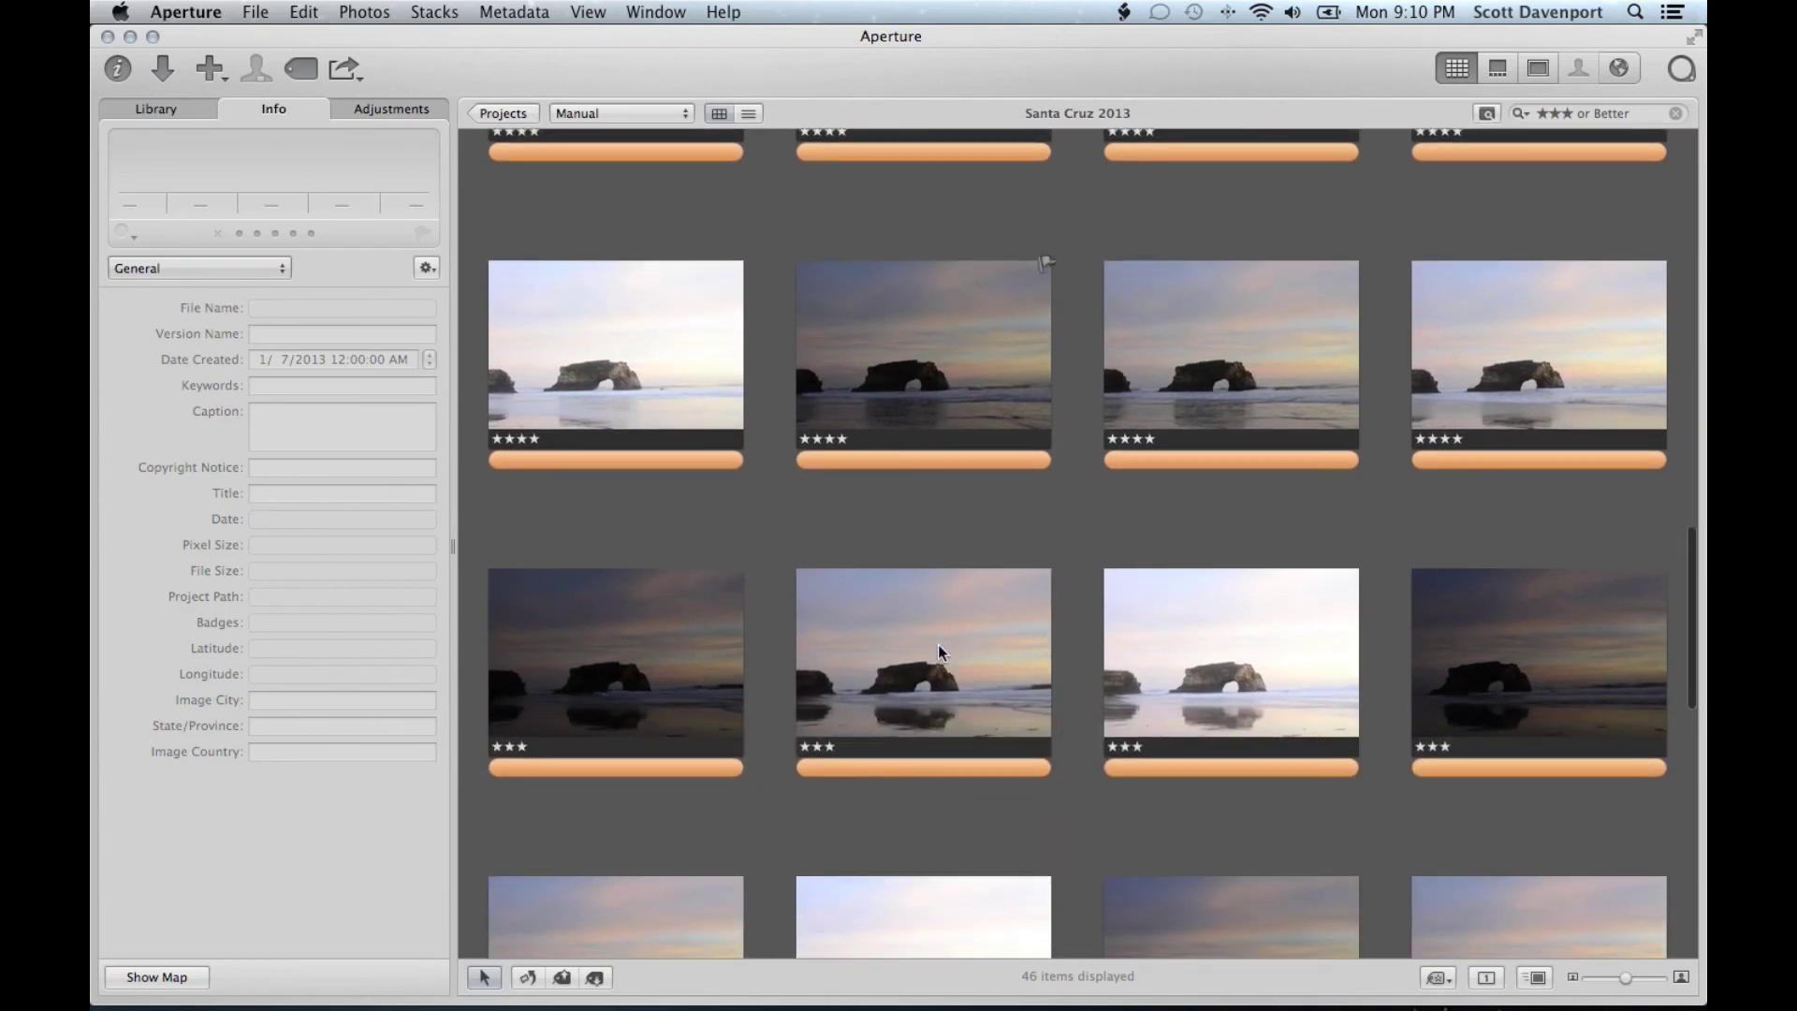